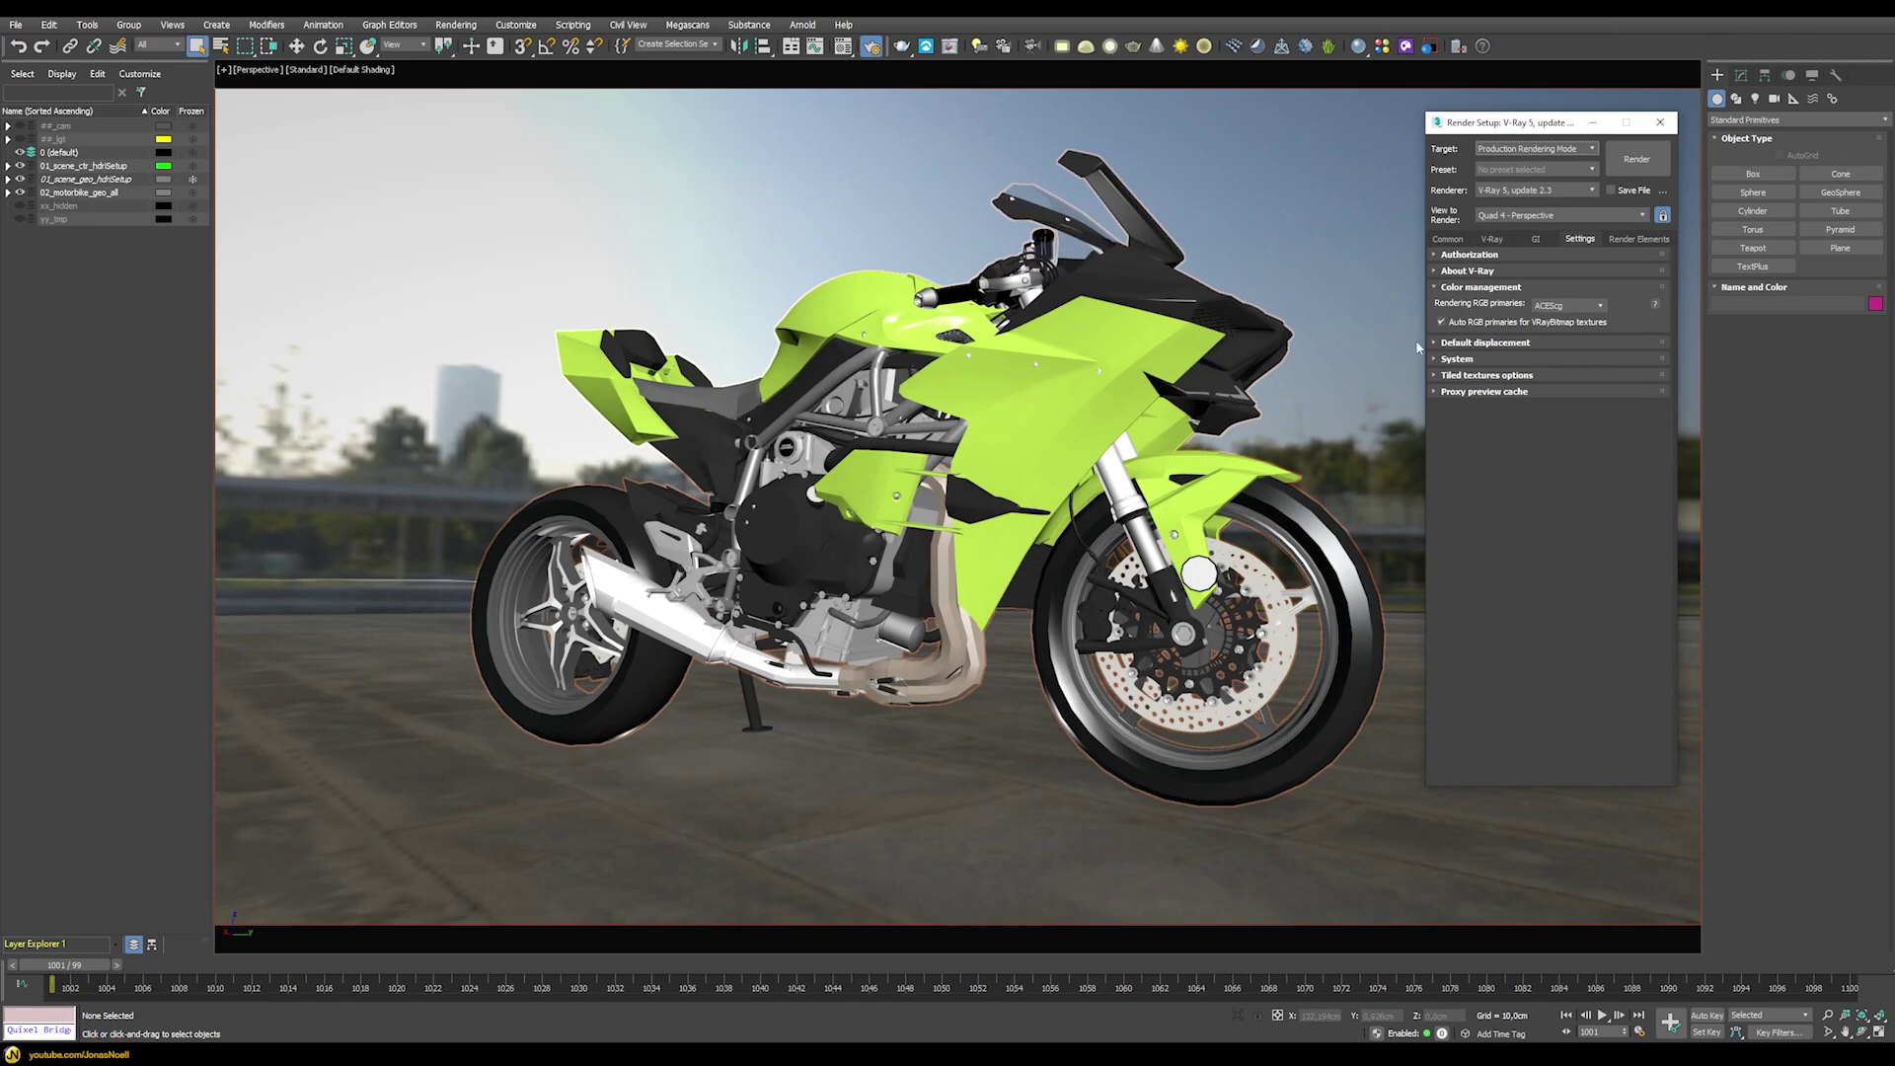
- Open the V-Ray Frame Buffer and compare the motorbike render under the None, sRGB and OCIO display corrections
{"action": "right_click", "coordinate": [1314, 339]}
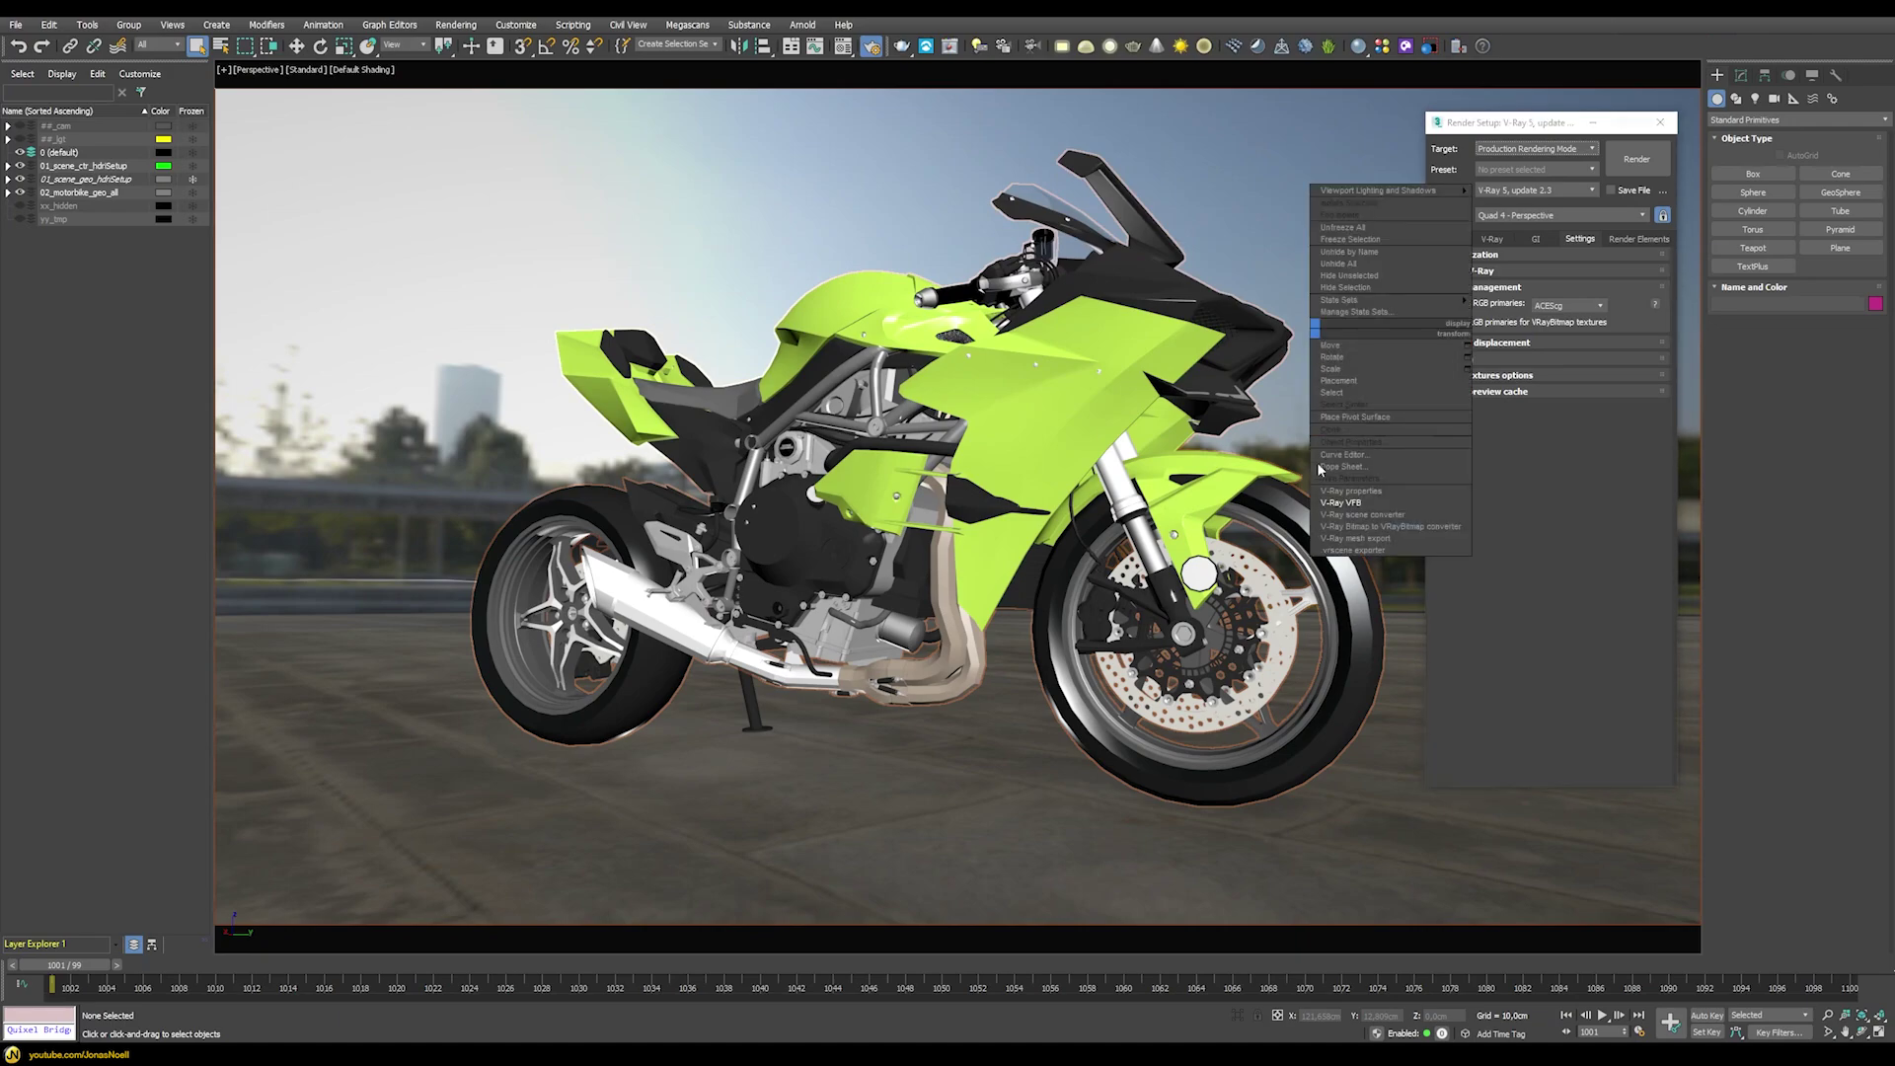
{"action": "left_click", "coordinate": [1336, 503]}
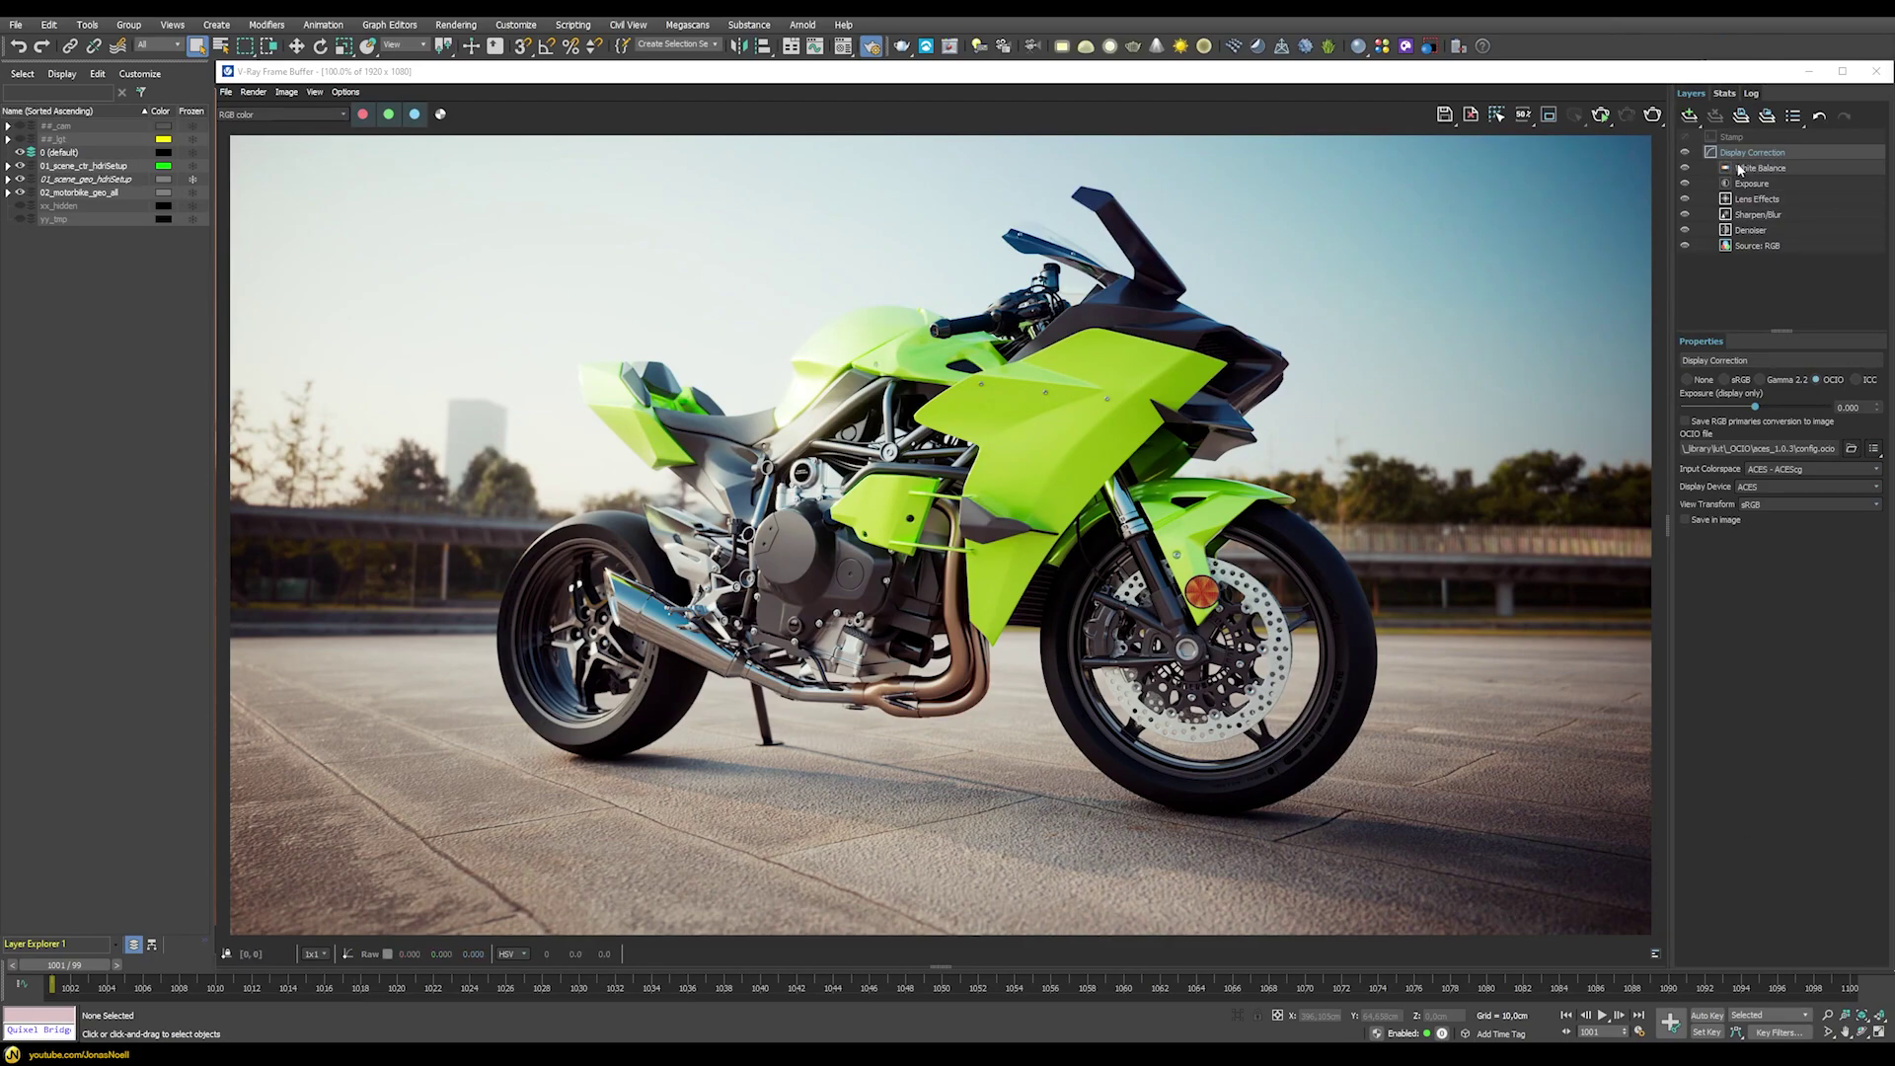
{"action": "left_click", "coordinate": [1688, 380]}
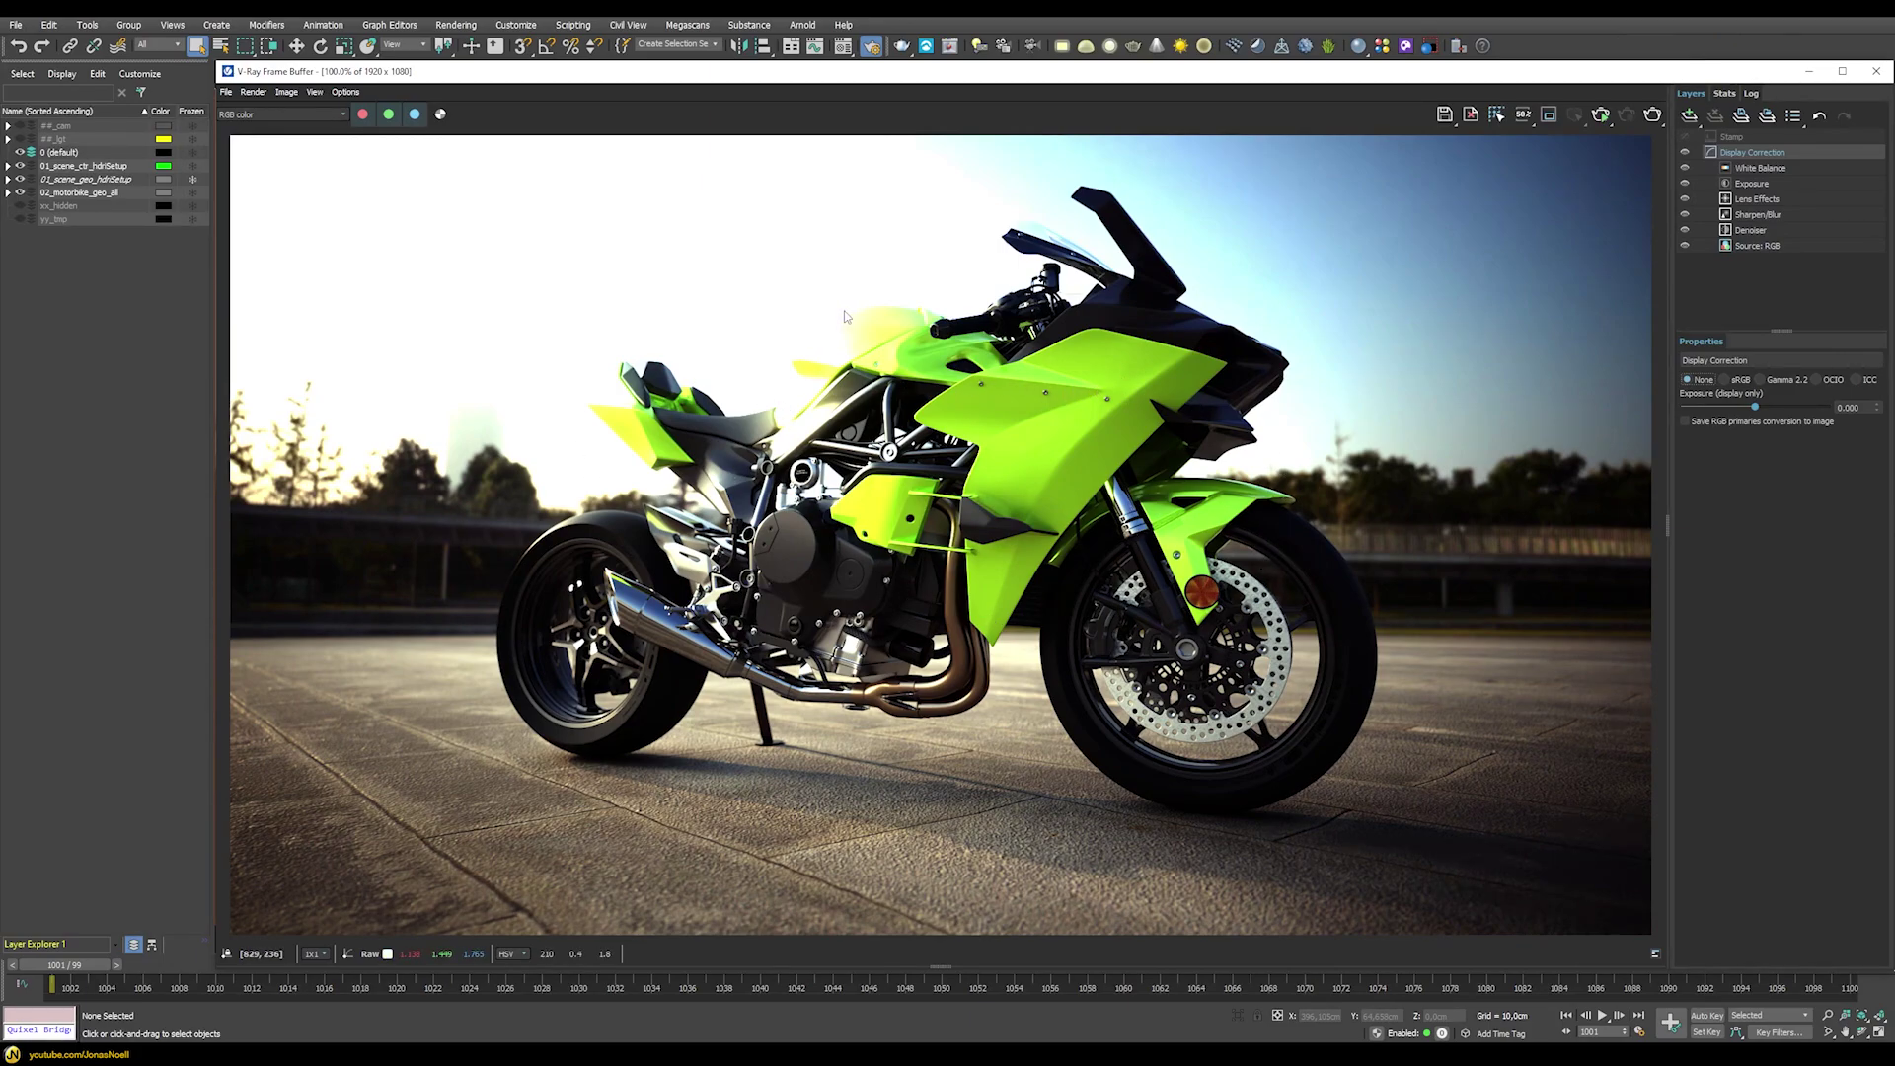
{"action": "scroll", "coordinate": [845, 315], "scroll_direction": "up", "scroll_amount": 2}
{"action": "scroll", "coordinate": [899, 476], "scroll_direction": "down", "scroll_amount": 2}
{"action": "left_click", "coordinate": [1724, 380]}
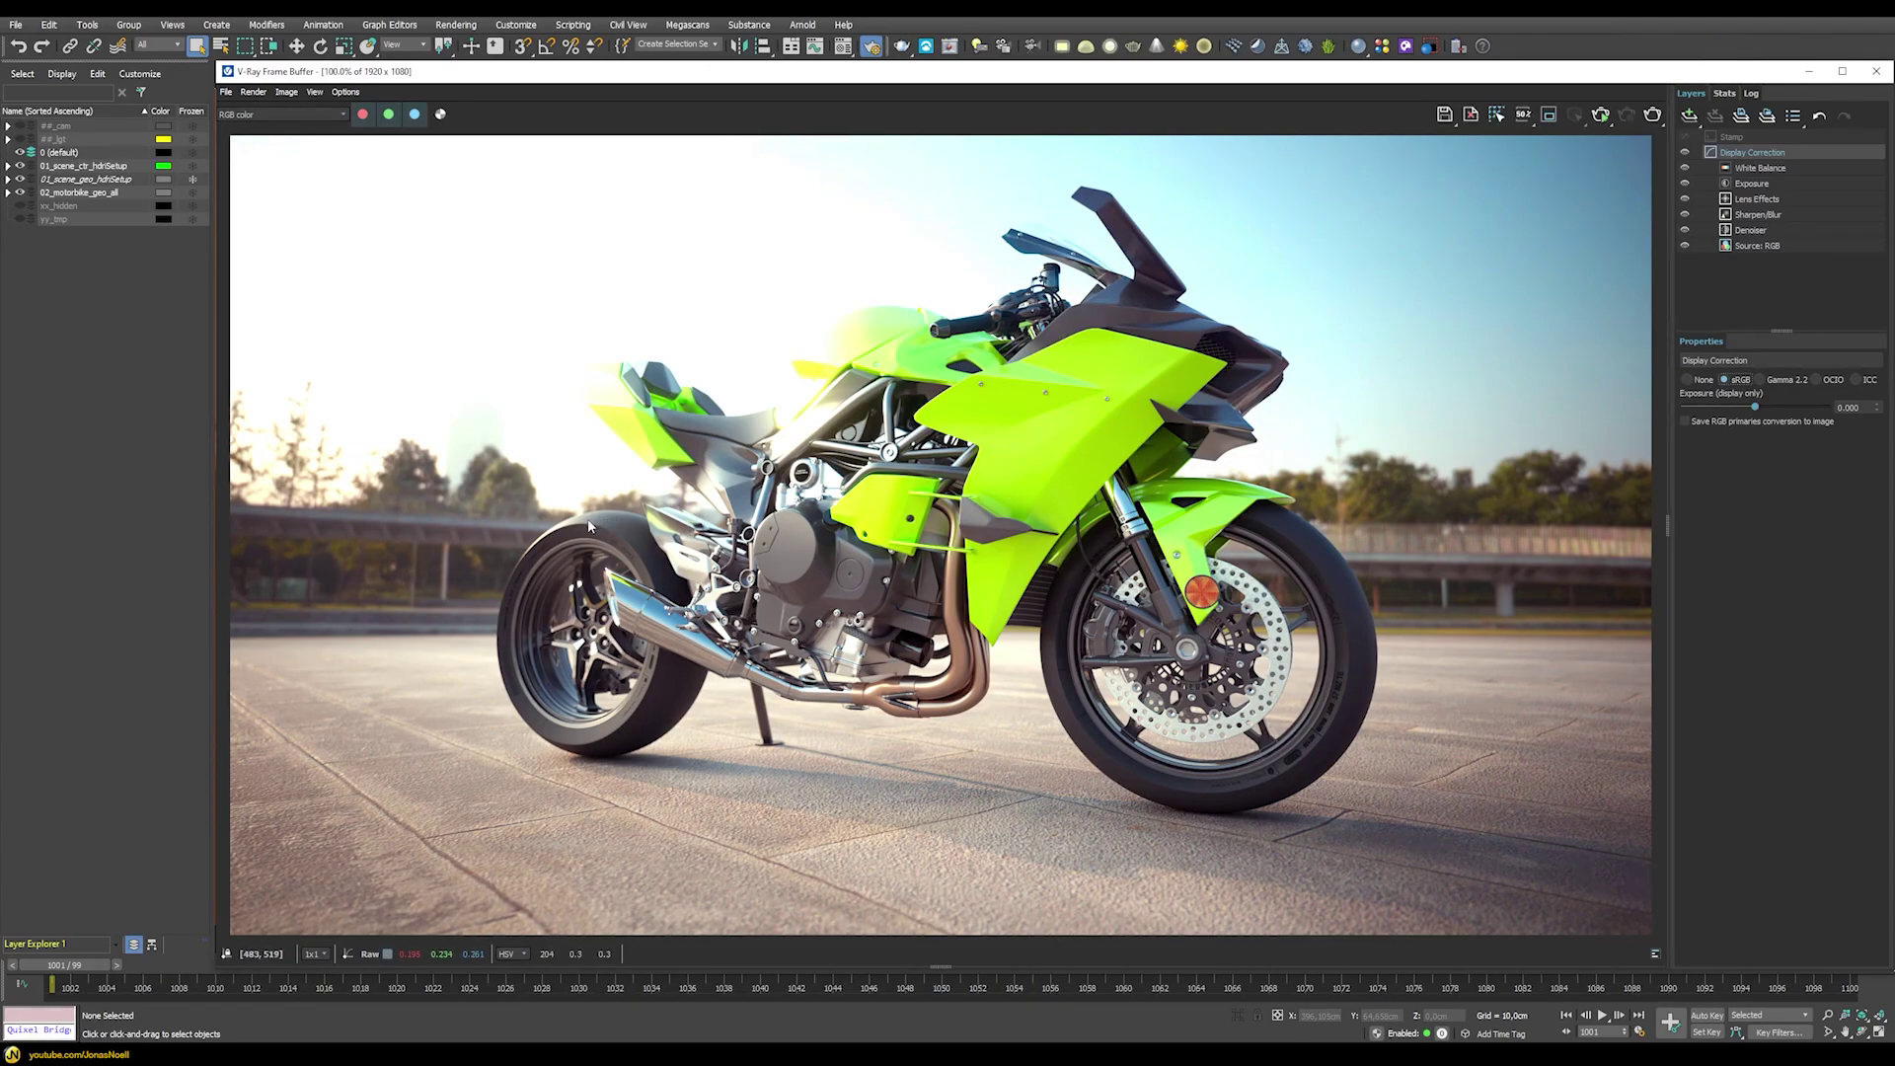
{"action": "left_click", "coordinate": [1813, 379]}
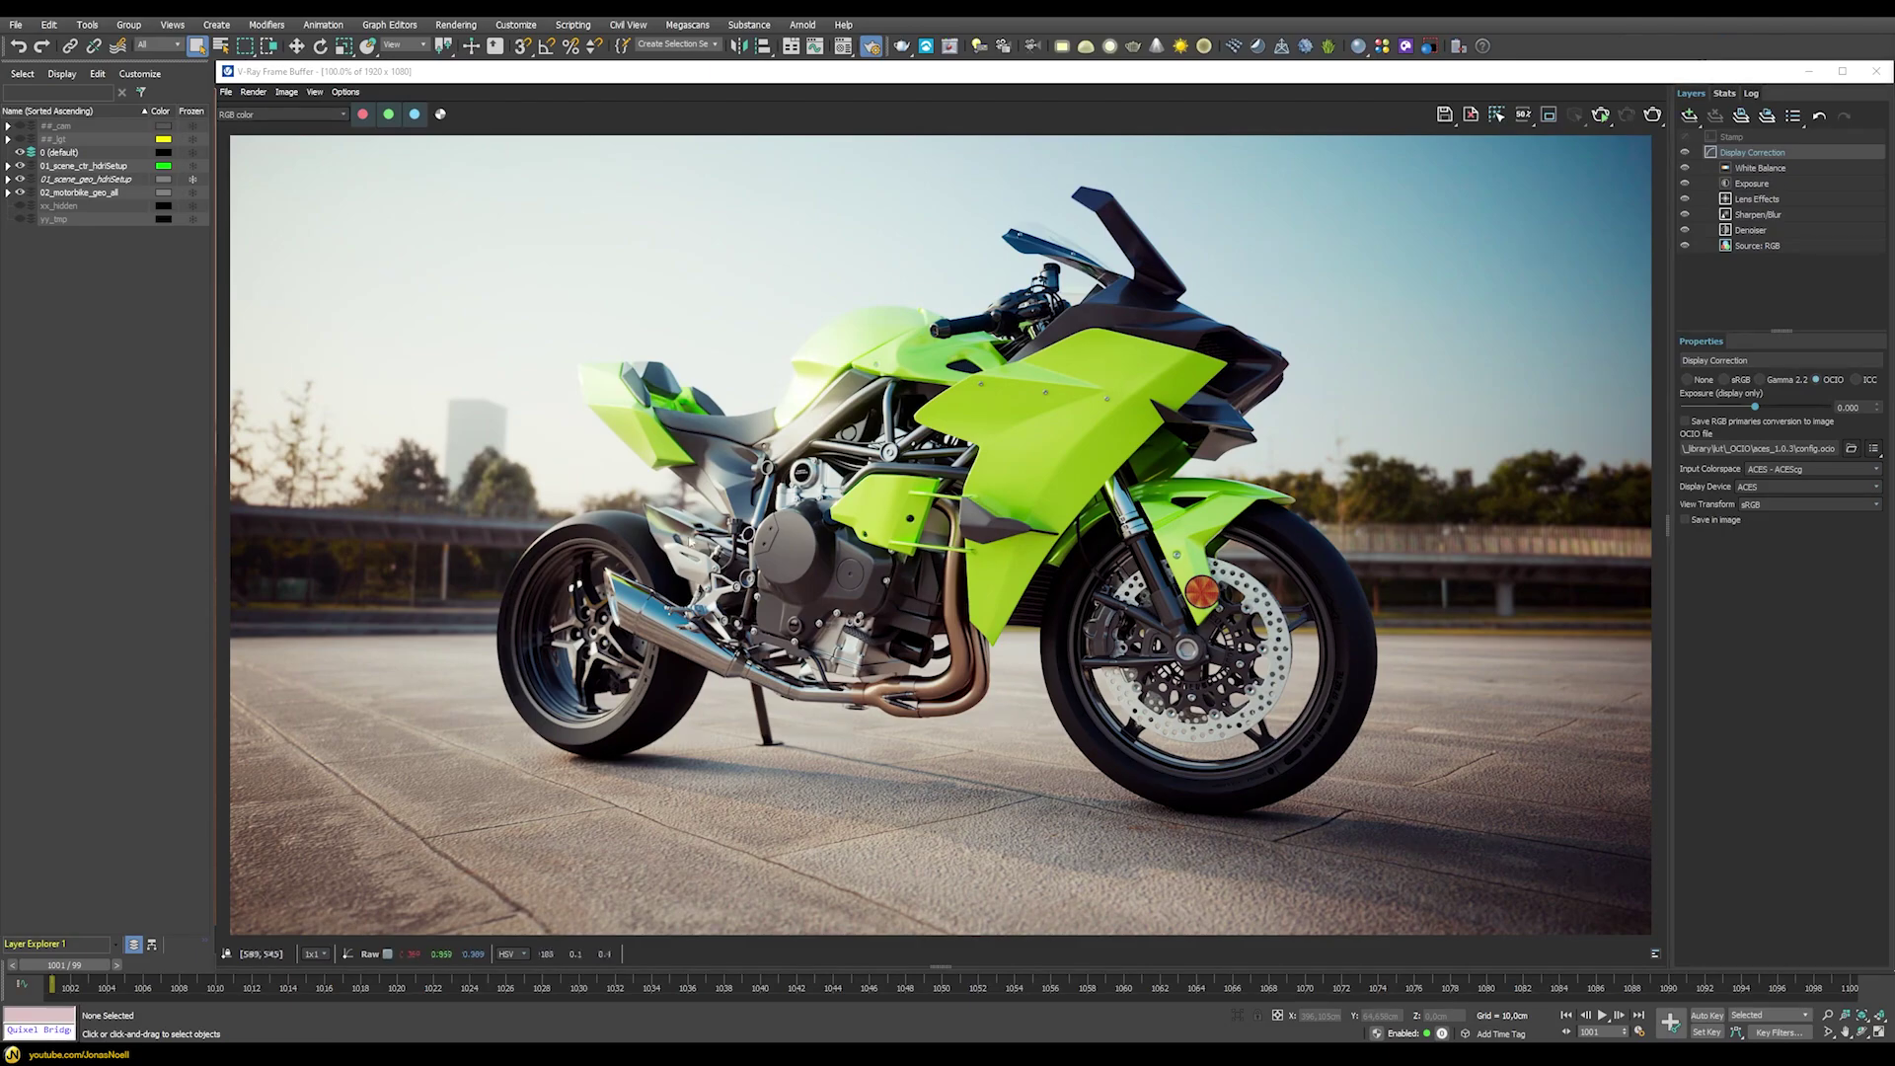
- Alternate the display correction between sRGB and OCIO to compare highlights and contrast, ending on OCIO
{"action": "left_click", "coordinate": [1723, 379]}
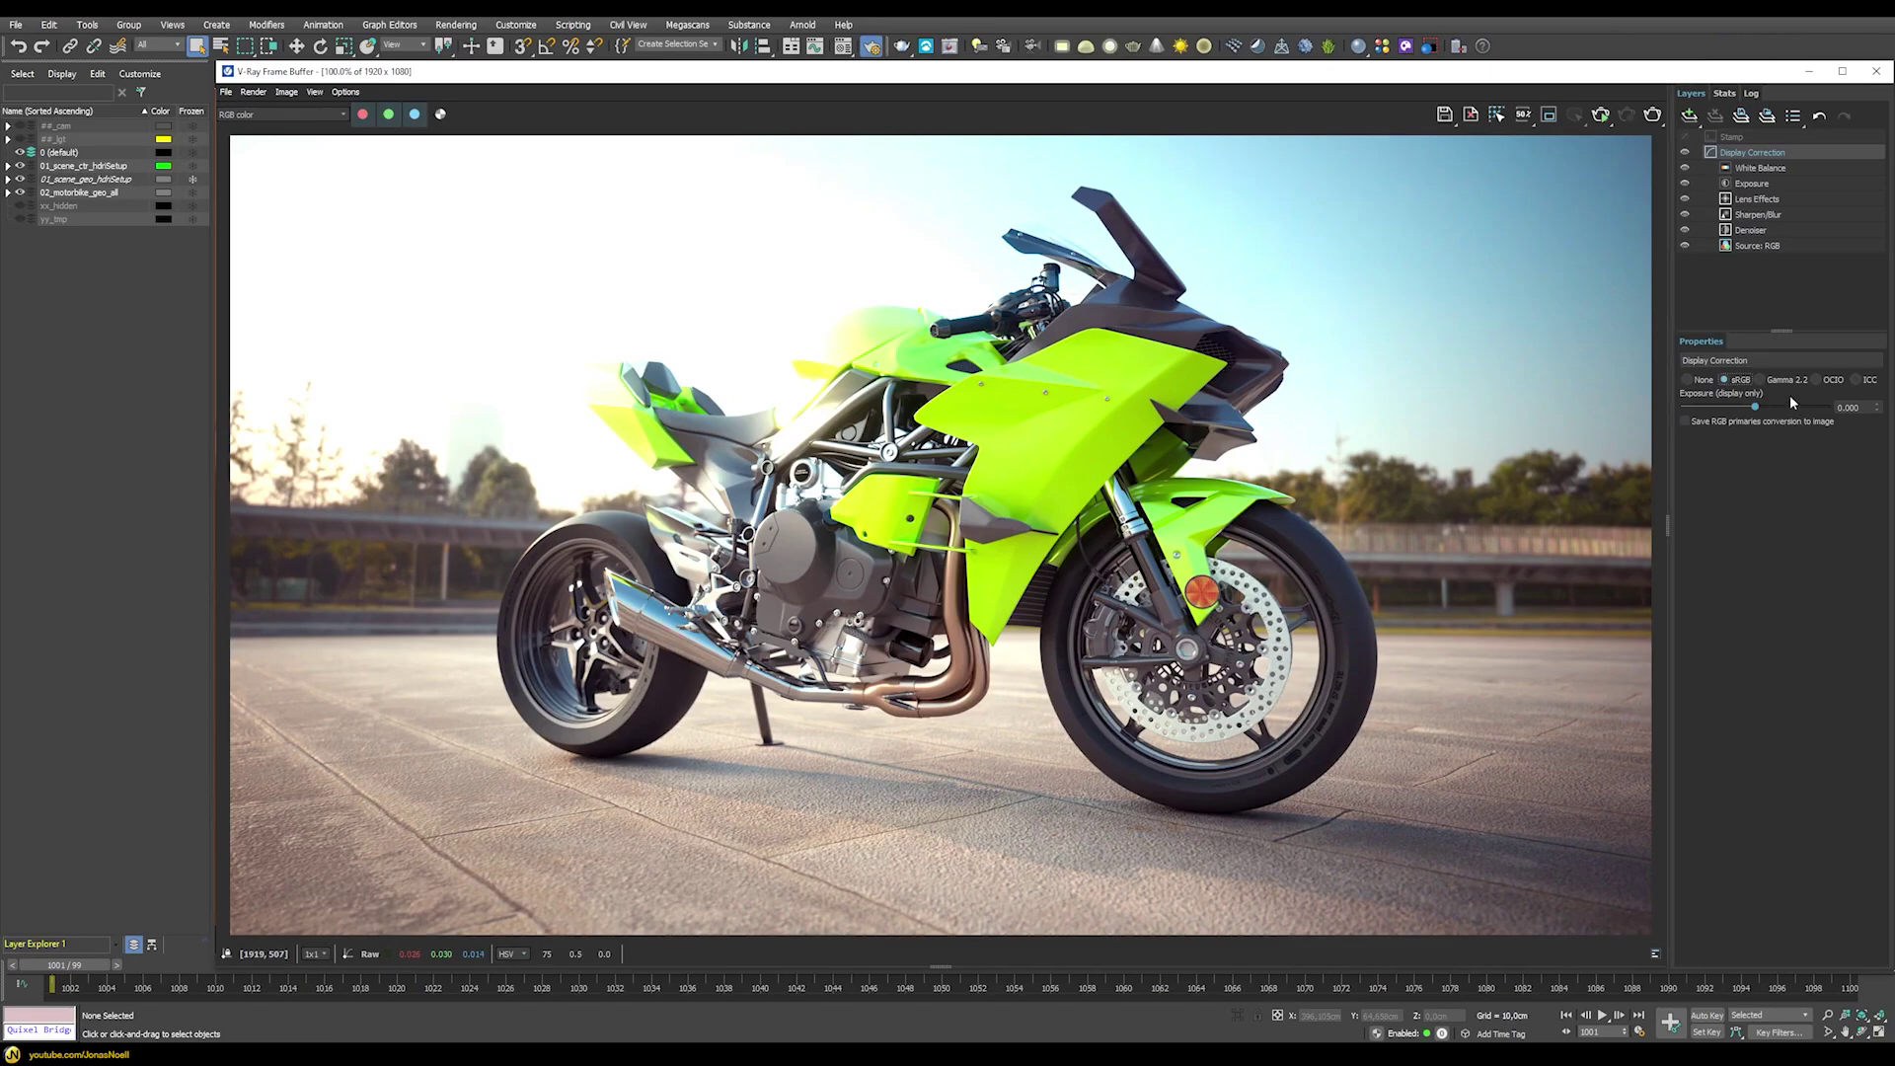
{"action": "left_click", "coordinate": [1816, 380]}
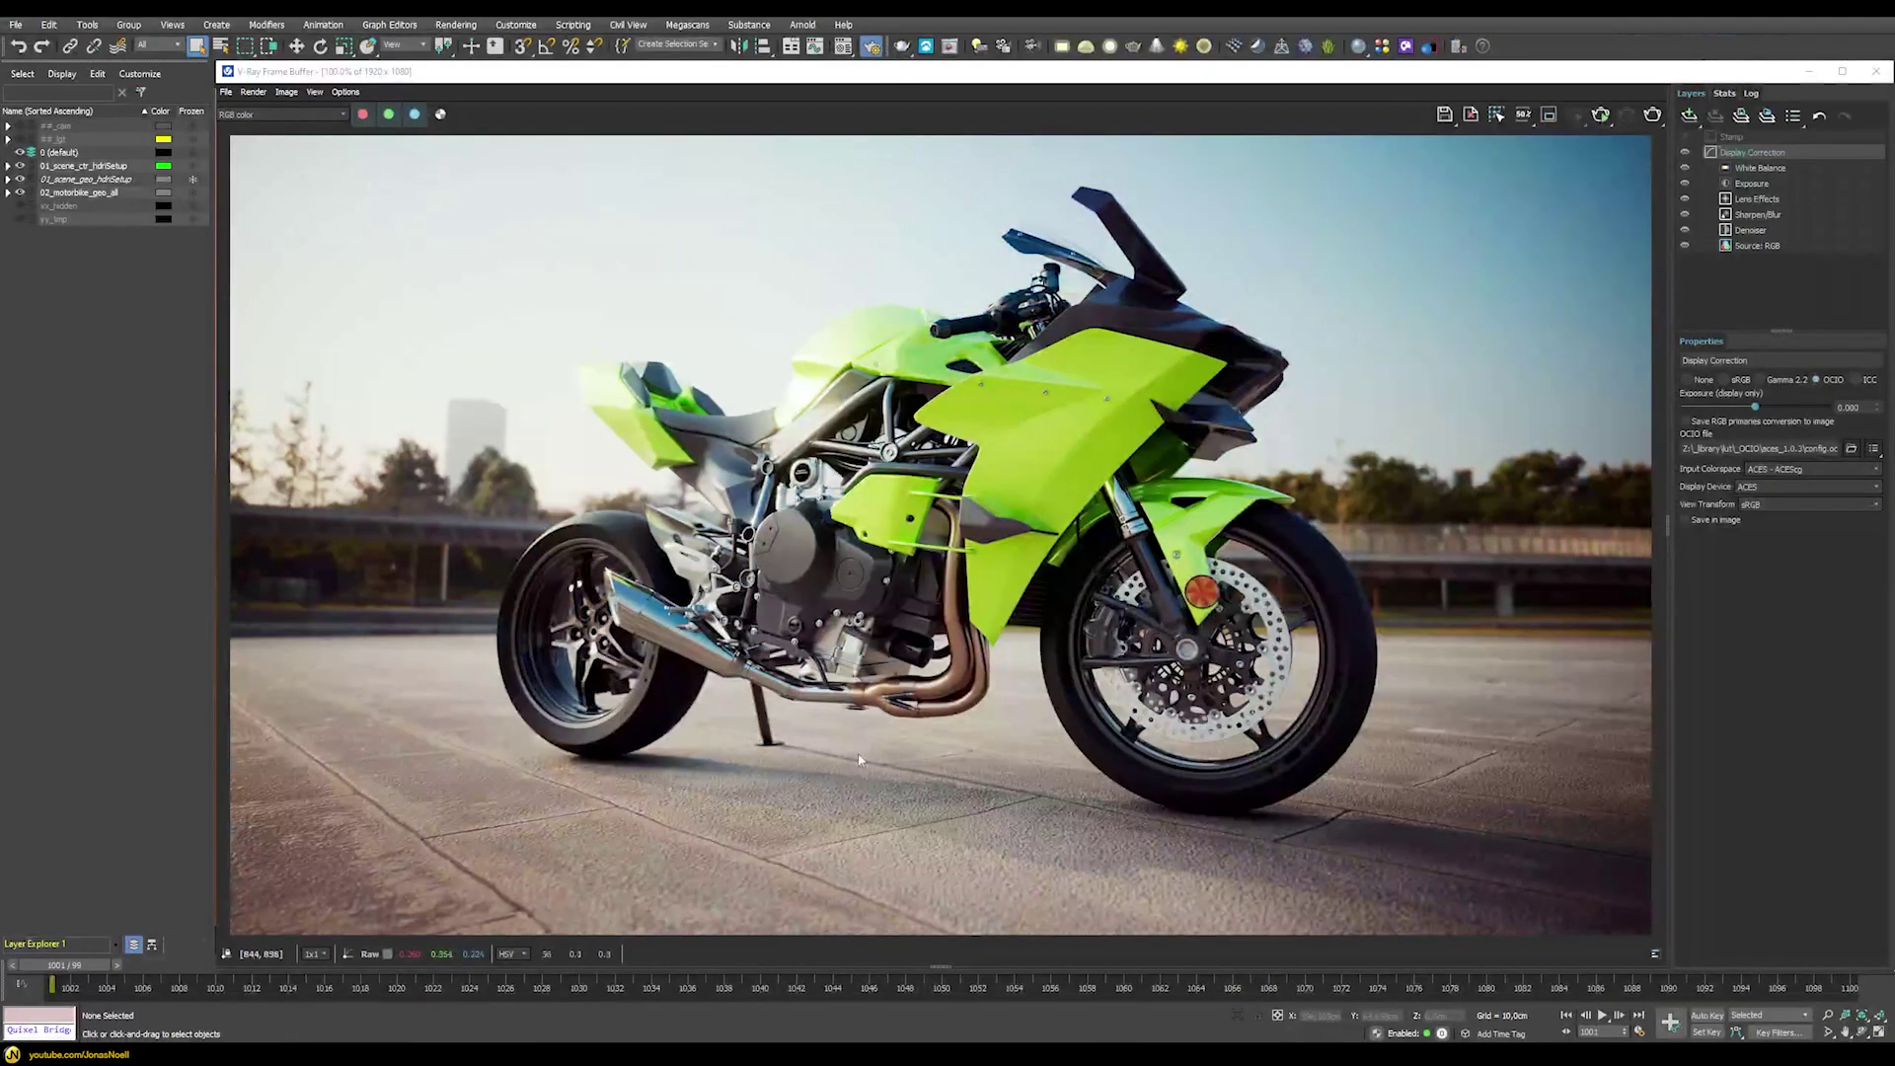
{"action": "left_click", "coordinate": [1724, 379]}
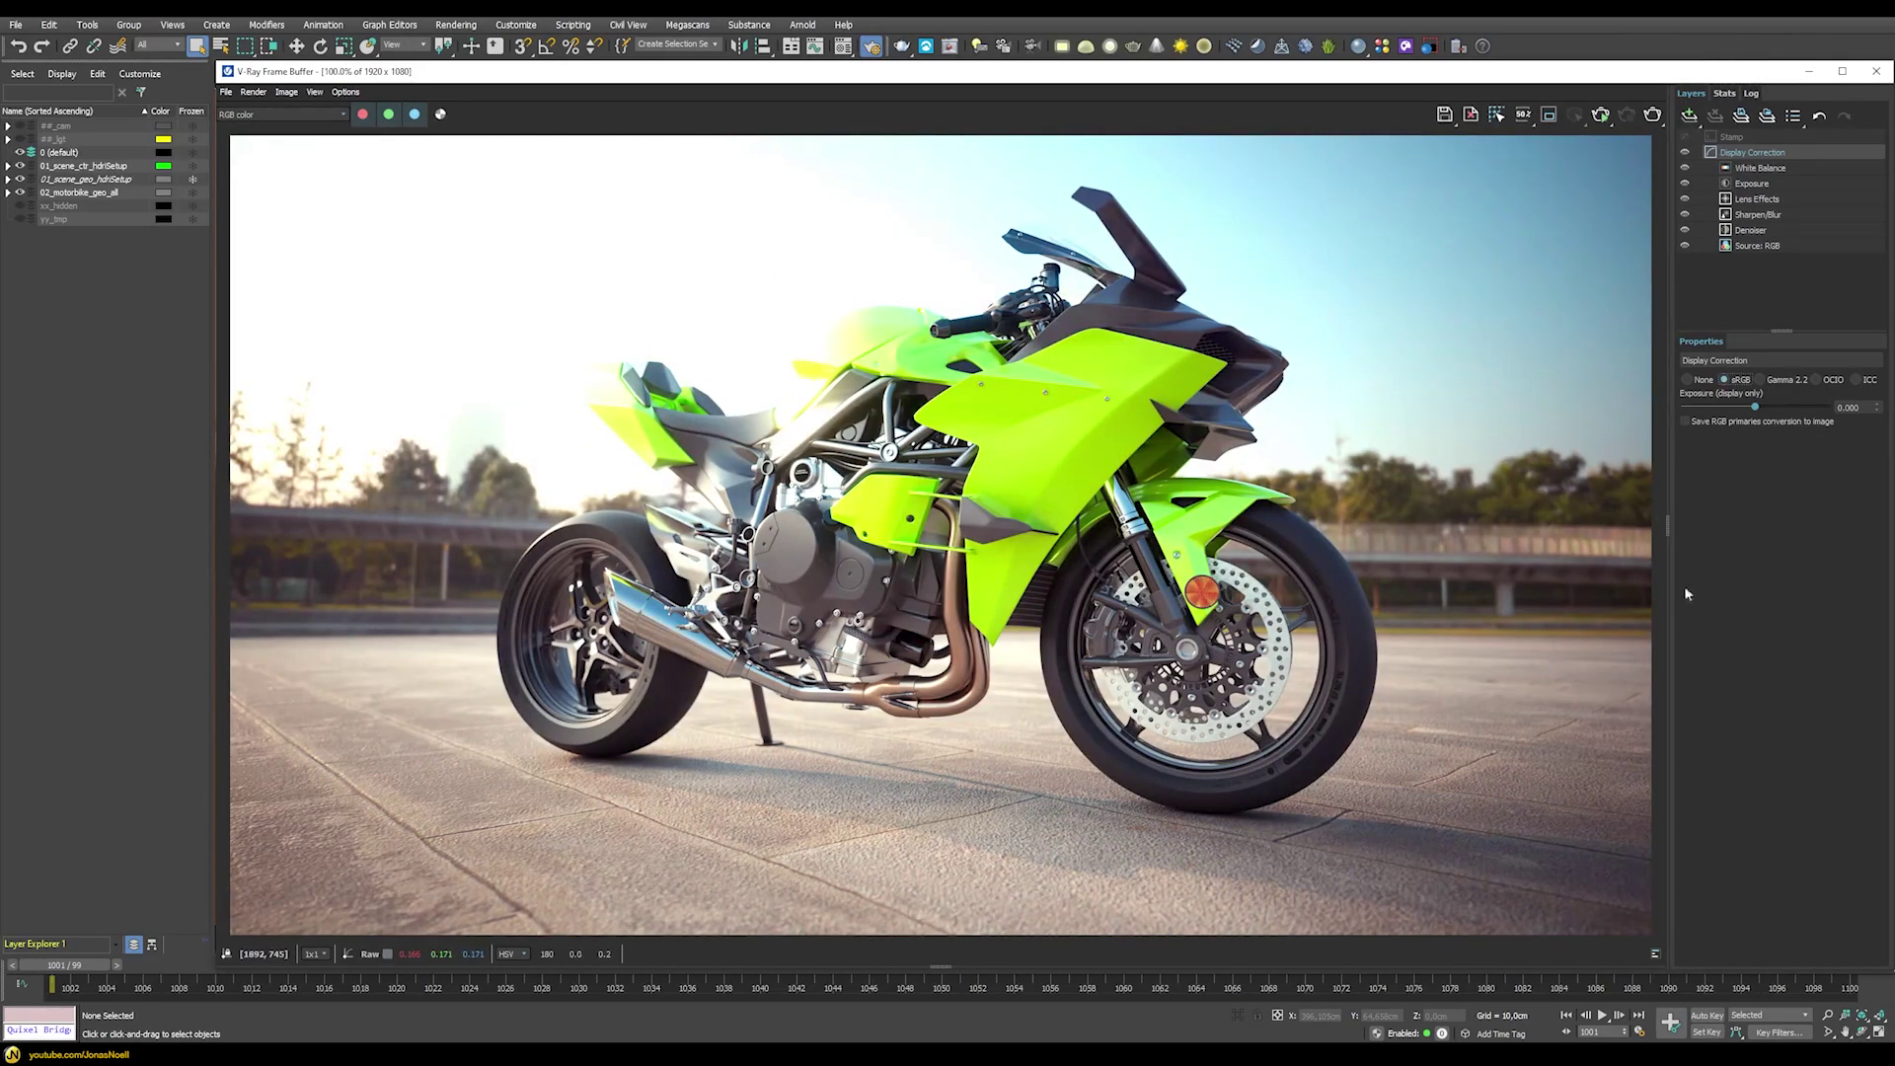
{"action": "left_click", "coordinate": [1815, 380]}
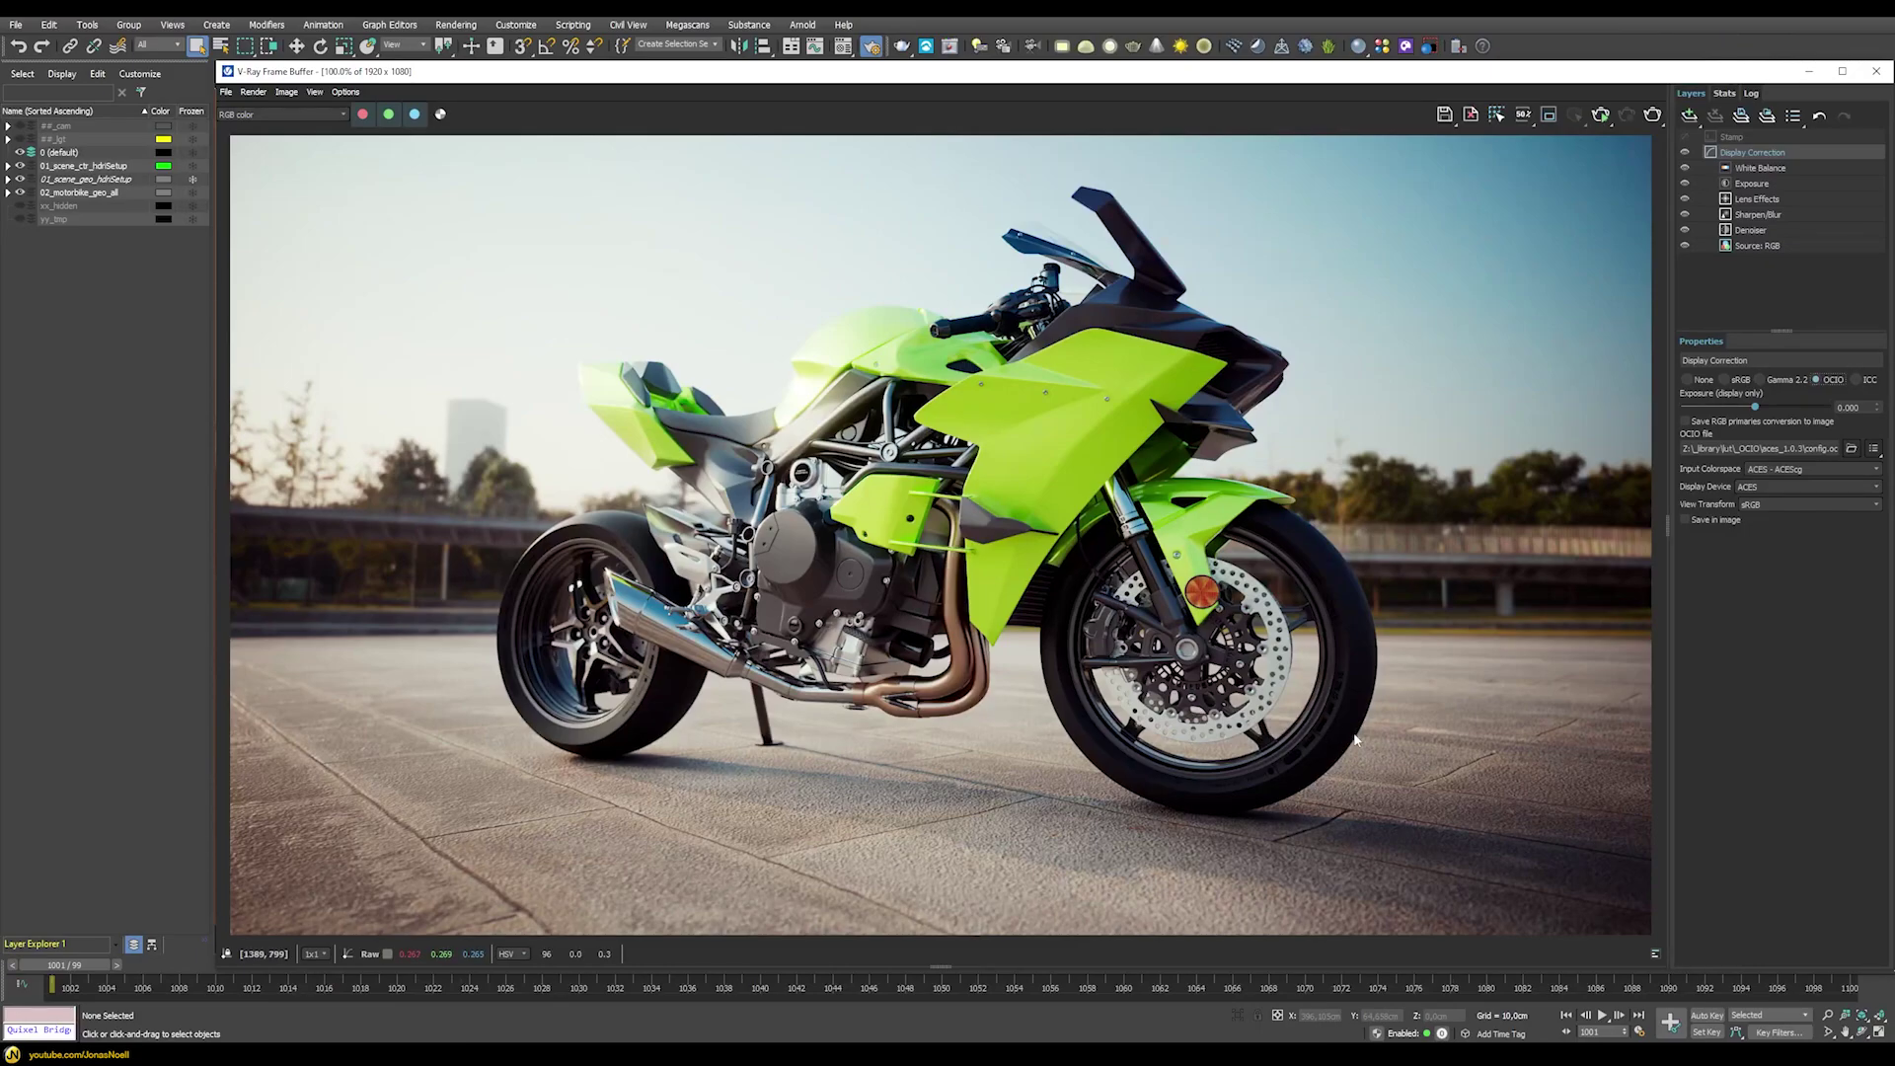
{"action": "left_click", "coordinate": [1724, 380]}
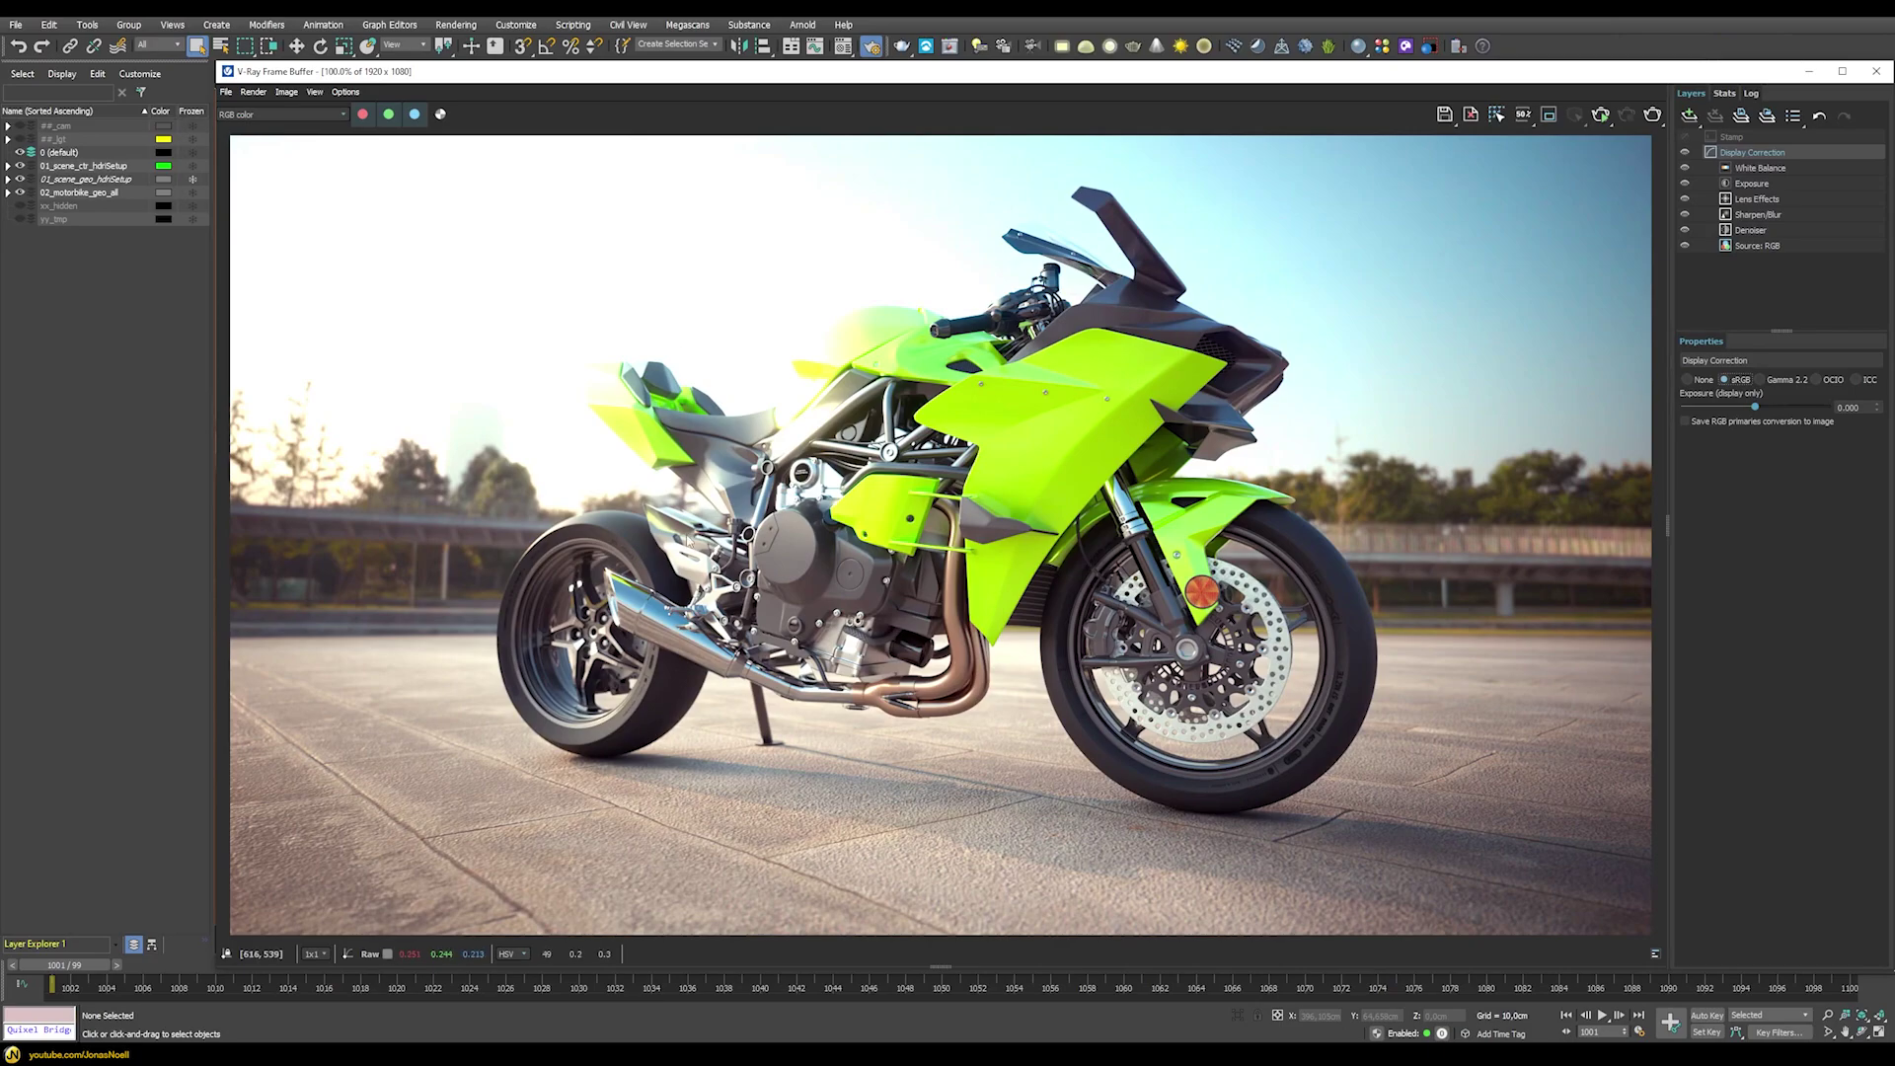
{"action": "left_click", "coordinate": [1817, 380]}
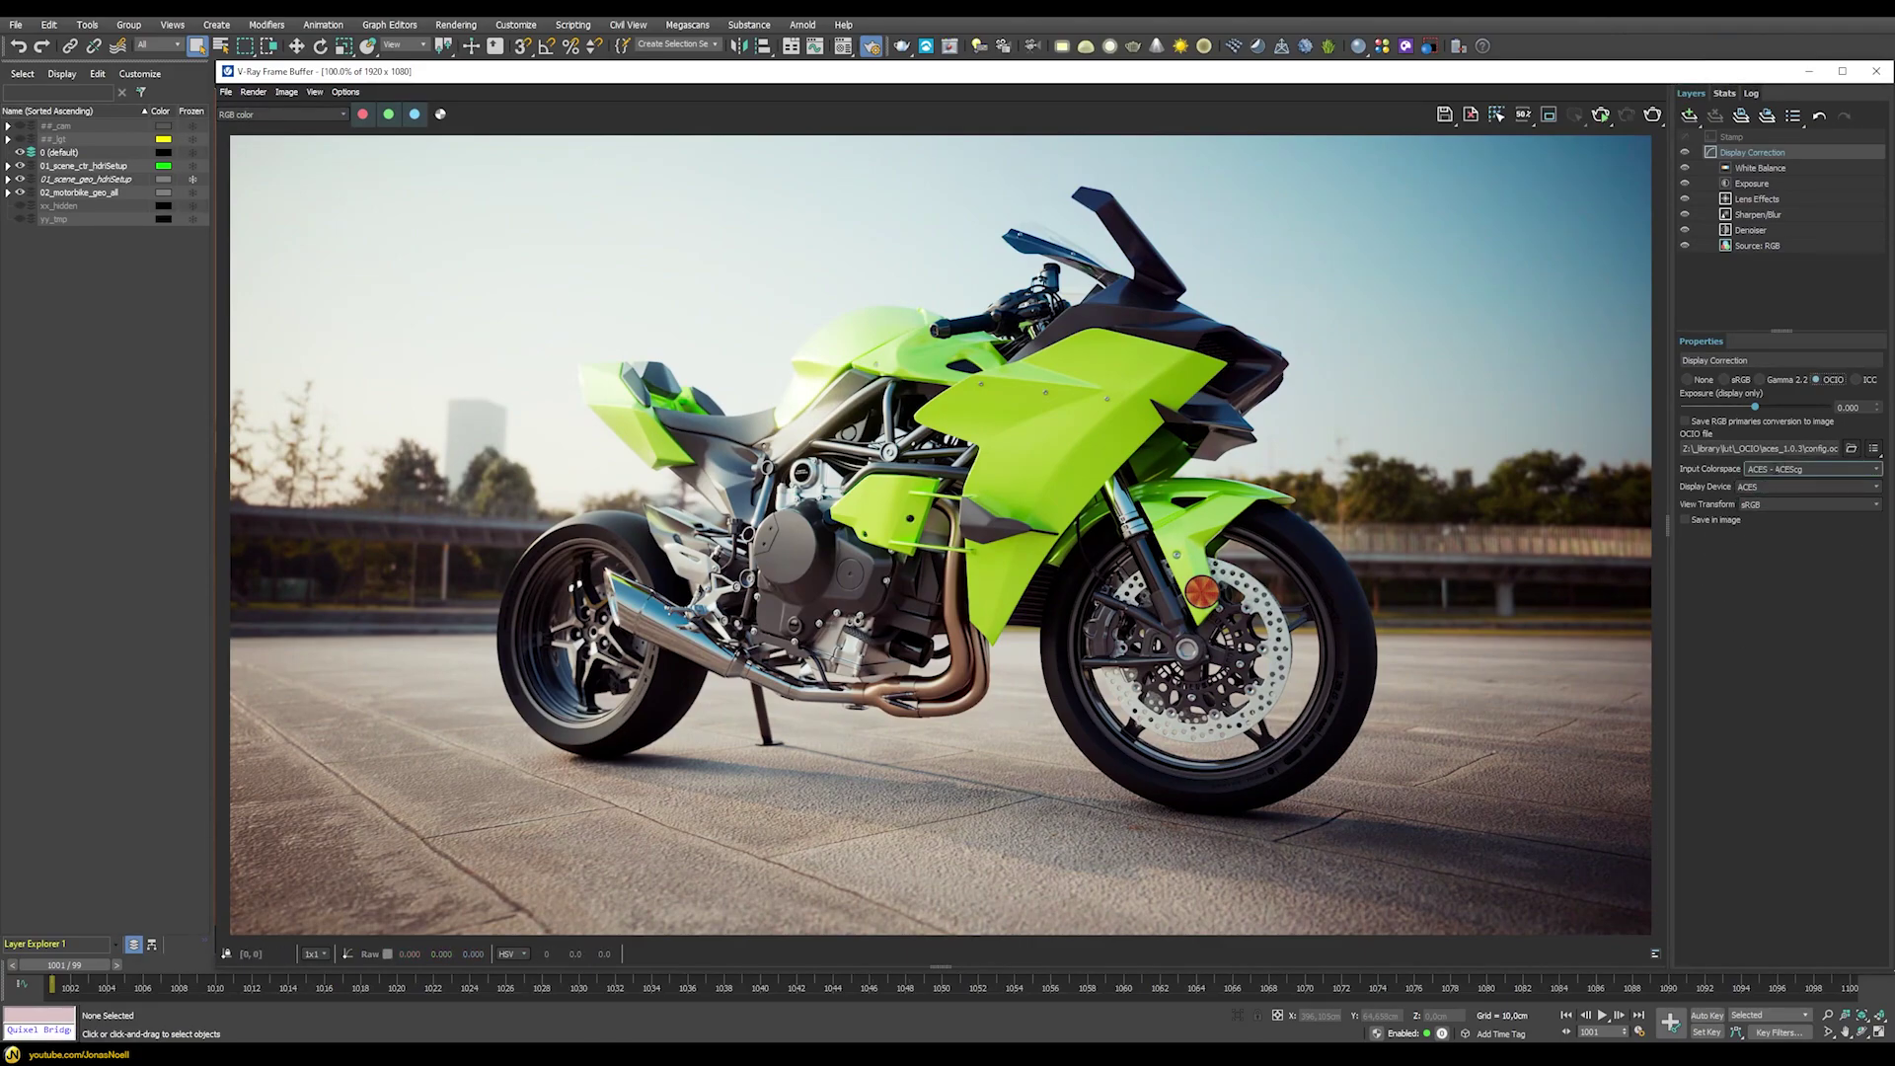
{"action": "key", "text": "alt+Tab"}
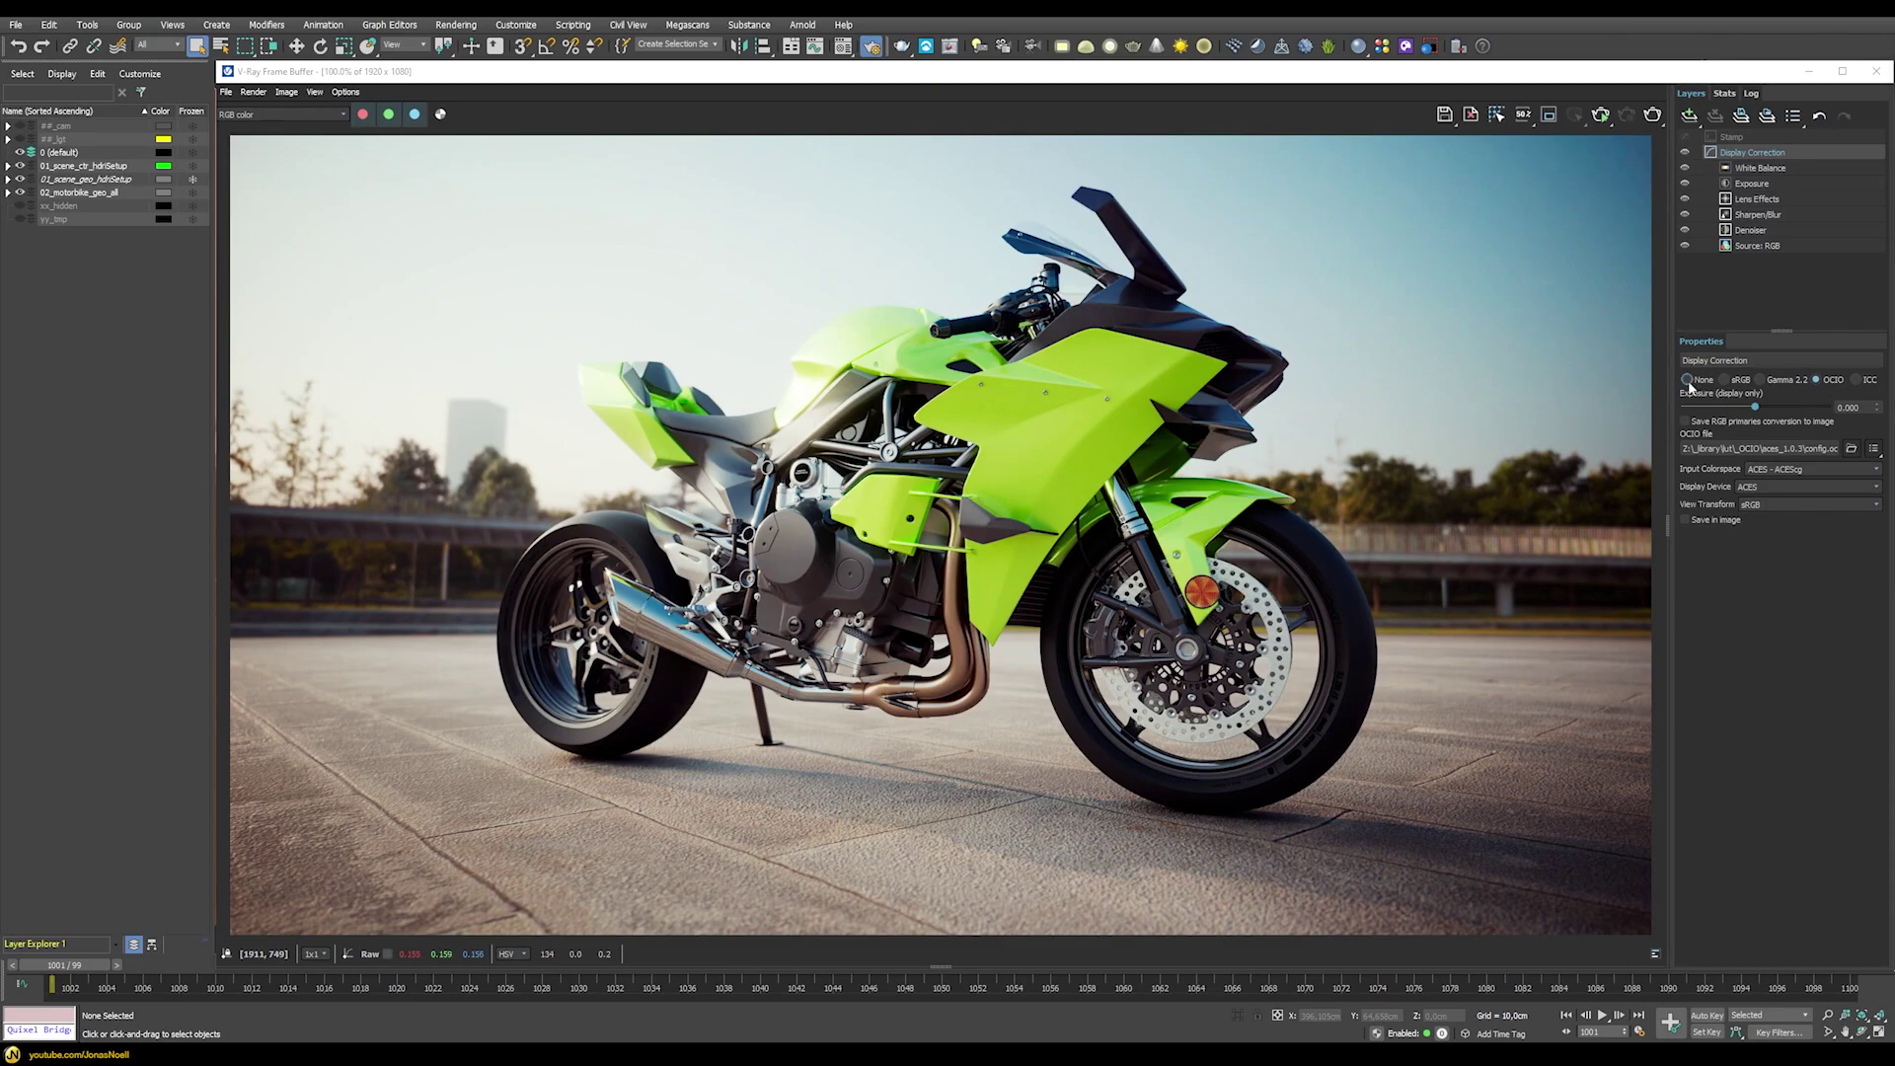
- Compare the uncorrected linear render (None) with the OCIO display correction, finishing with OCIO active
{"action": "left_click", "coordinate": [1686, 380]}
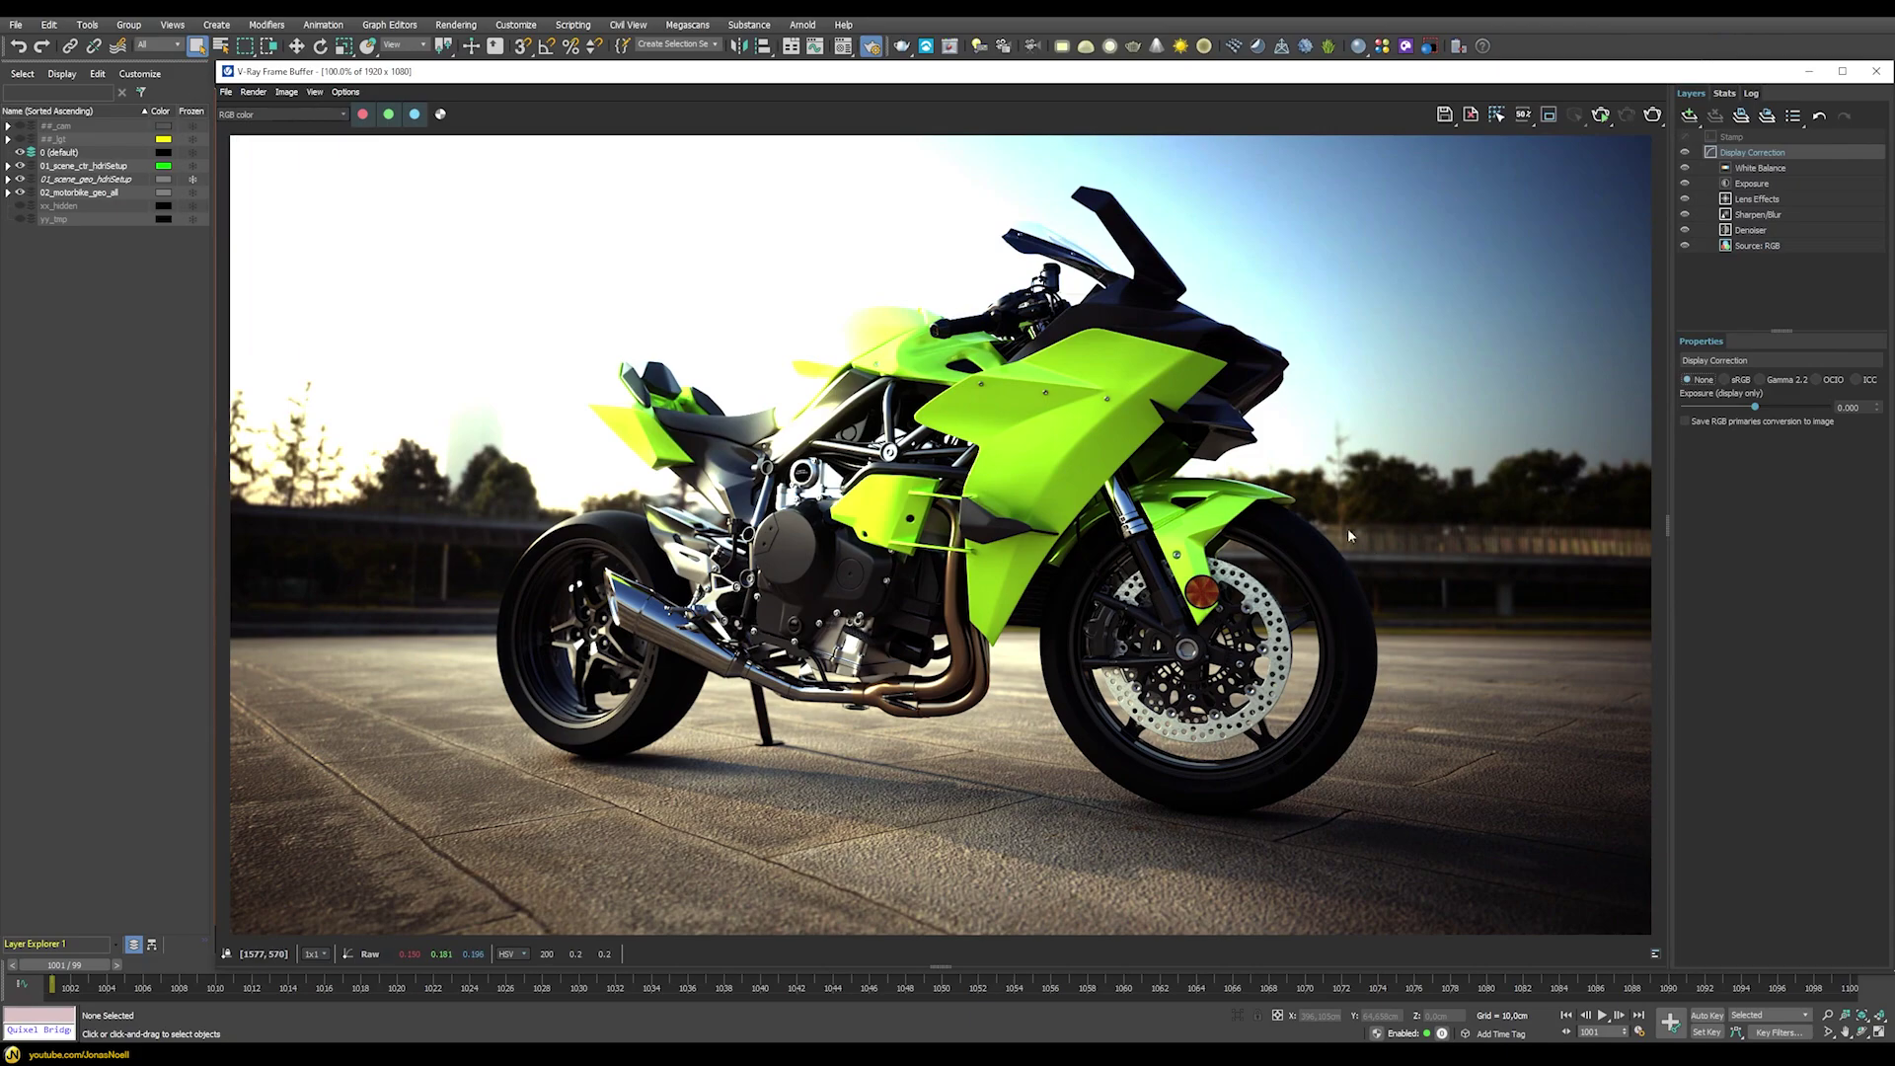
{"action": "left_click", "coordinate": [1814, 380]}
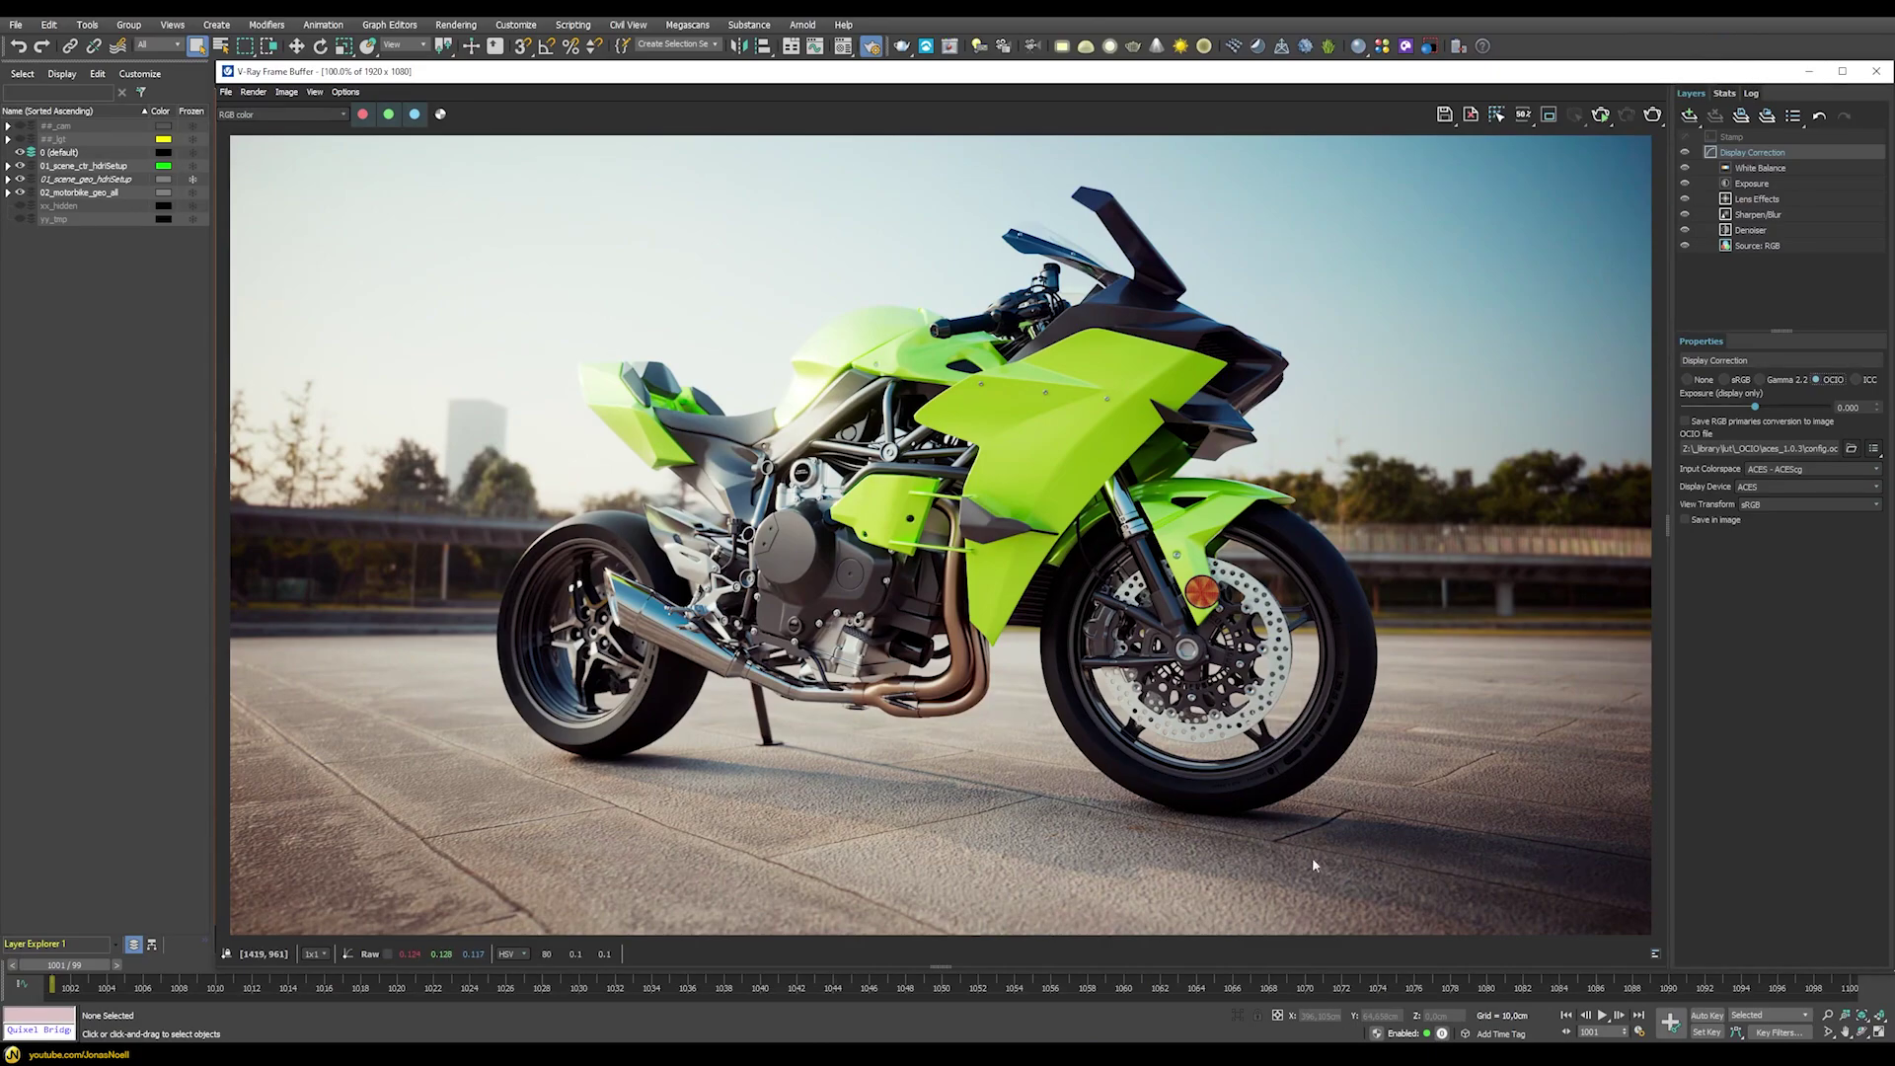
{"action": "left_click", "coordinate": [1701, 377]}
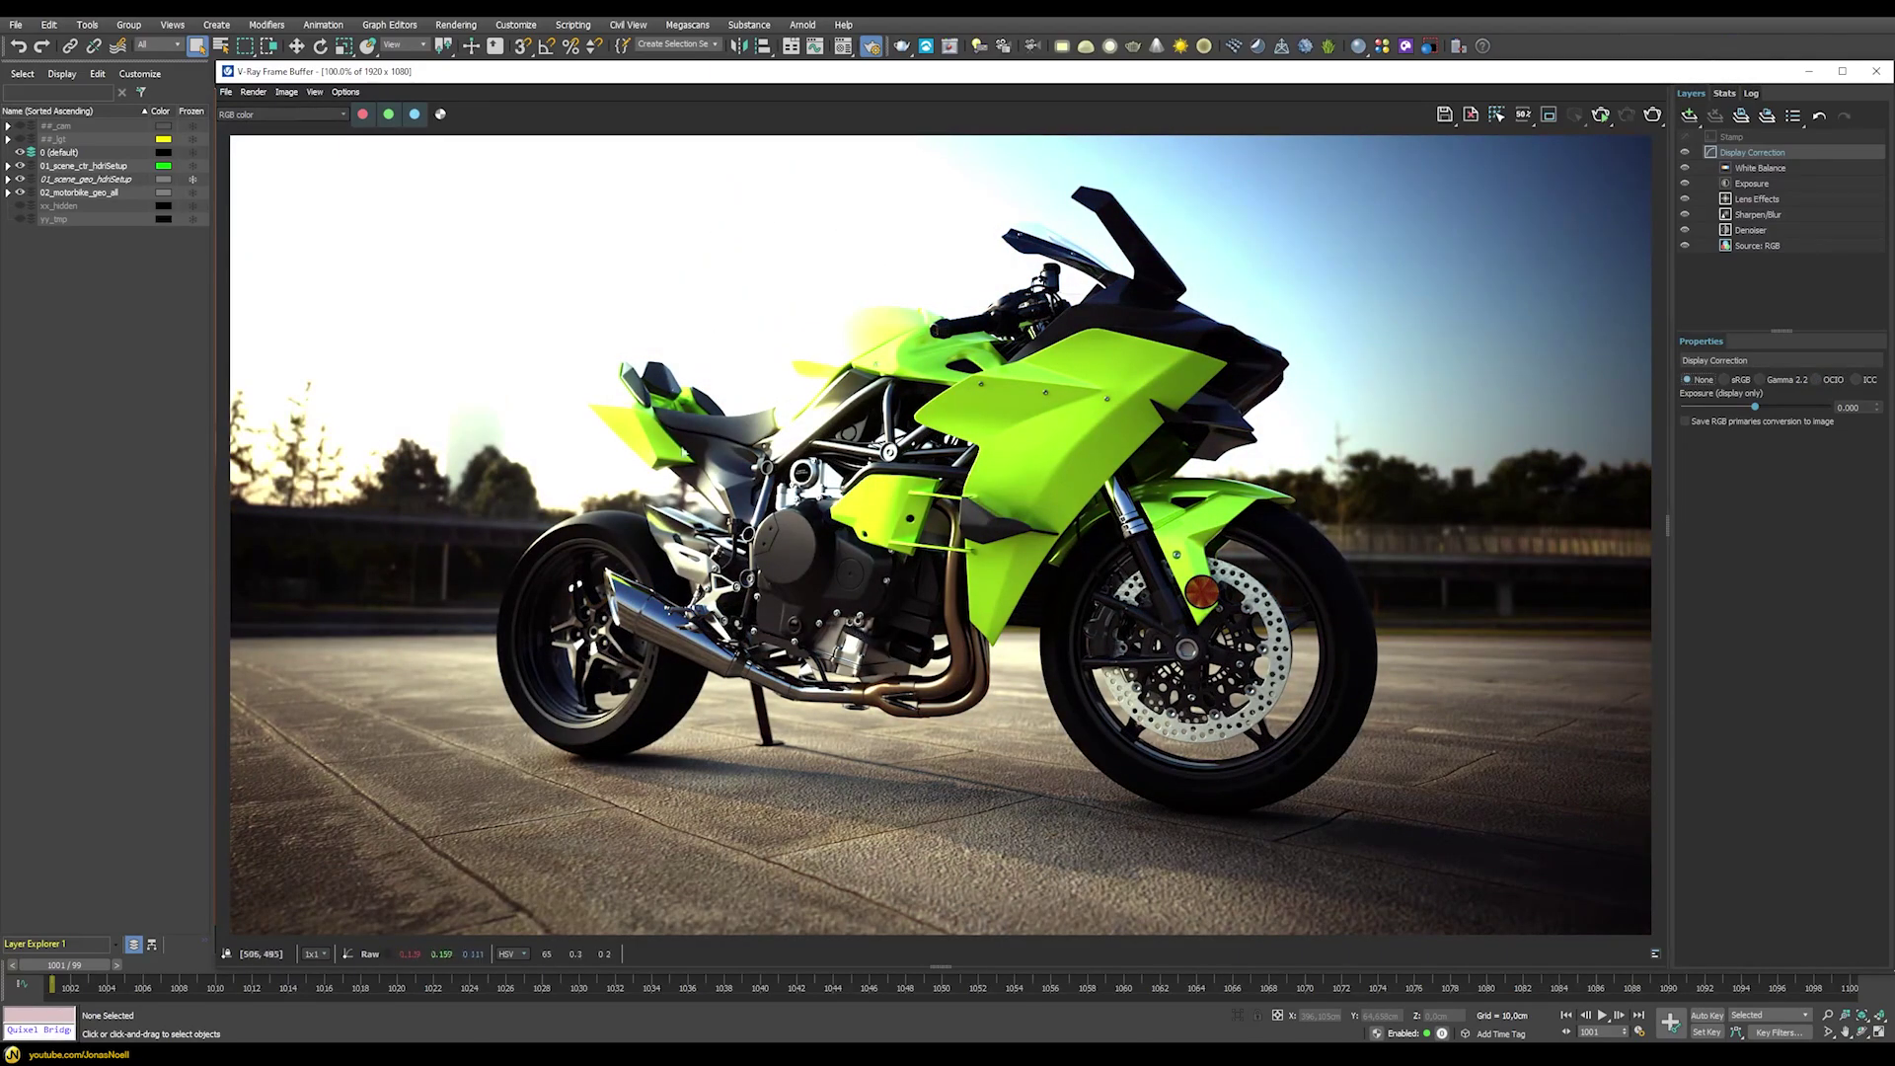
{"action": "left_click", "coordinate": [1777, 381]}
{"action": "left_click", "coordinate": [1821, 381]}
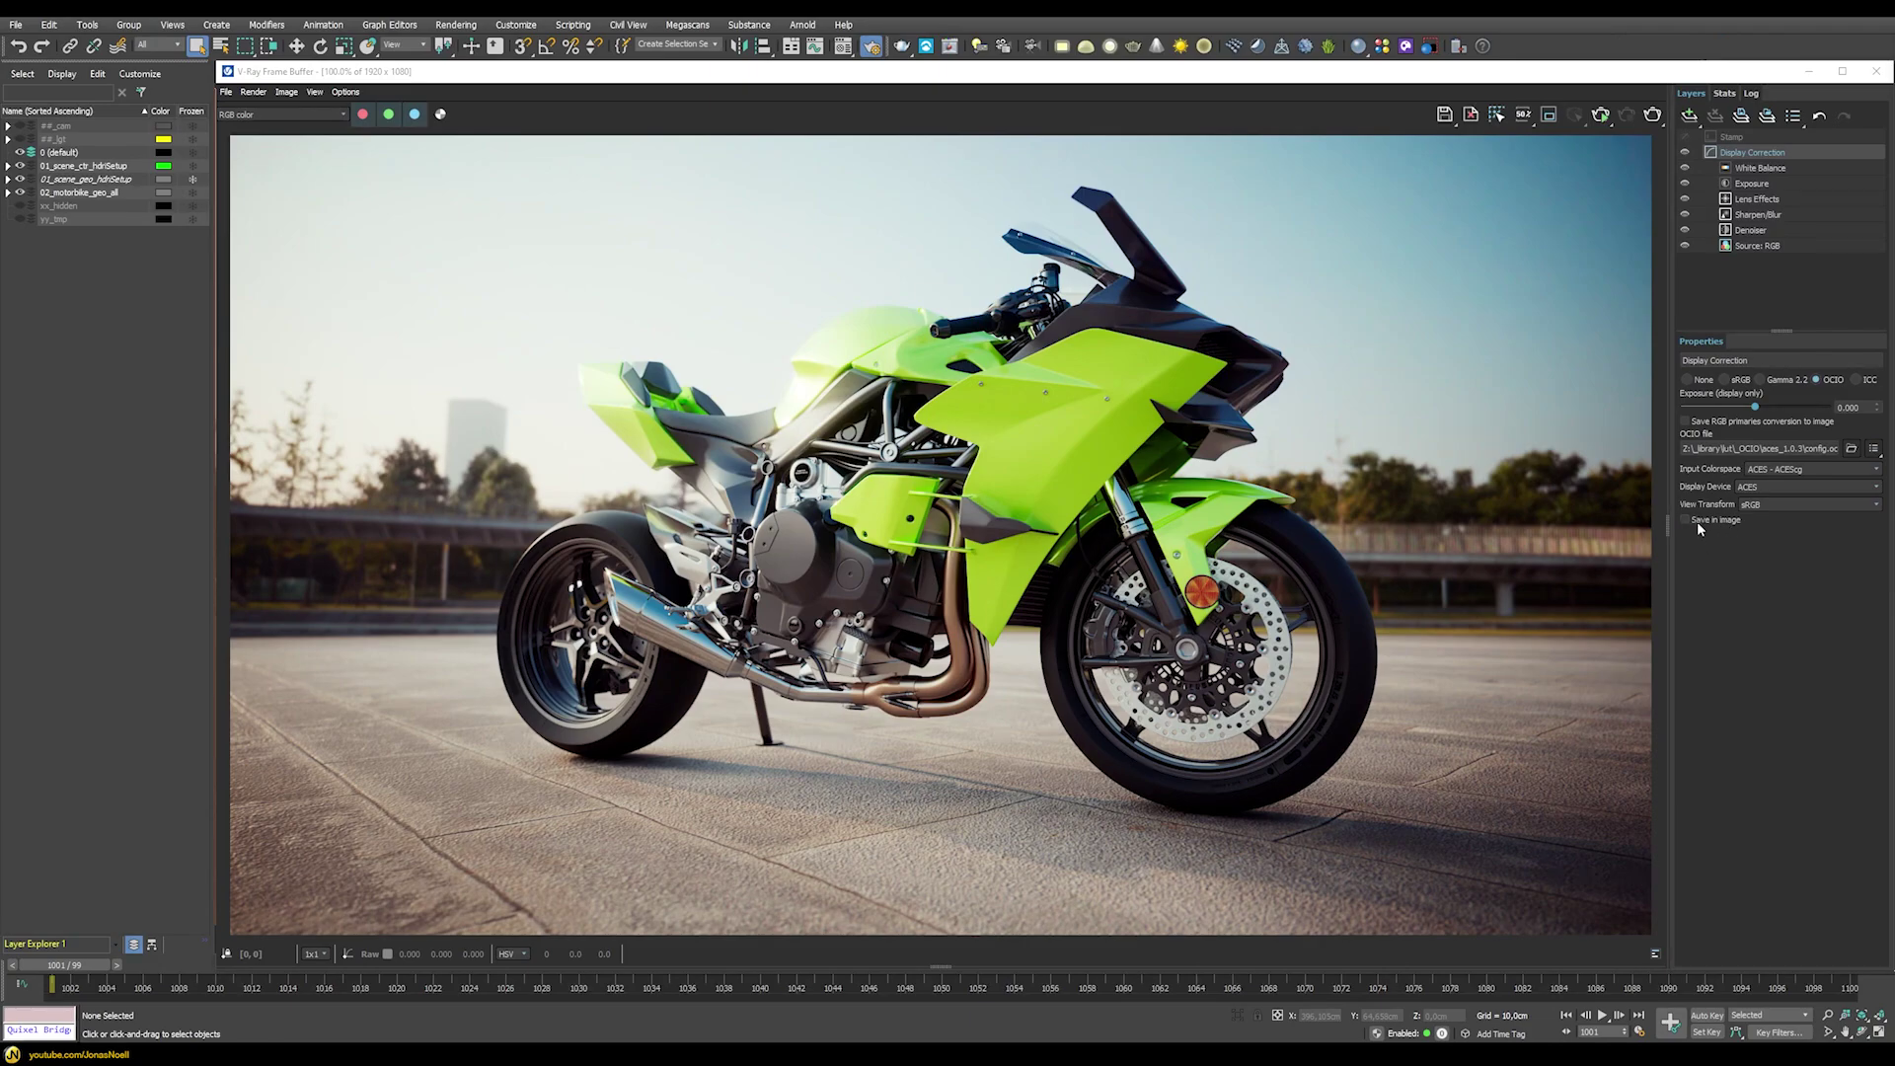
{"action": "left_click", "coordinate": [1686, 380]}
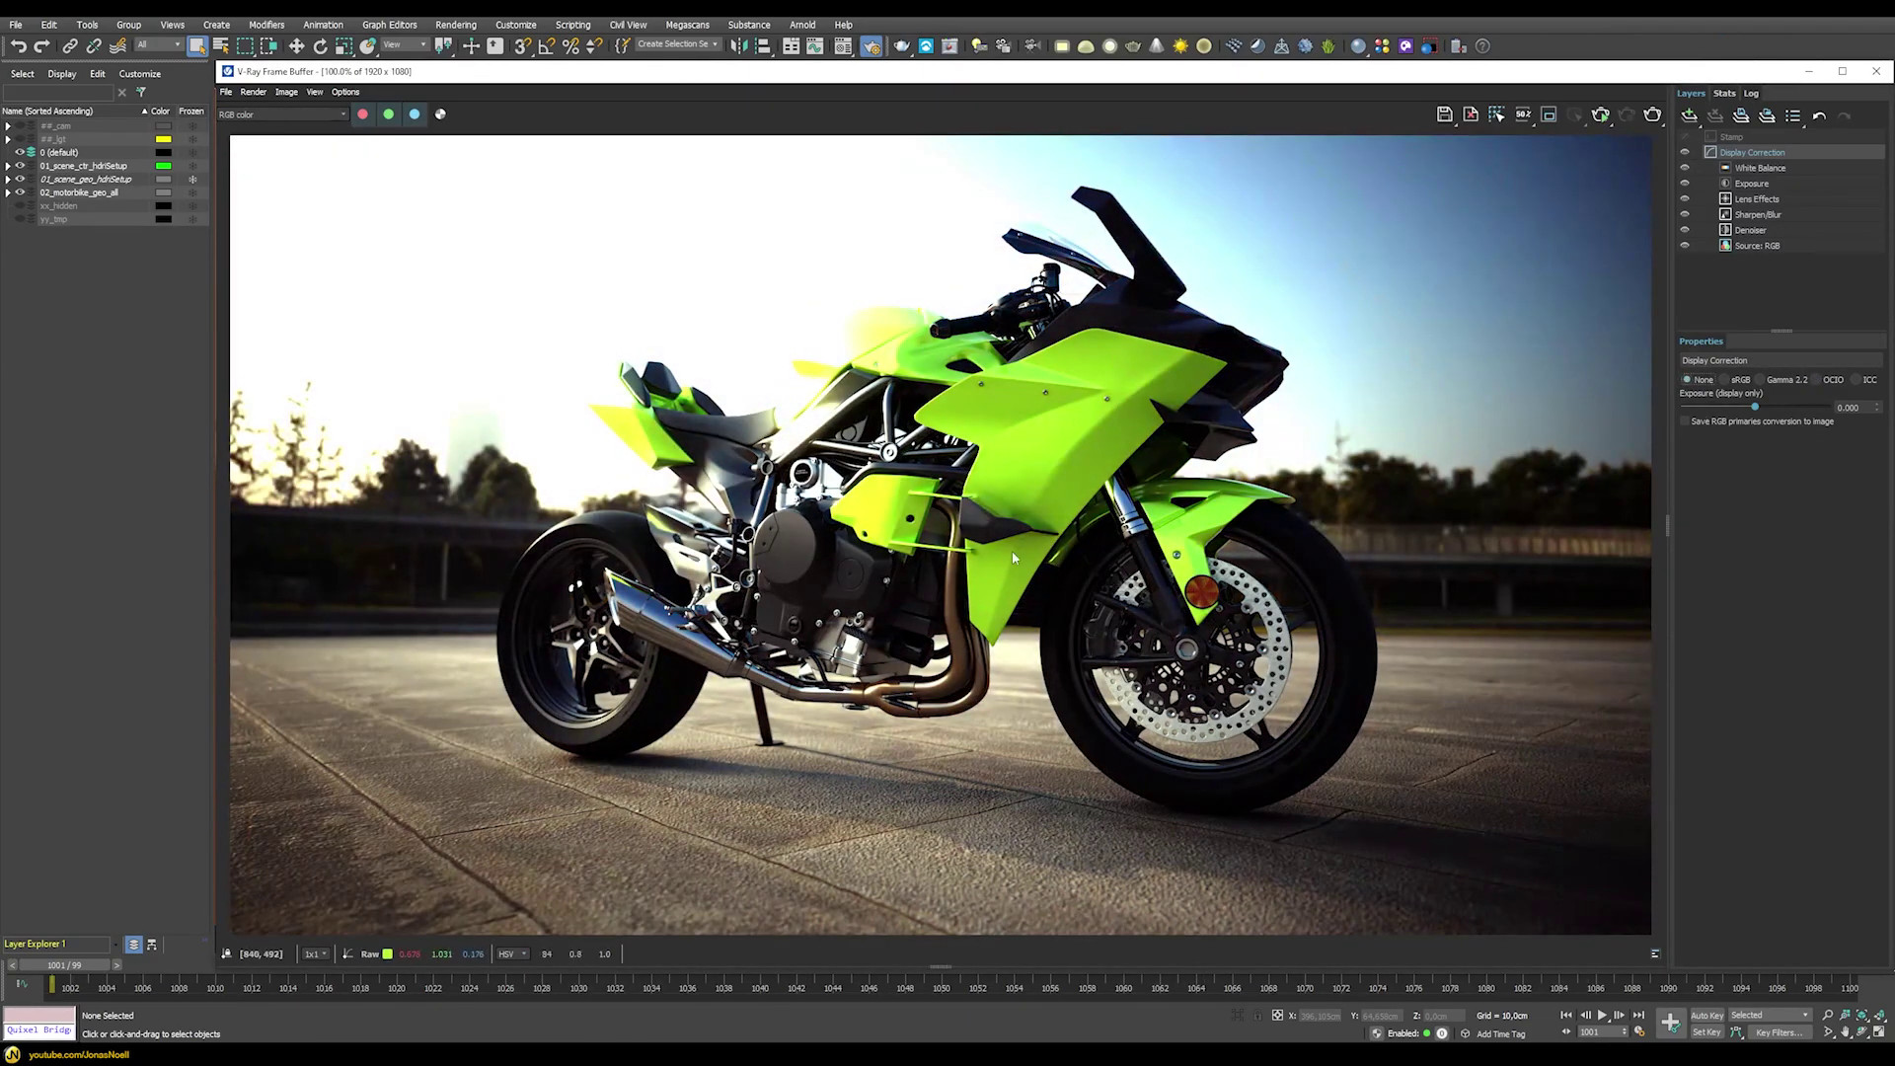
{"action": "left_click", "coordinate": [1827, 381]}
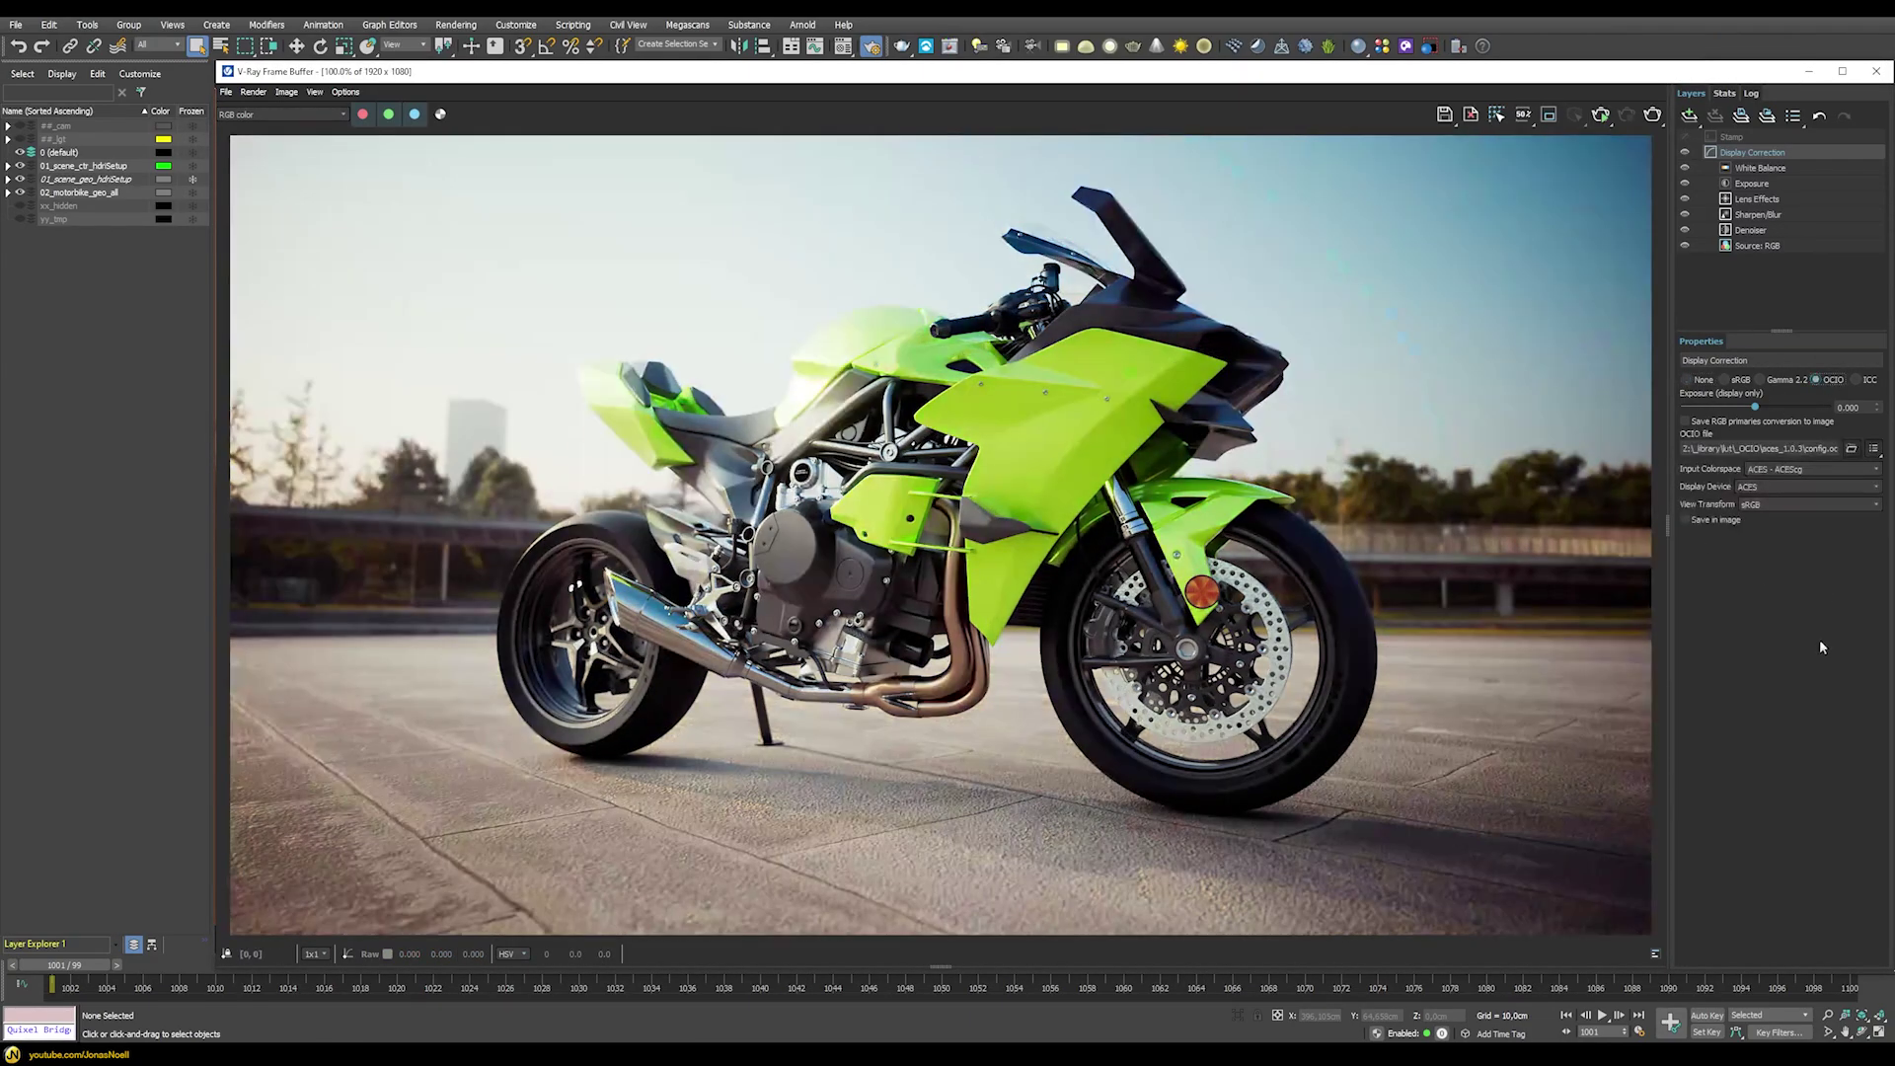
- Save the current render to the _image folder as motorbike in OpenEXR Image File format
{"action": "left_click", "coordinate": [226, 91]}
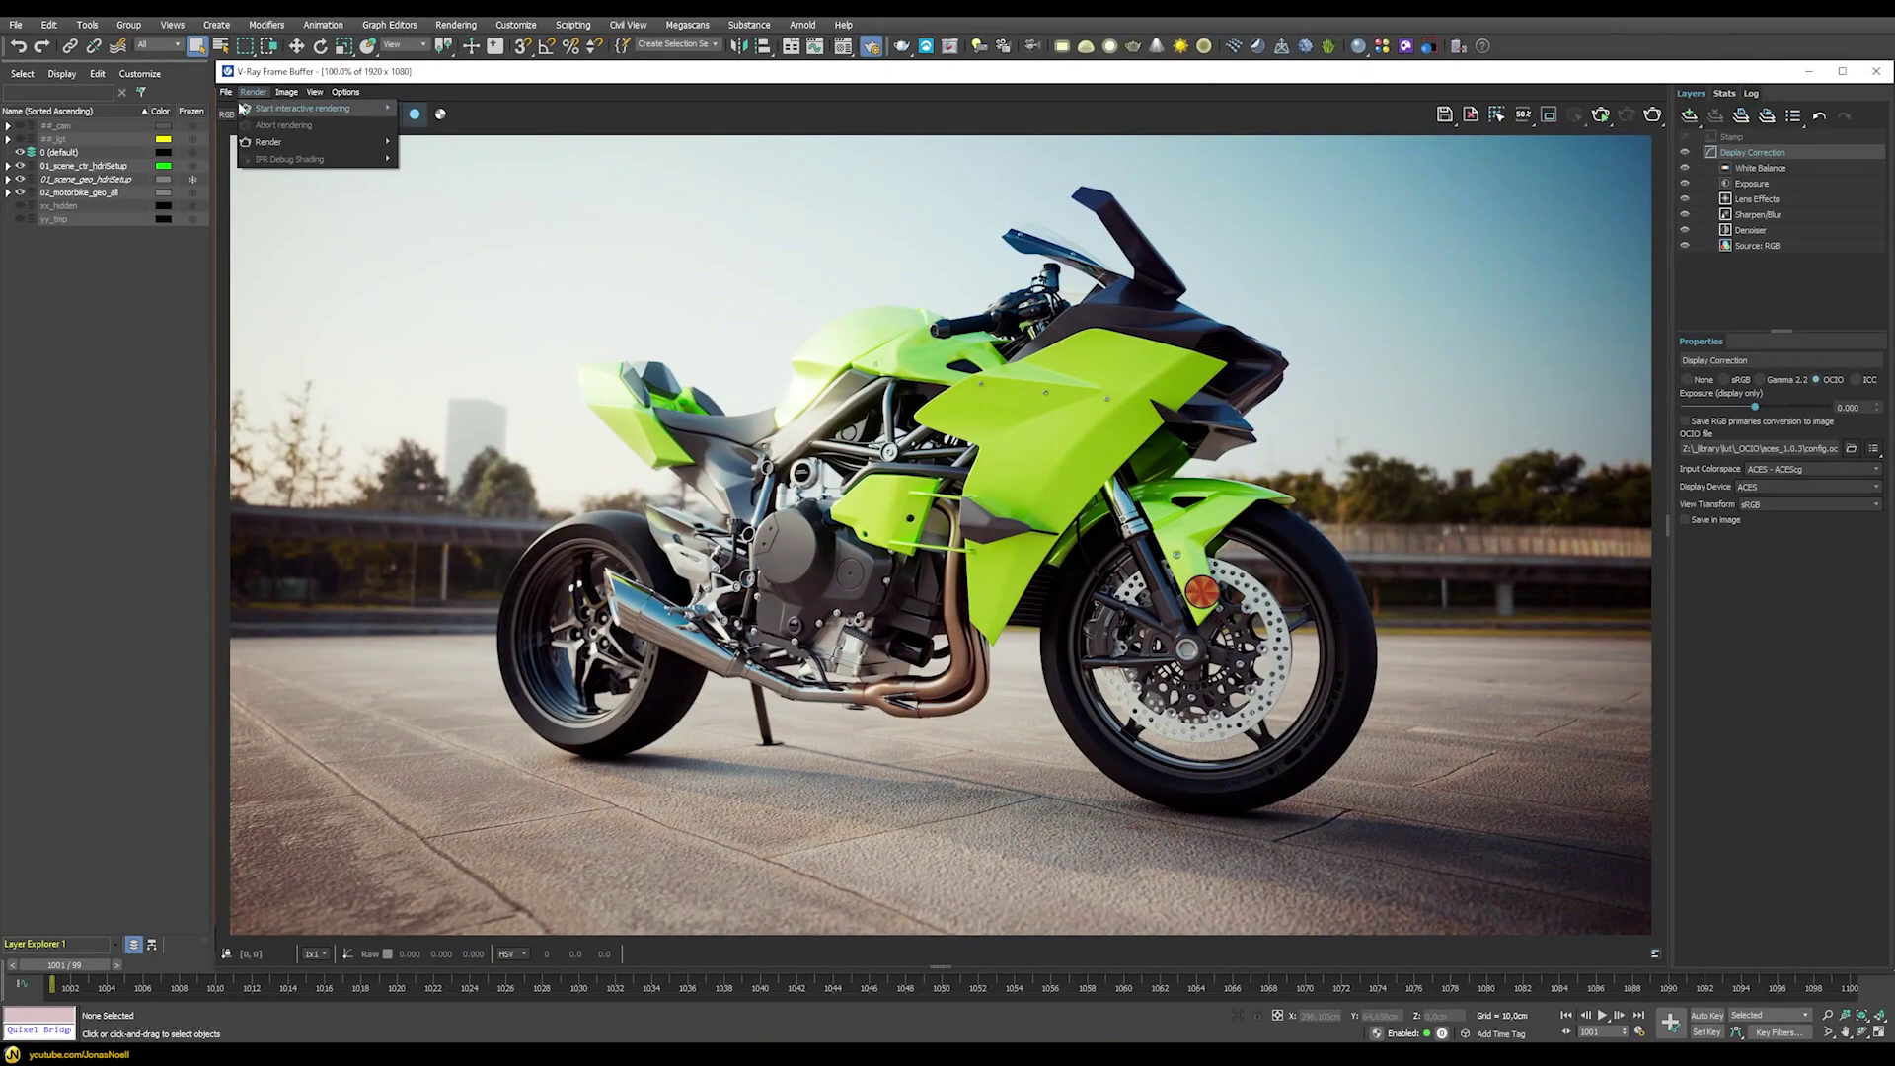
{"action": "left_click", "coordinate": [229, 108]}
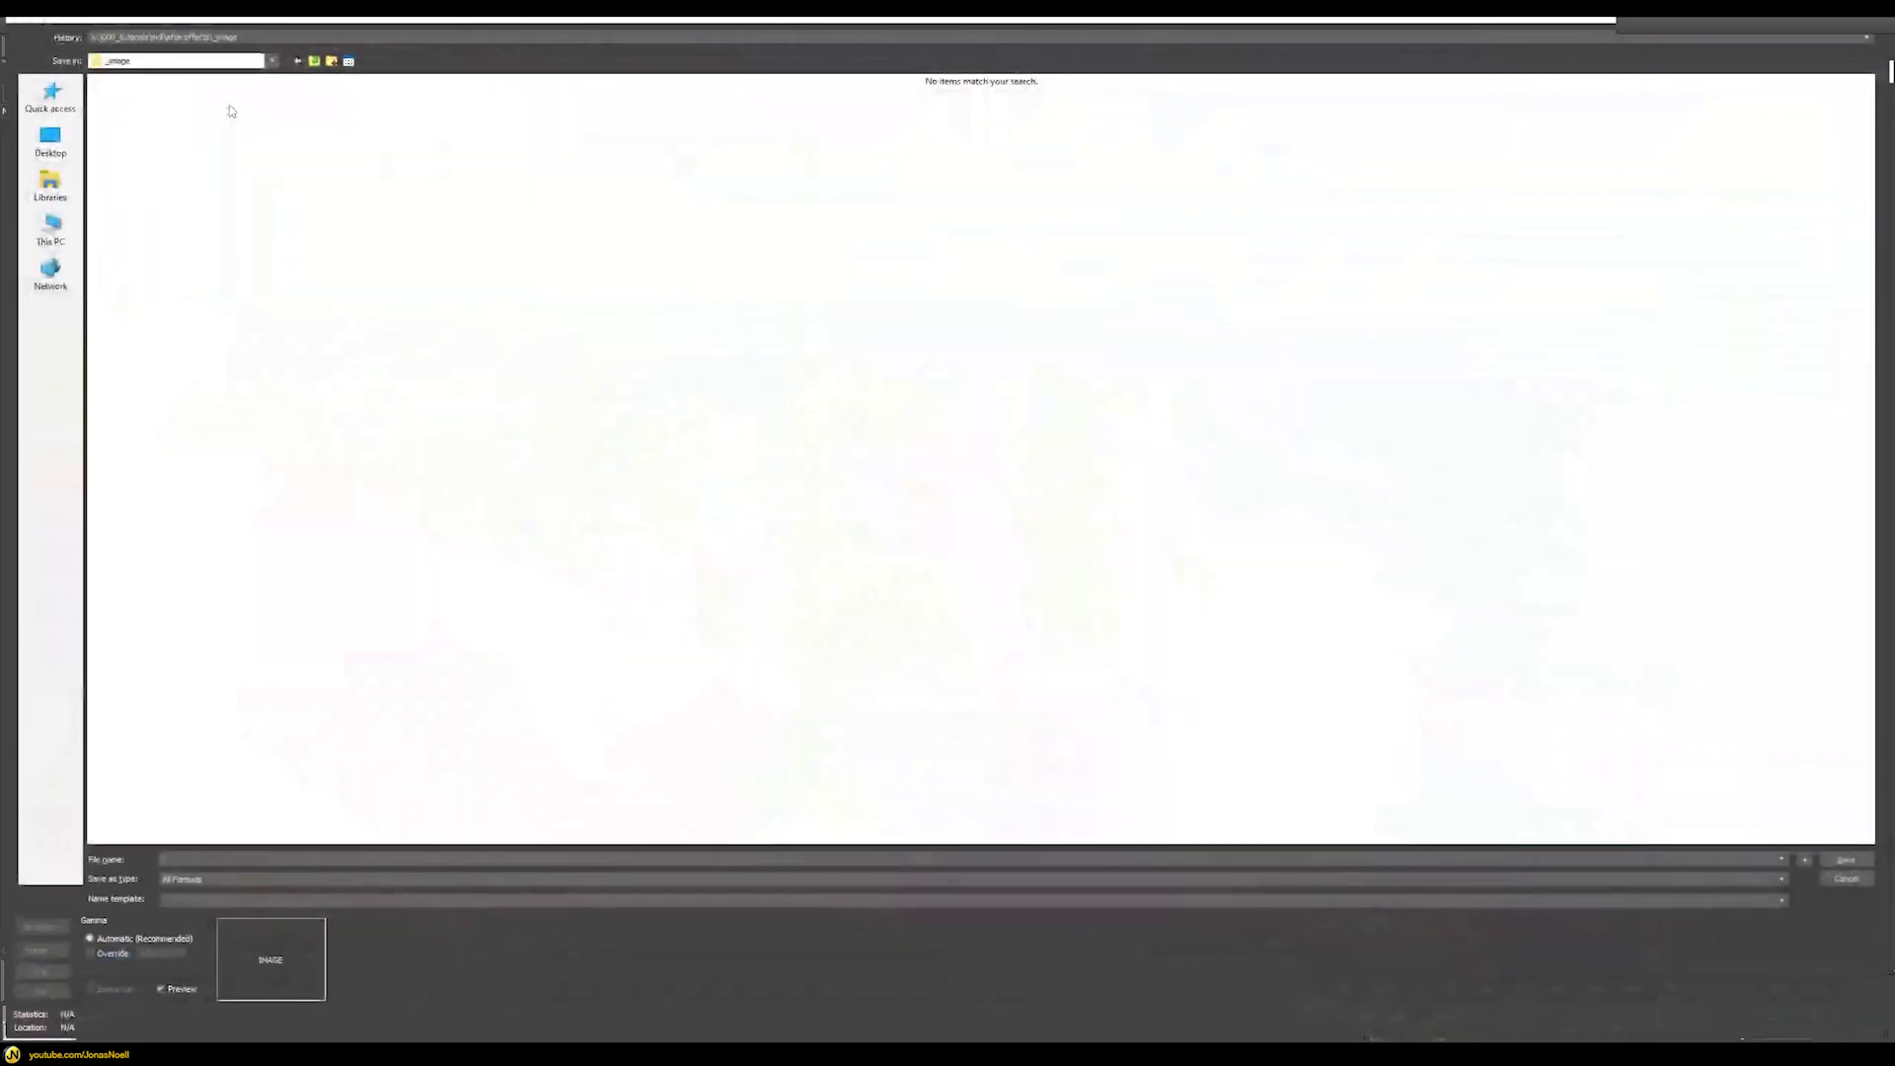
{"action": "left_click", "coordinate": [207, 879]}
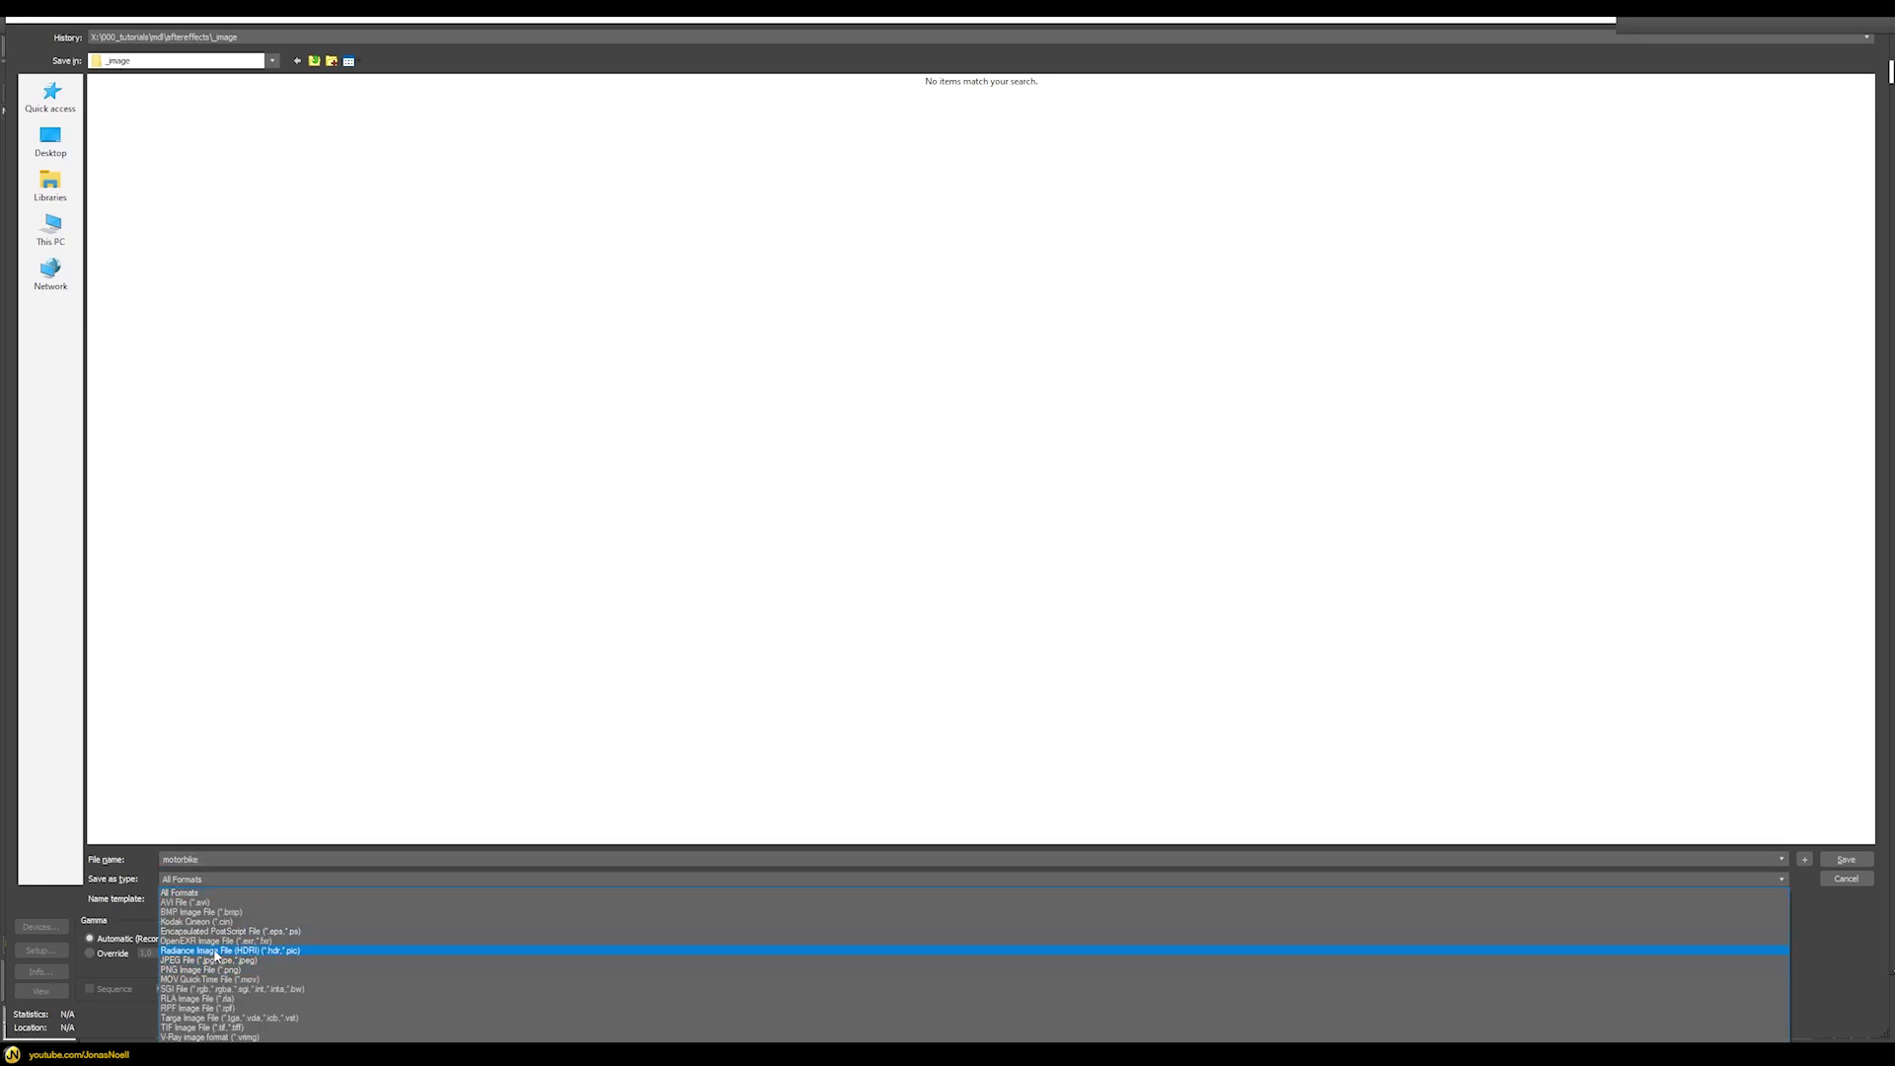
{"action": "left_click", "coordinate": [215, 941]}
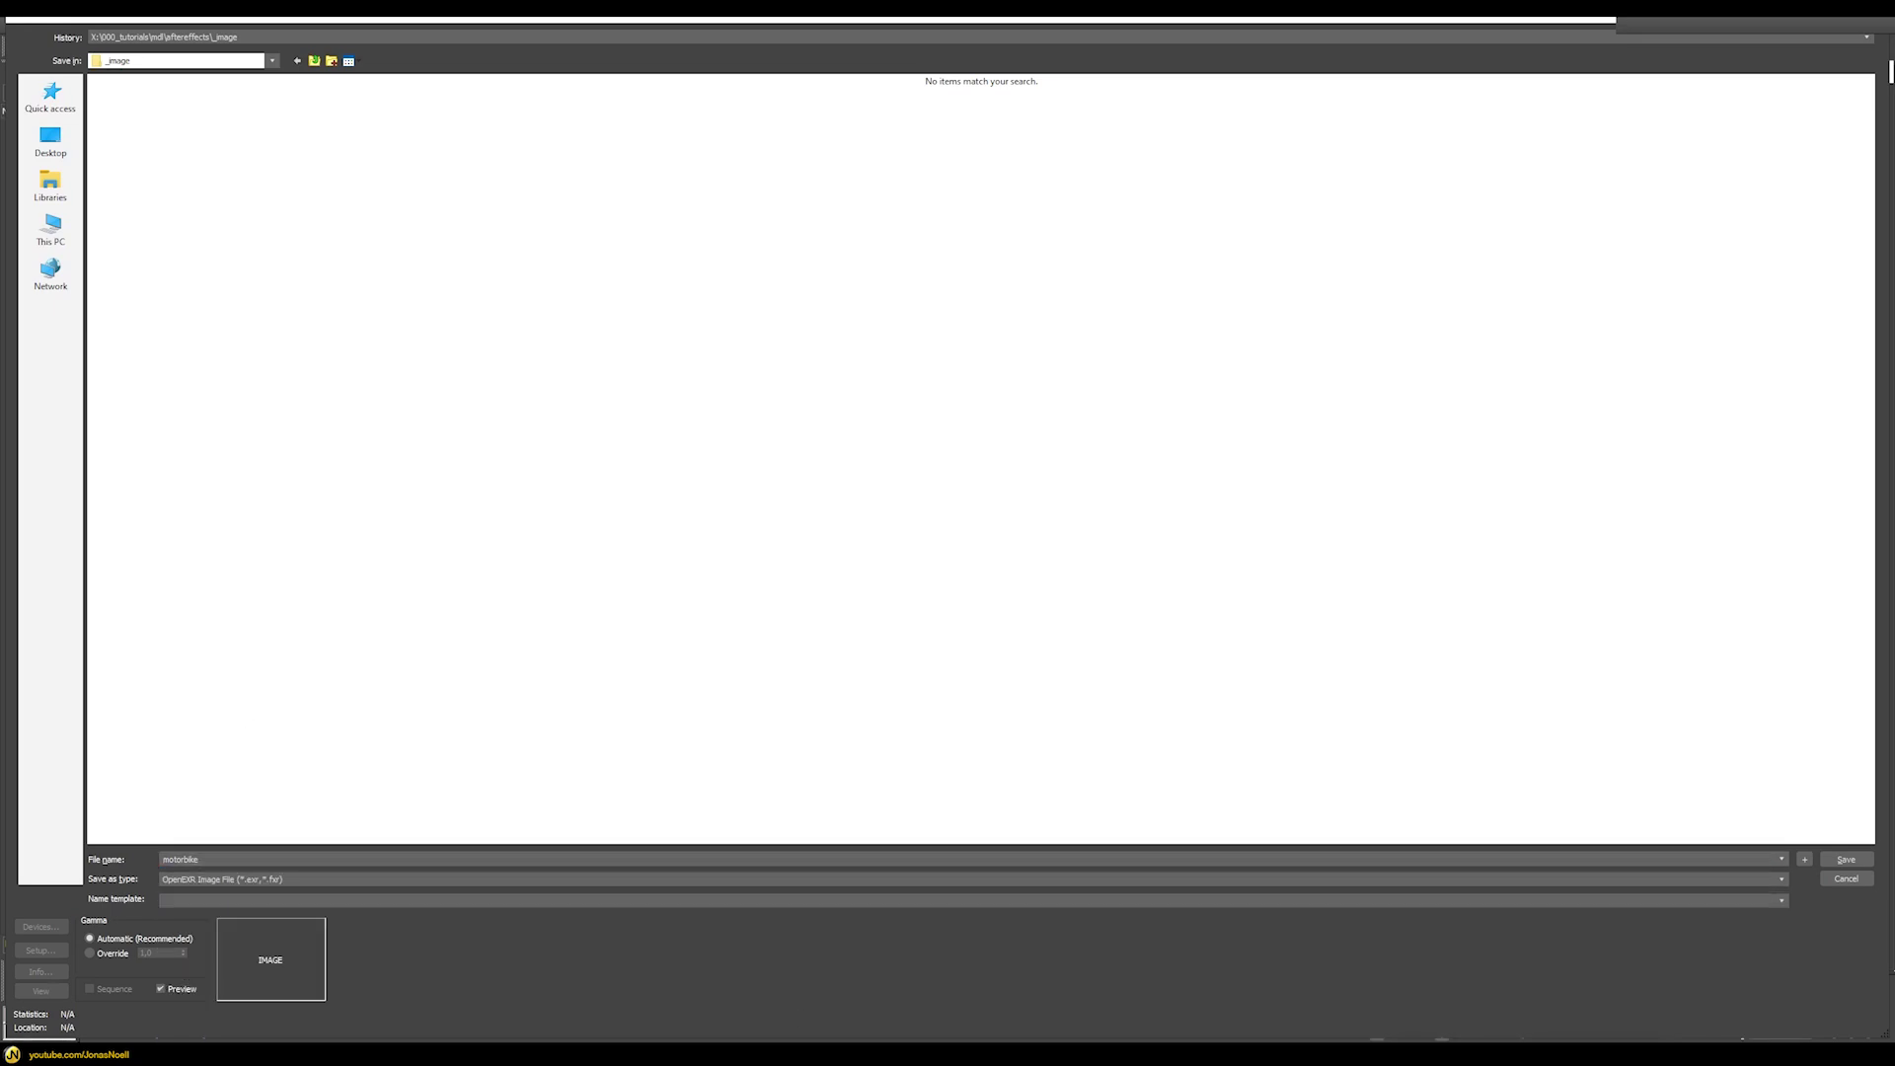
{"action": "left_click", "coordinate": [1845, 858]}
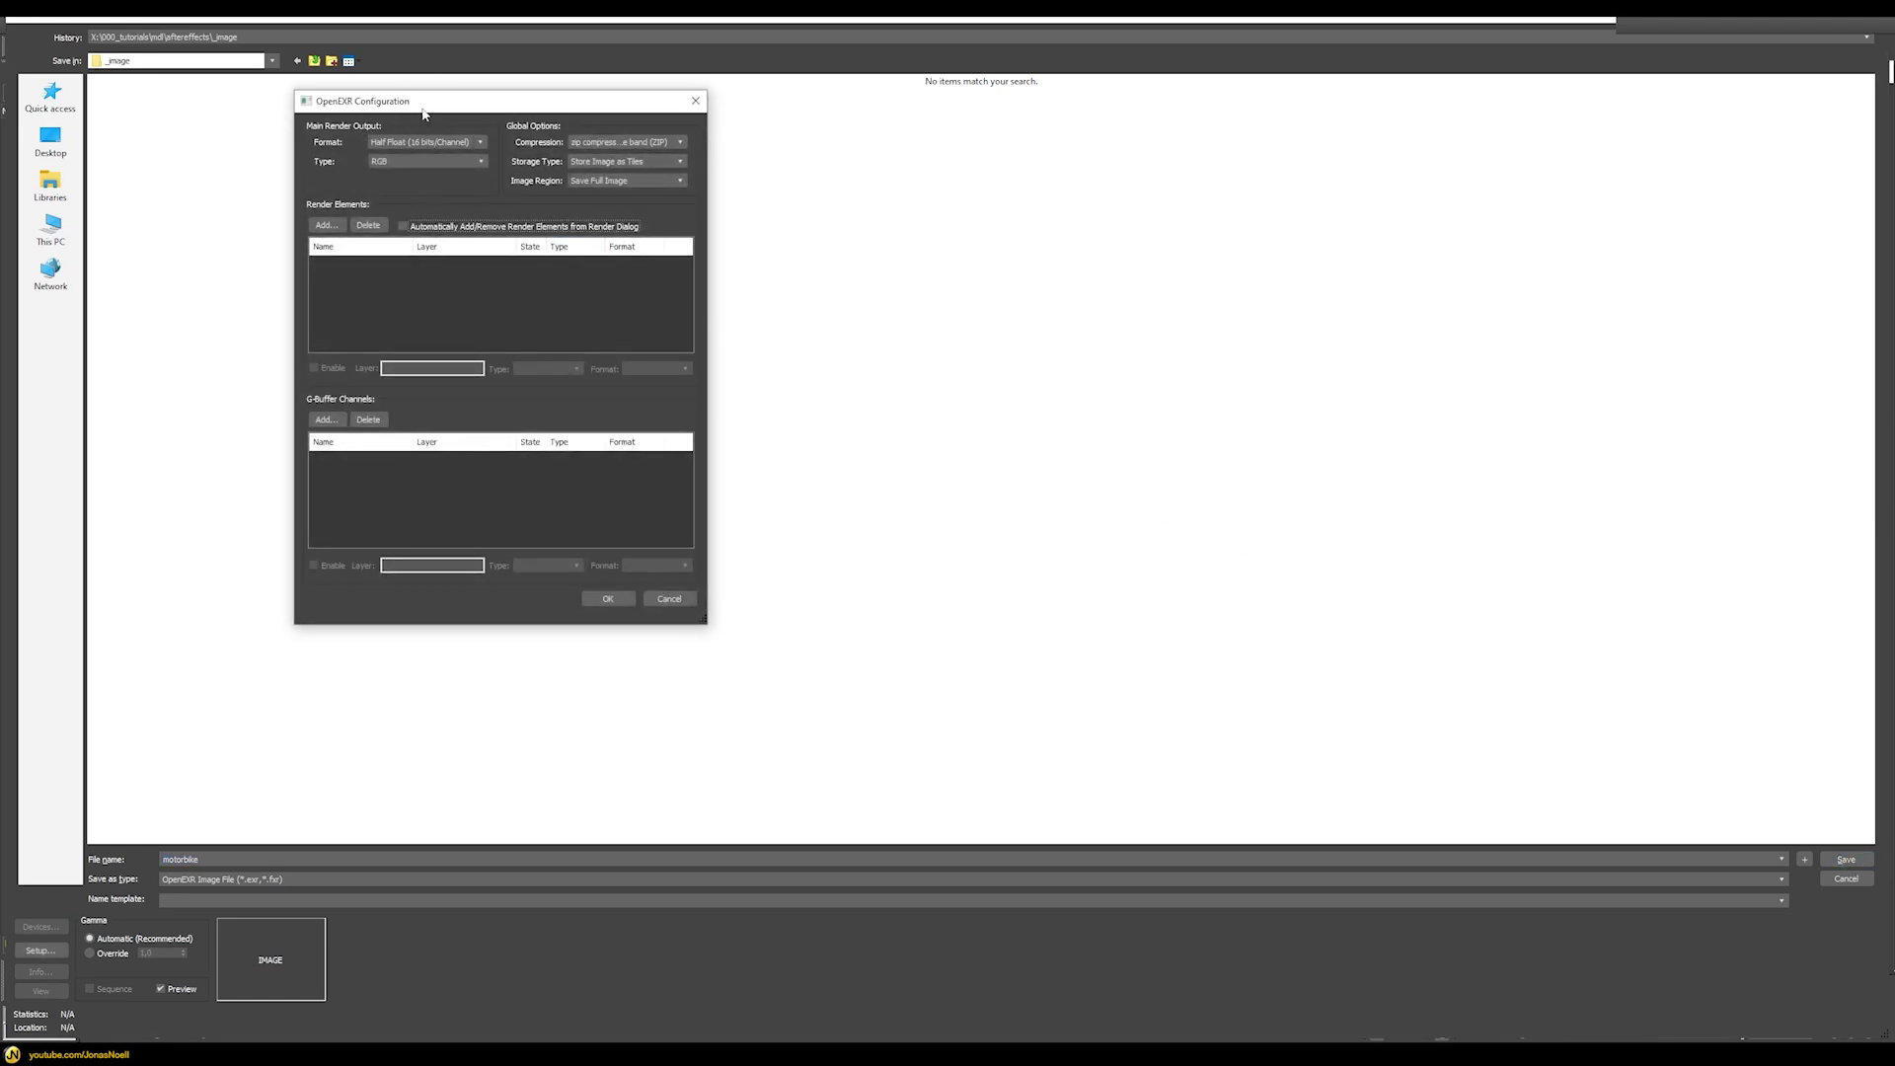
- Configure the OpenEXR output as Half Float (16 bits/Channel) with zip compression per scanline band (ZIP), and finish saving
{"action": "left_click", "coordinate": [381, 145]}
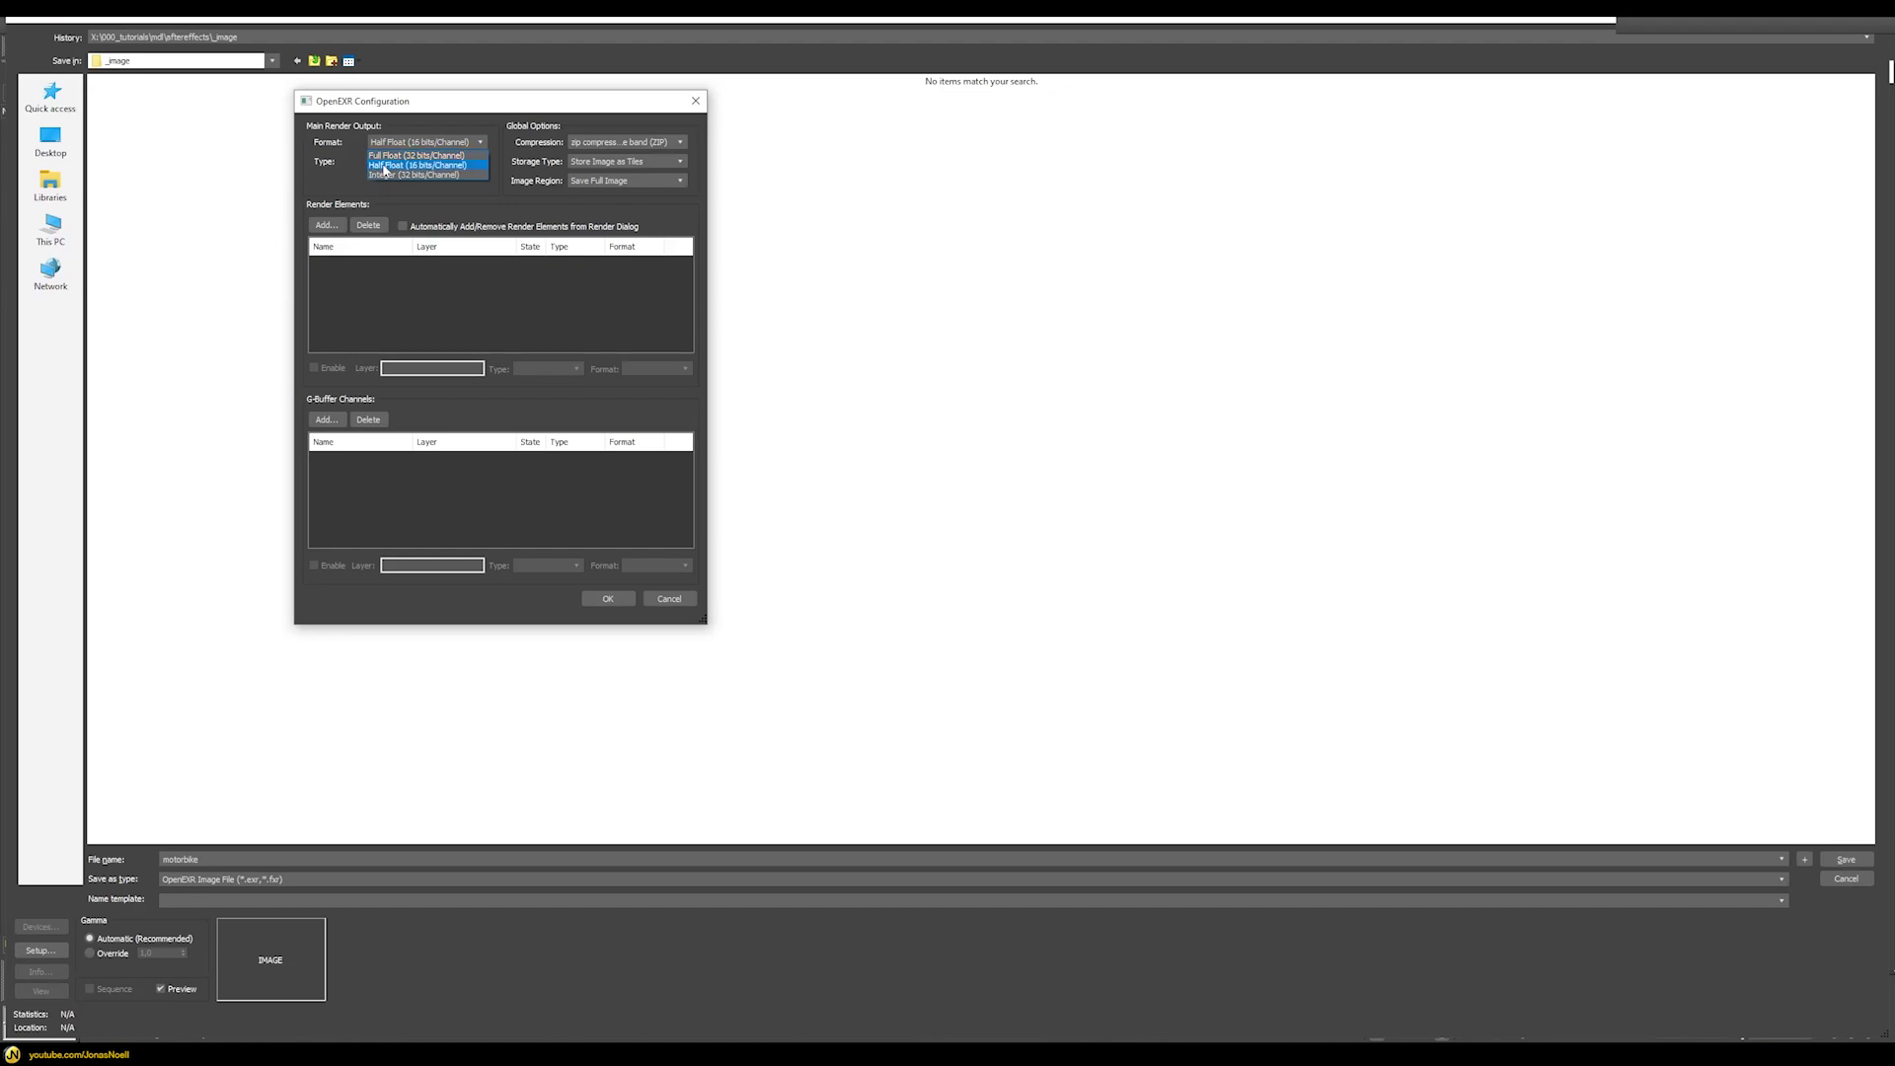
{"action": "left_click", "coordinate": [385, 167]}
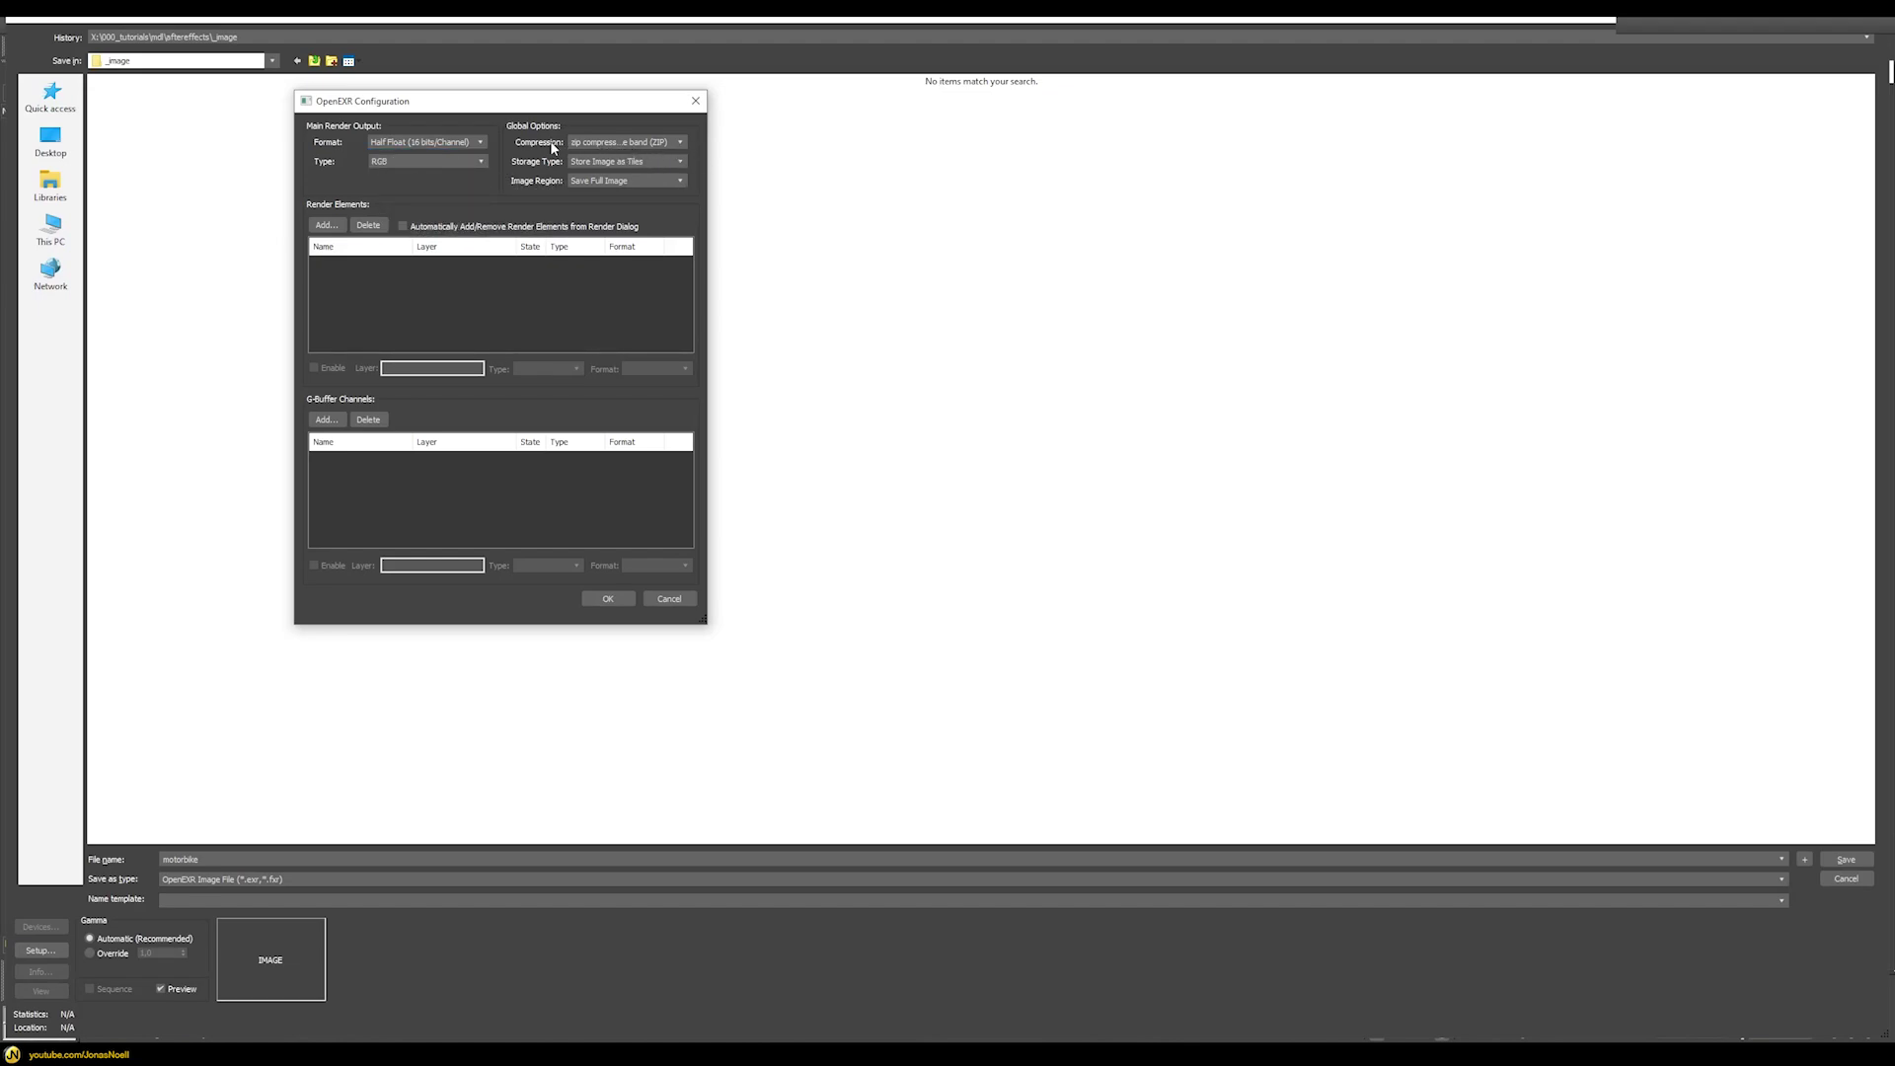
{"action": "left_click", "coordinate": [588, 148]}
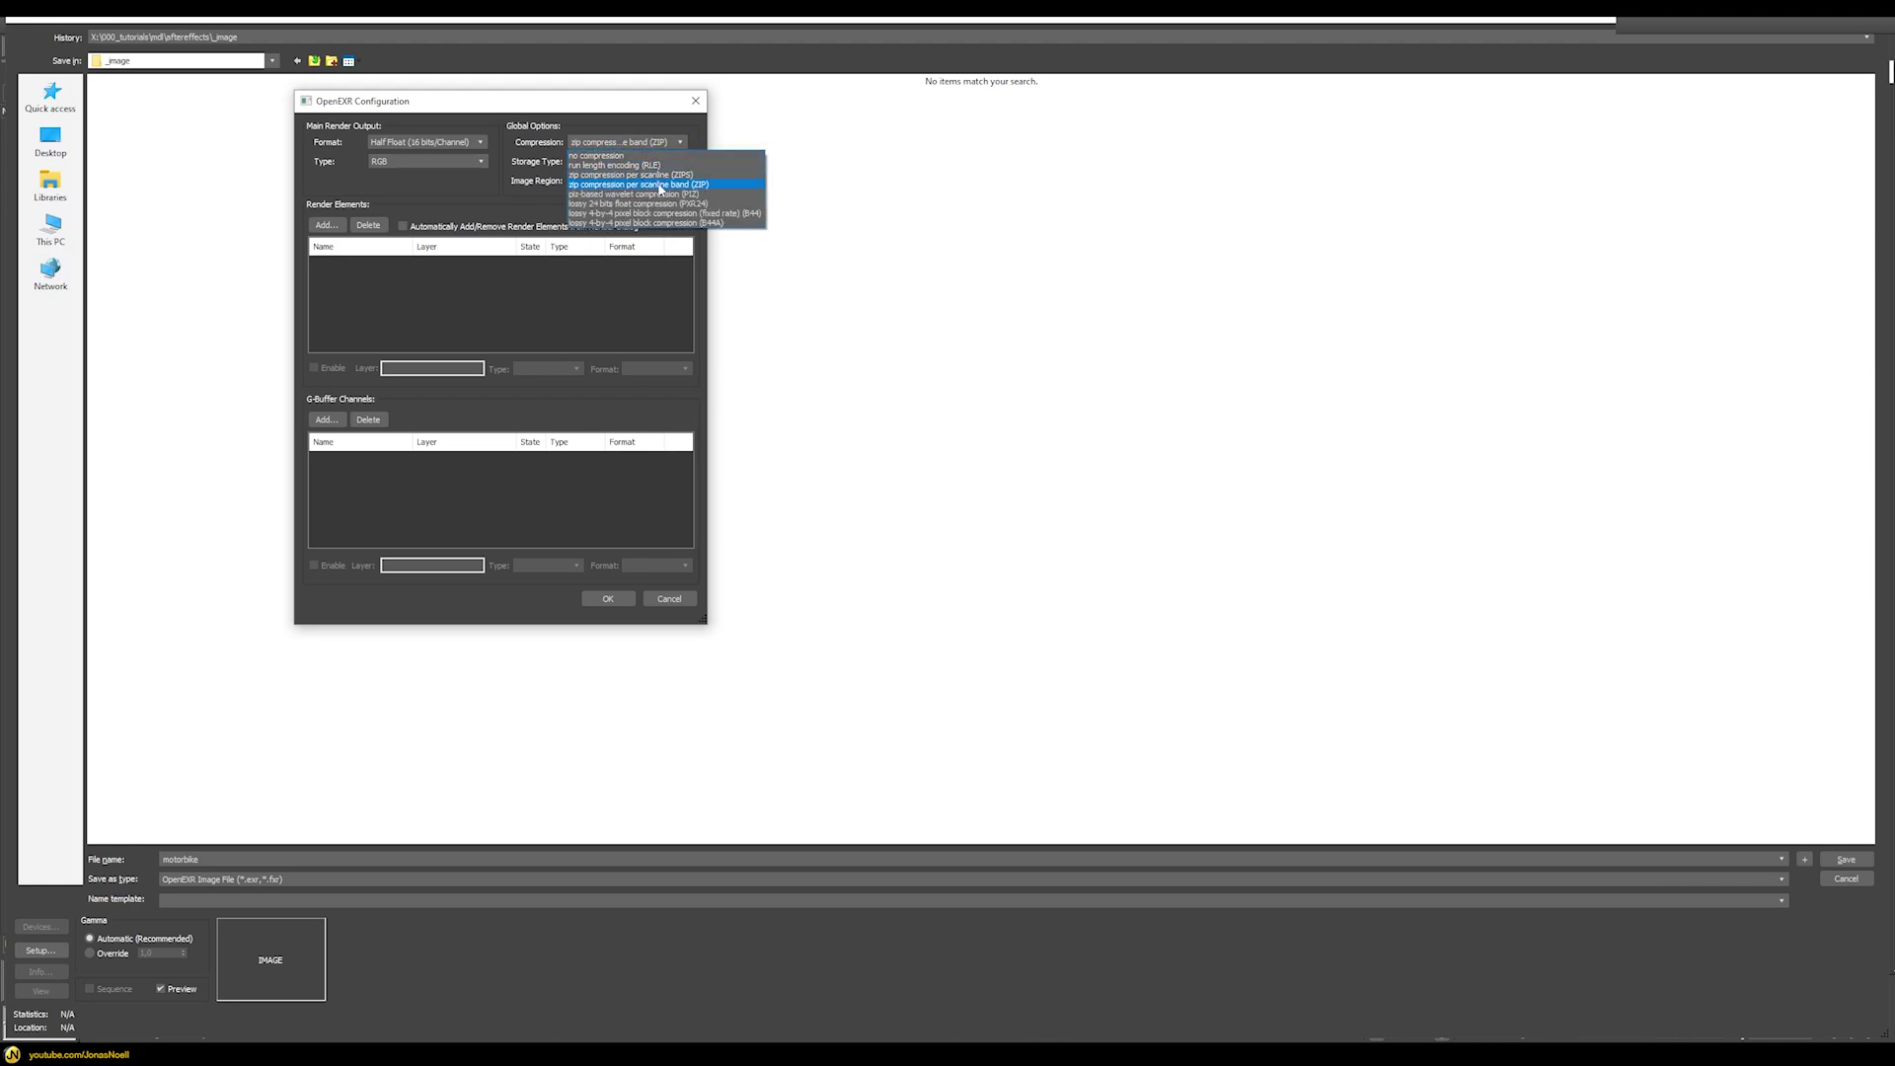
{"action": "left_click", "coordinate": [644, 138]}
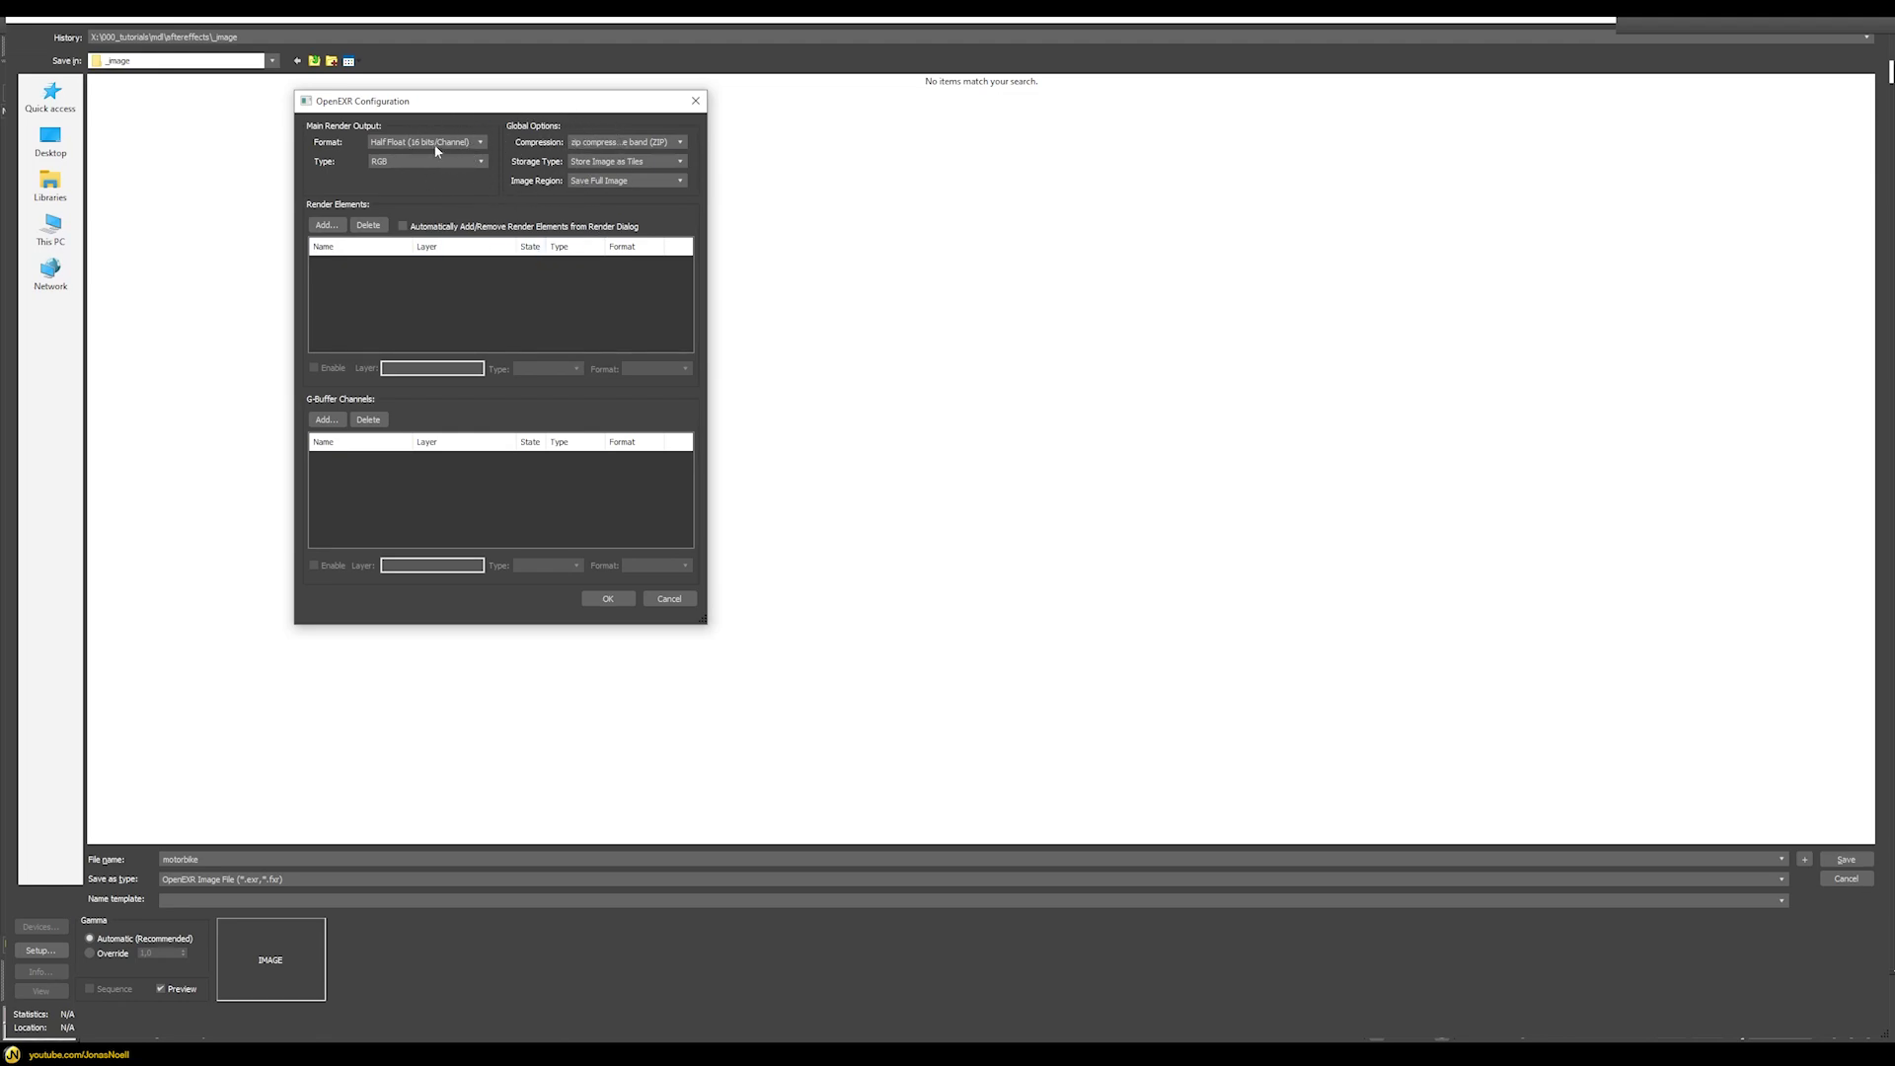
{"action": "left_click", "coordinate": [615, 601]}
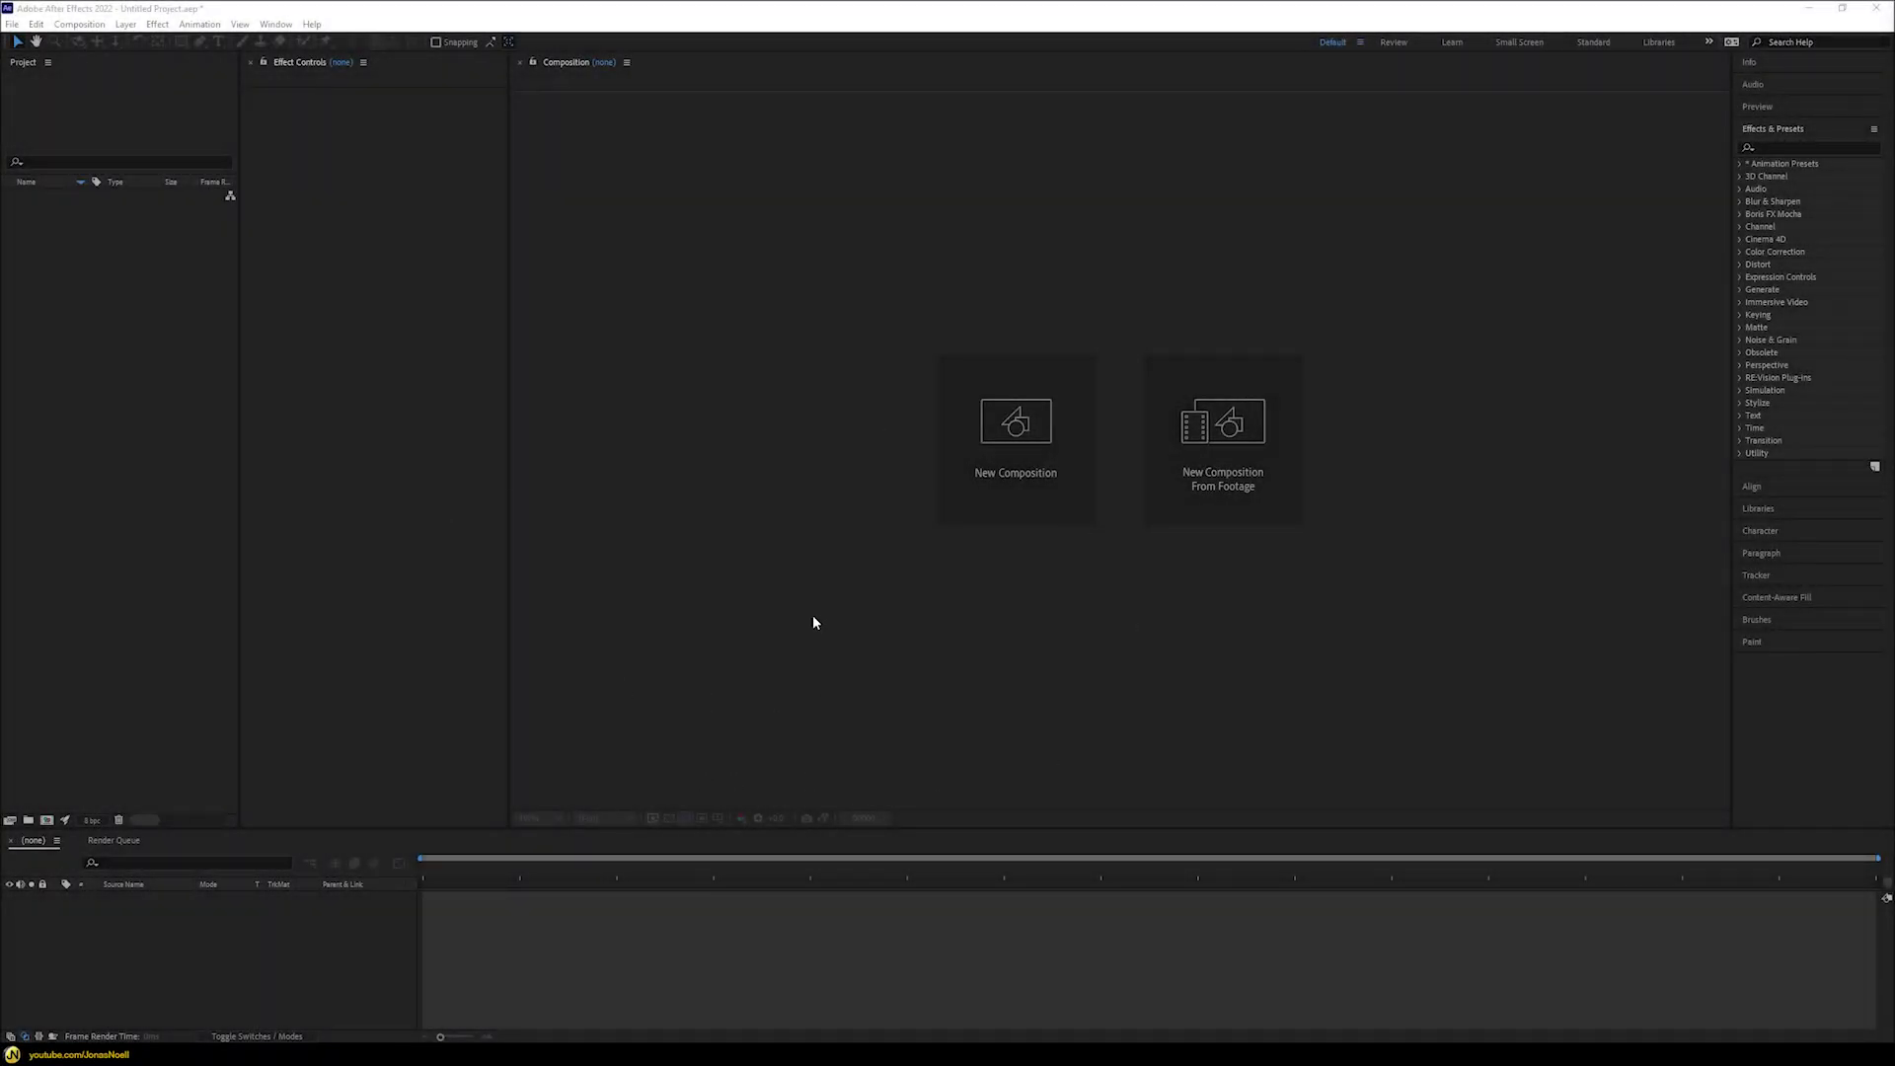
- In After Effects, import motorbike.exr from the _image folder and create a composition from it
{"action": "right_click", "coordinate": [69, 293]}
{"action": "mouse_move", "coordinate": [158, 367]}
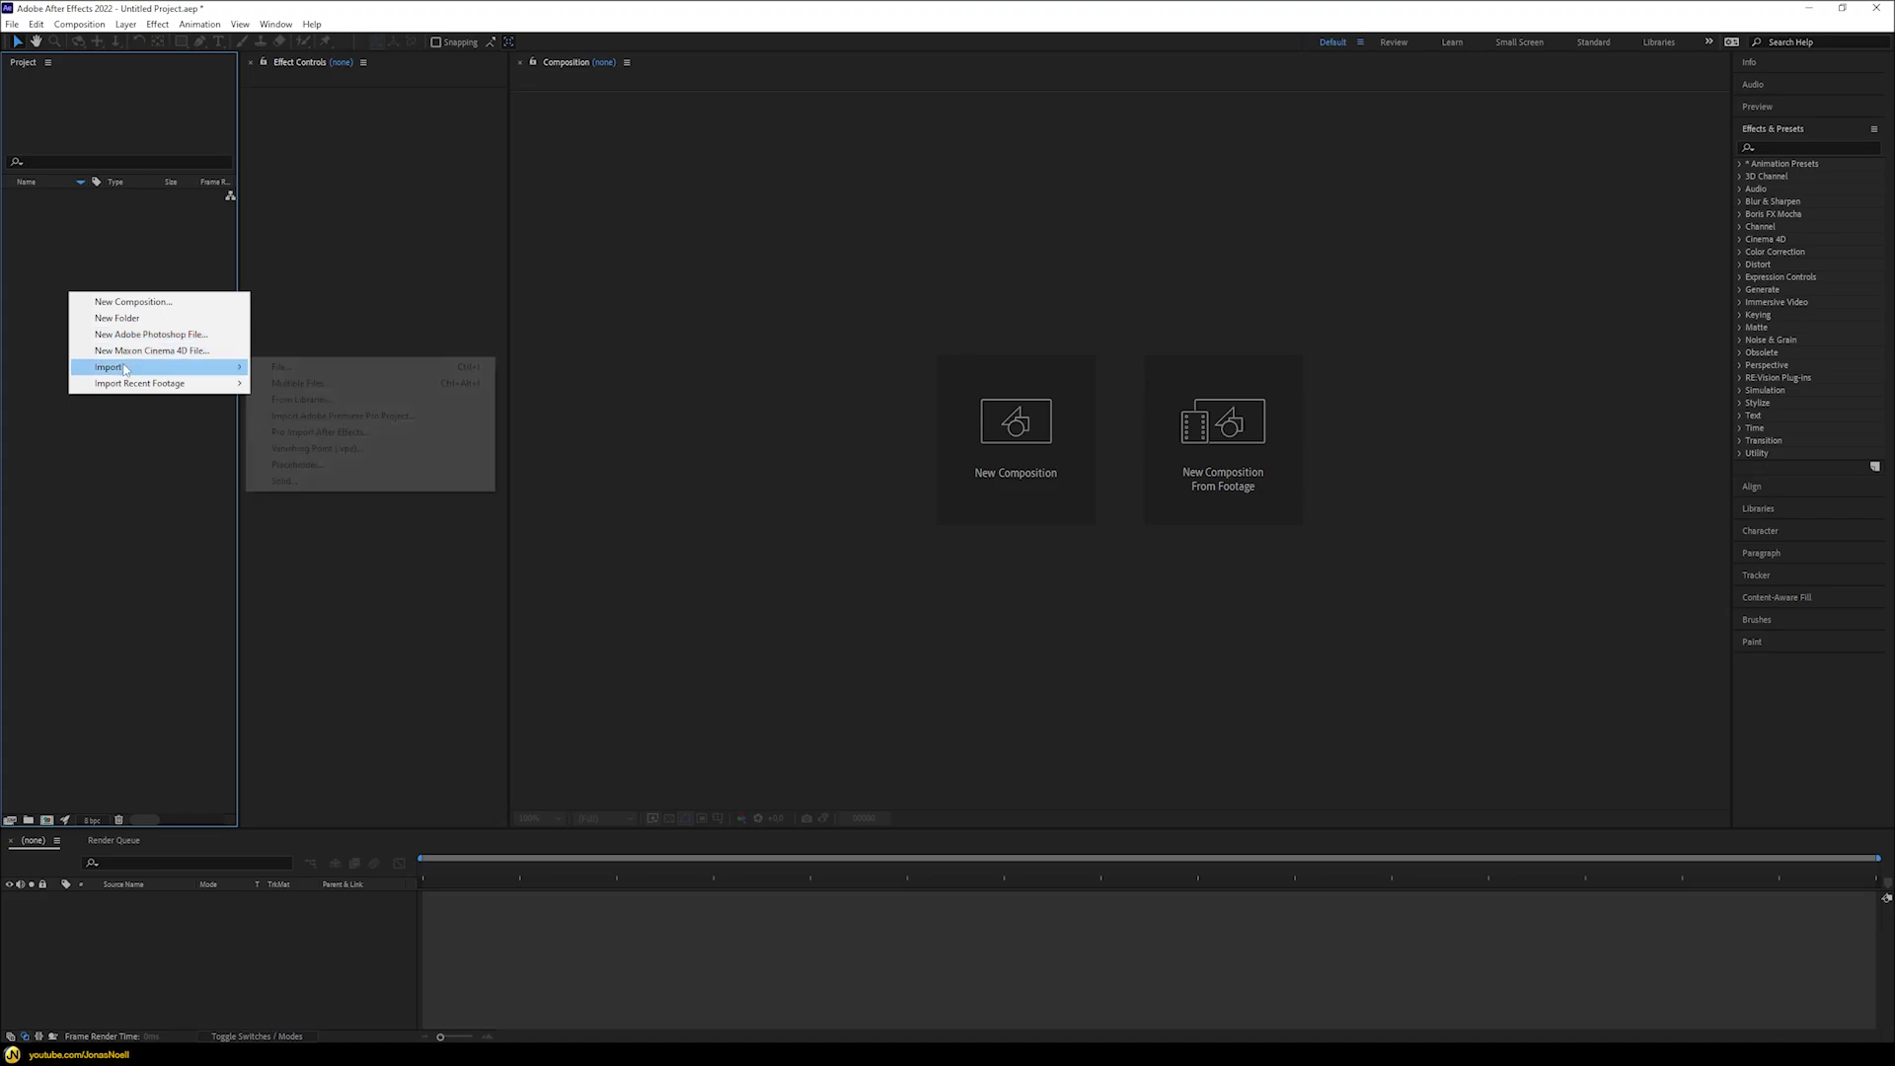
{"action": "left_click", "coordinate": [307, 371]}
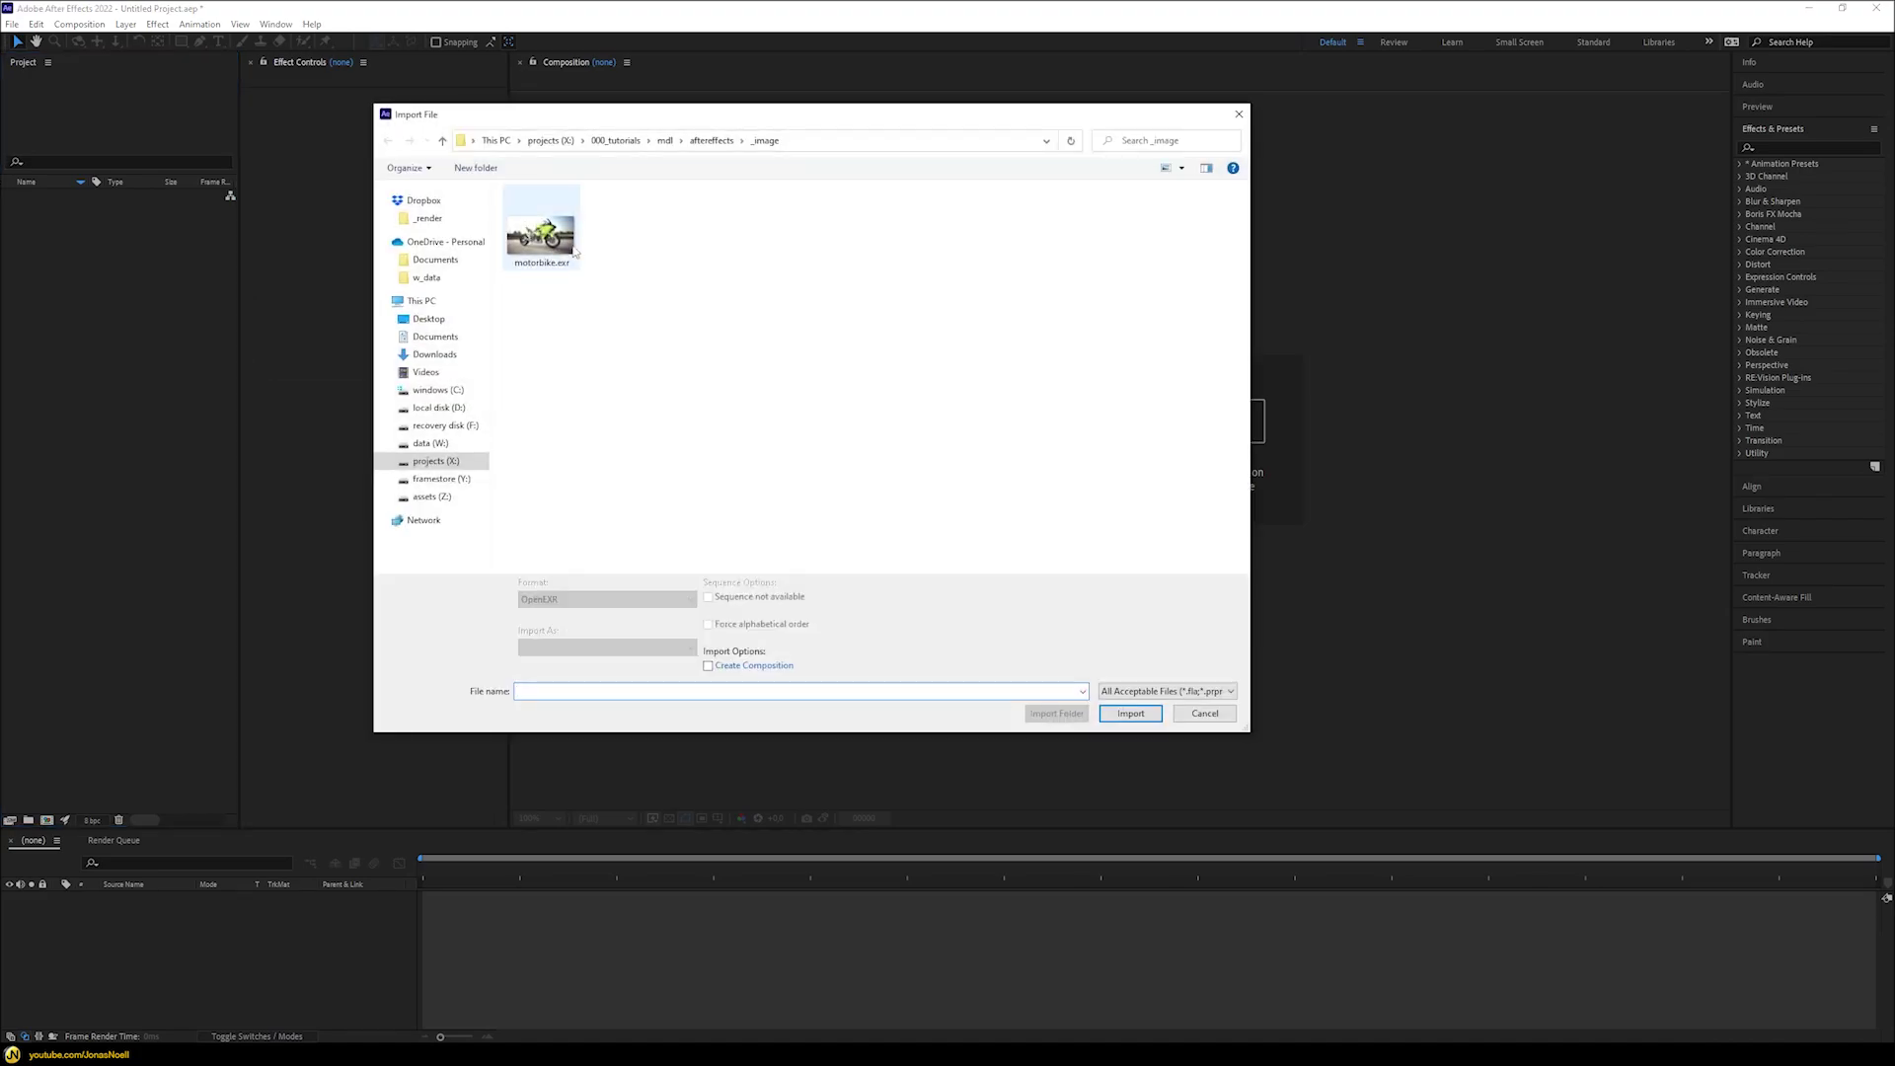
{"action": "double_click", "coordinate": [534, 241]}
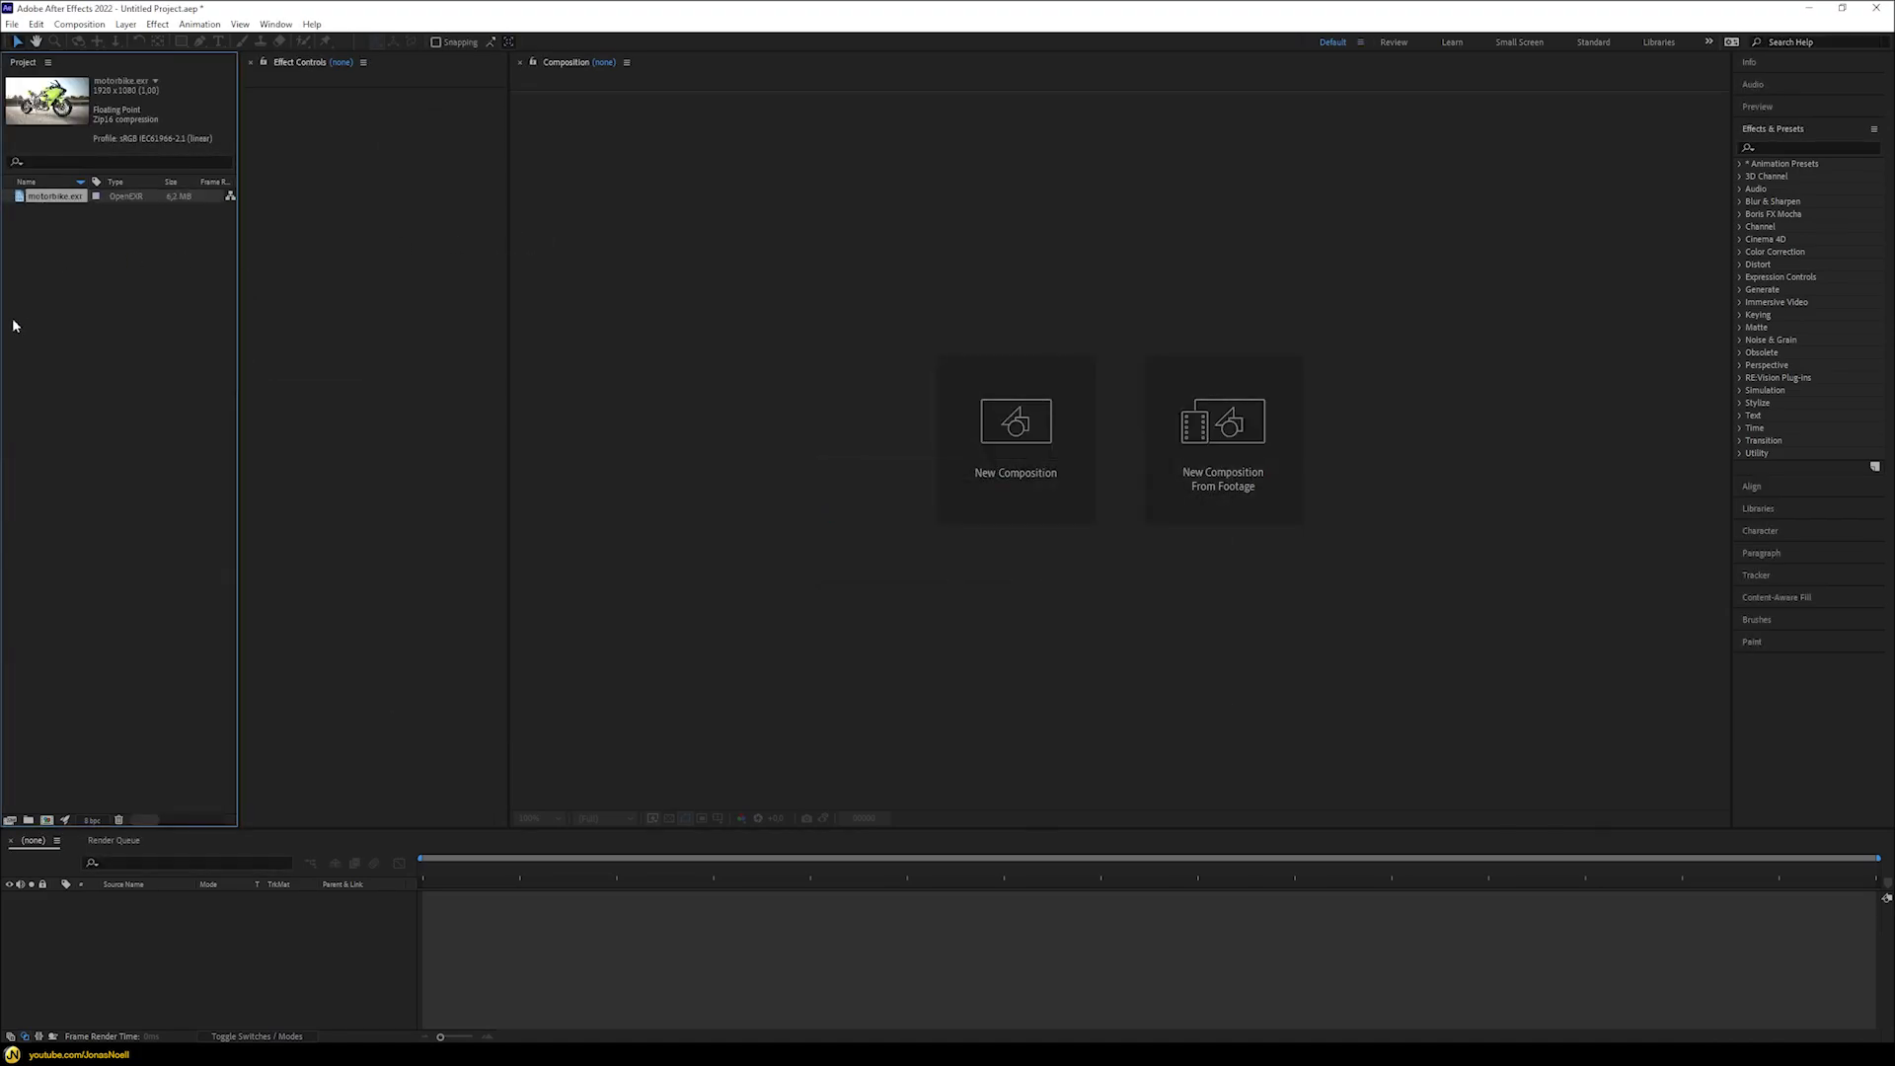
{"action": "left_click_drag", "start_coordinate": [49, 196], "coordinate": [106, 923]}
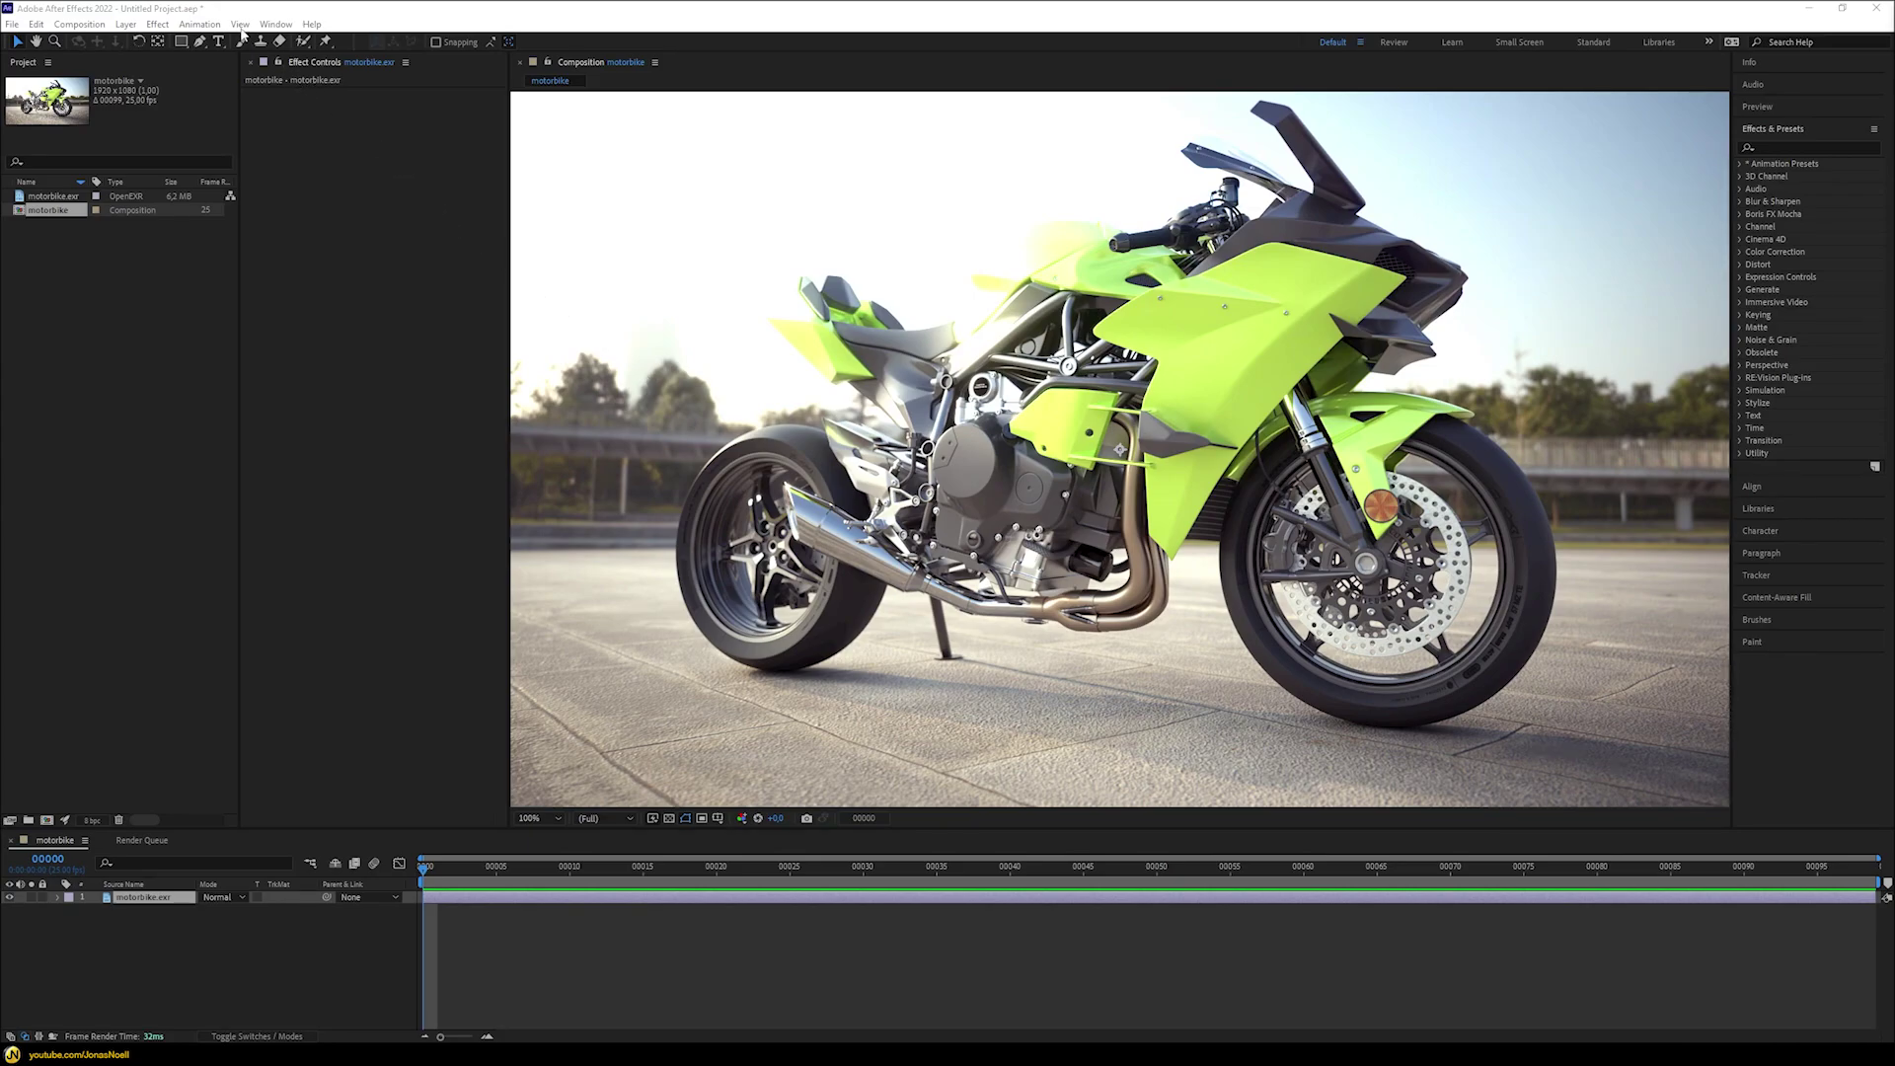
- Turn off Use Display Color Management for the motorbike composition view
{"action": "left_click", "coordinate": [240, 24]}
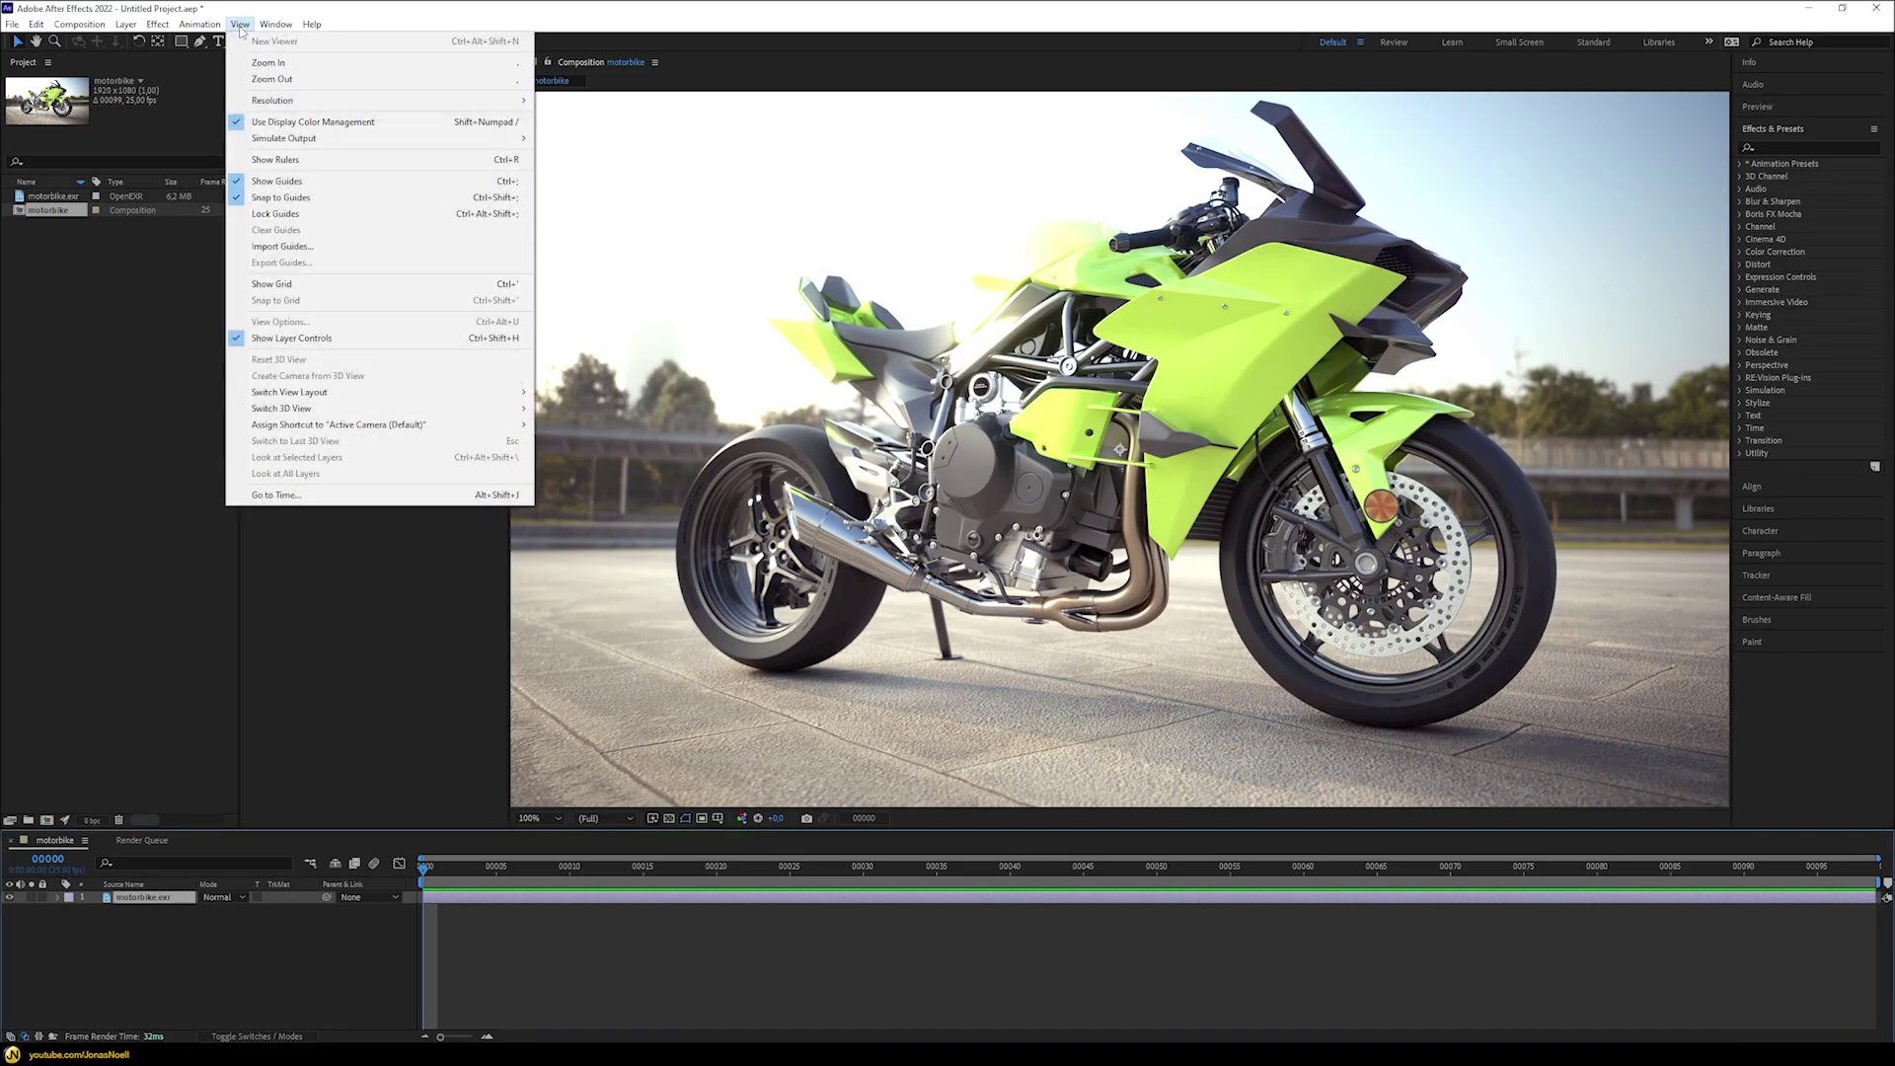
{"action": "left_click", "coordinate": [269, 126]}
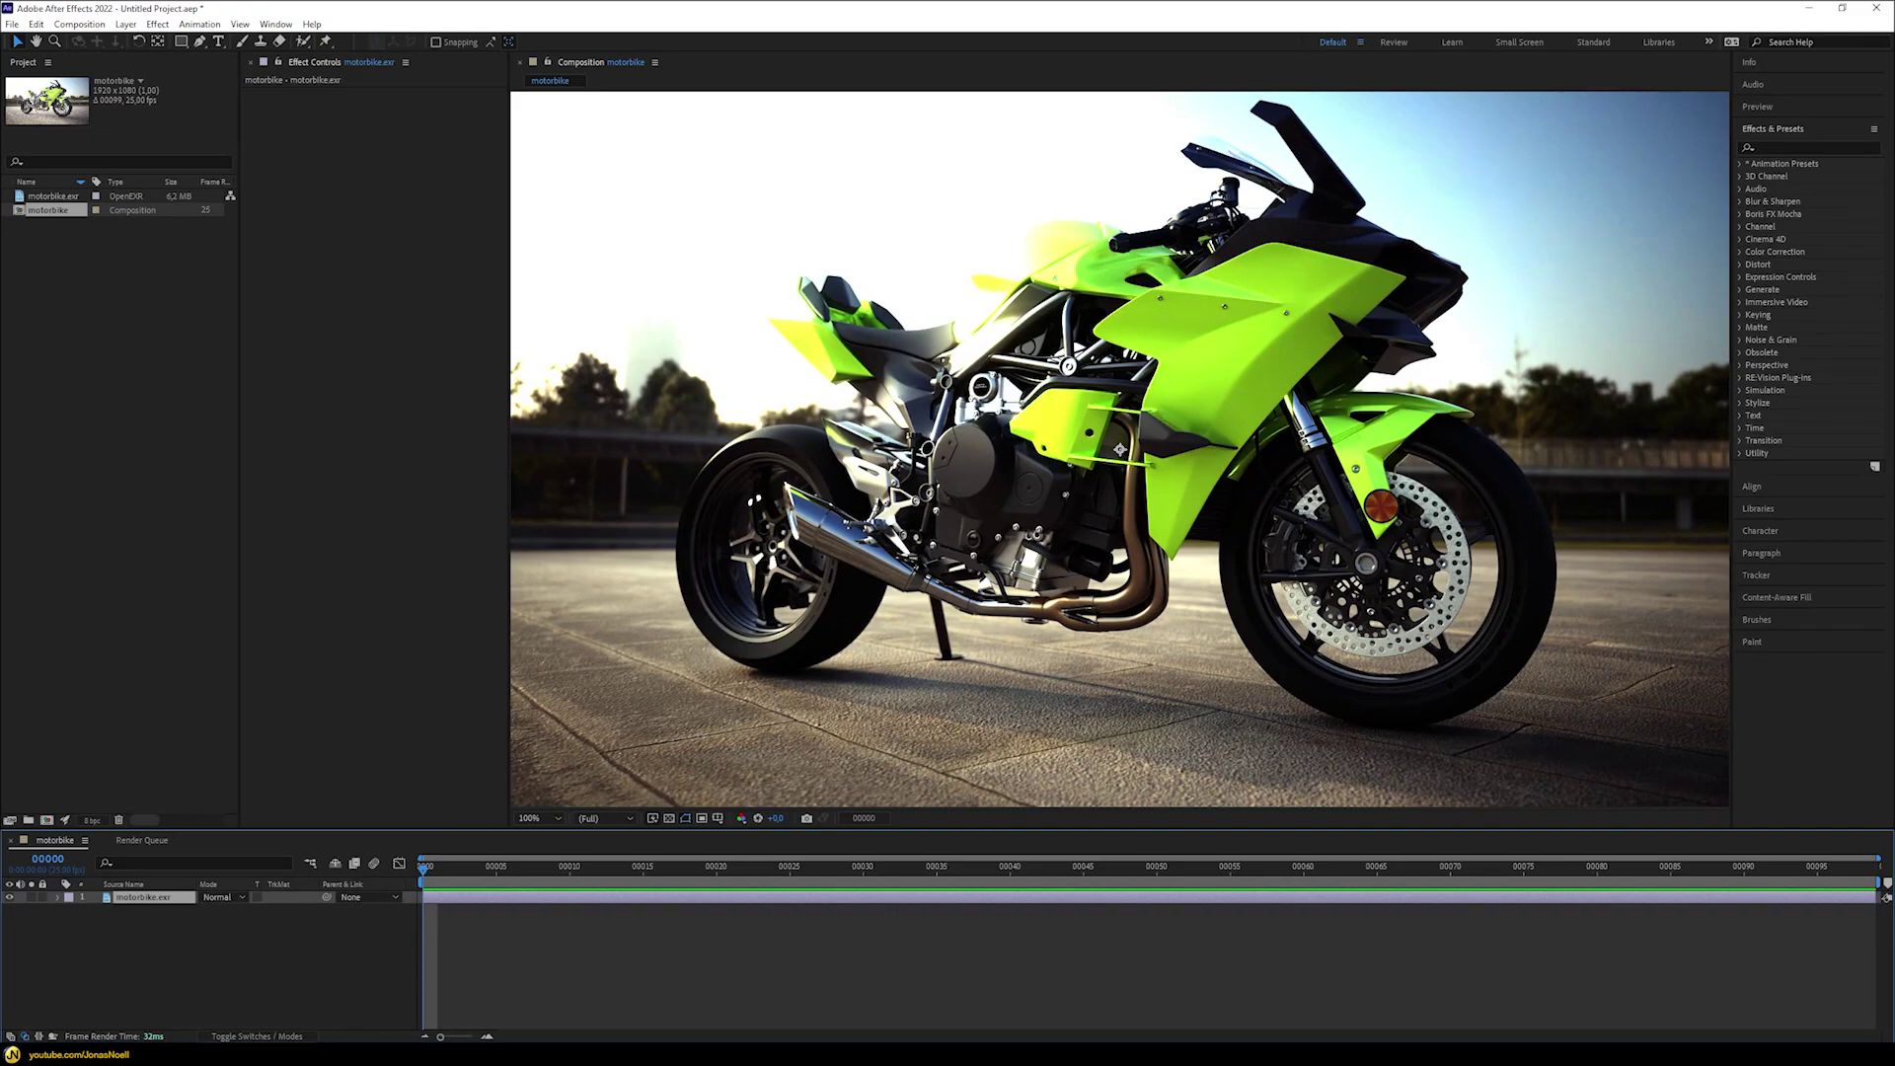
{"action": "left_click", "coordinate": [138, 1054]}
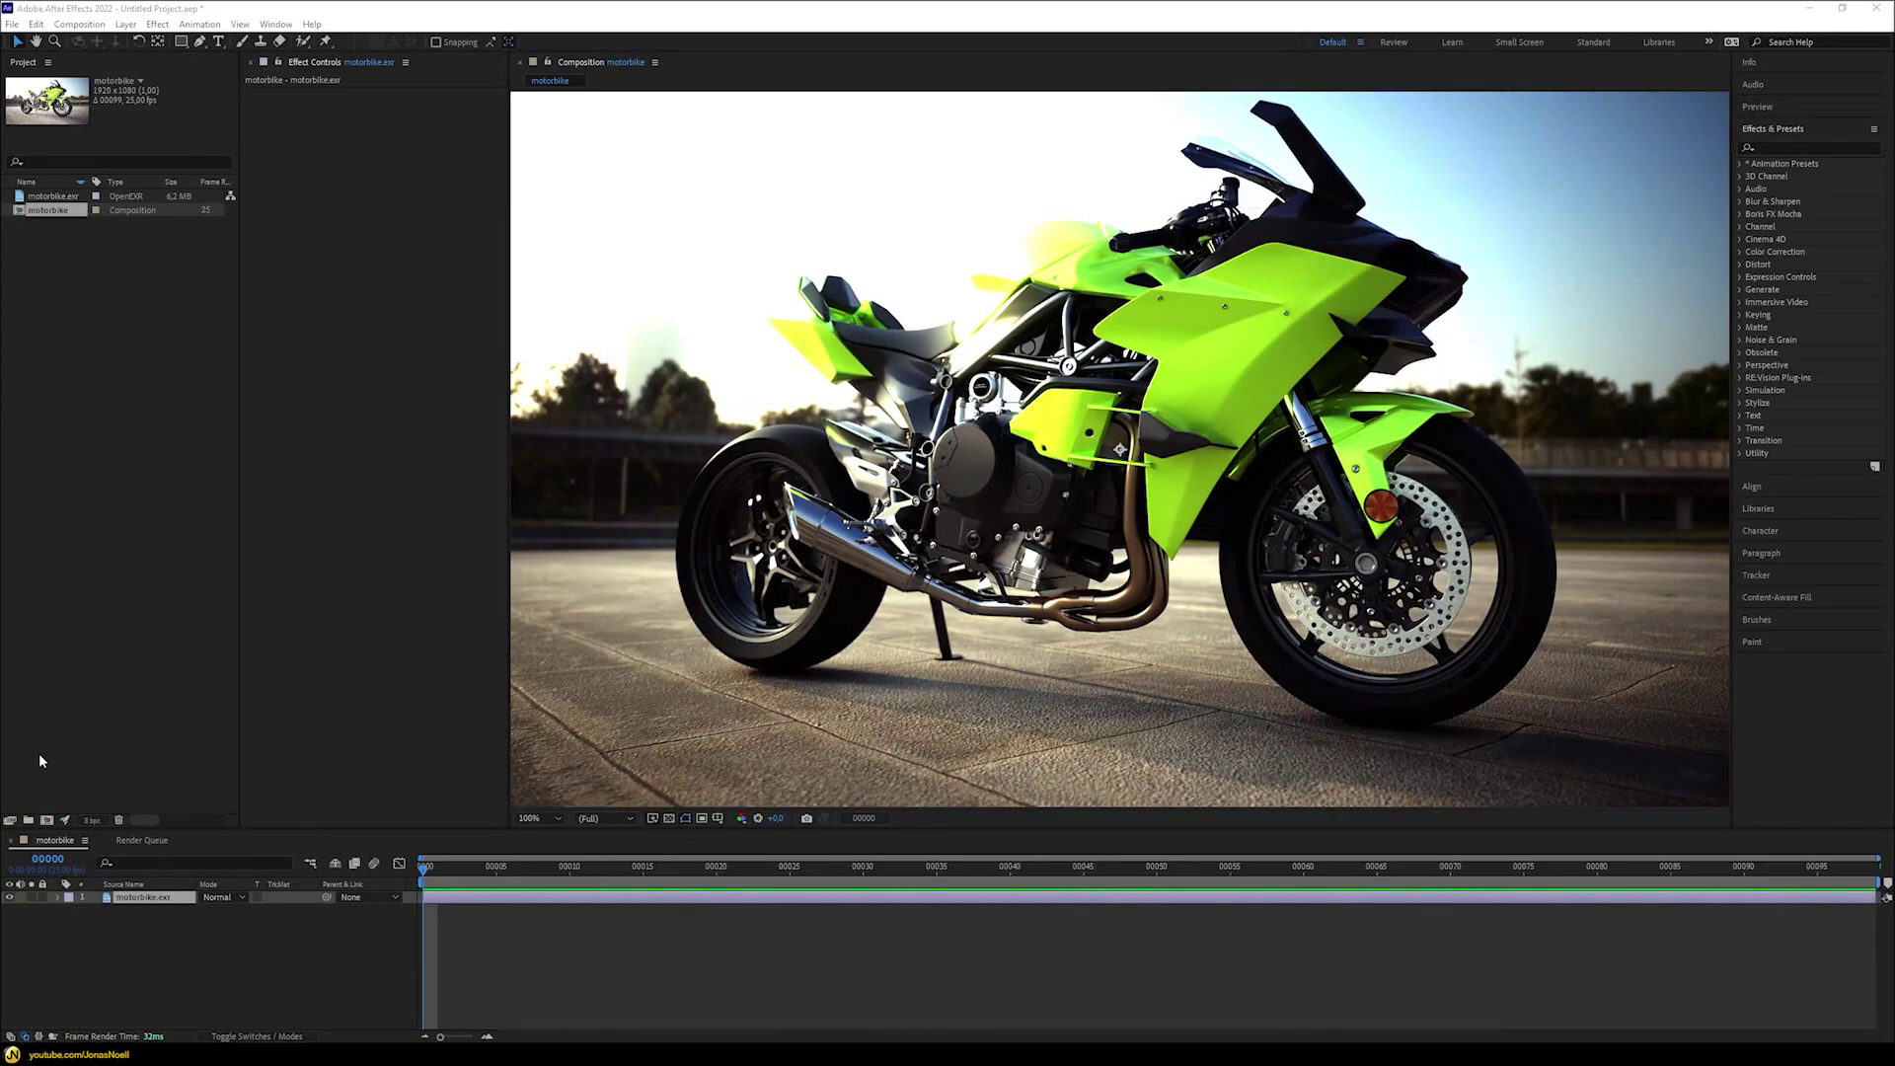
- Set the project color to 32 bits per channel (float) and the ACEScg ACES Working Space AMPAS S-2014-004, with Linearize Working Space on
{"action": "left_click", "coordinate": [92, 821]}
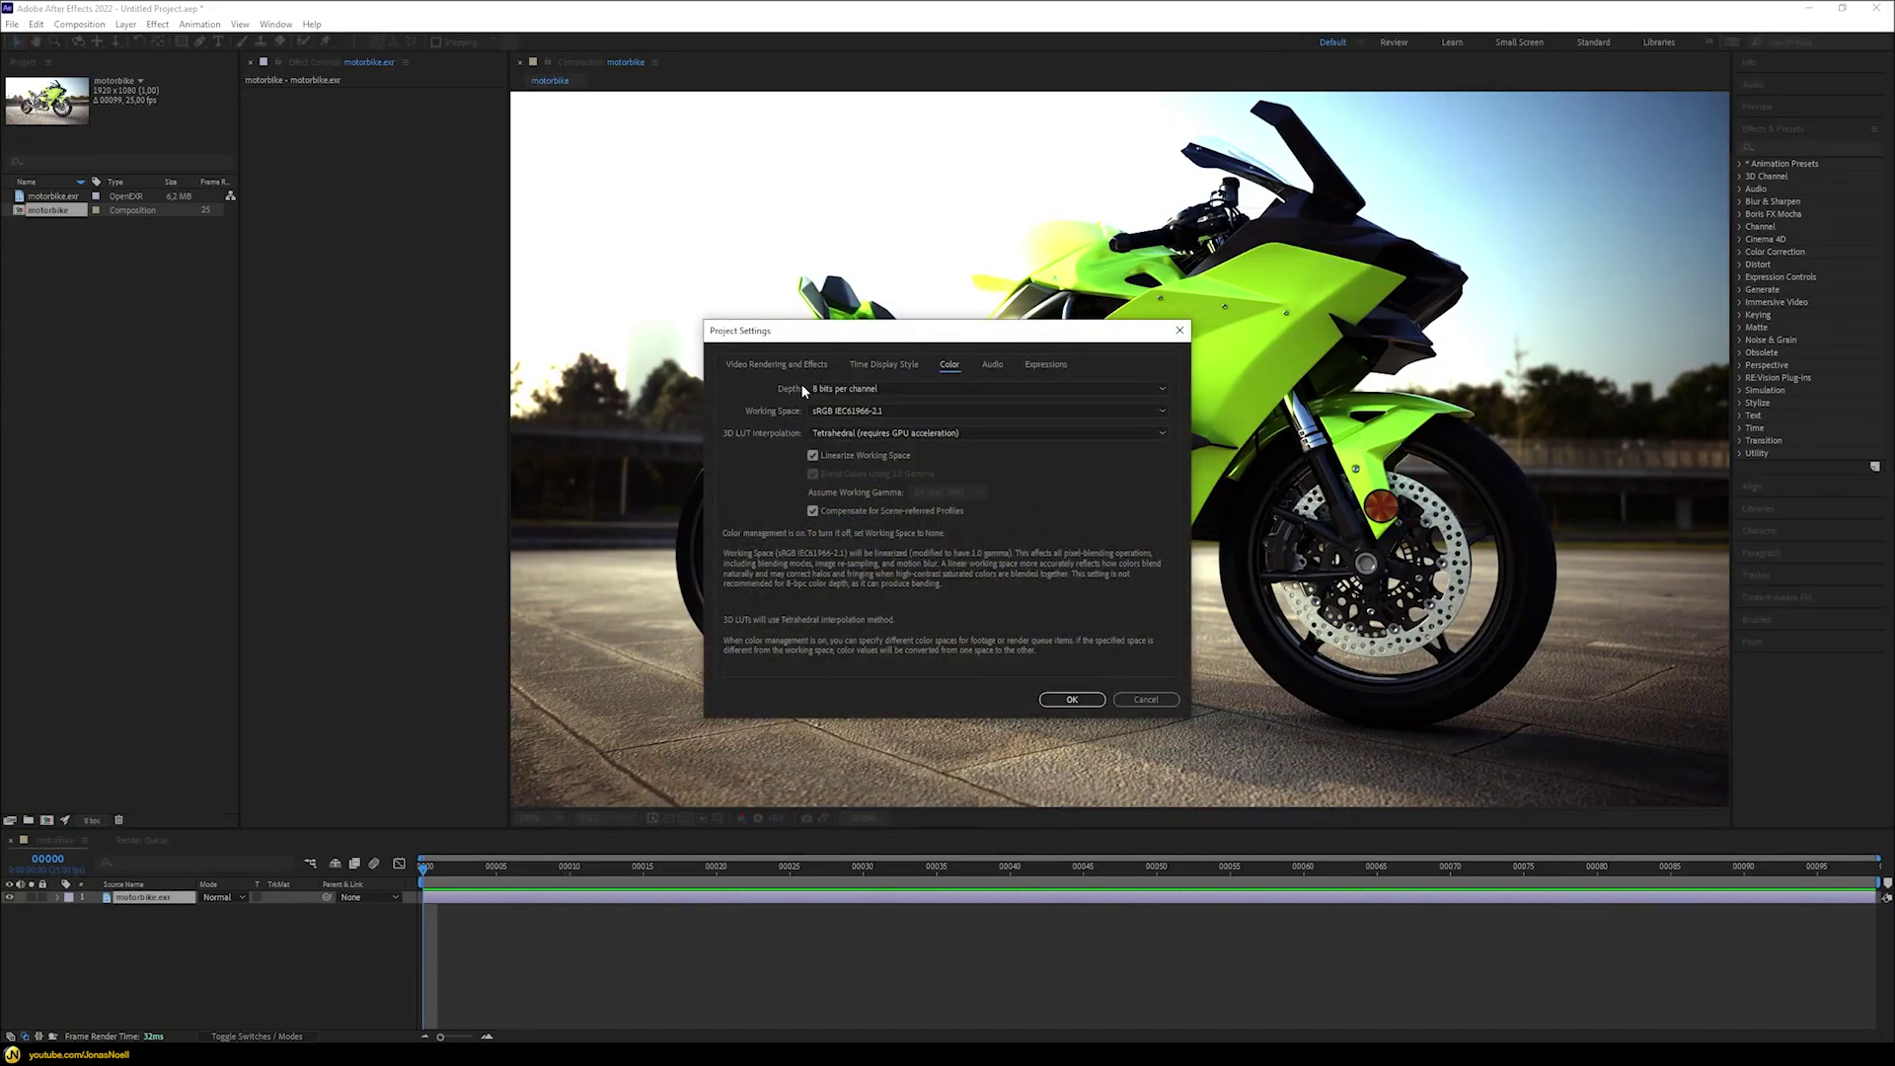
{"action": "left_click", "coordinate": [843, 388]}
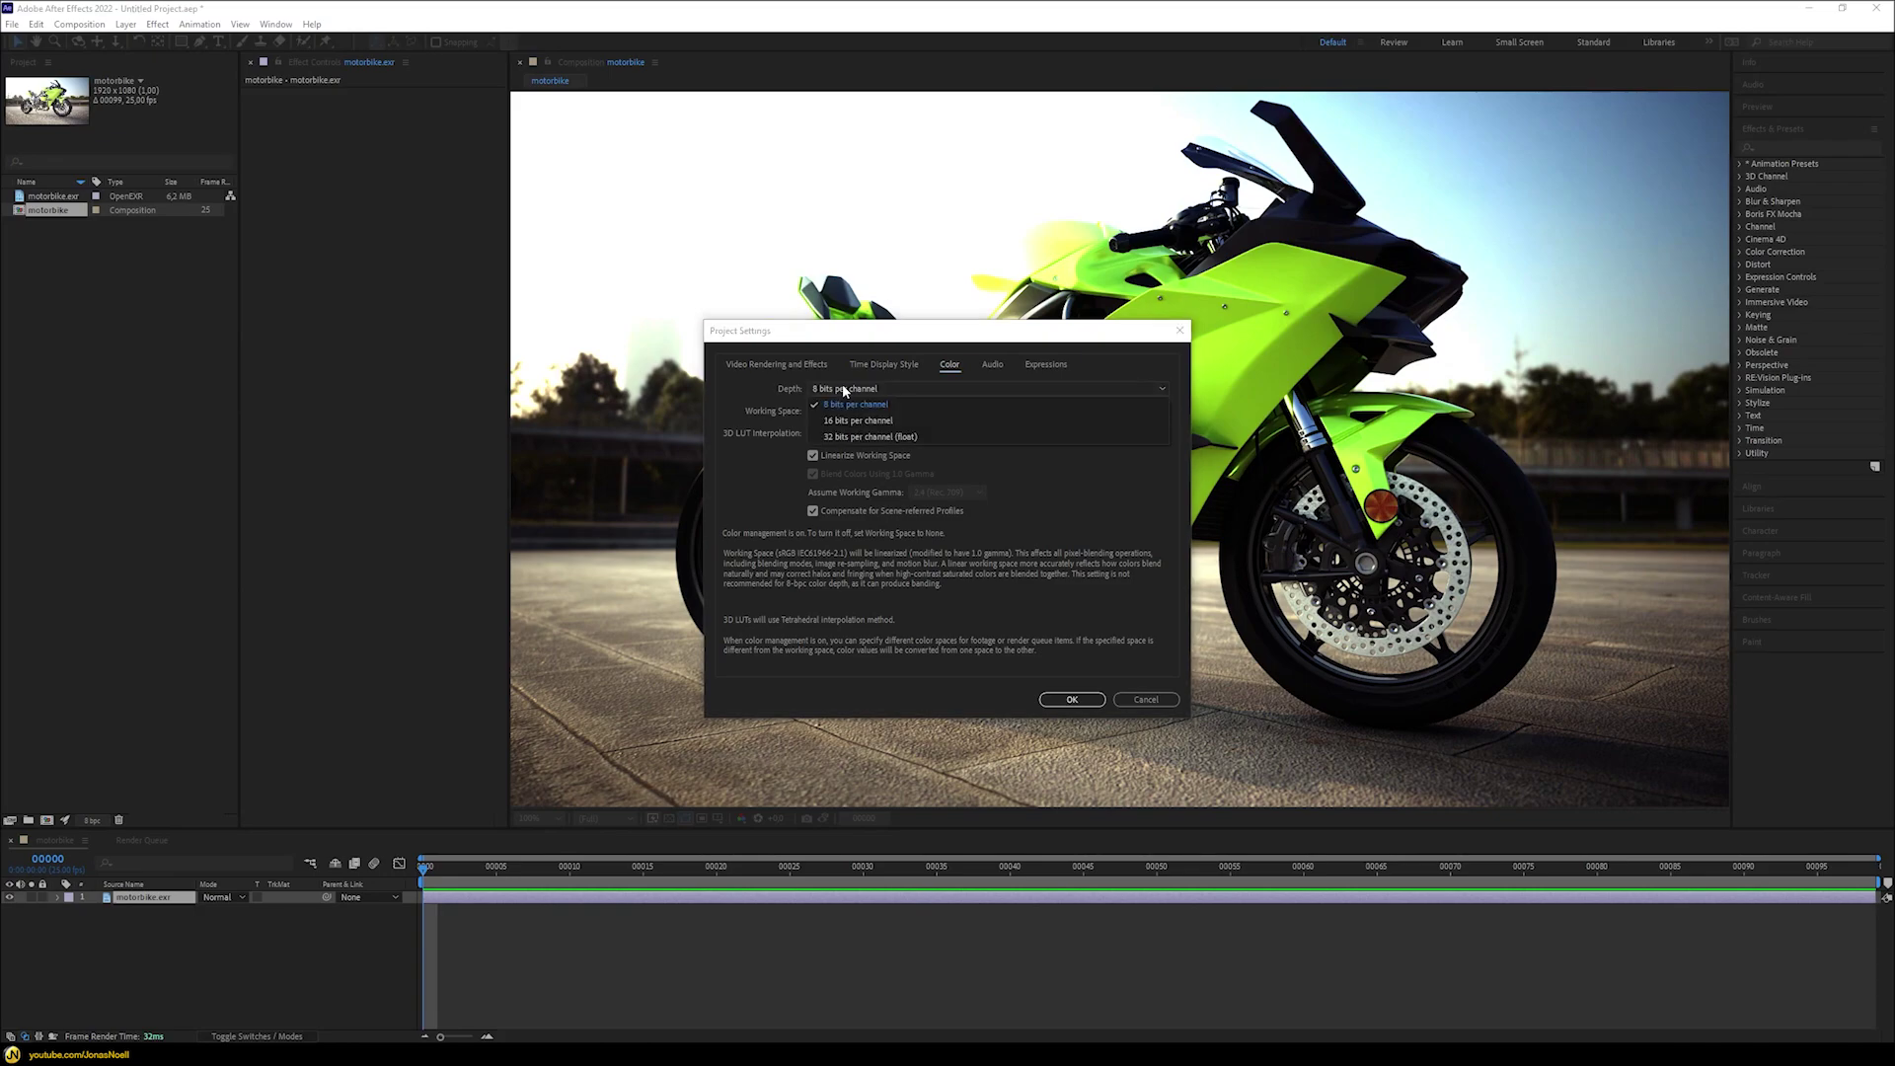
{"action": "left_click", "coordinate": [820, 435]}
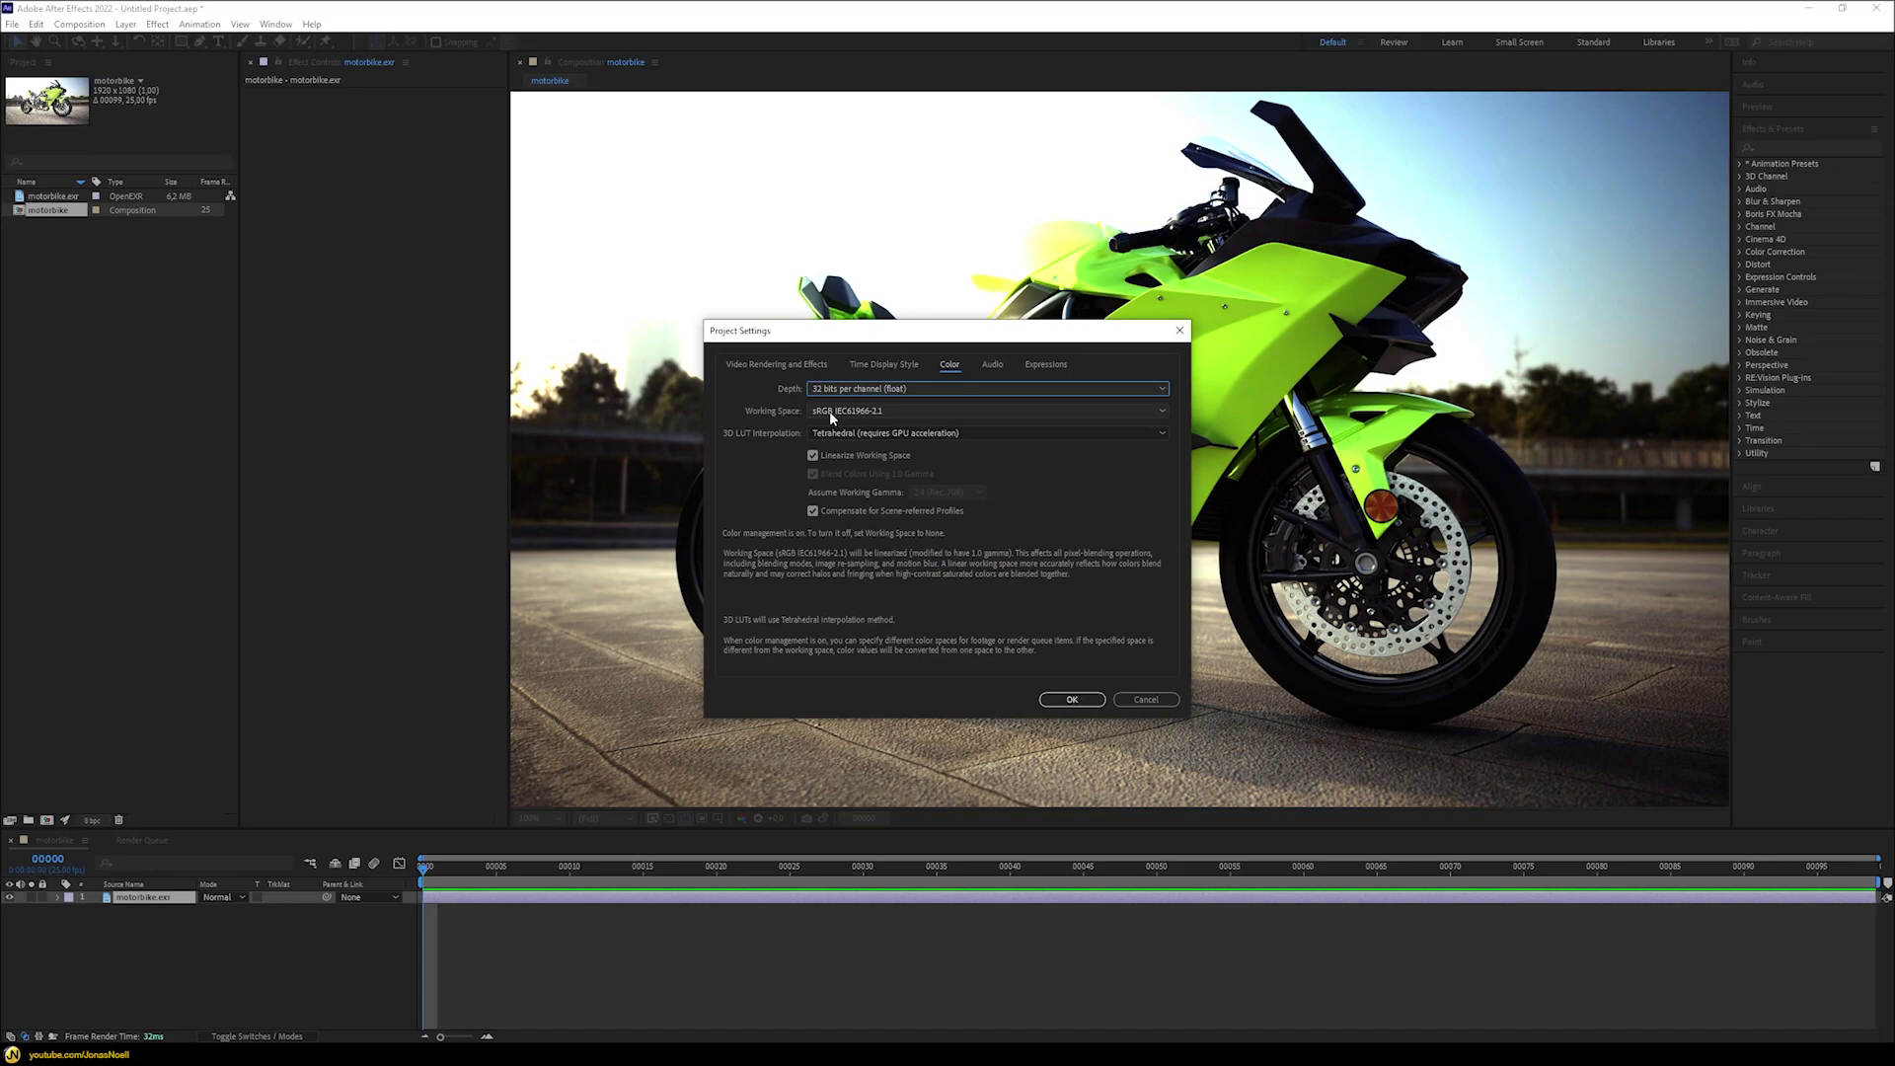
{"action": "left_click", "coordinate": [829, 410]}
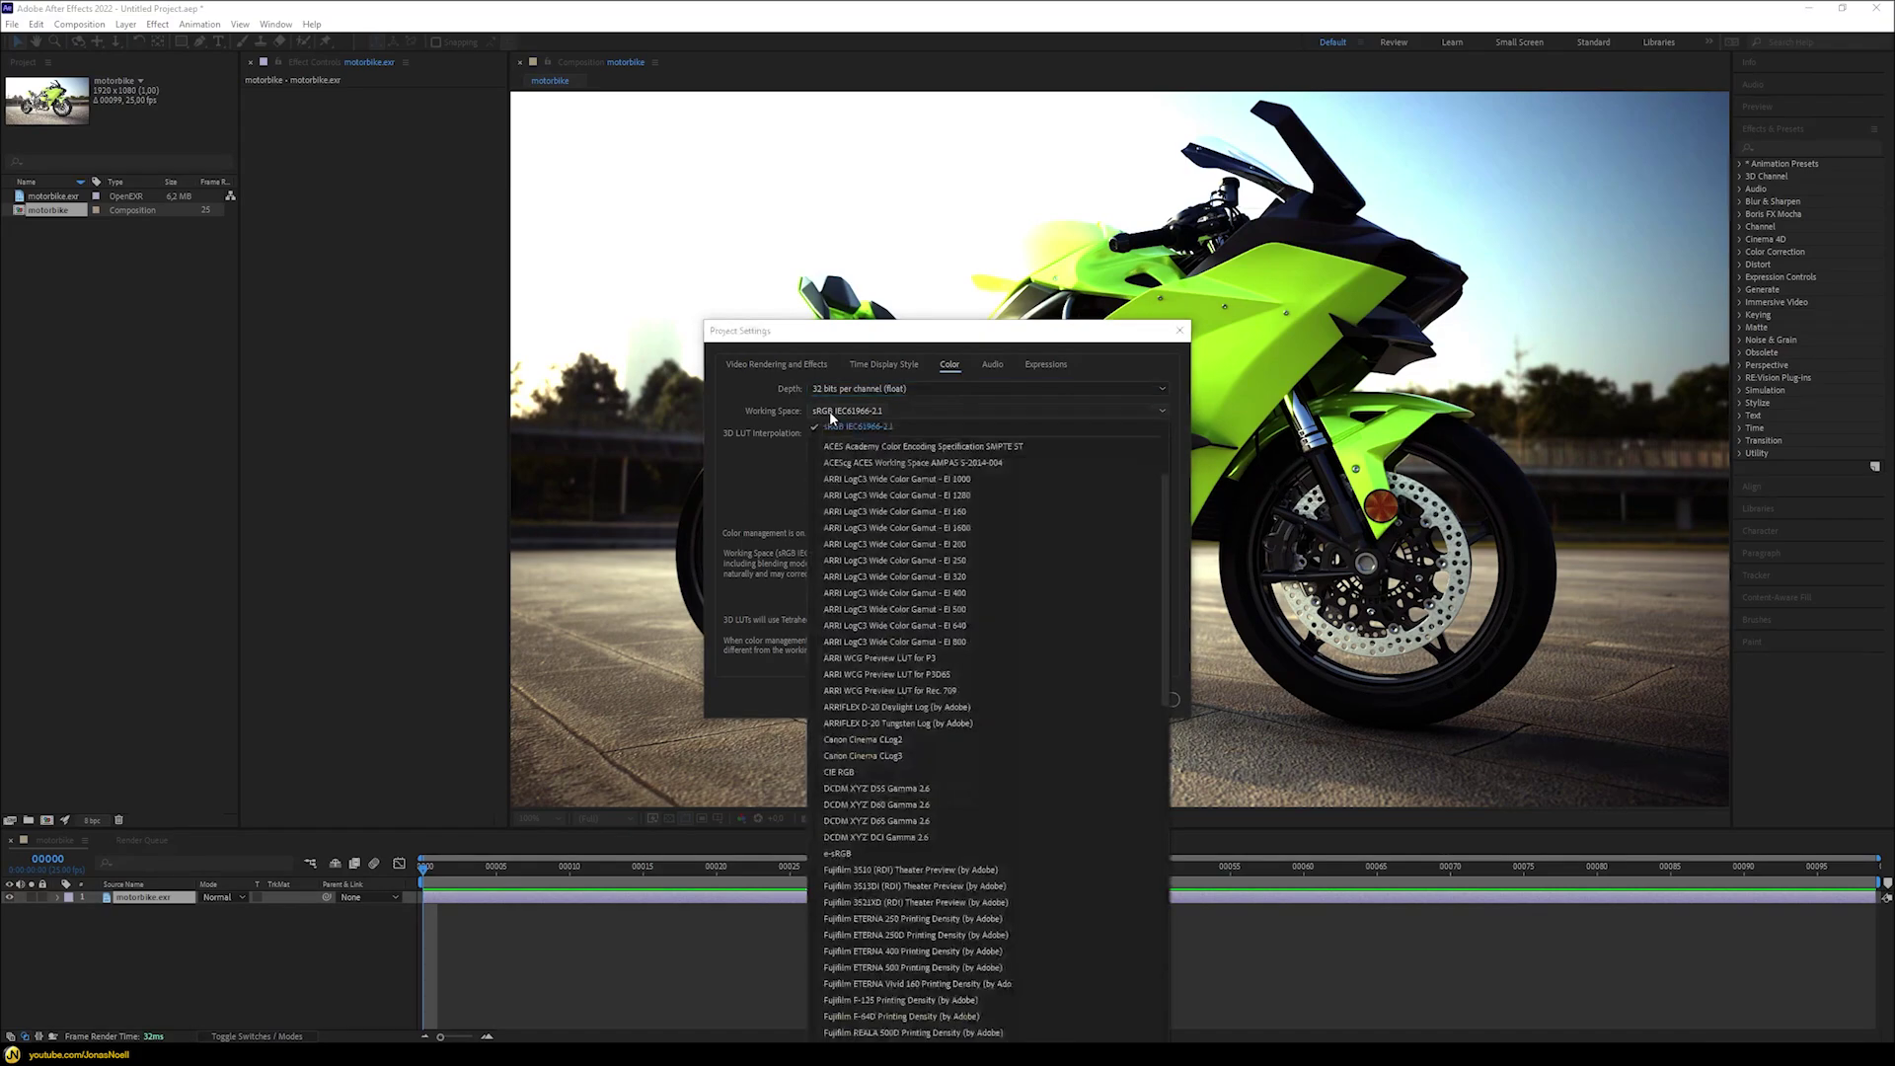
{"action": "left_click", "coordinate": [839, 463]}
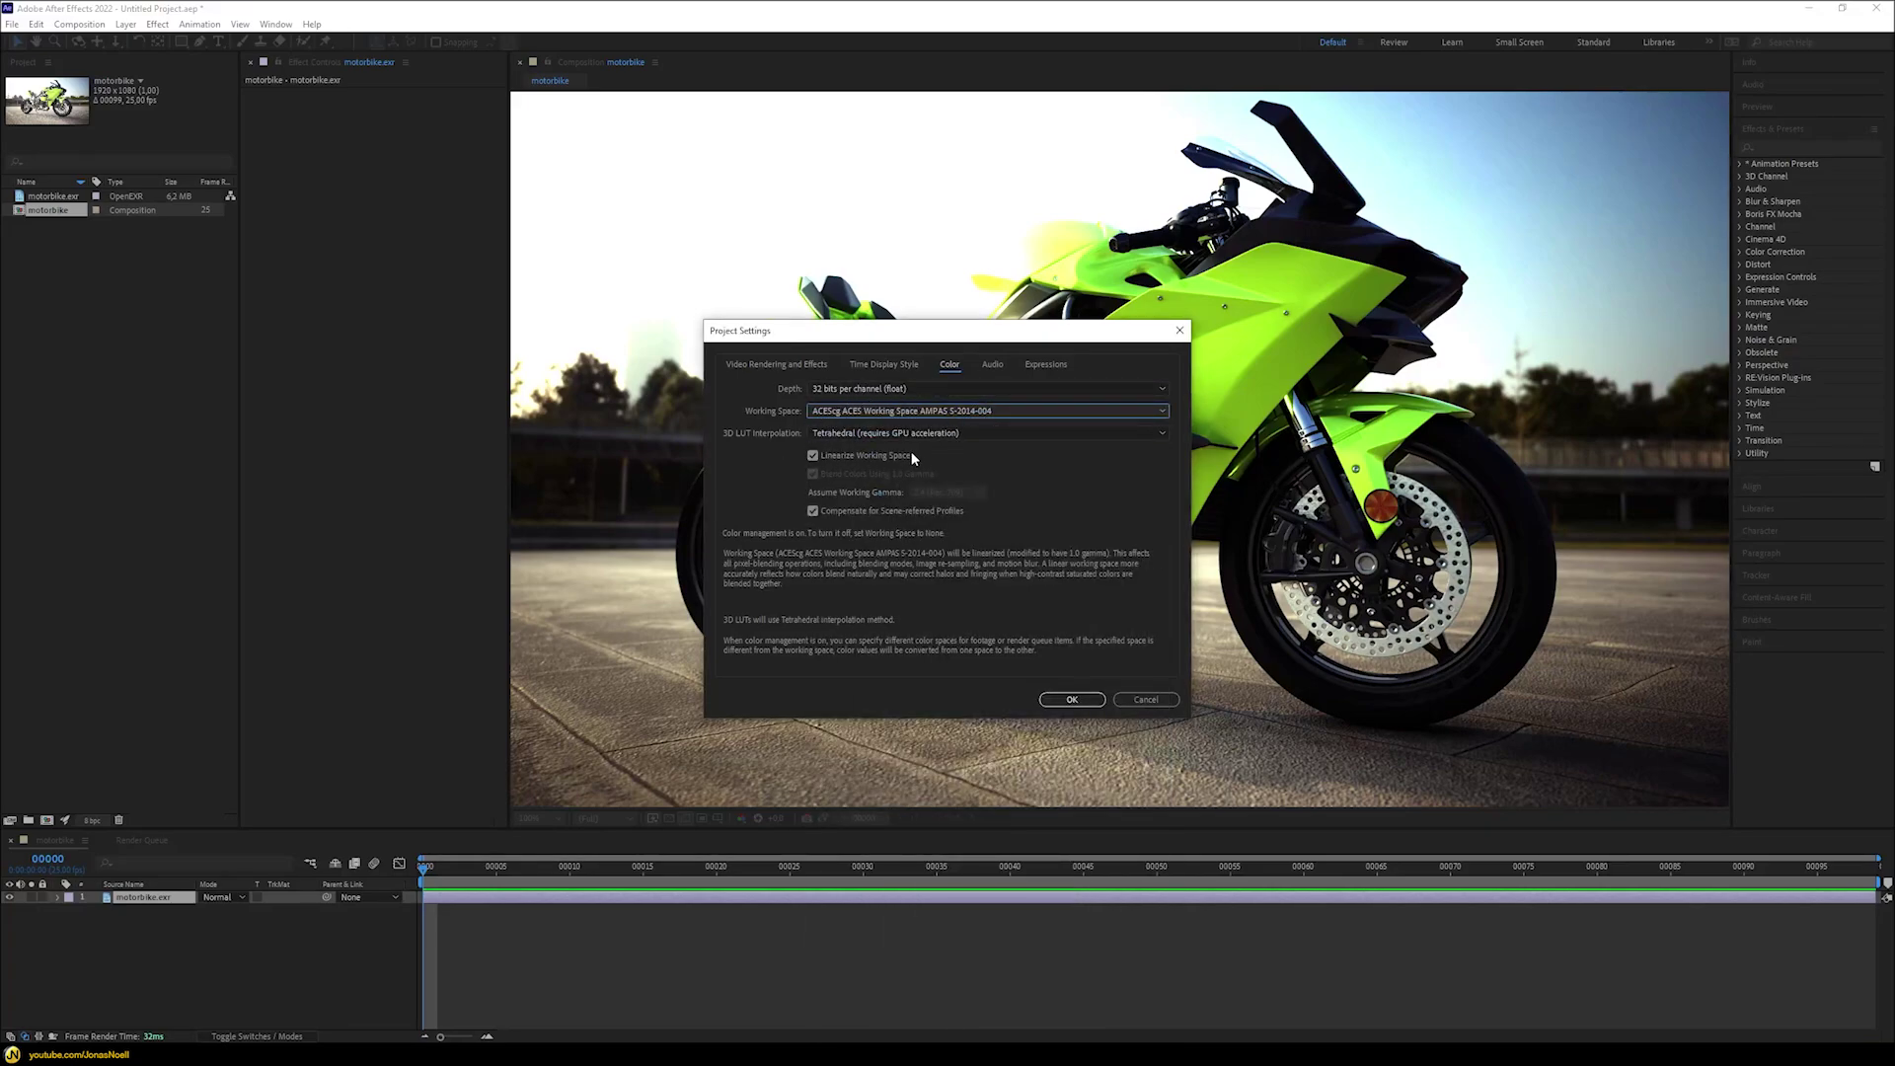
{"action": "left_click", "coordinate": [816, 454]}
{"action": "left_click", "coordinate": [815, 454]}
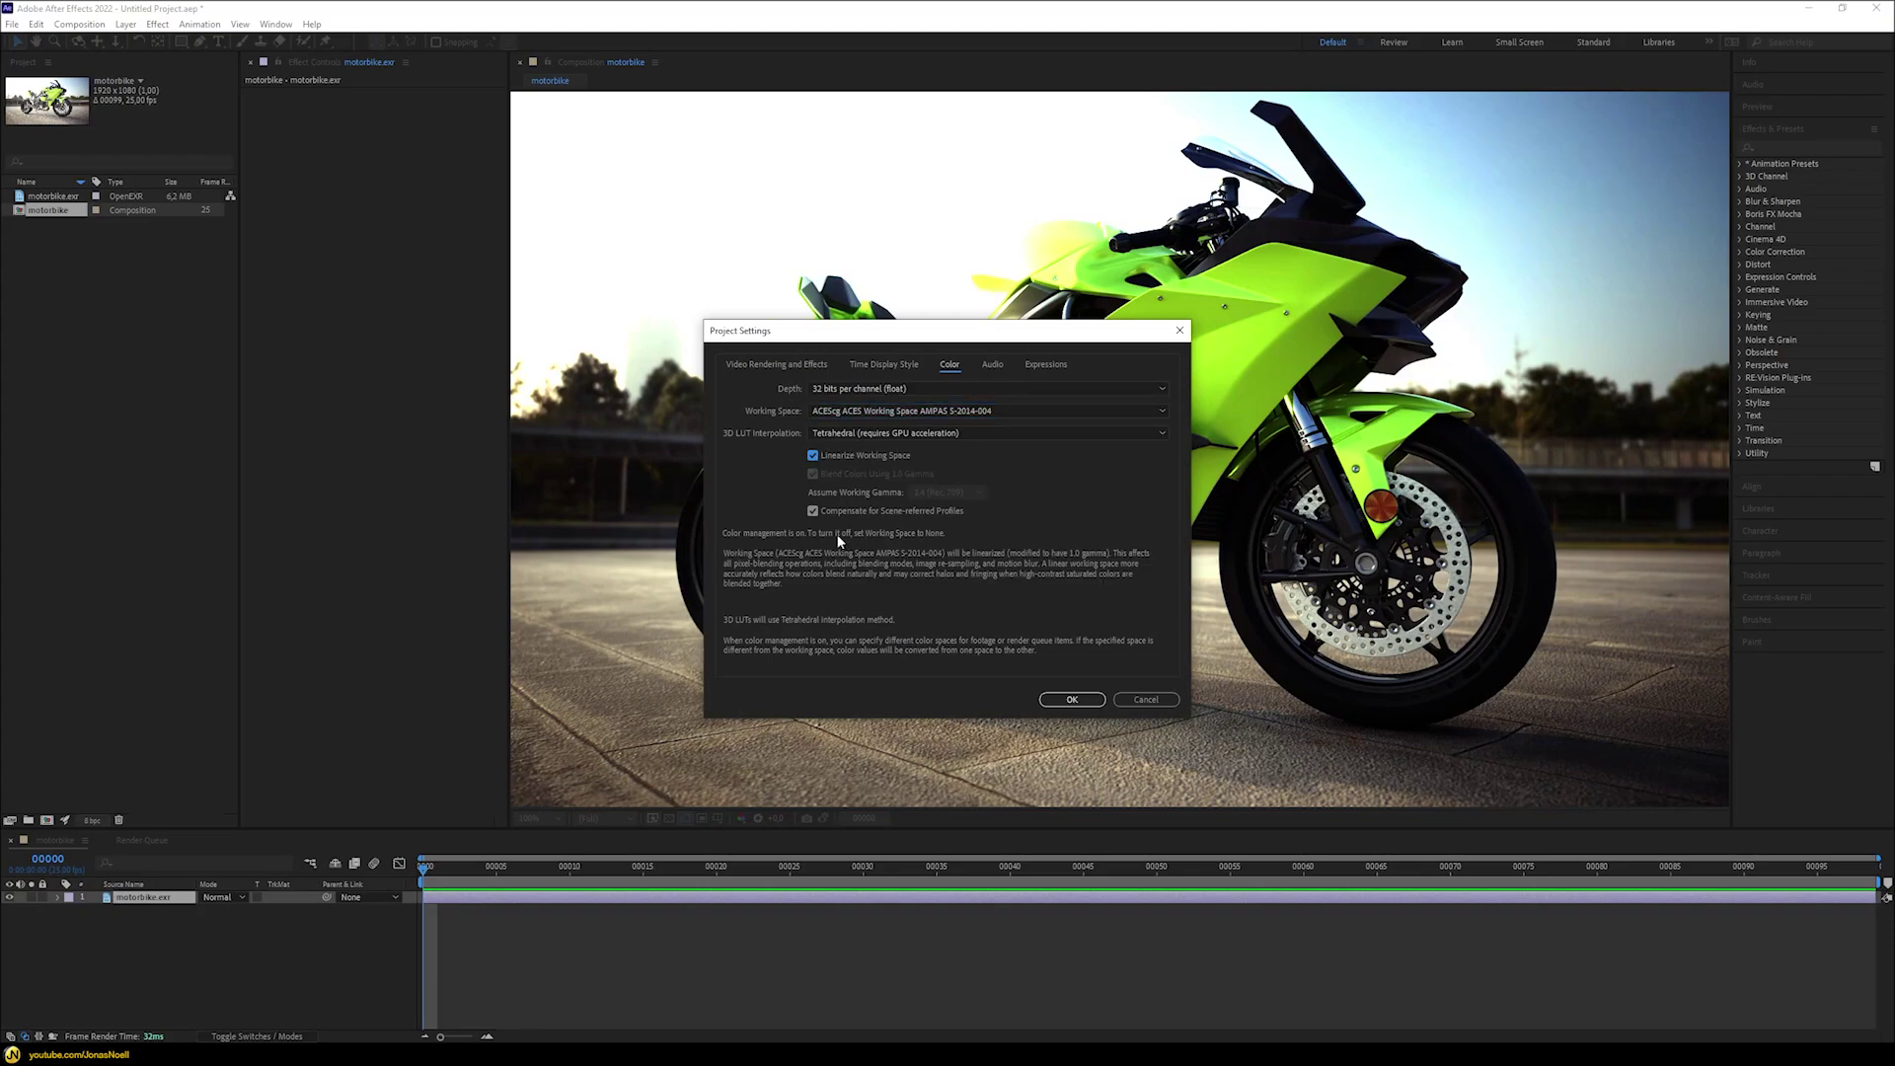
{"action": "left_click", "coordinate": [1069, 700]}
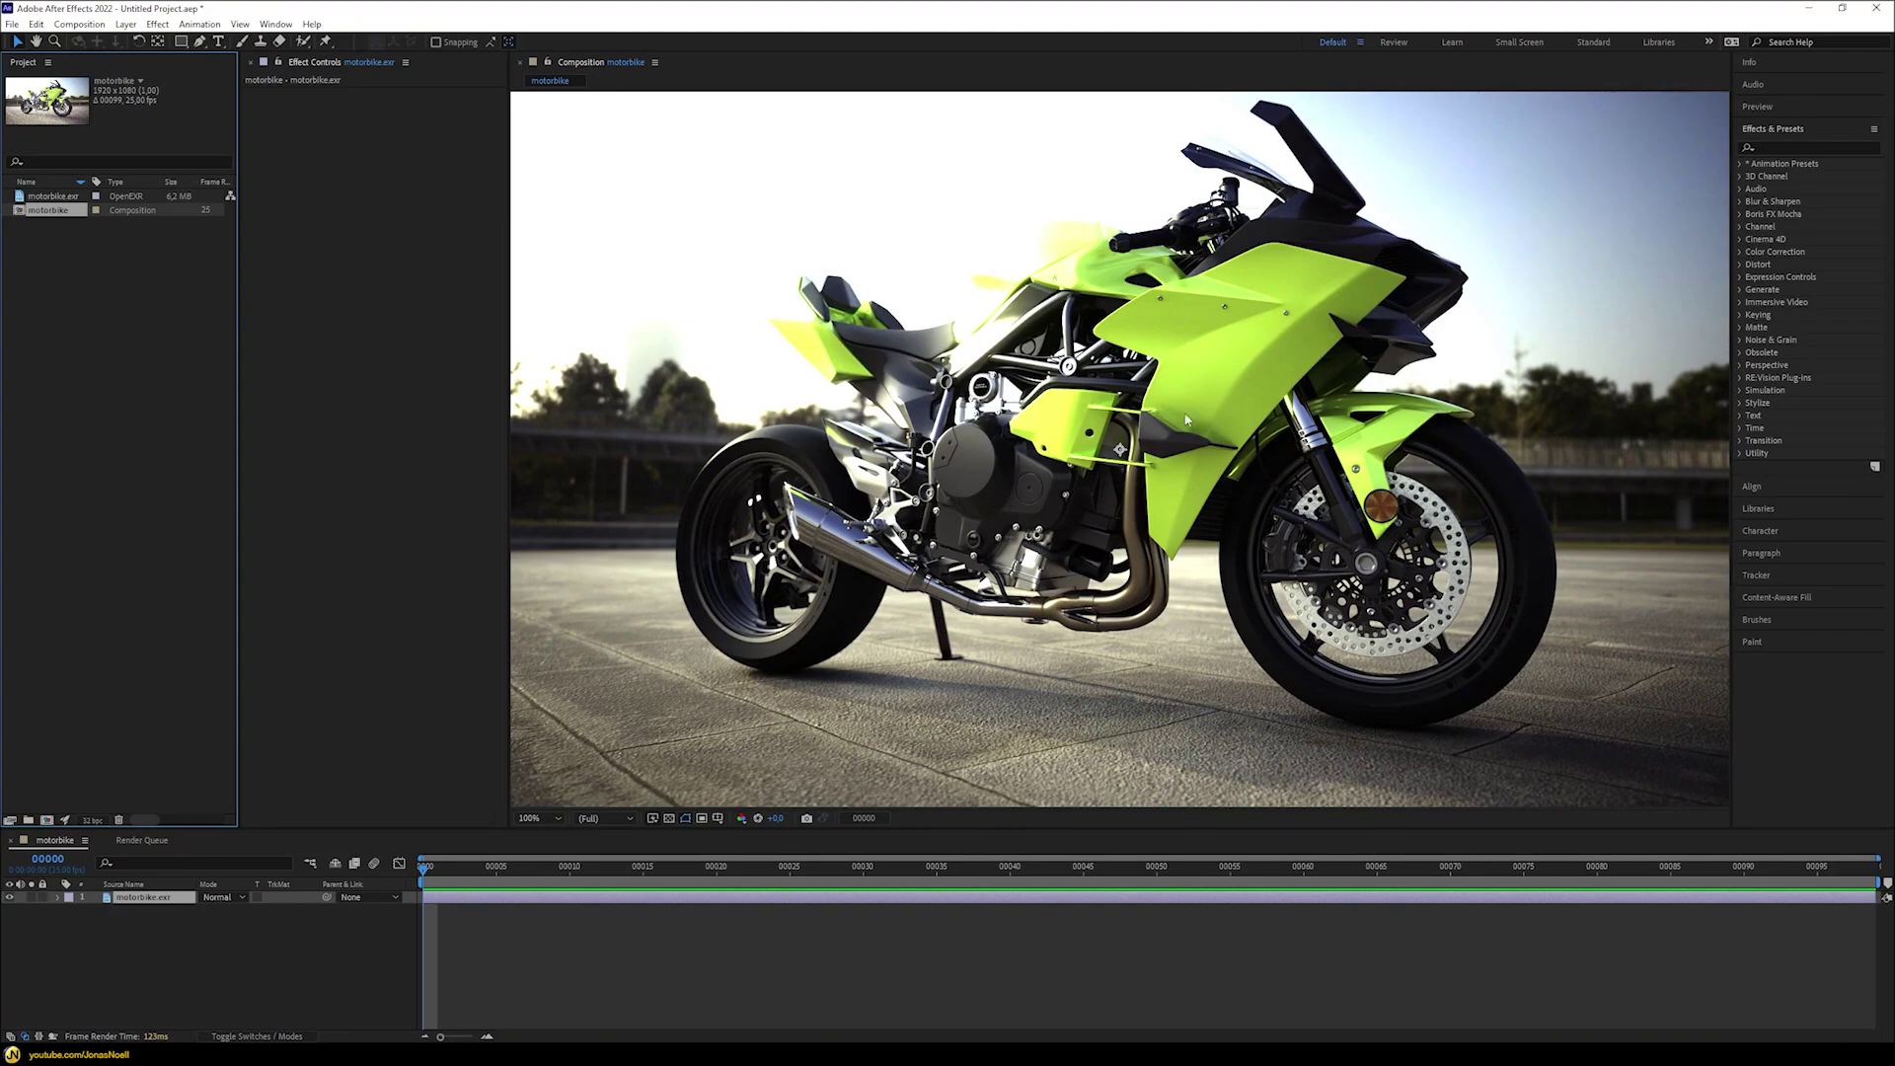
- Enable Preserve RGB in the color management interpretation of the motorbike.exr footage
{"action": "left_click", "coordinate": [54, 200]}
{"action": "right_click", "coordinate": [54, 196]}
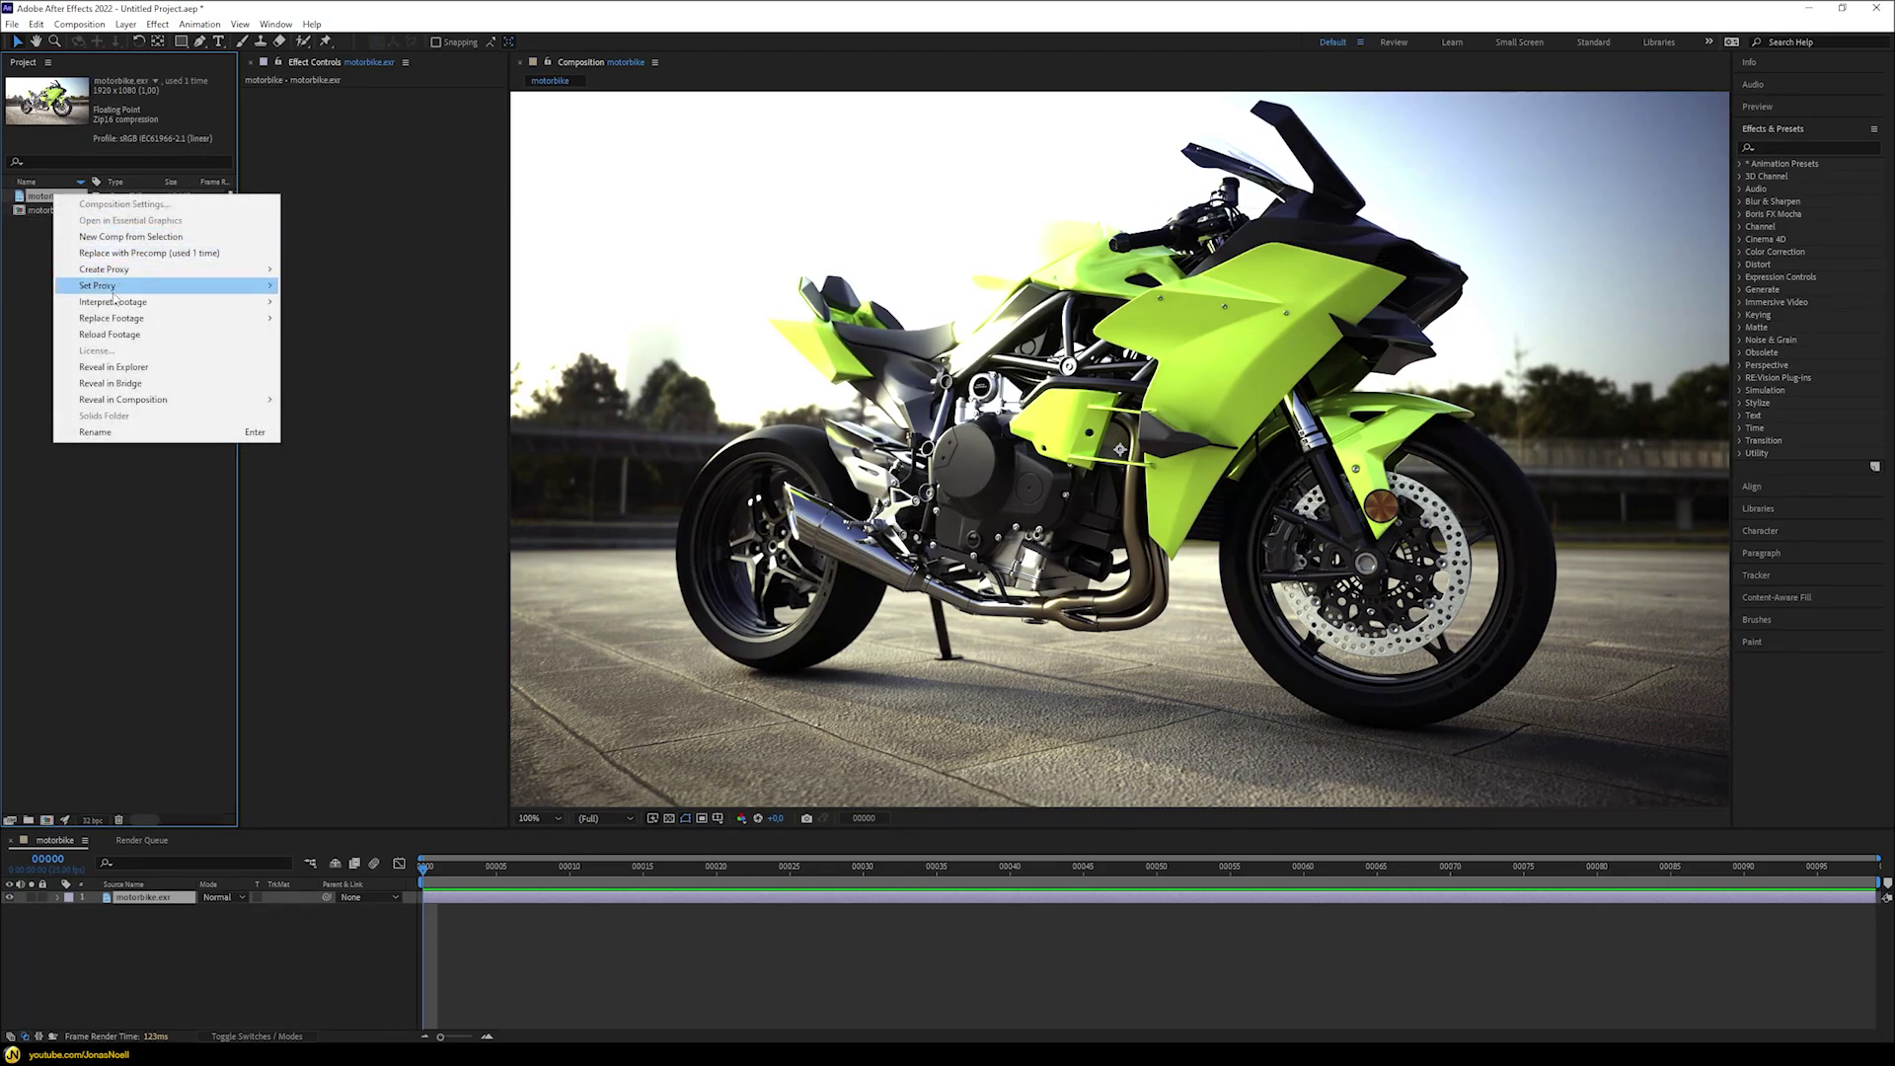
{"action": "mouse_move", "coordinate": [117, 301]}
{"action": "left_click", "coordinate": [355, 304]}
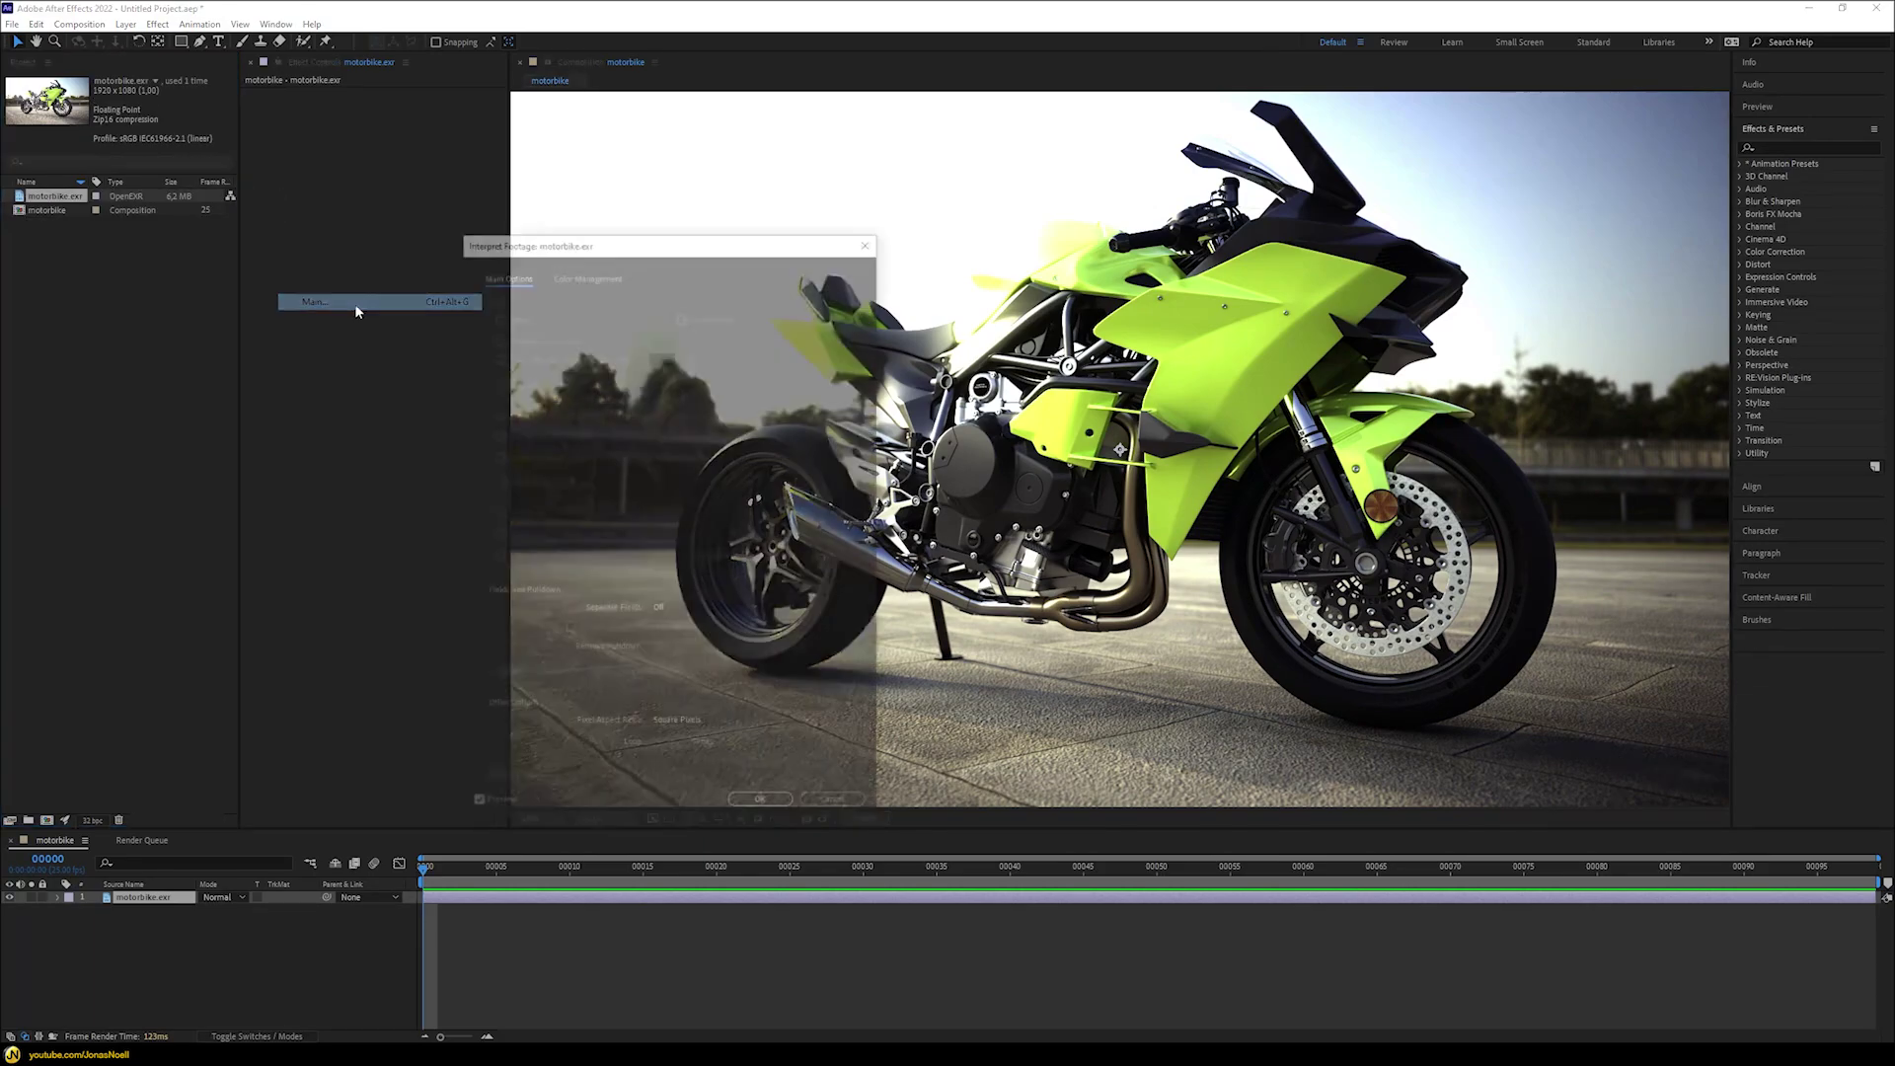
{"action": "left_click", "coordinate": [600, 274]}
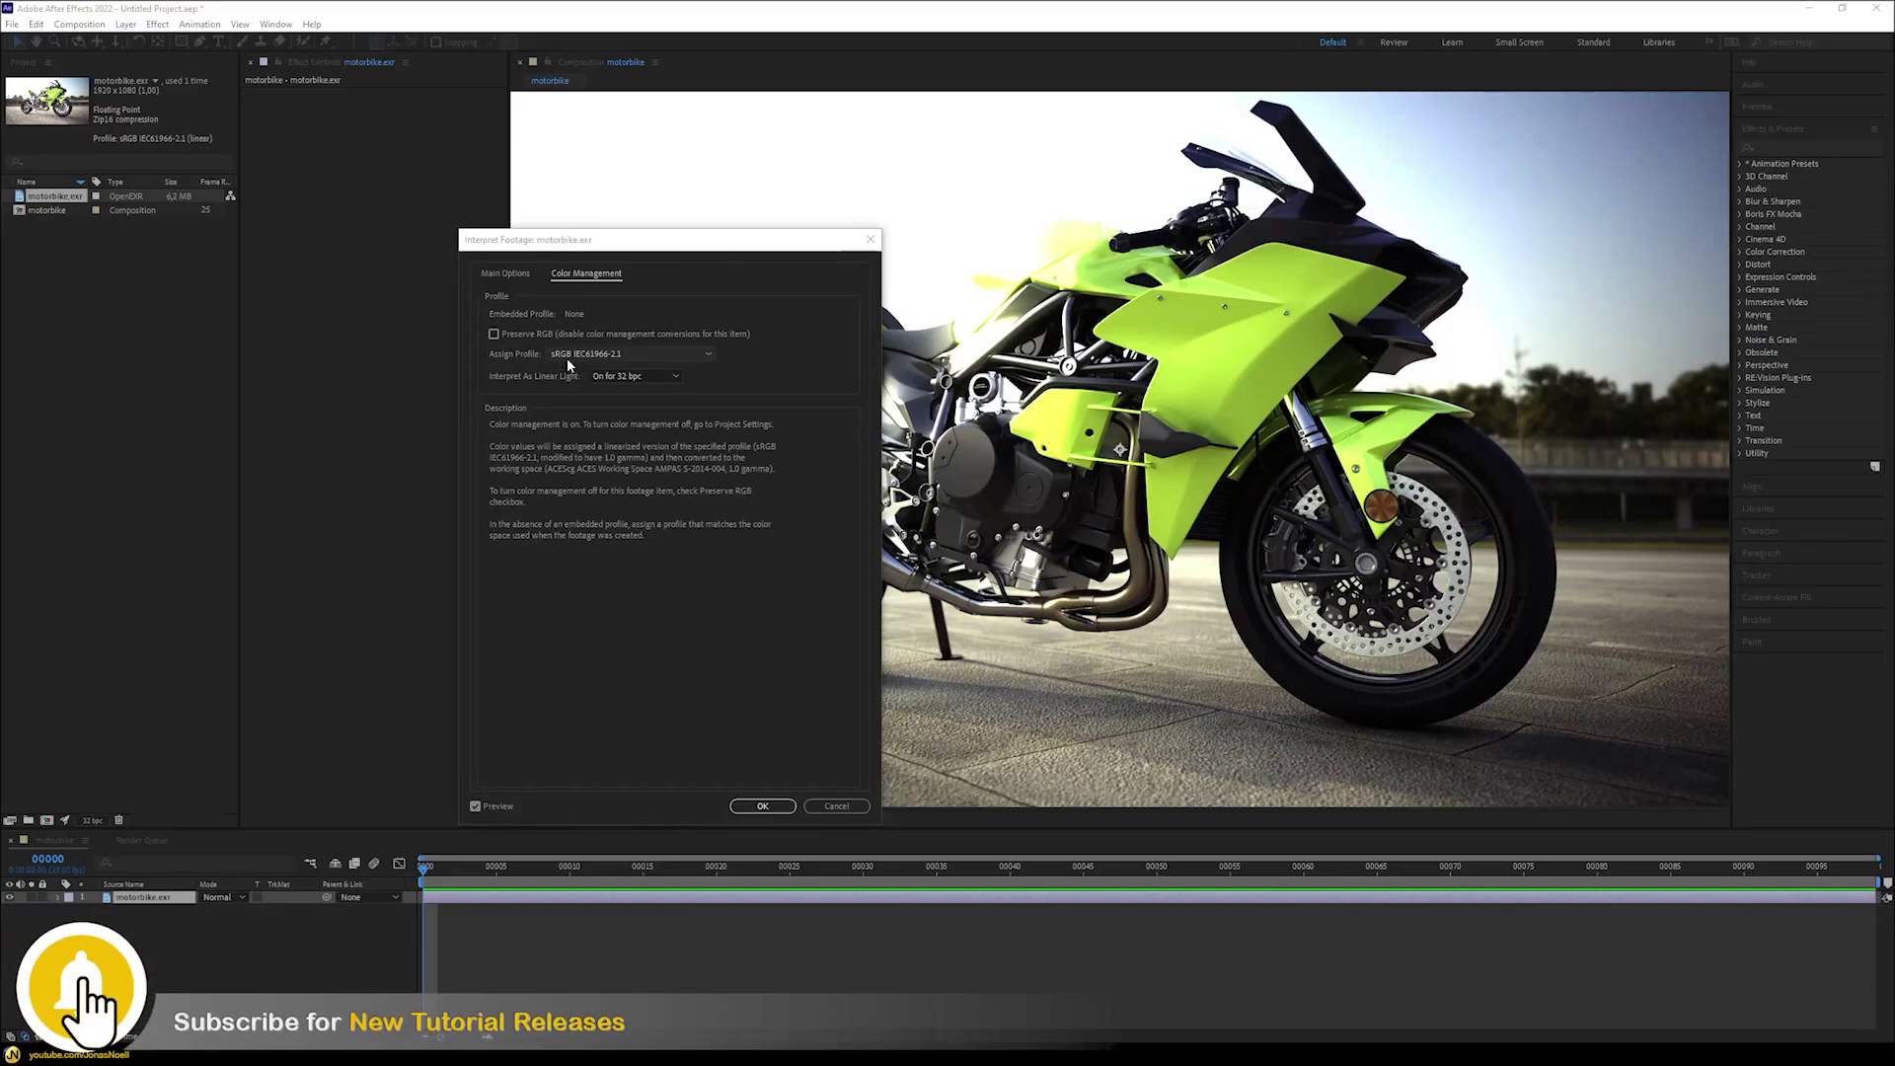
{"action": "left_click", "coordinate": [493, 334]}
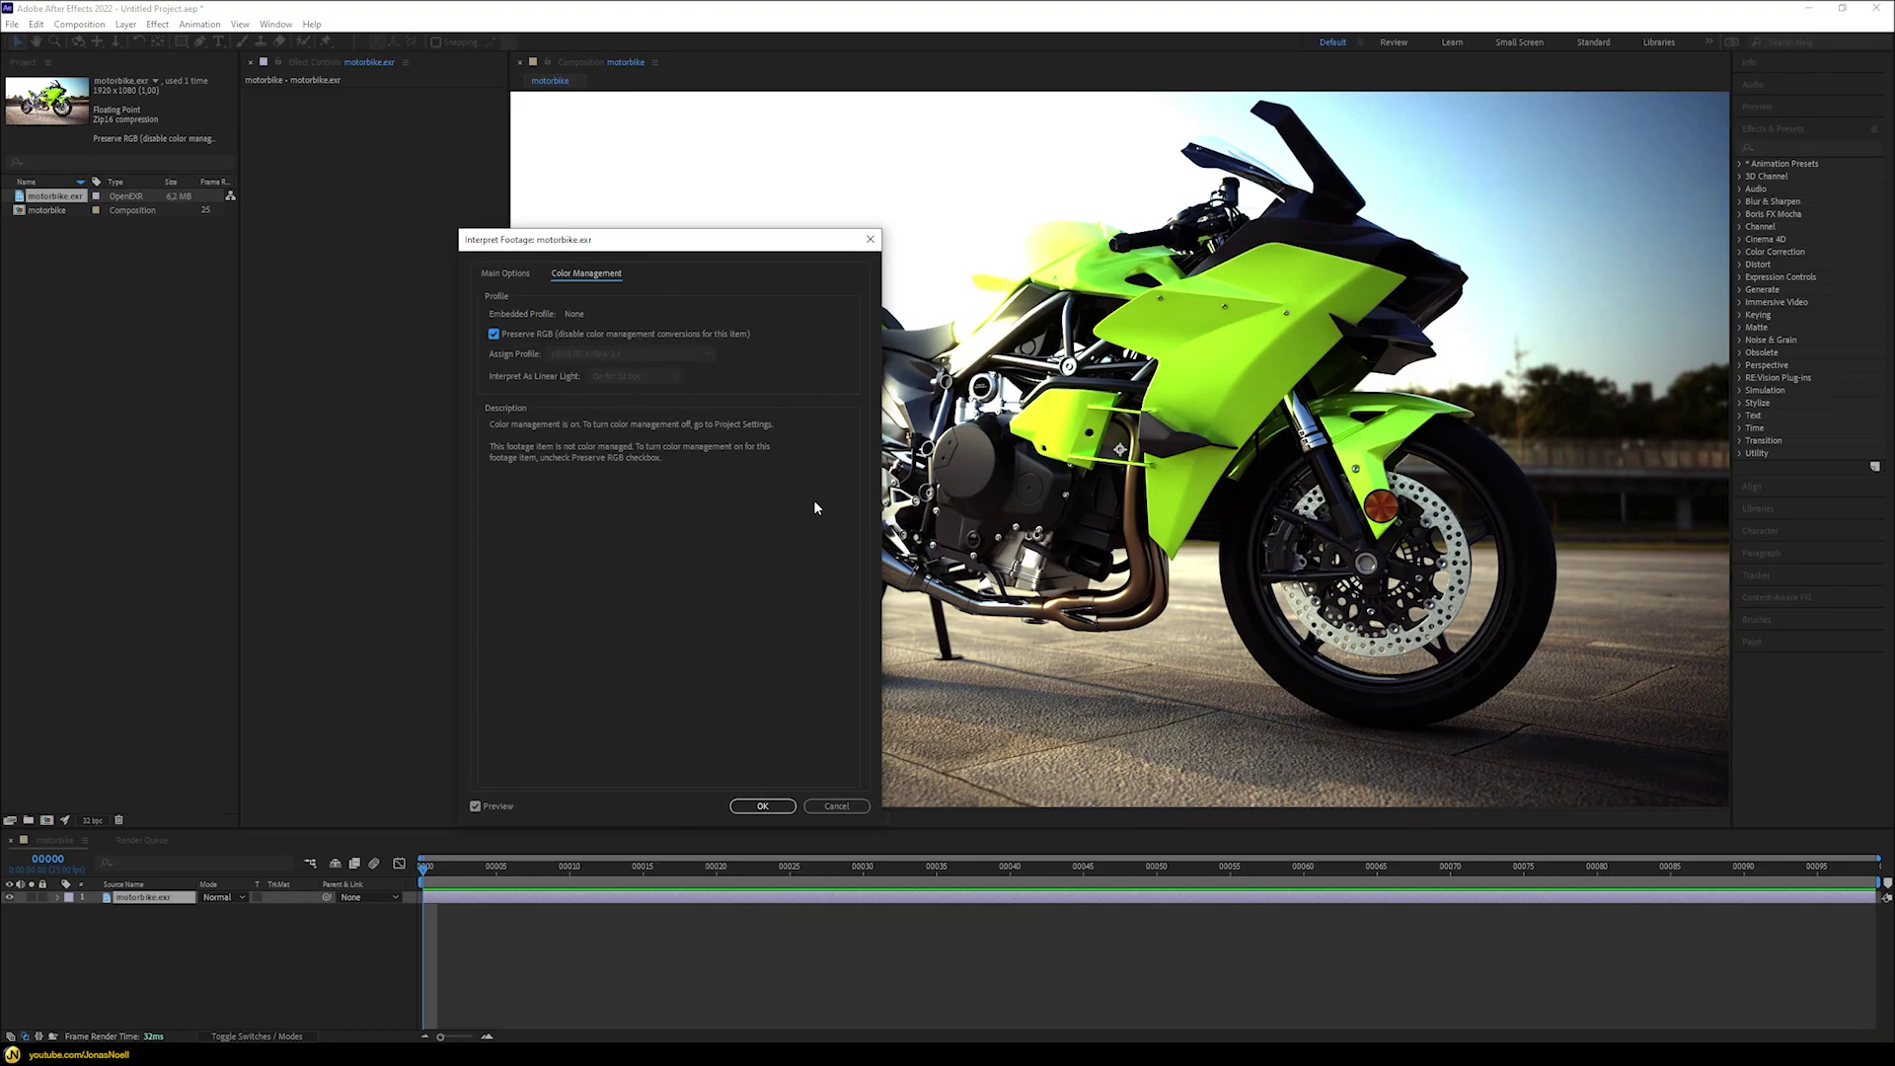
{"action": "left_click", "coordinate": [785, 807]}
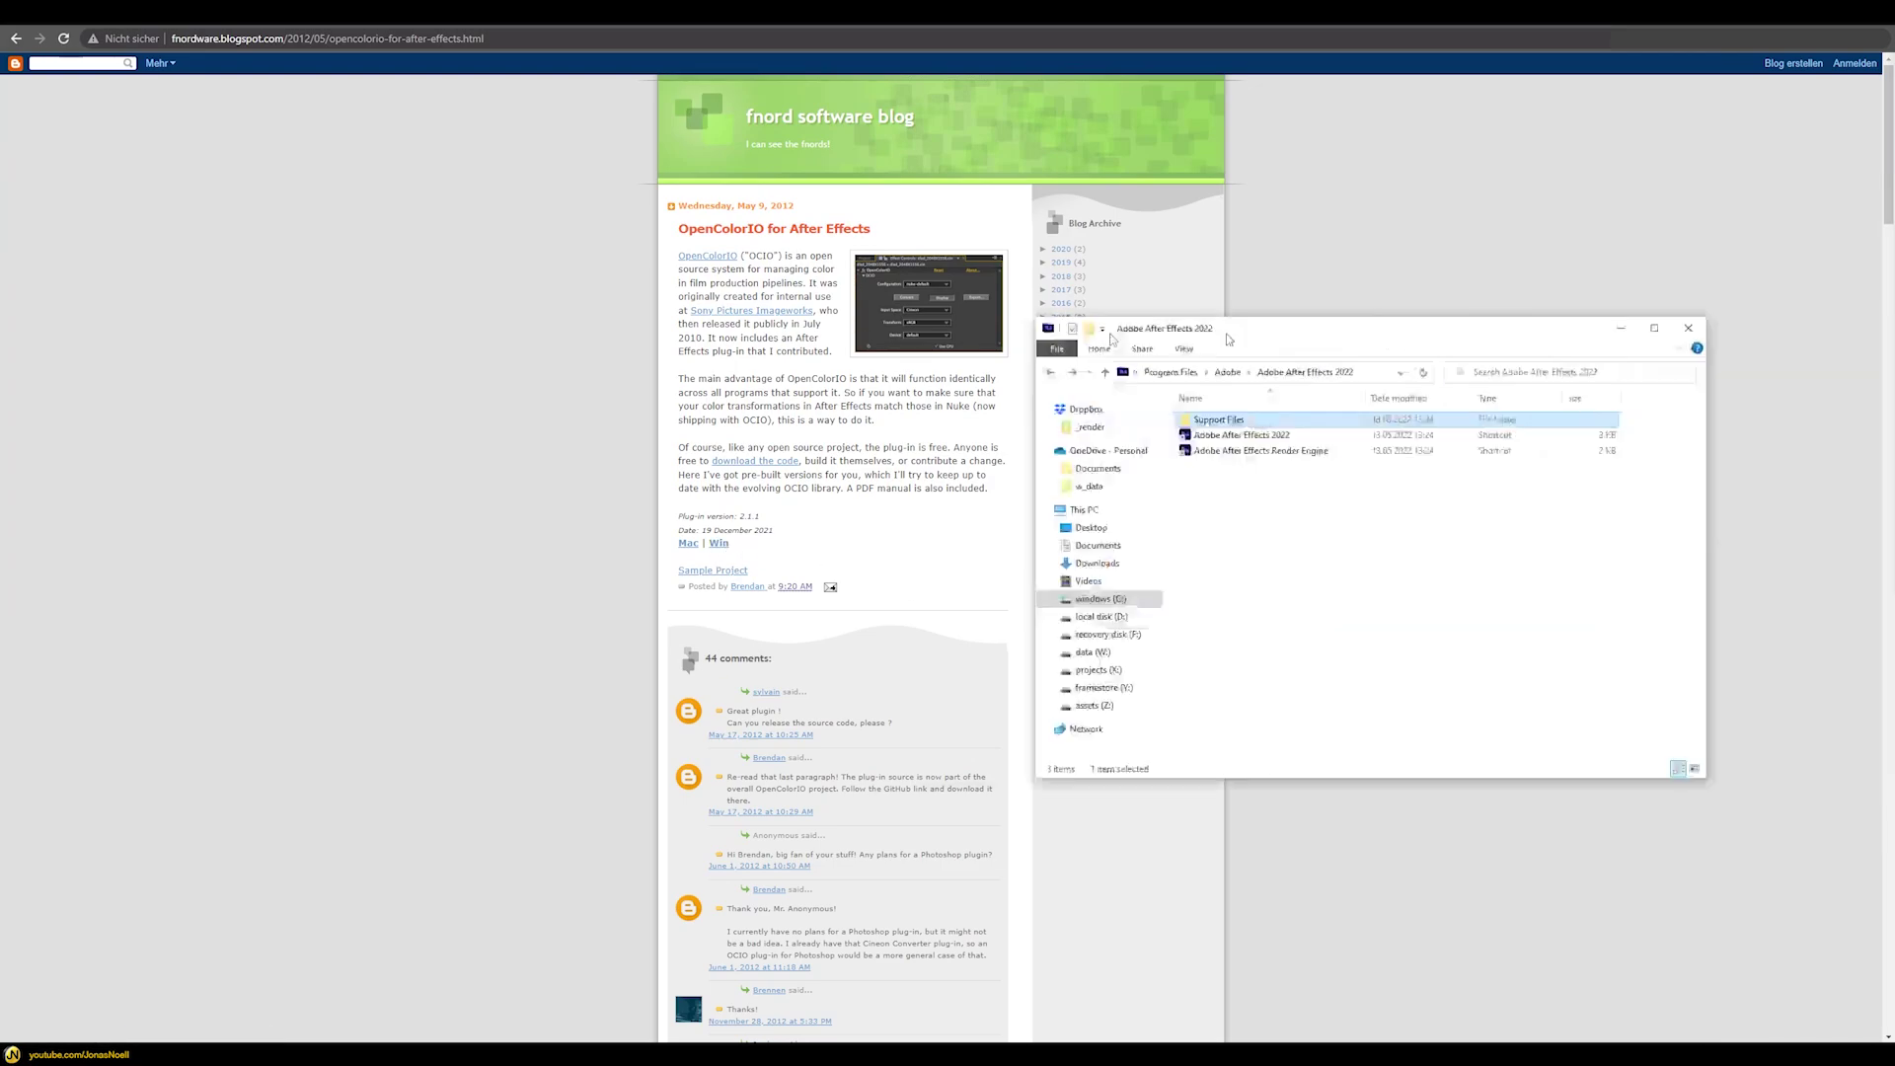
- In File Explorer, check the OpenColorIO folder under Adobe After Effects 2022, Support Files, Plug-ins for the installed plug-in file
{"action": "left_click_drag", "start_coordinate": [1226, 334], "coordinate": [763, 339]}
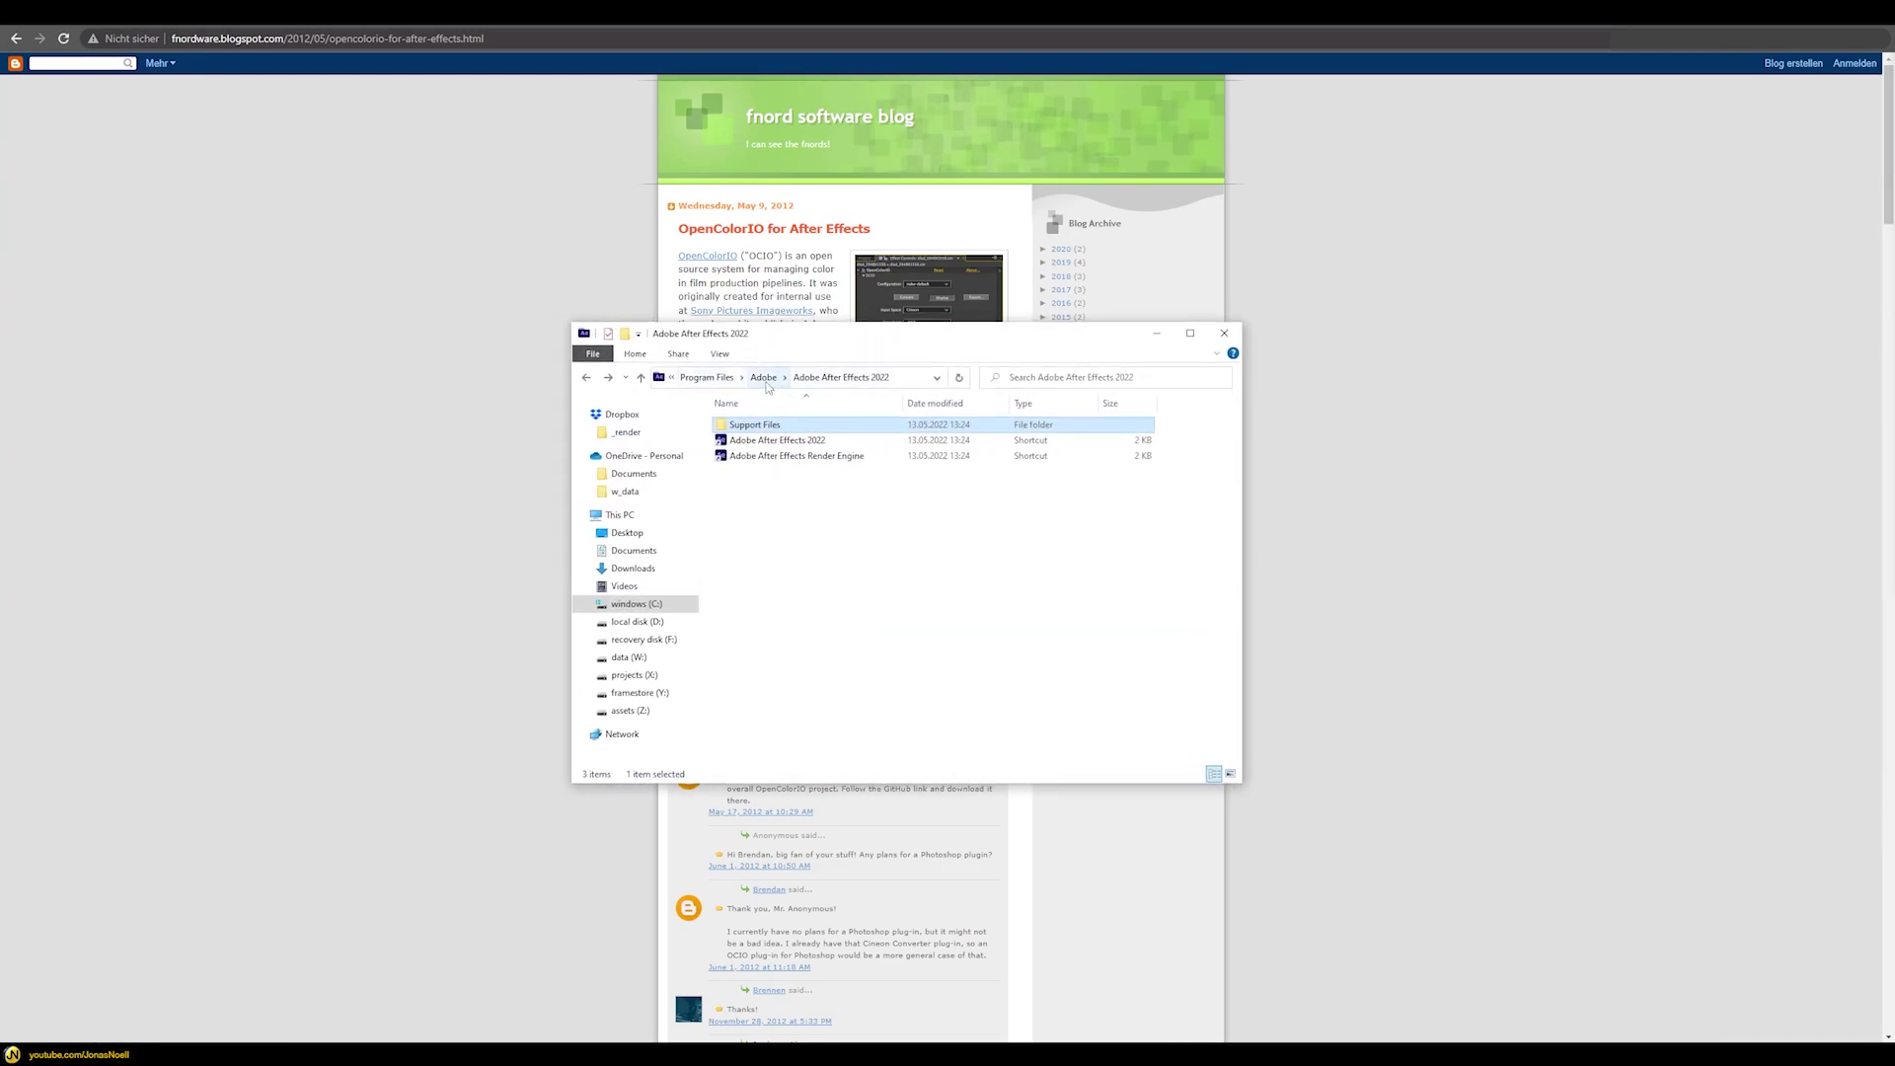
{"action": "double_click", "coordinate": [743, 426]}
{"action": "scroll", "coordinate": [777, 660], "scroll_direction": "down", "scroll_amount": 3}
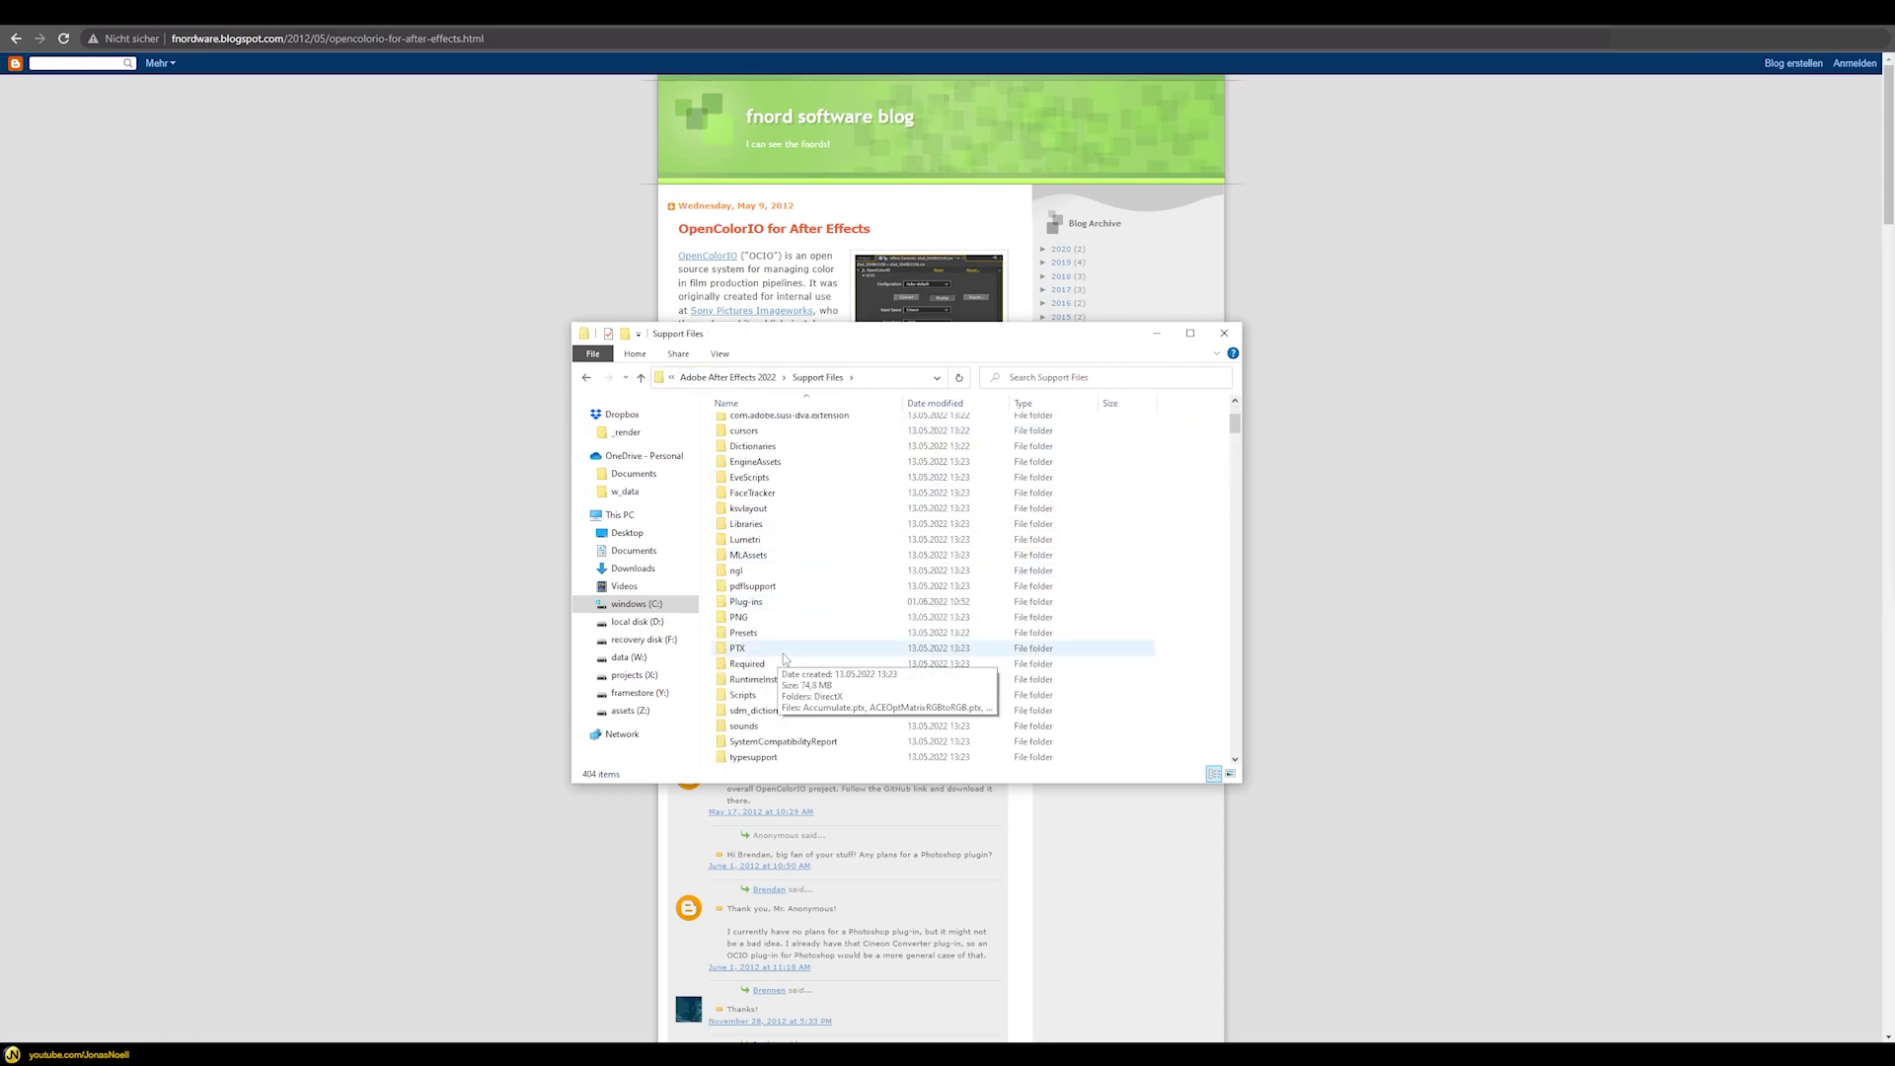
{"action": "double_click", "coordinate": [753, 603]}
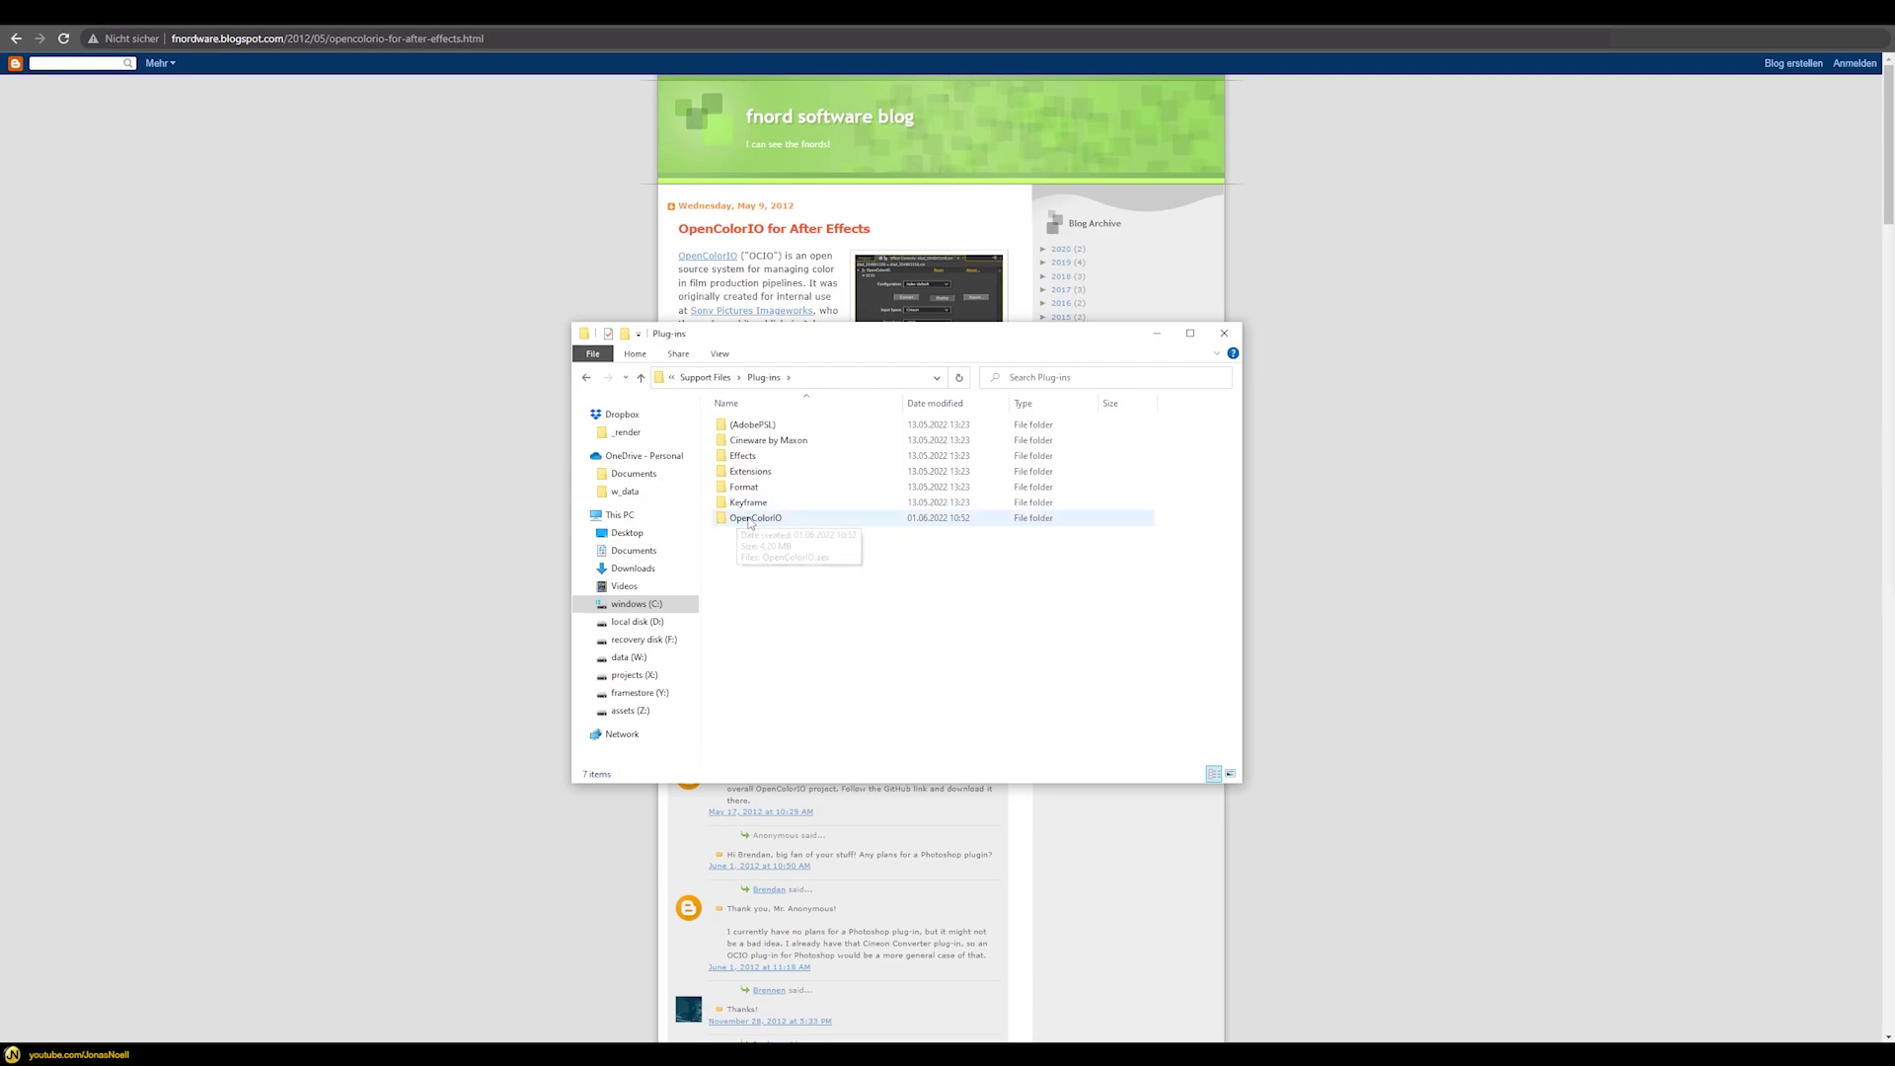
{"action": "double_click", "coordinate": [772, 521]}
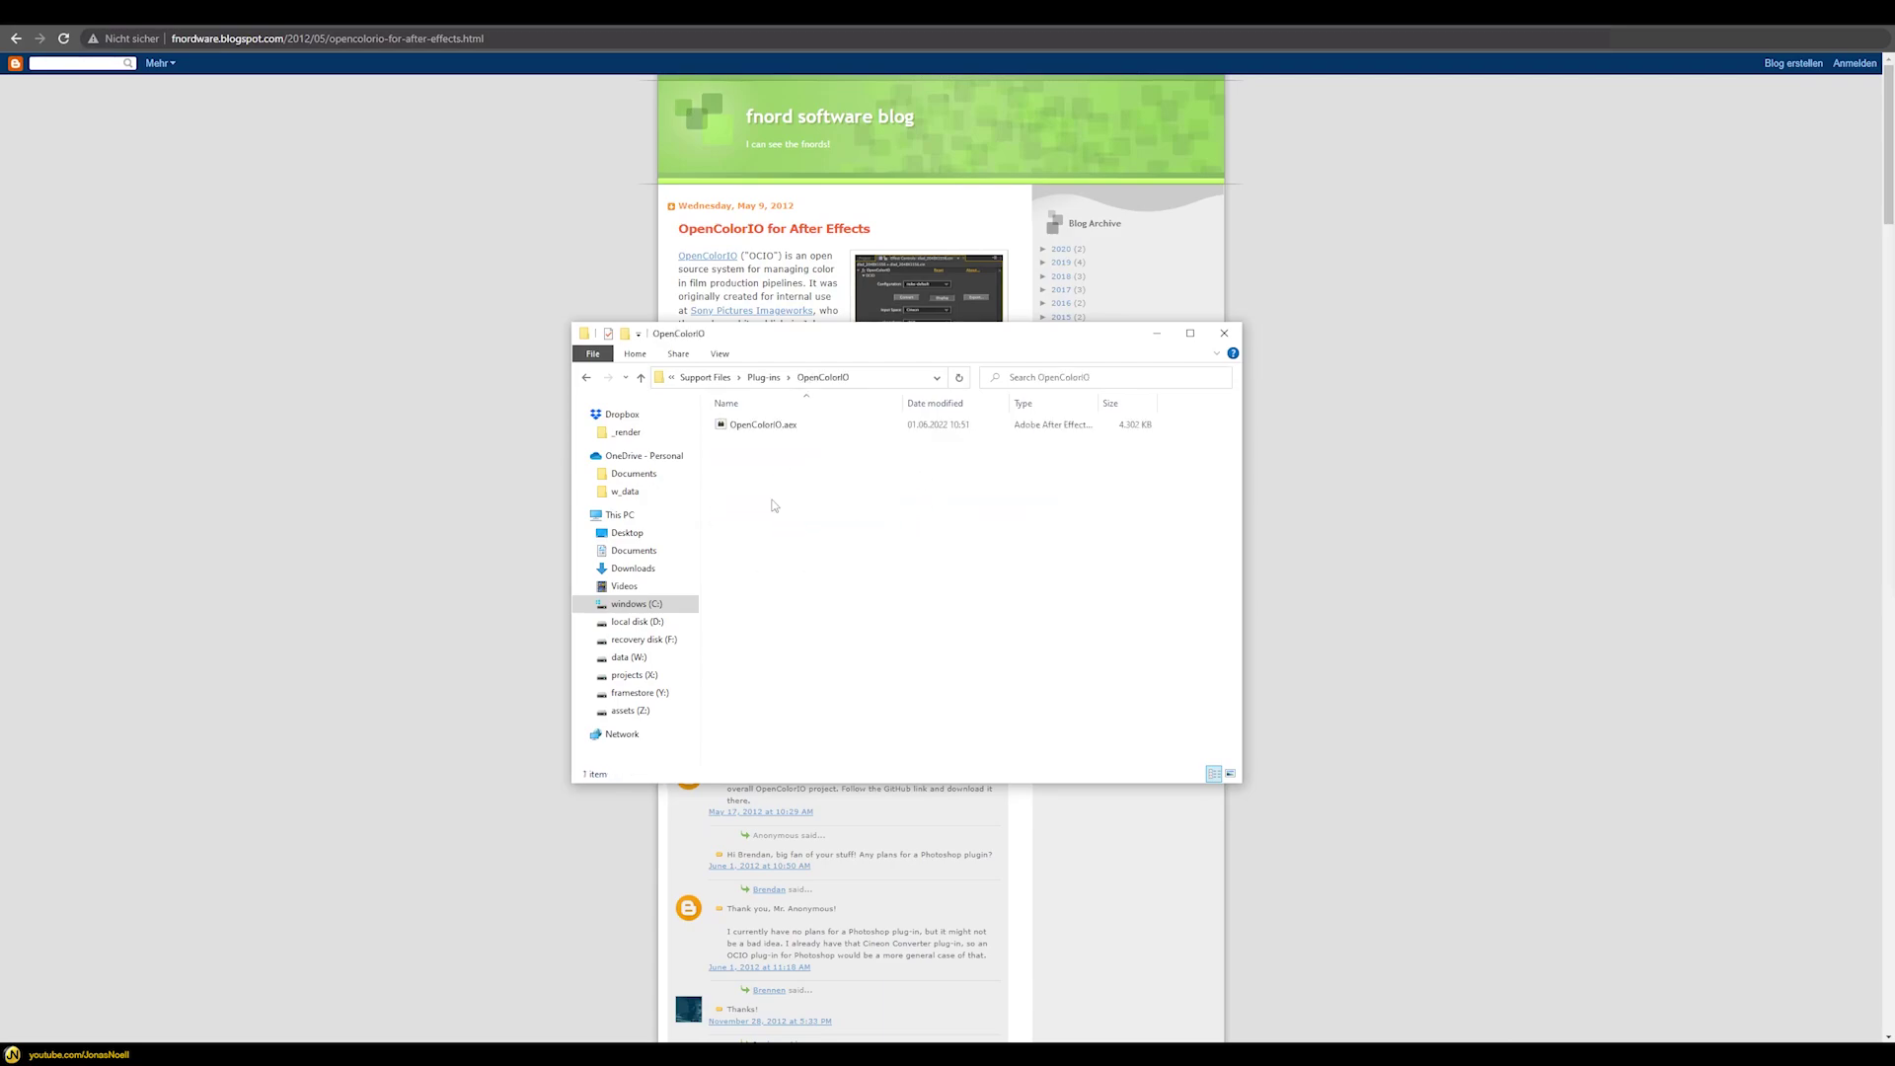
{"action": "left_click", "coordinate": [1224, 336]}
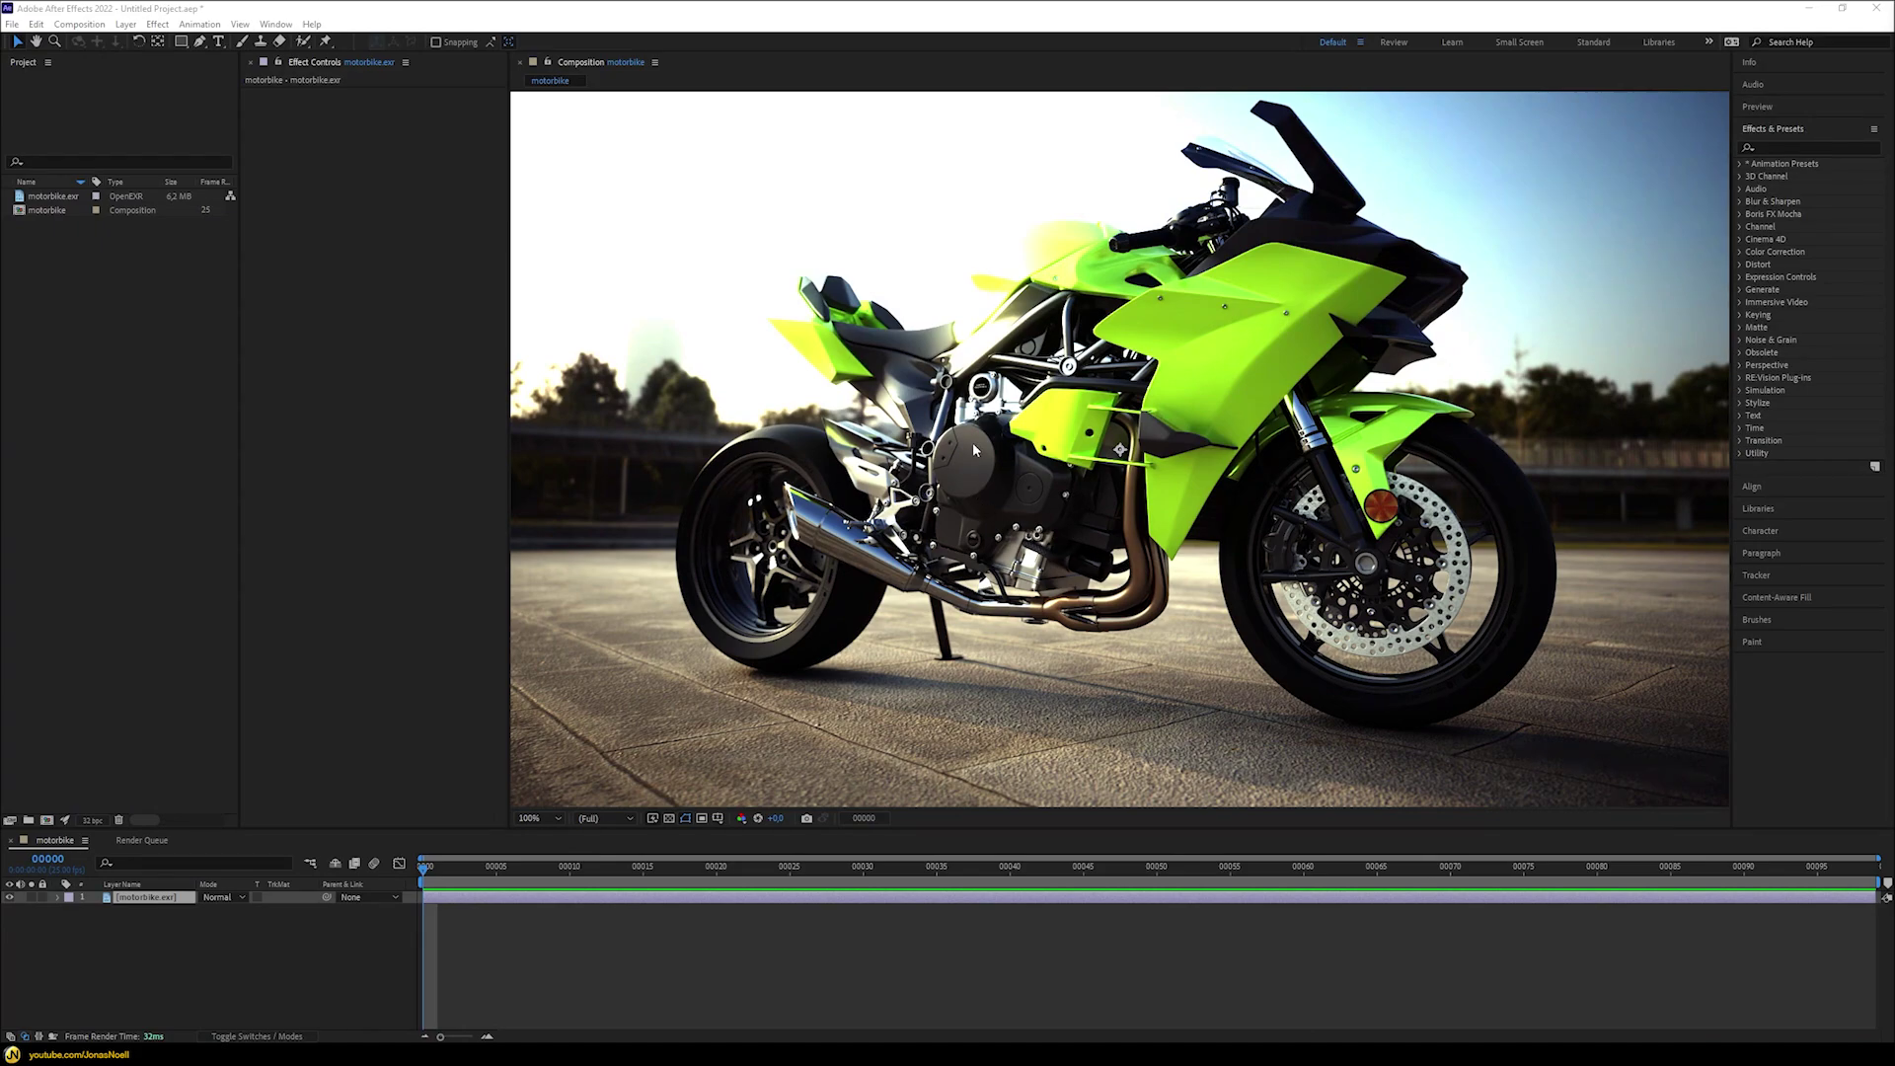
- In After Effects, add an adjustment layer above motorbike.exr and name it OCIO
{"action": "right_click", "coordinate": [318, 944]}
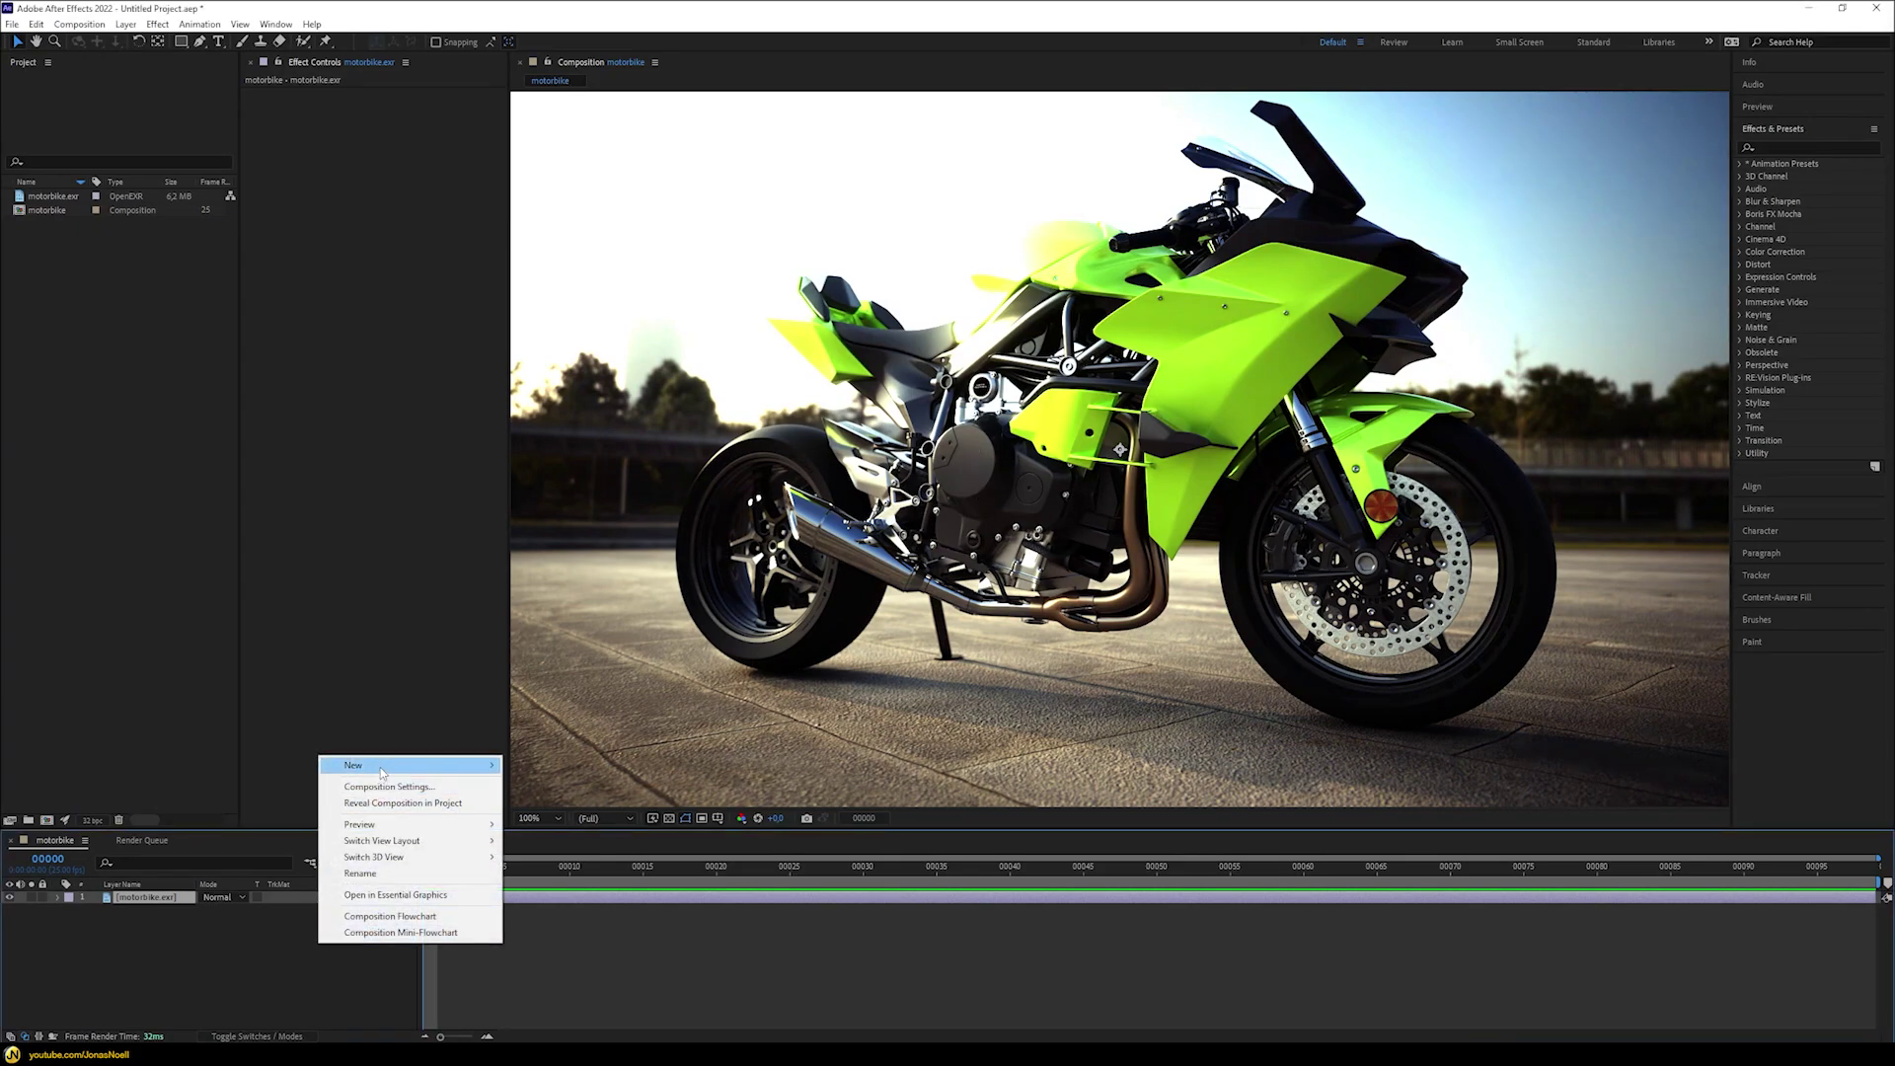
{"action": "mouse_move", "coordinate": [381, 772]}
{"action": "left_click", "coordinate": [571, 886]}
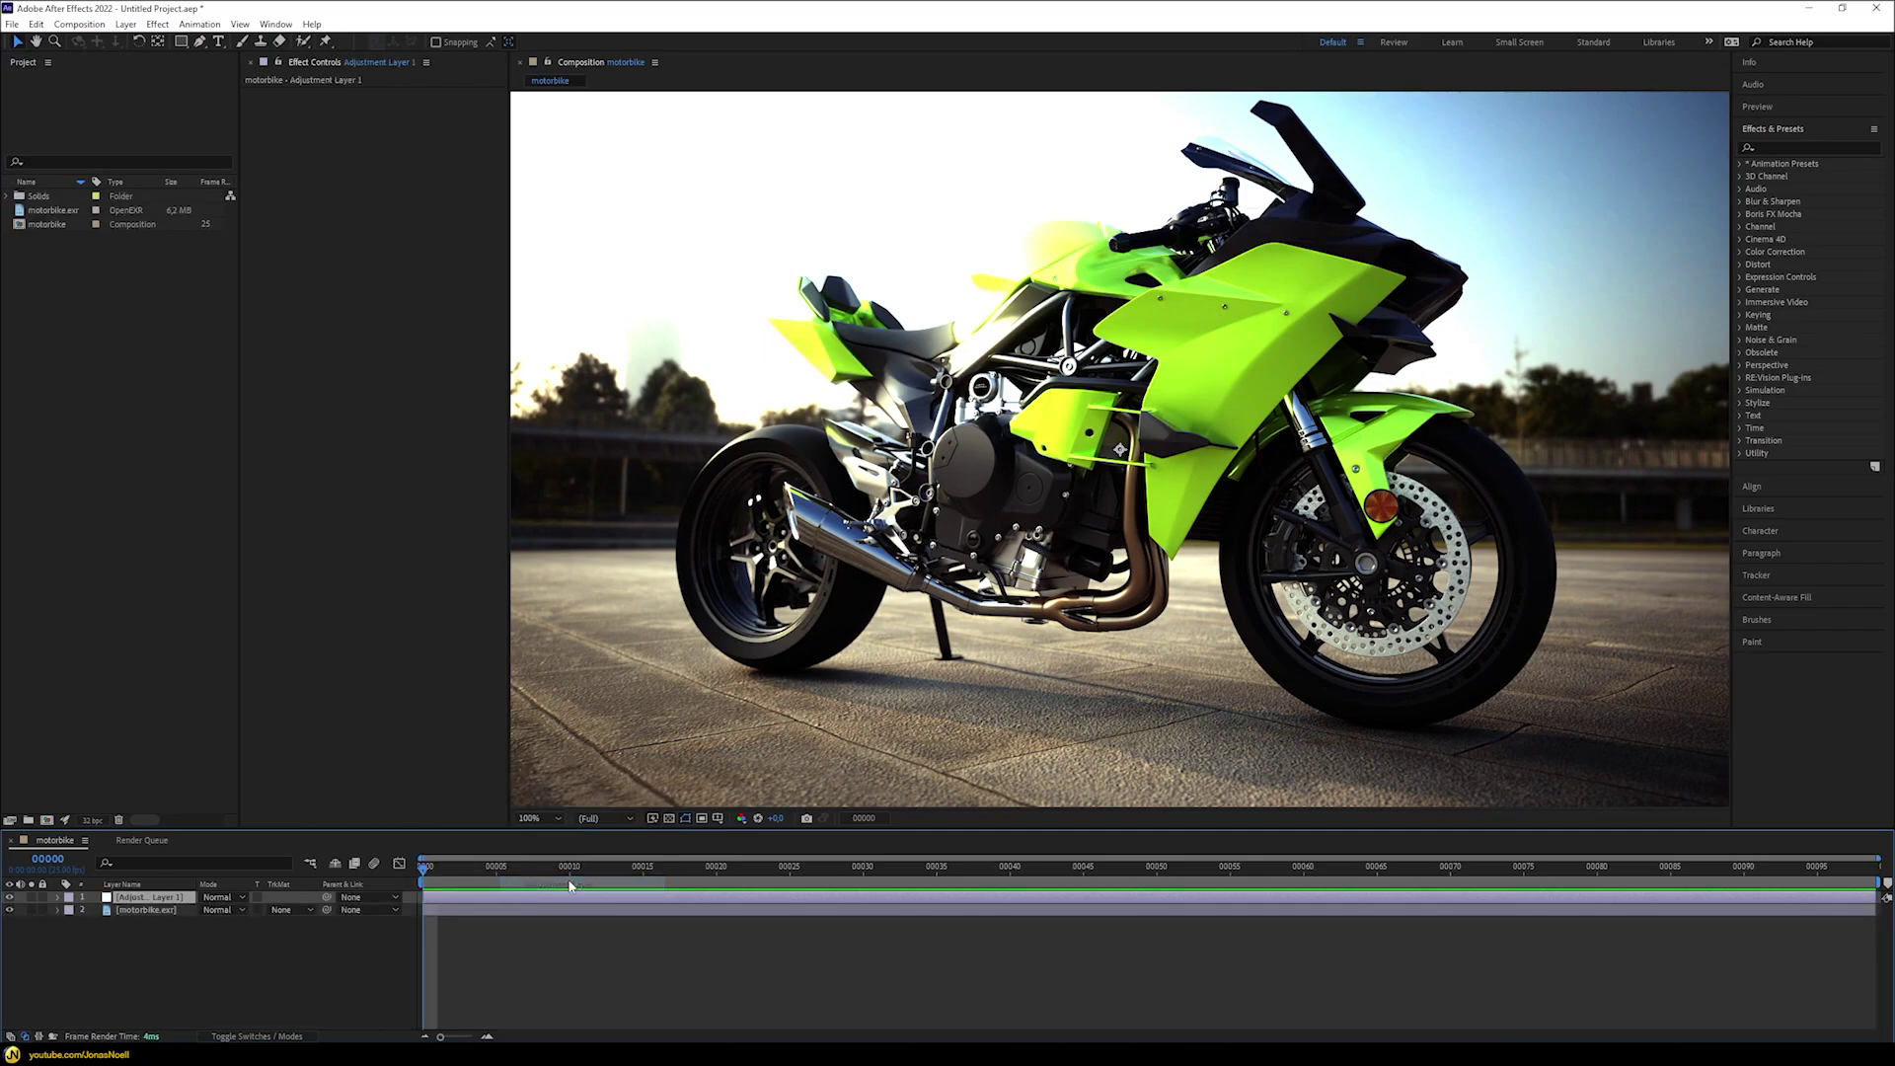
{"action": "key", "text": "Return"}
{"action": "type", "text": "C"}
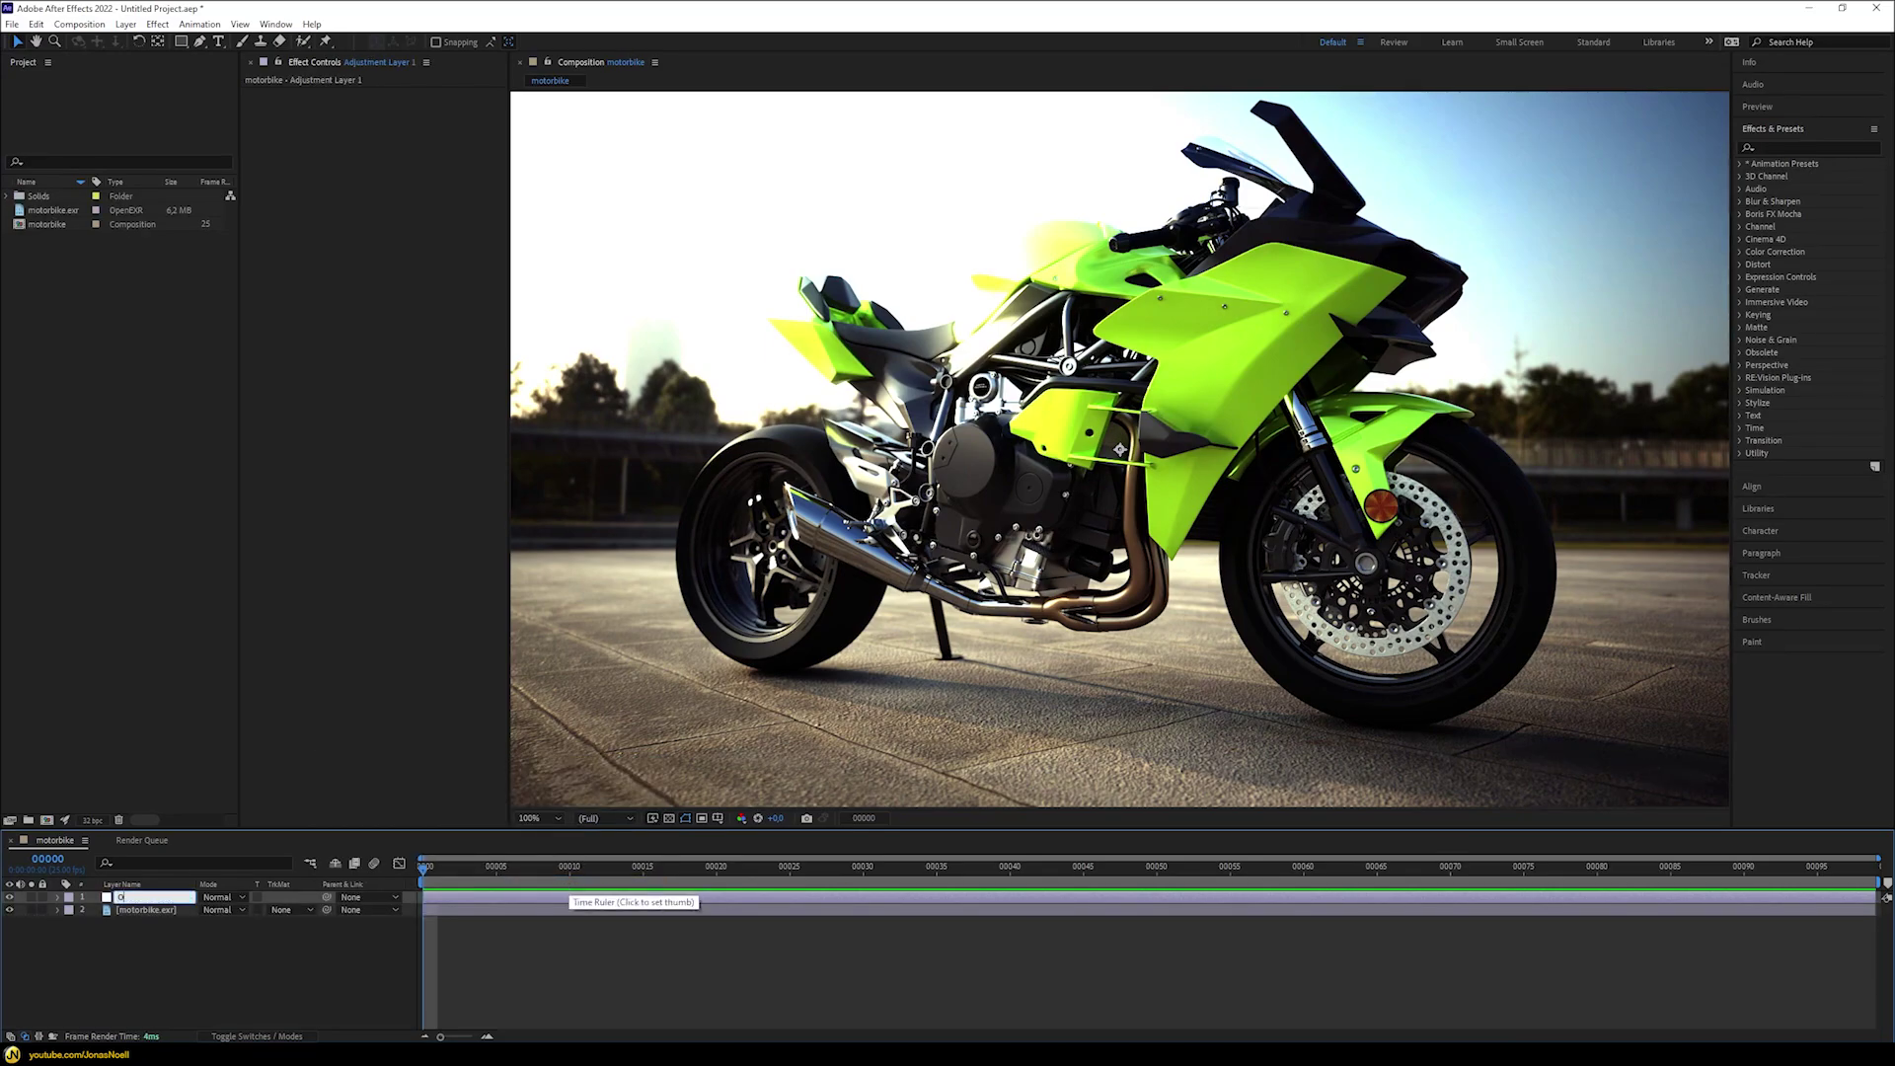
{"action": "type", "text": "CIO"}
{"action": "key", "text": "Return"}
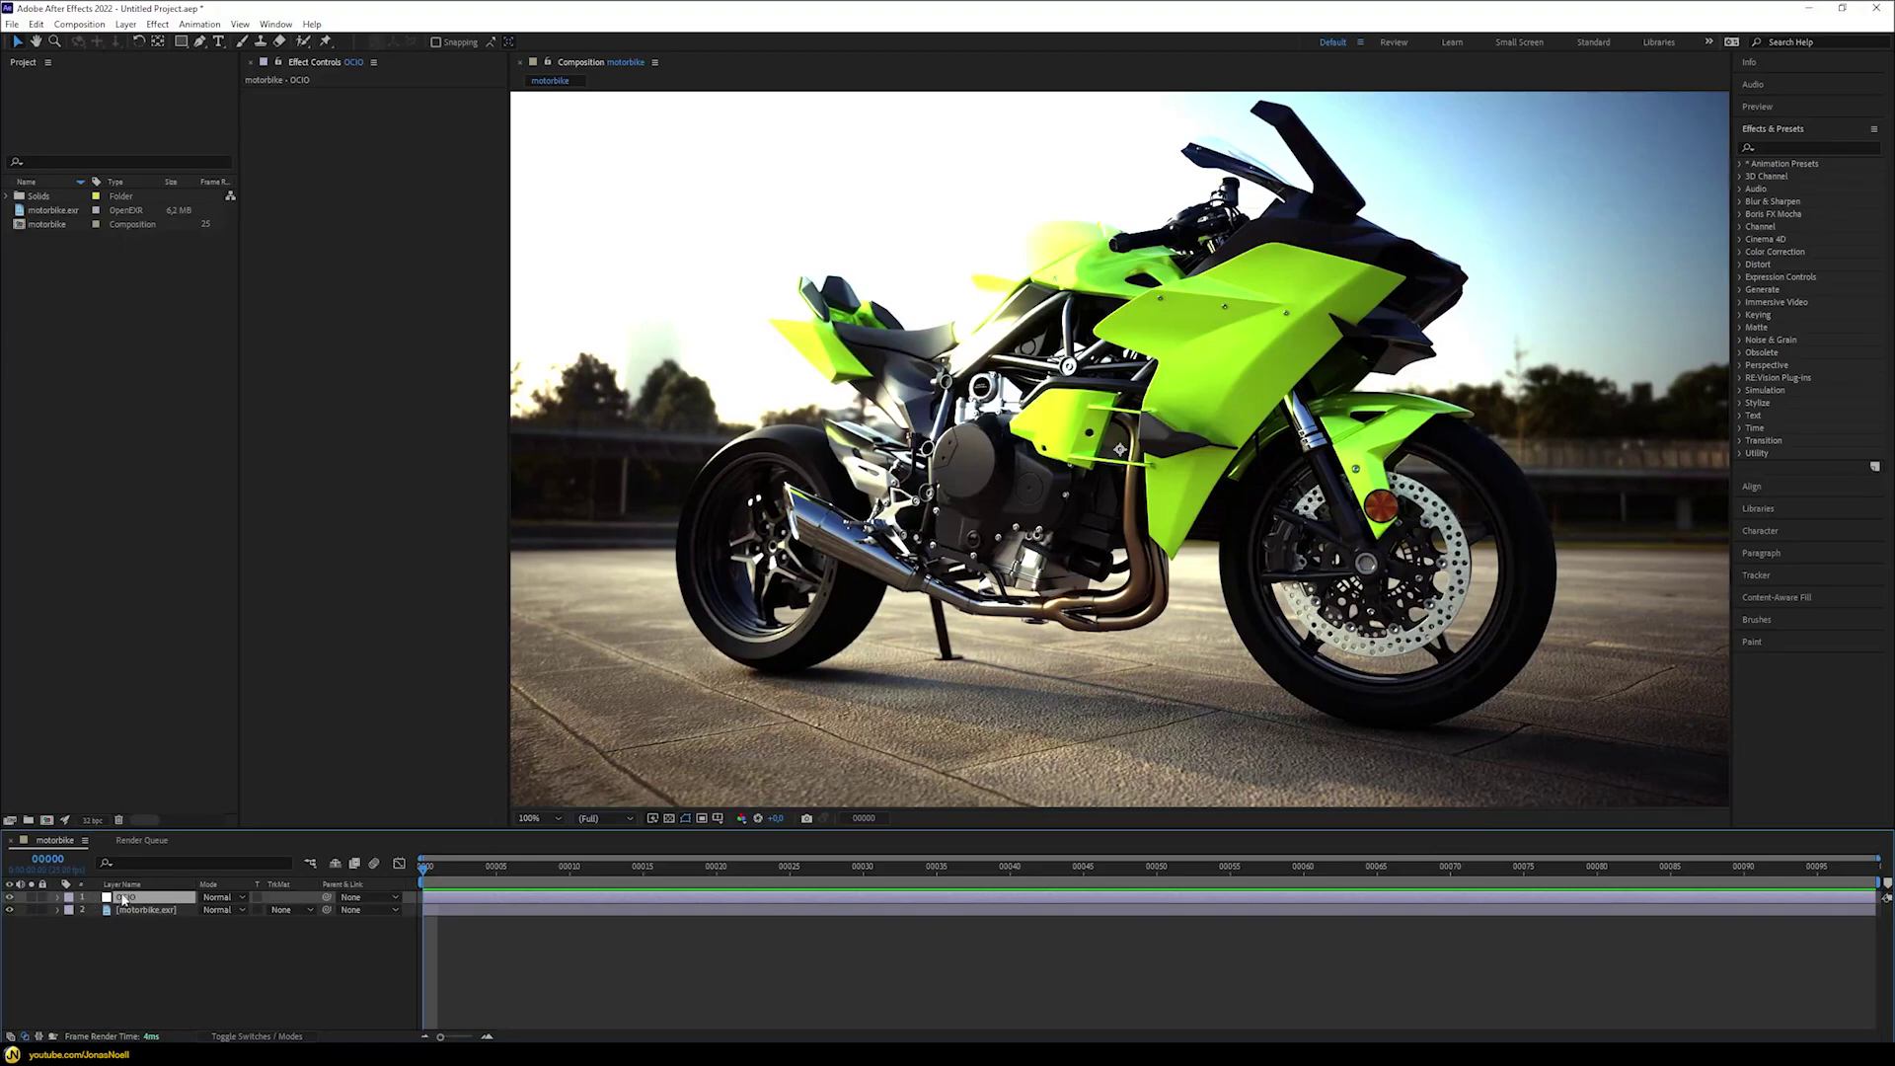
- Apply the OpenColorIO effect to the OCIO layer and load config.ocio from the aces_1.0.3 folder as its custom configuration
{"action": "left_click", "coordinate": [1810, 145]}
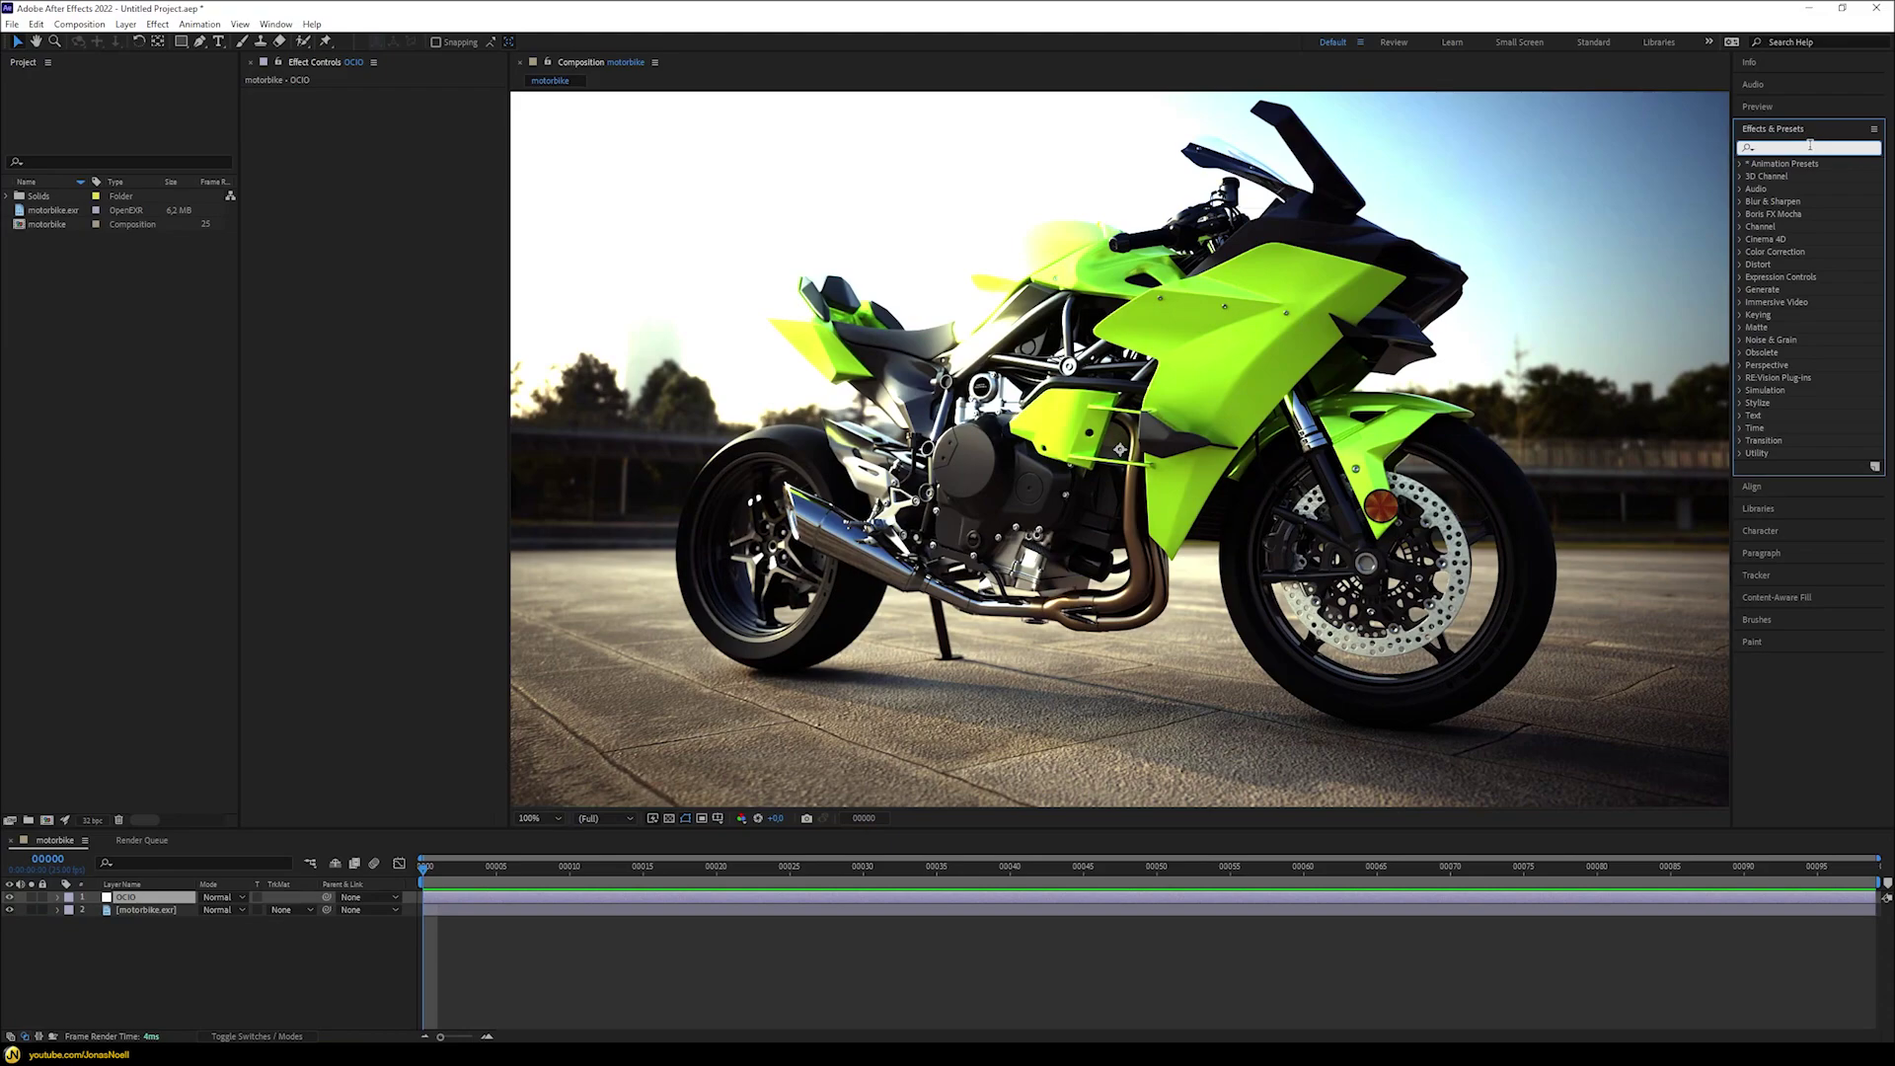
{"action": "type", "text": "openc"}
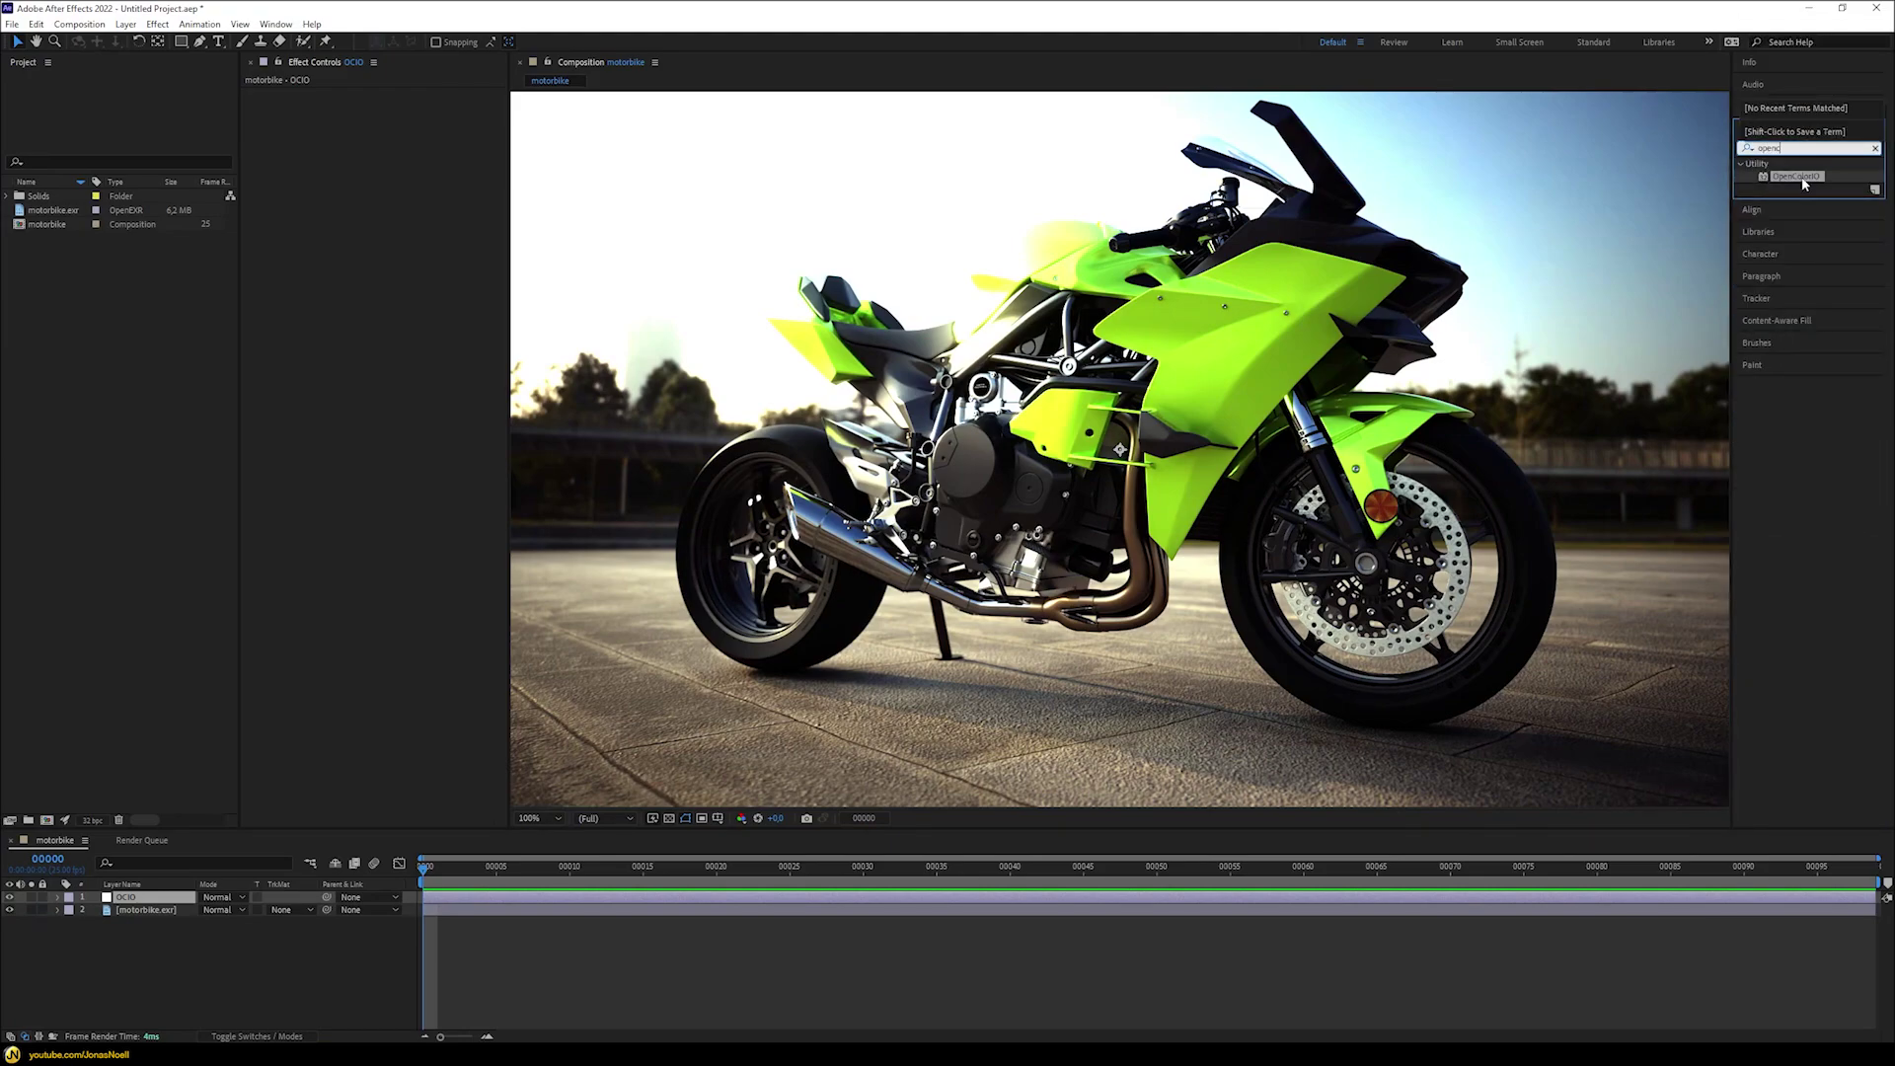
{"action": "left_click_drag", "start_coordinate": [1798, 177], "coordinate": [330, 149]}
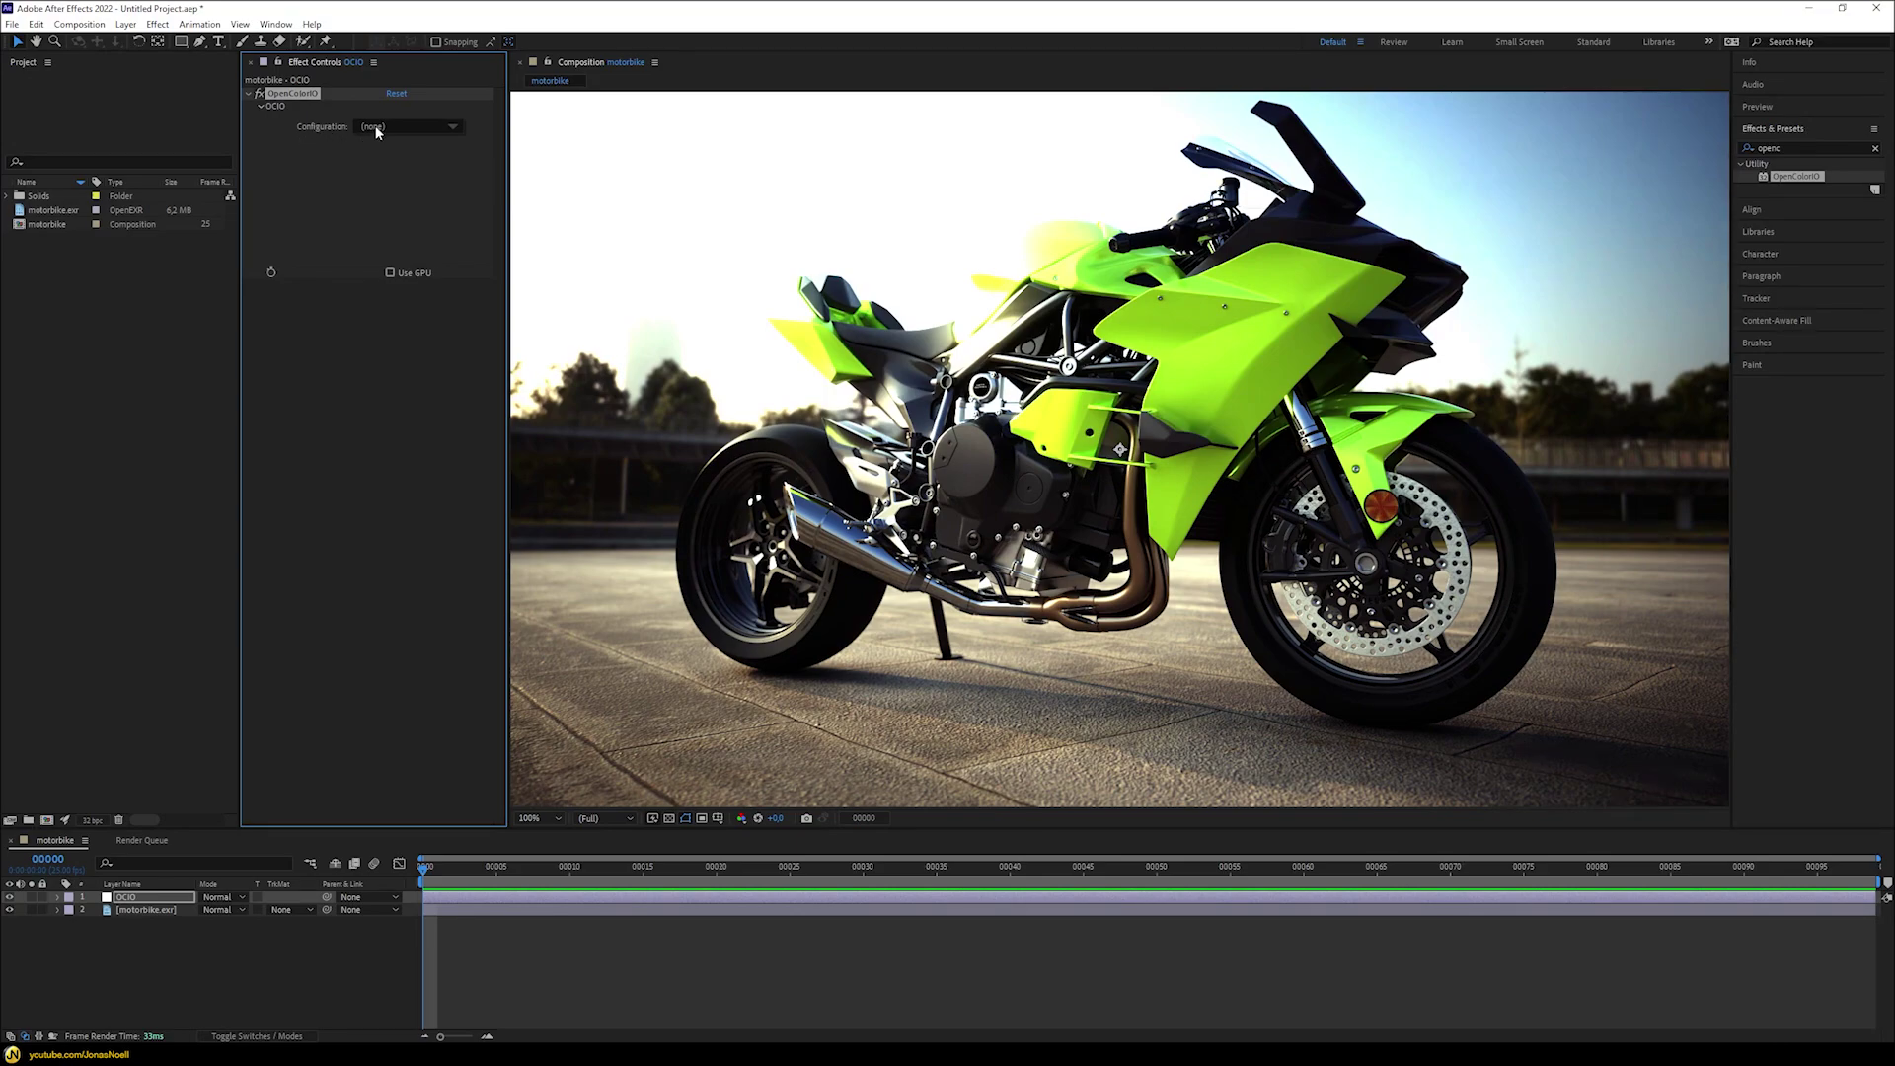
{"action": "left_click", "coordinate": [405, 129]}
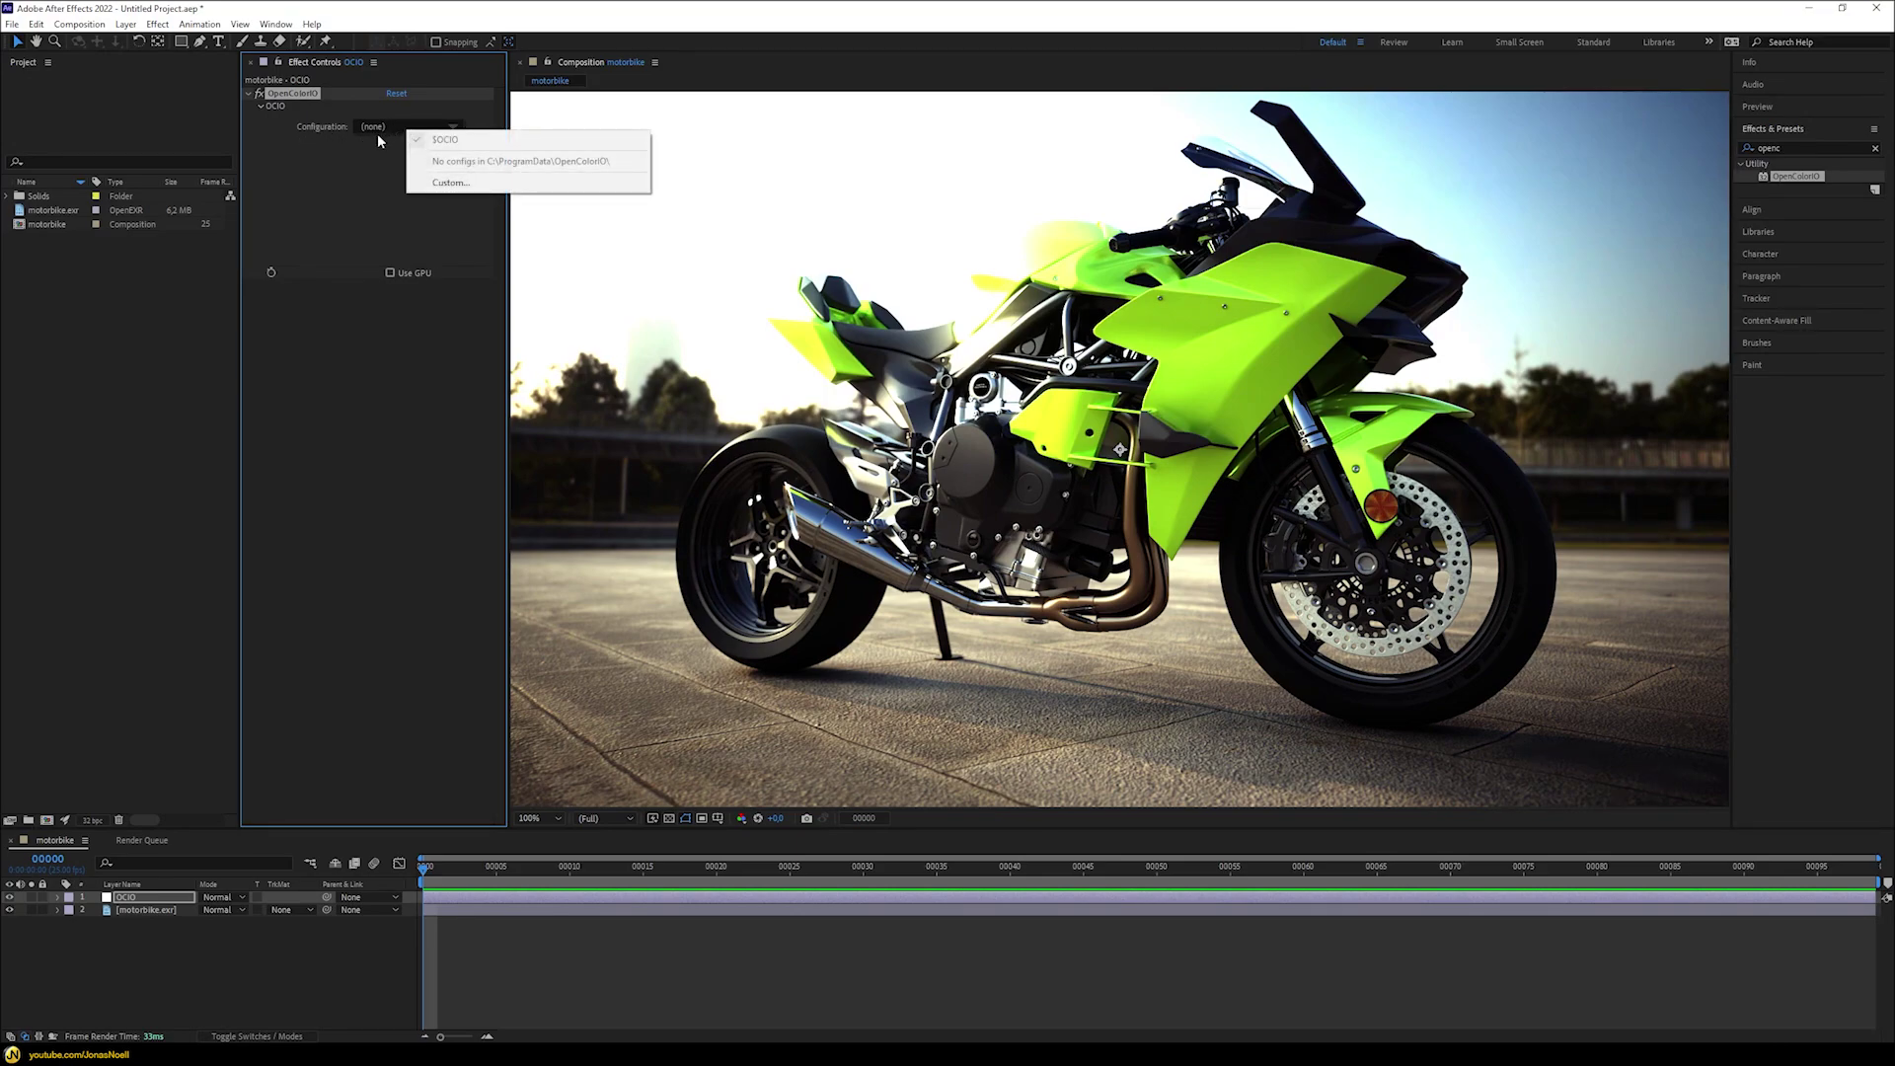
{"action": "left_click", "coordinate": [451, 183]}
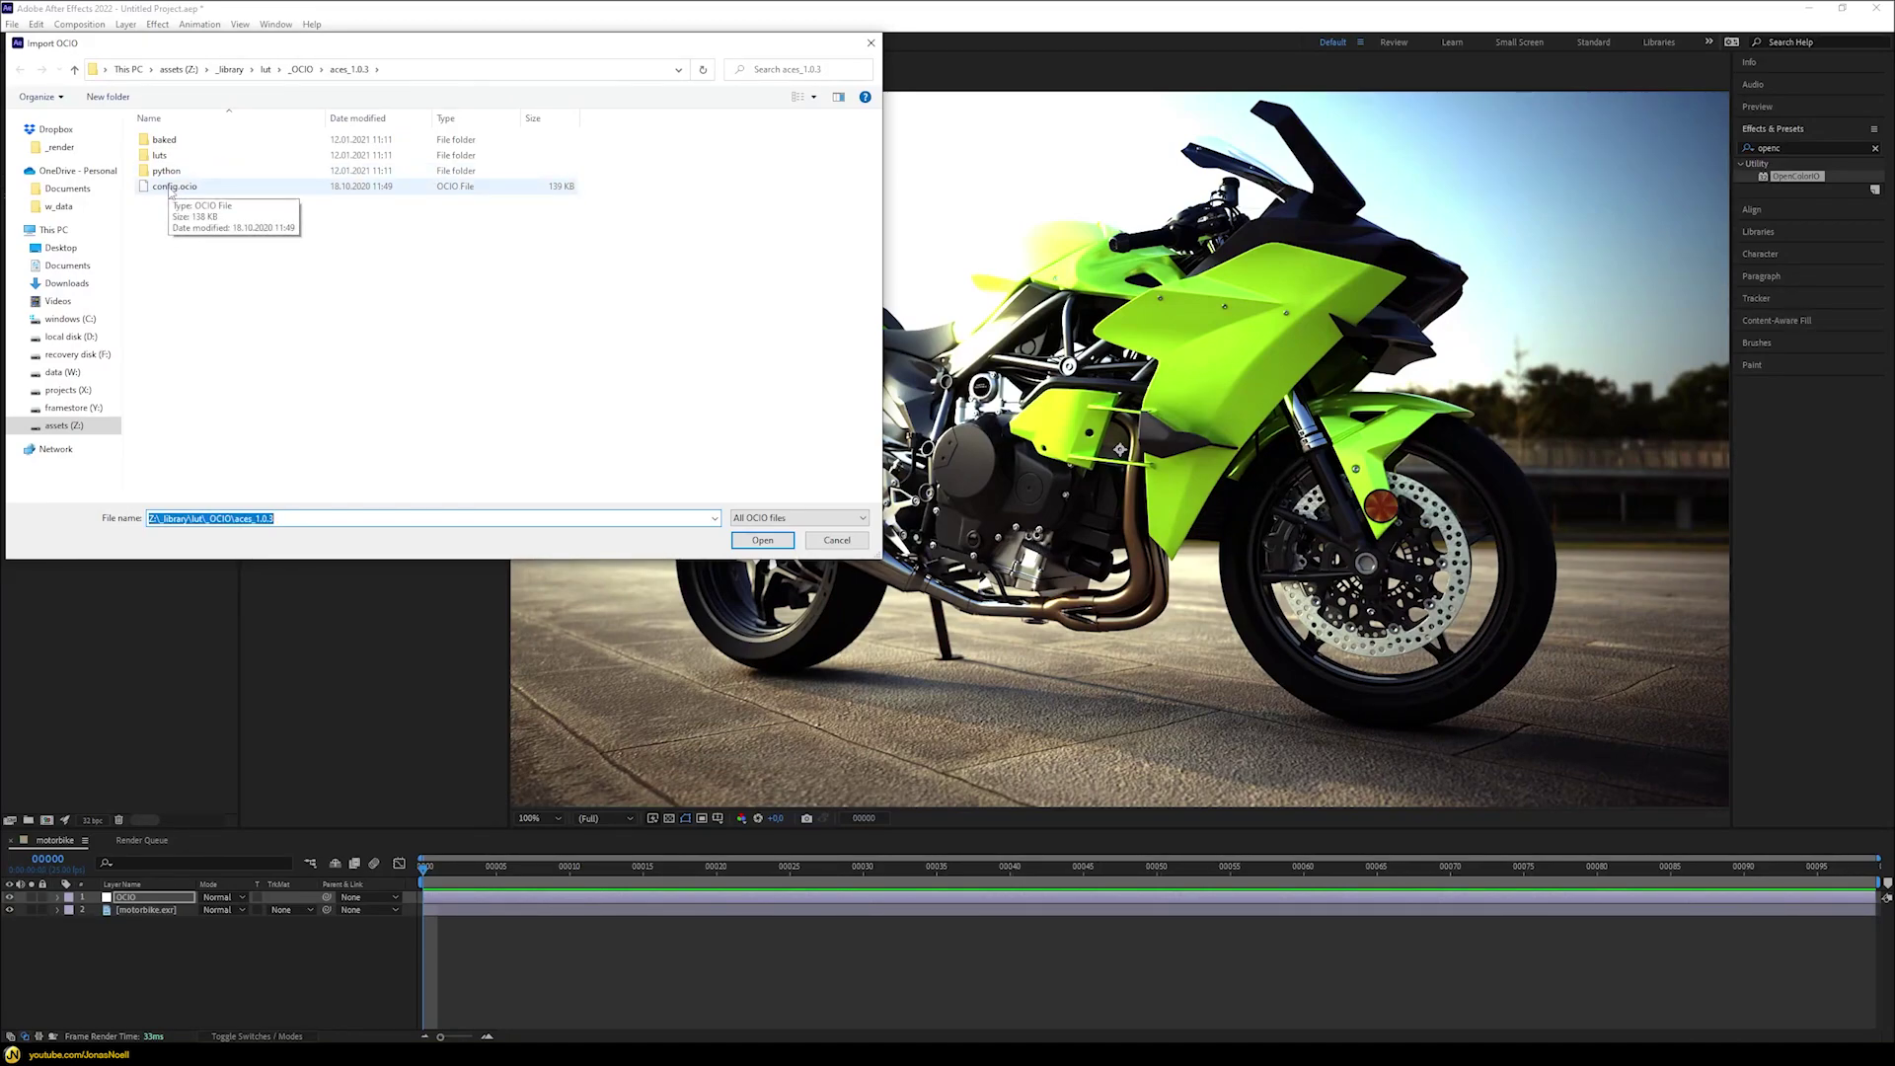
{"action": "double_click", "coordinate": [174, 187]}
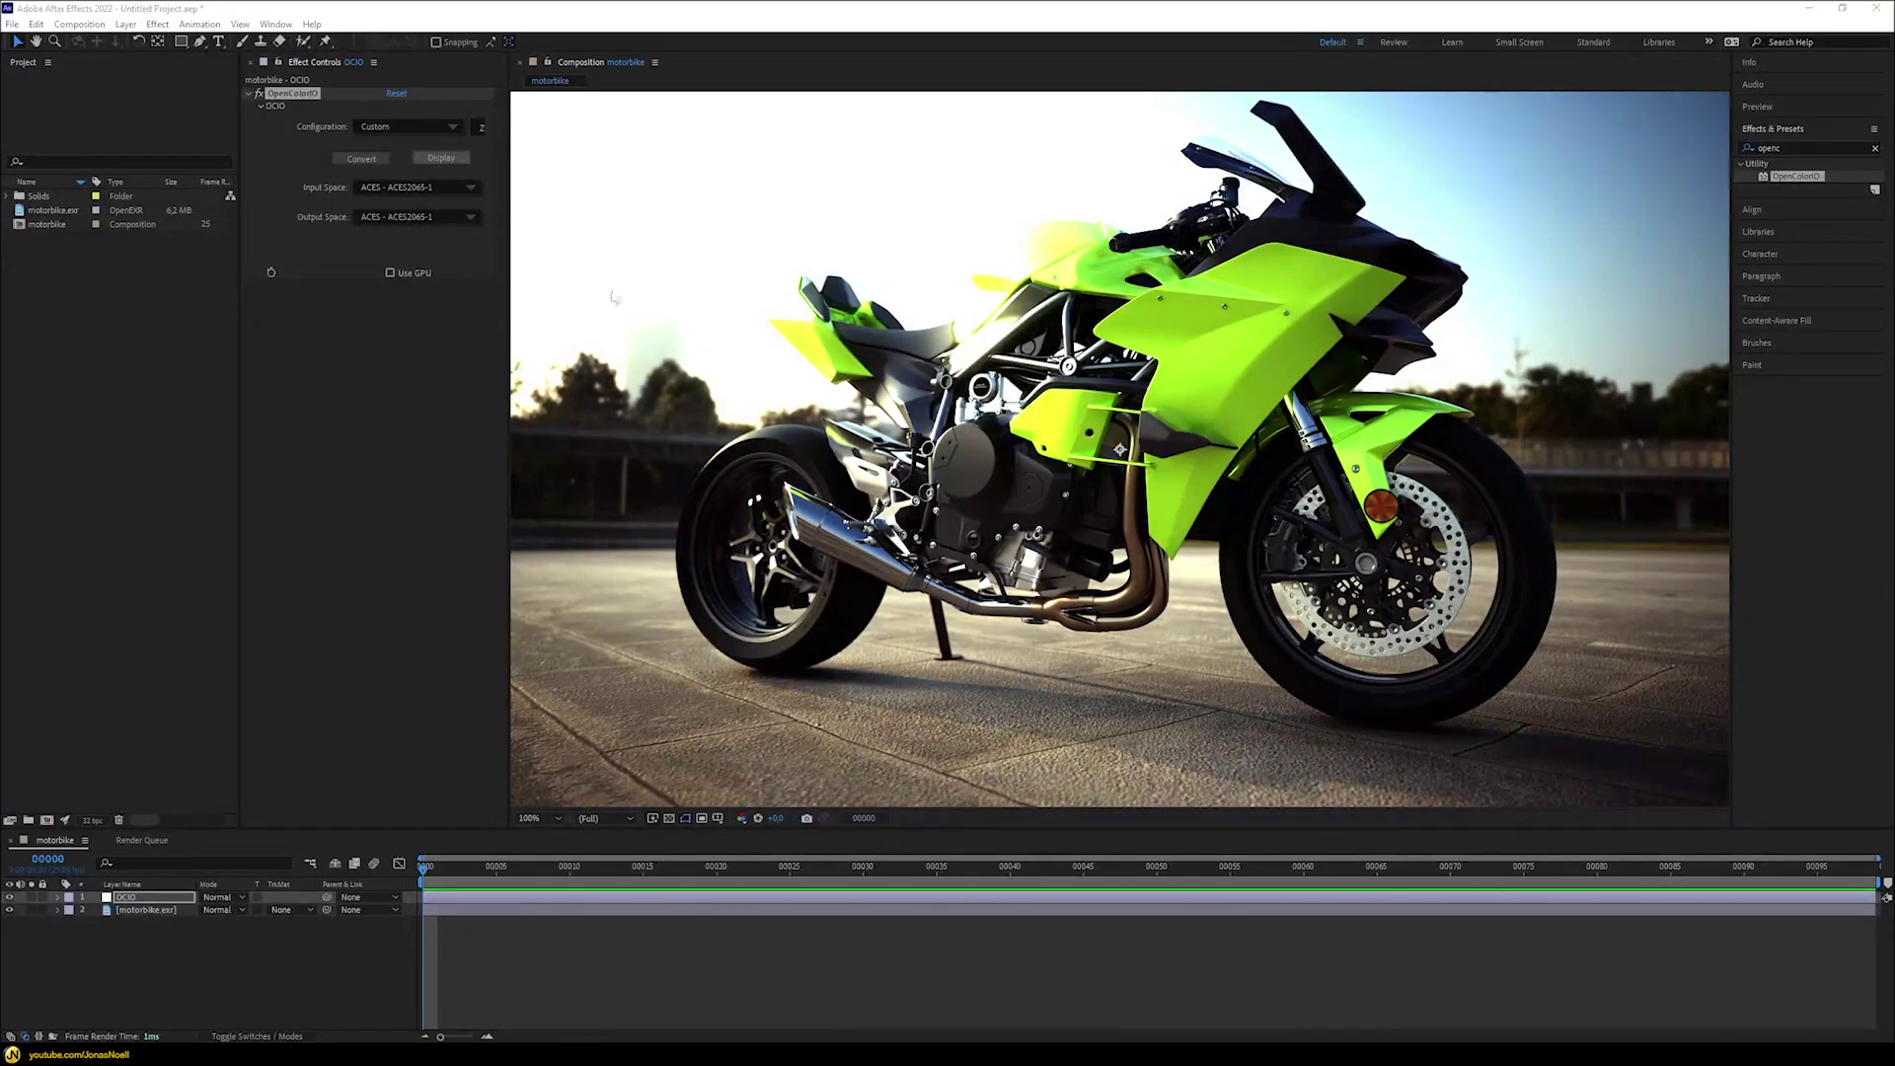
- Set the OpenColorIO effect's input space to ACES - ACEScg and its output space to Output - sRGB
{"action": "left_click", "coordinate": [413, 186]}
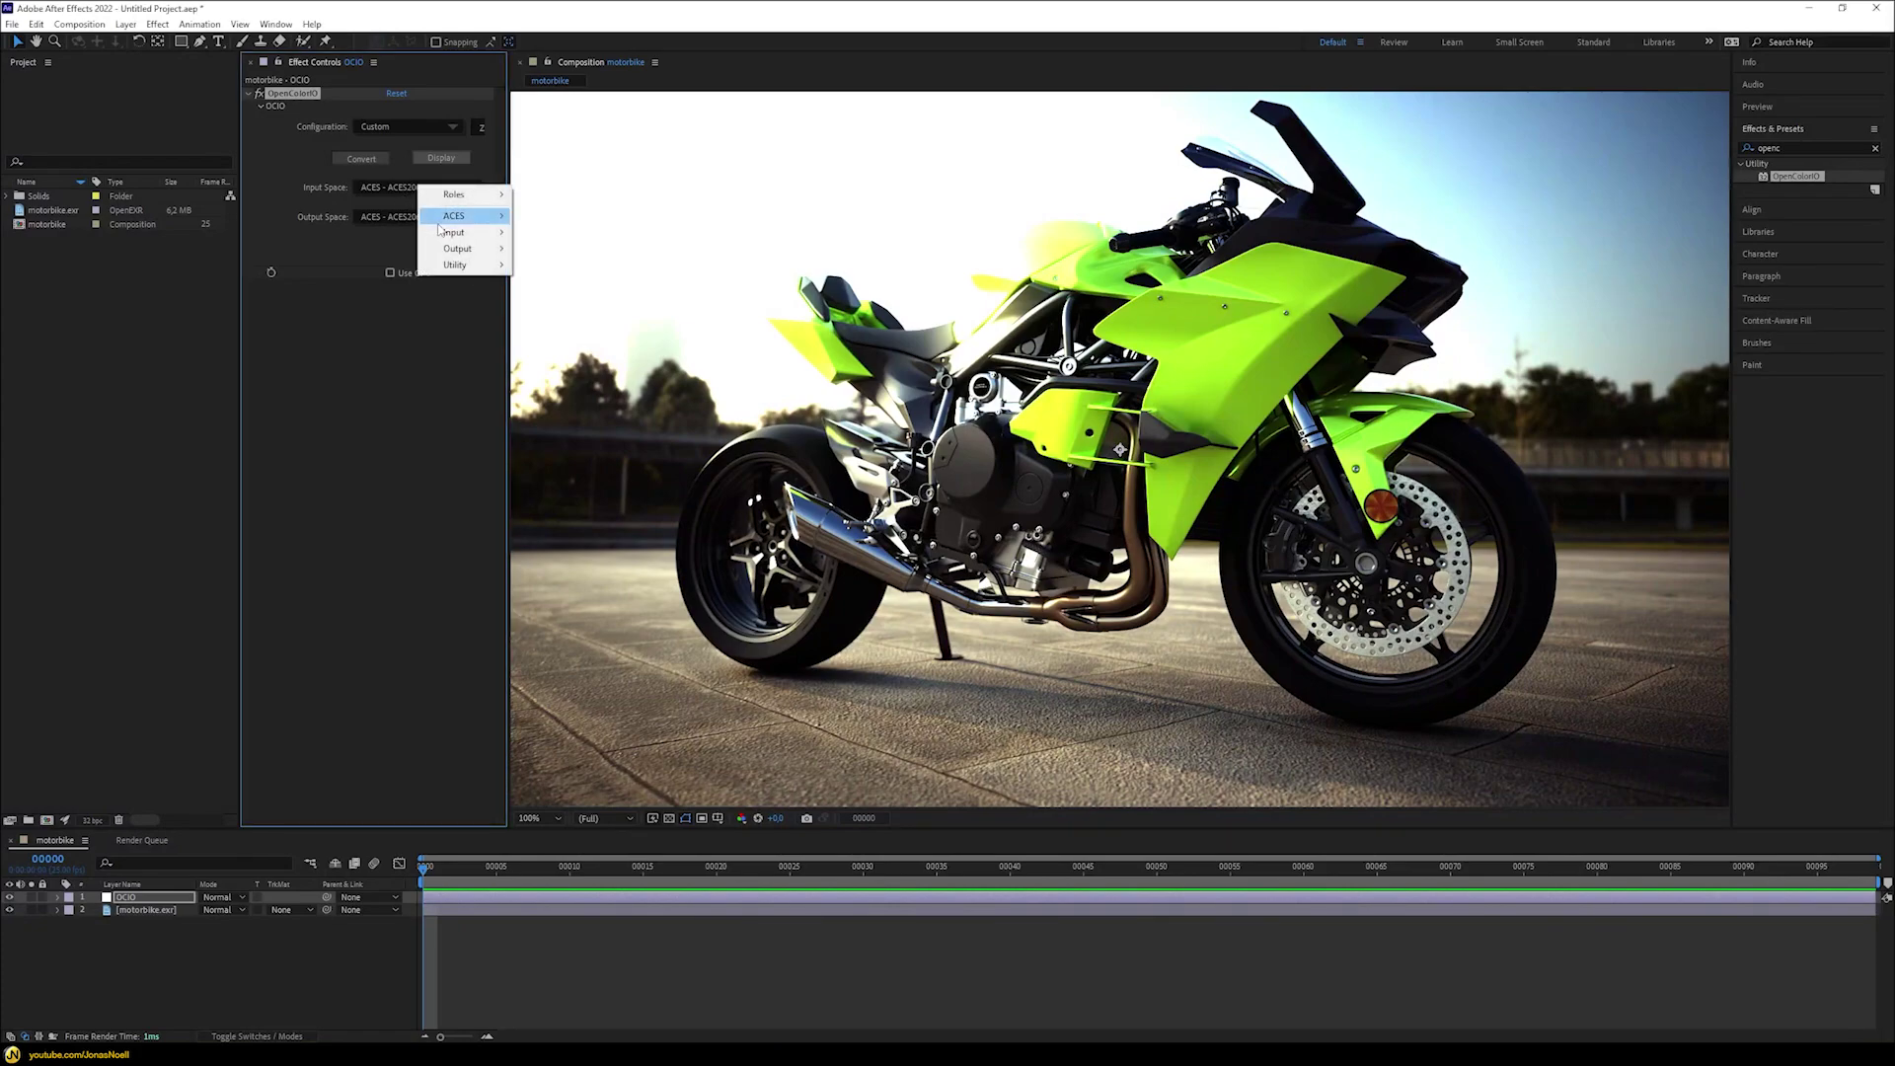
{"action": "mouse_move", "coordinate": [463, 215]}
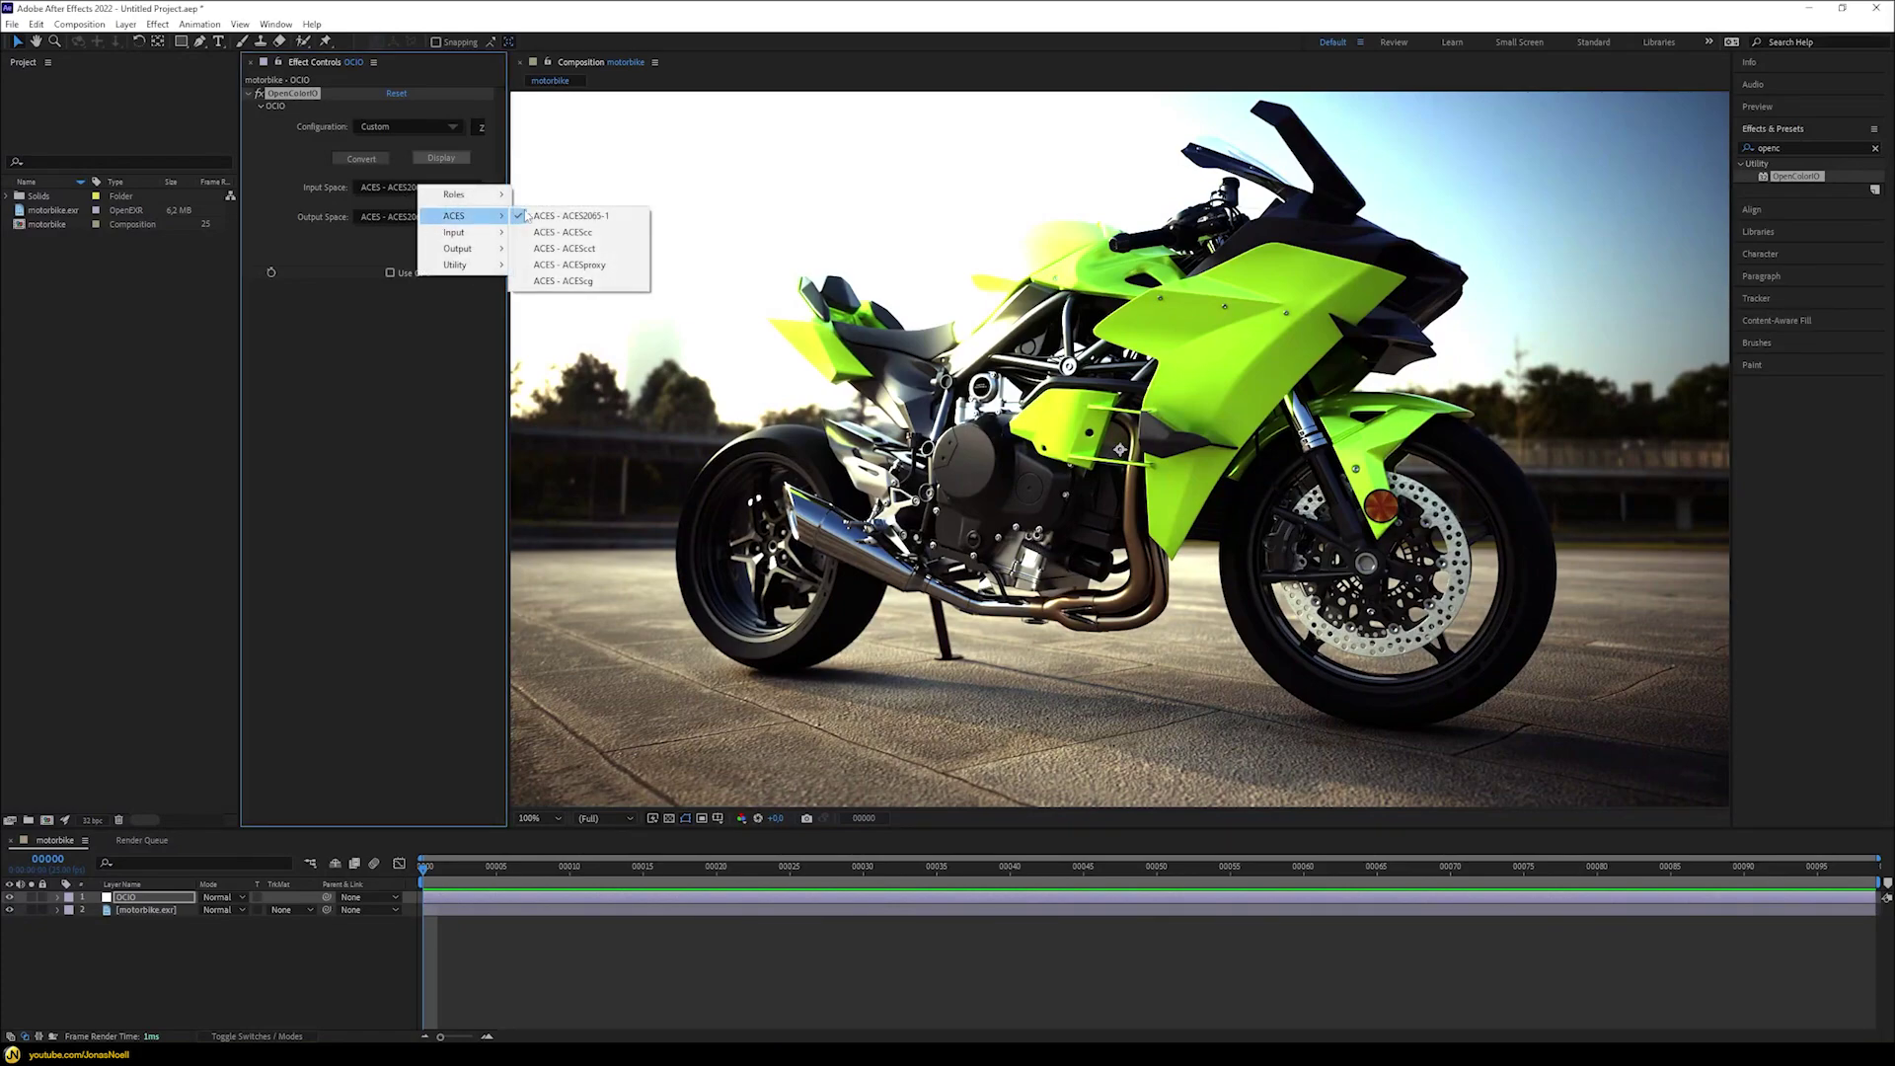
{"action": "left_click", "coordinate": [560, 281]}
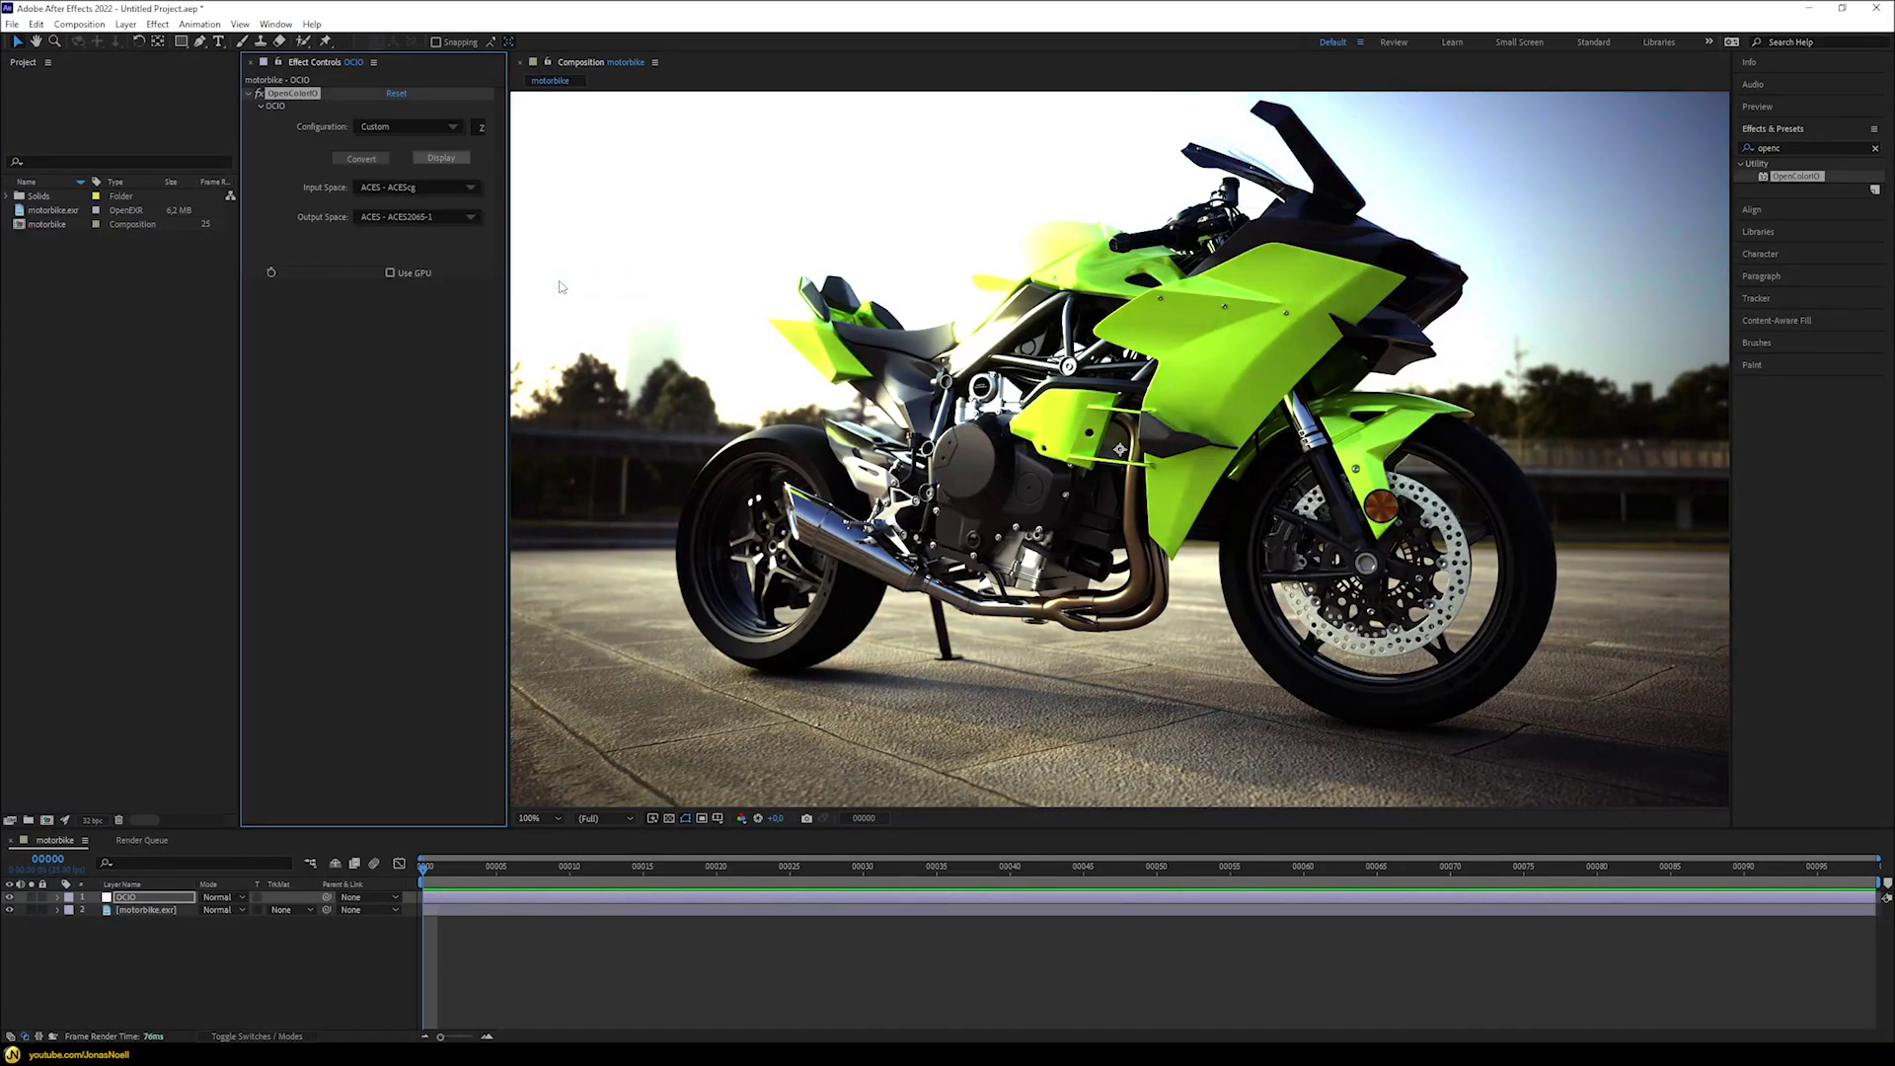
{"action": "left_click", "coordinate": [385, 222]}
{"action": "mouse_move", "coordinate": [442, 286]}
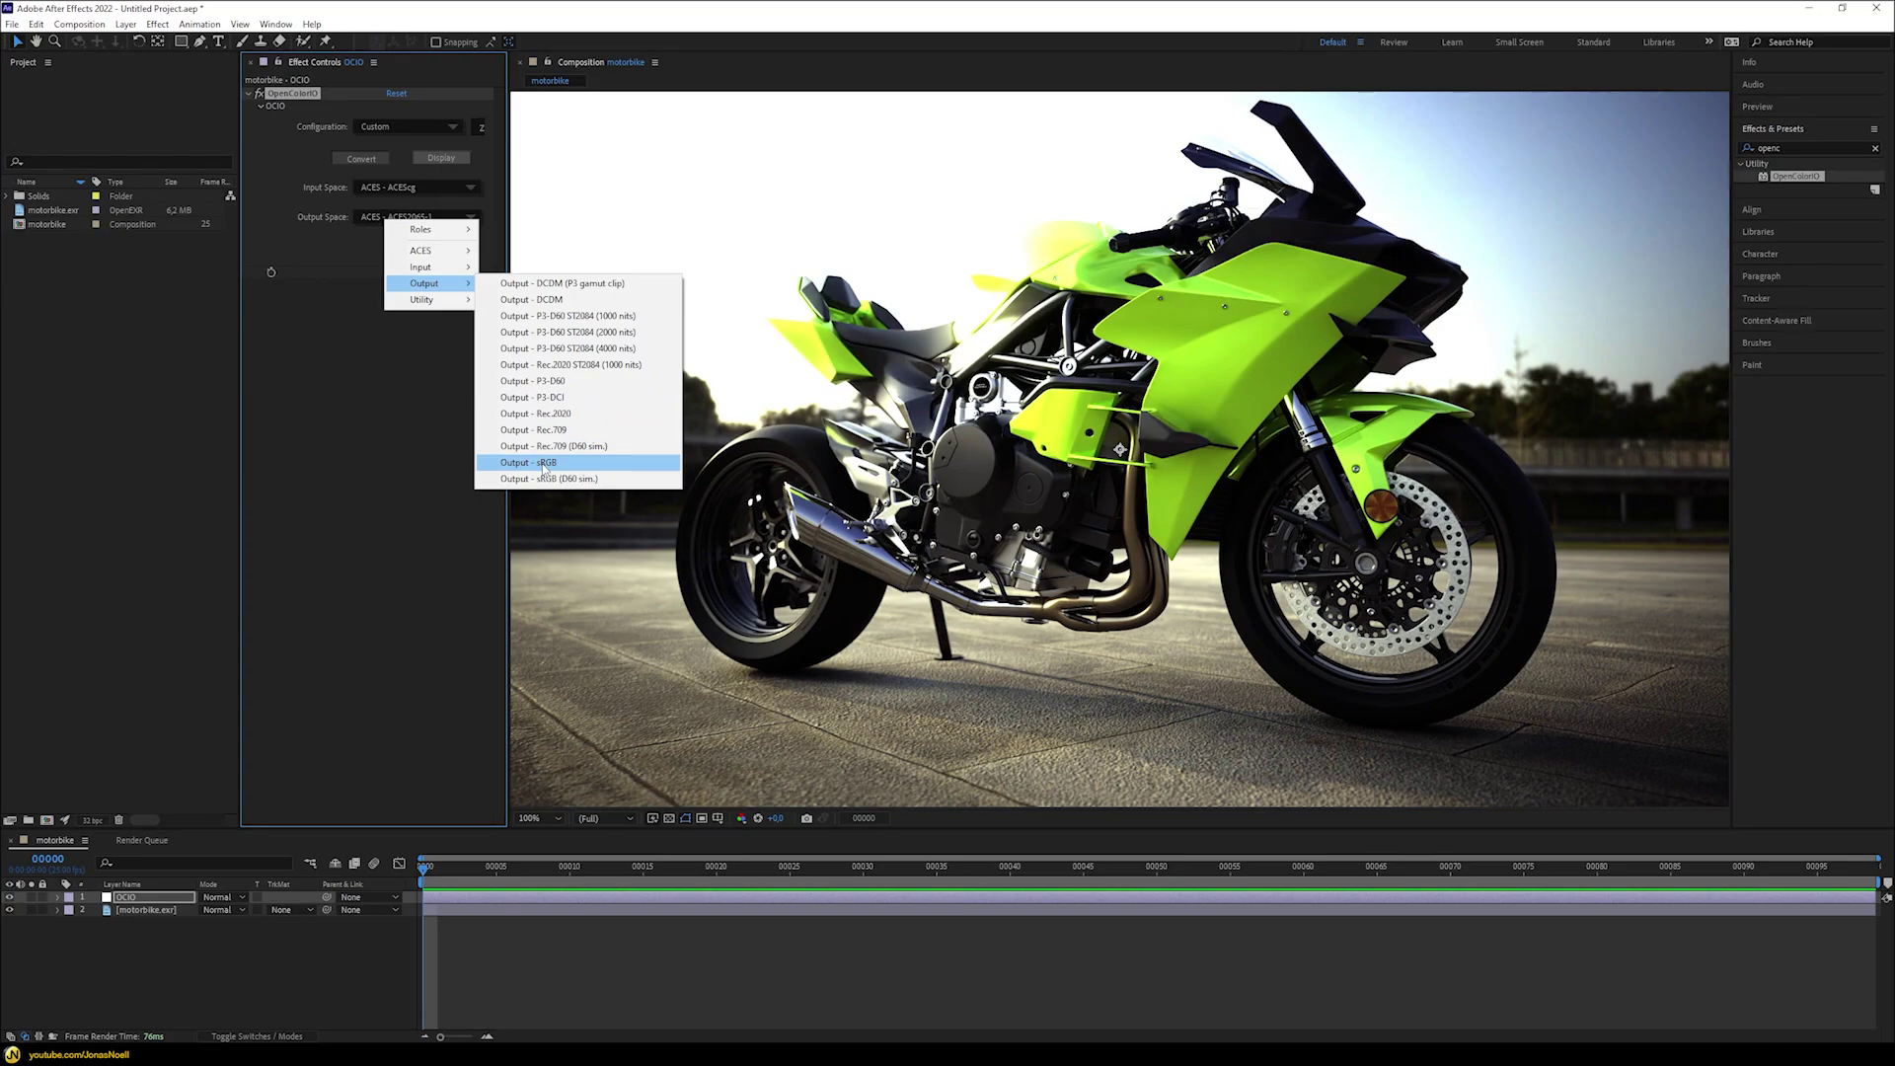
{"action": "left_click", "coordinate": [544, 465]}
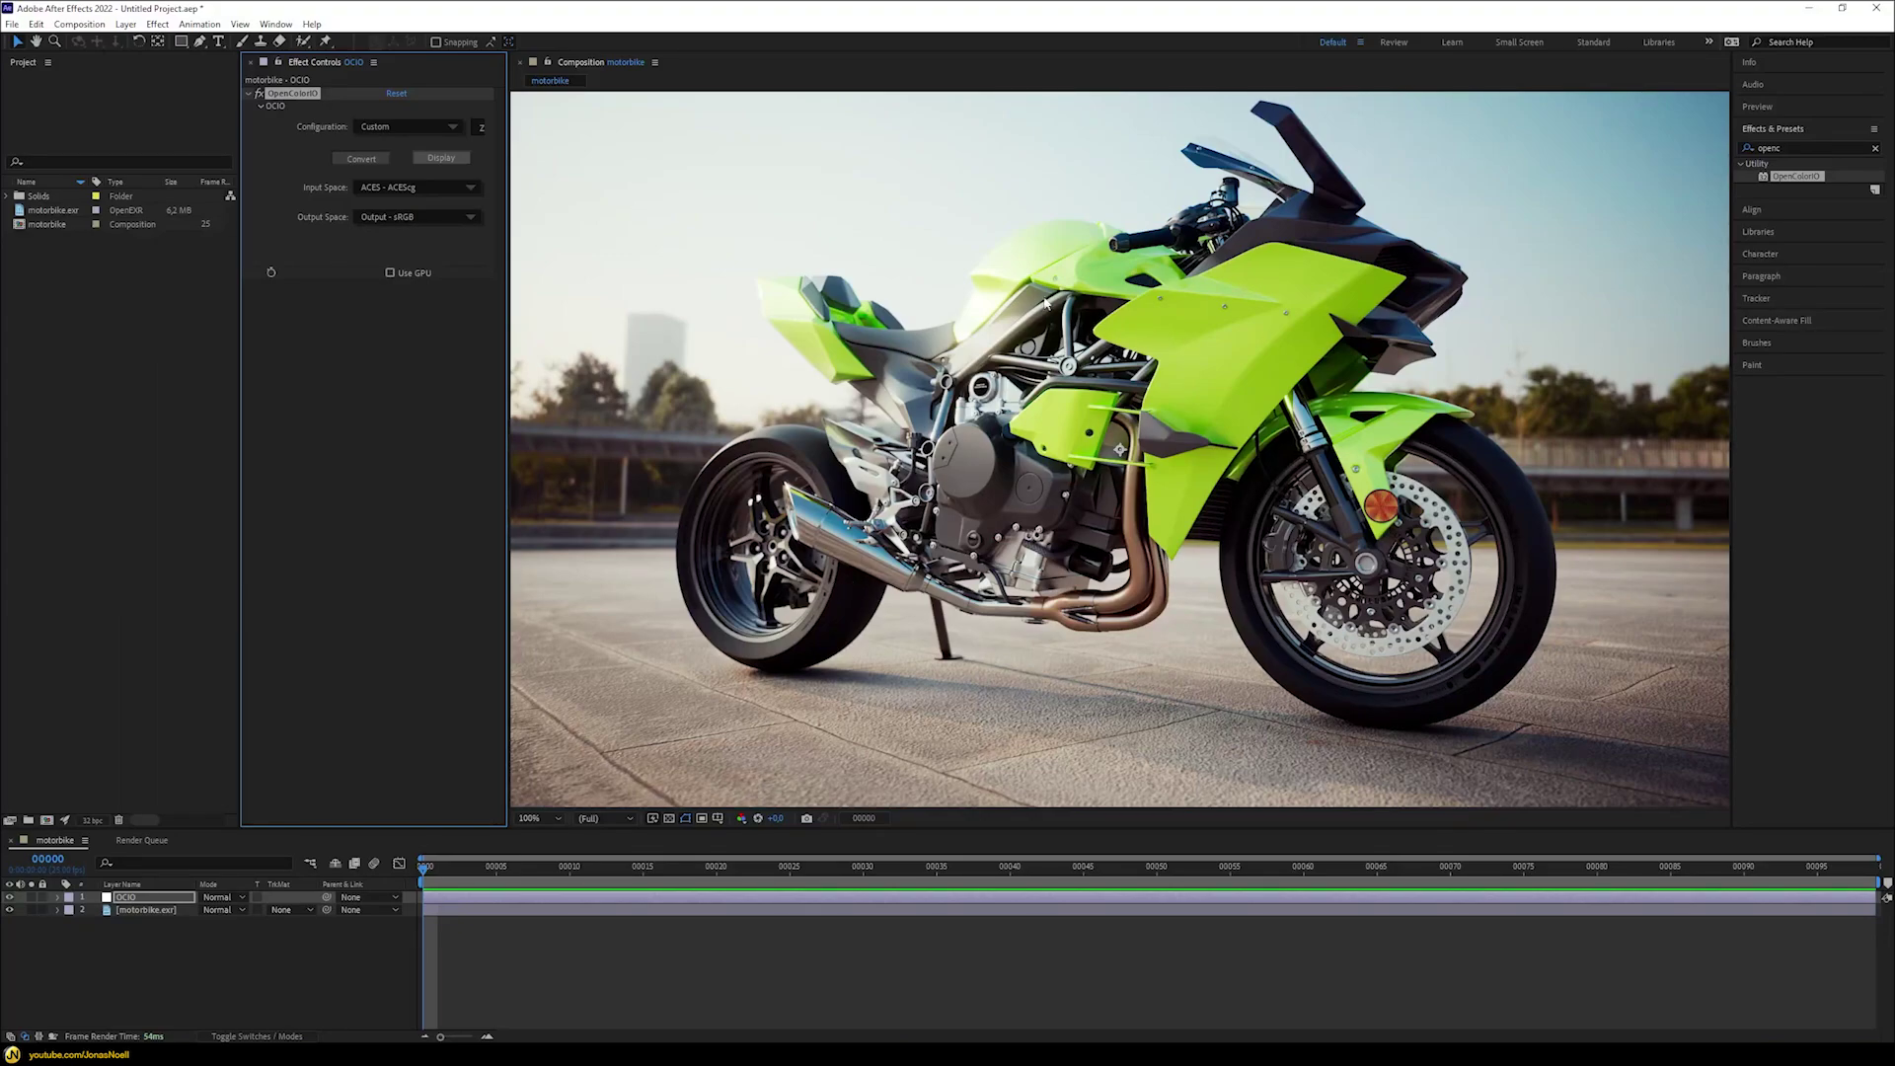
{"action": "key", "text": "alt+Tab"}
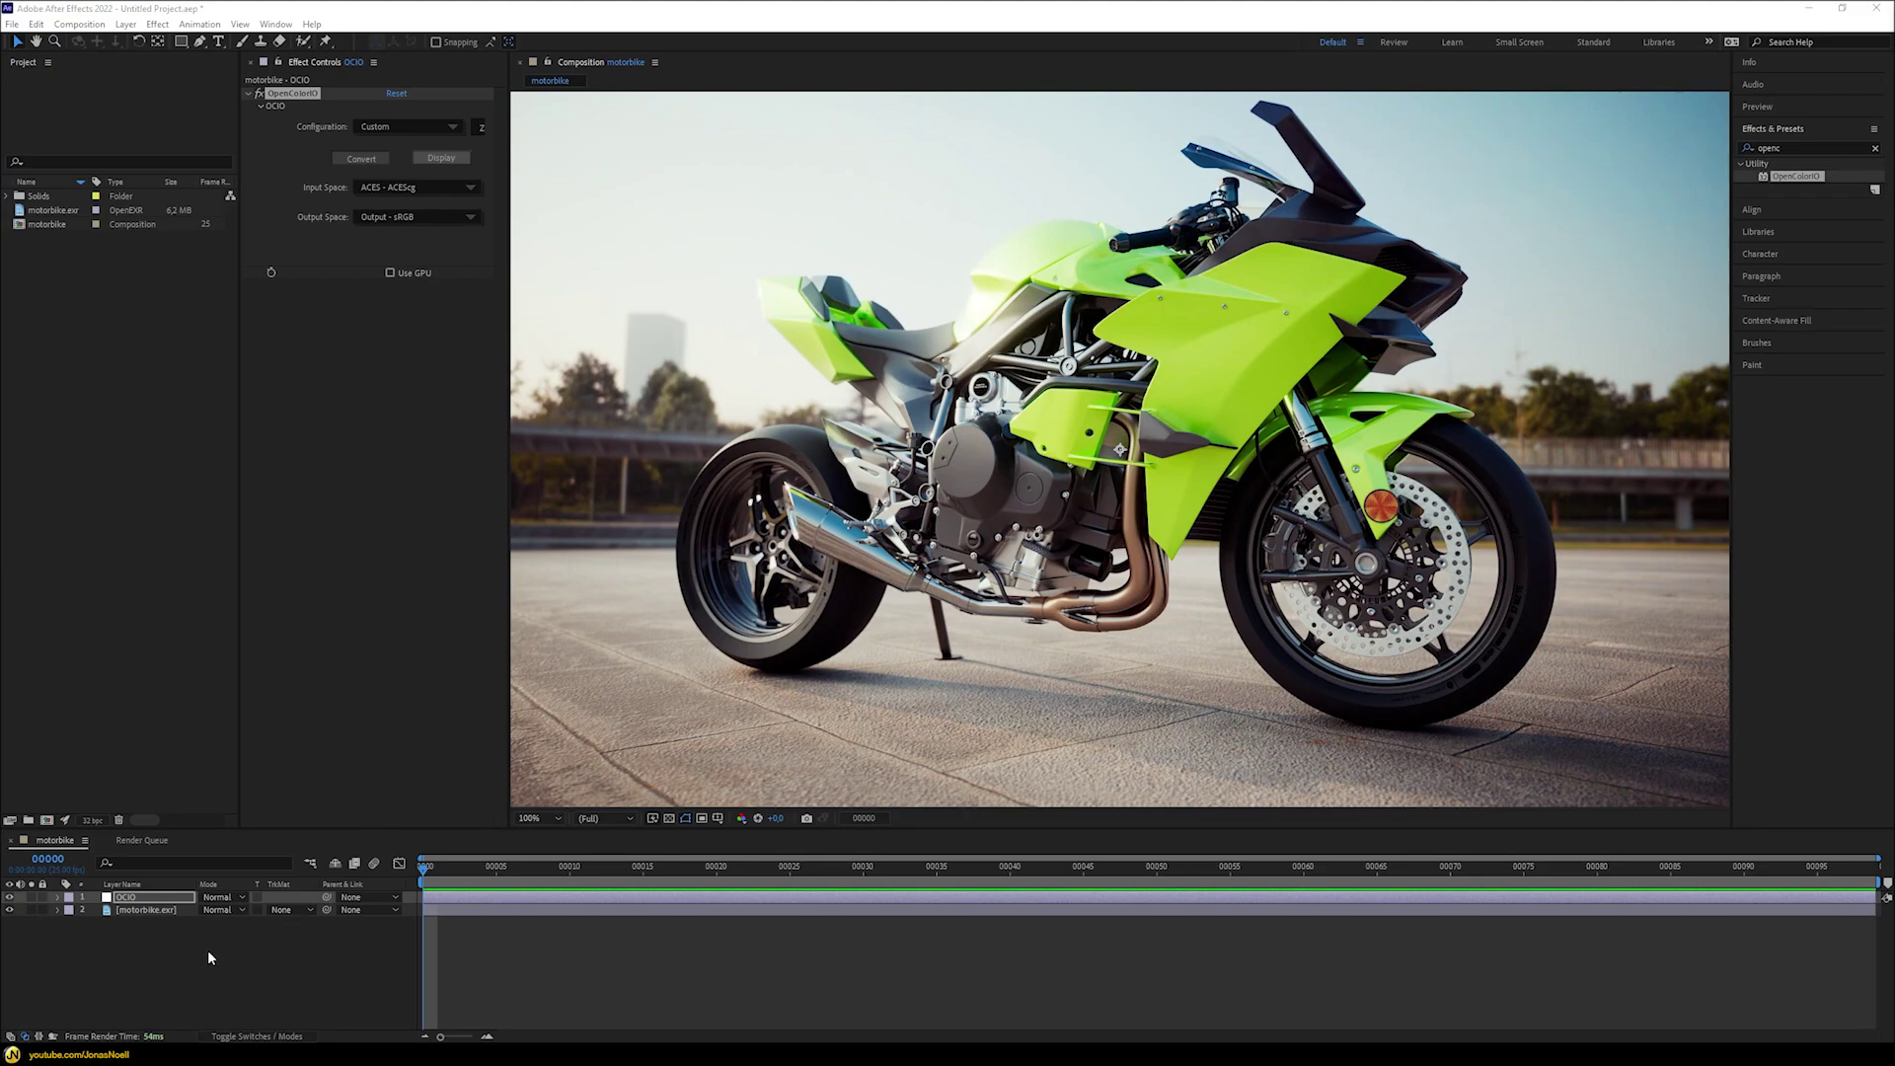
{"action": "left_click", "coordinate": [179, 954]}
{"action": "right_click", "coordinate": [179, 953]}
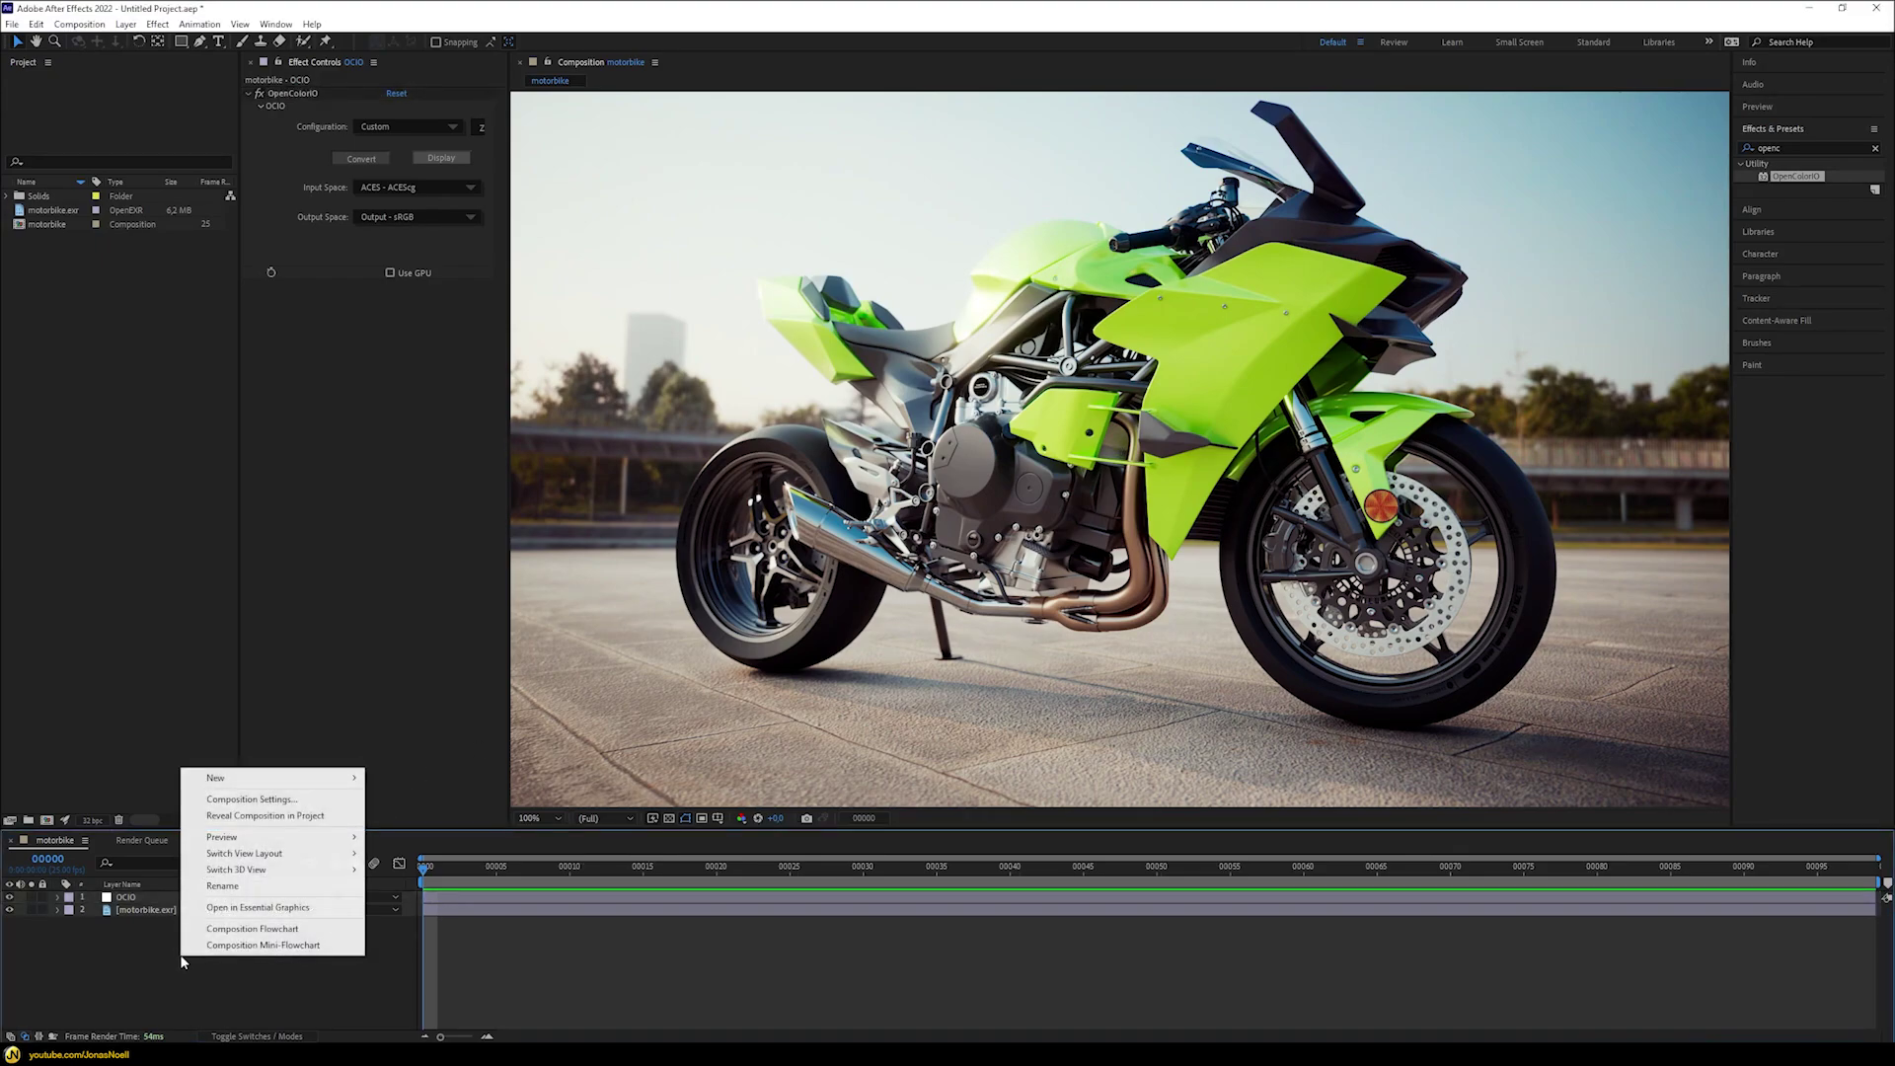
{"action": "left_click", "coordinate": [107, 956]}
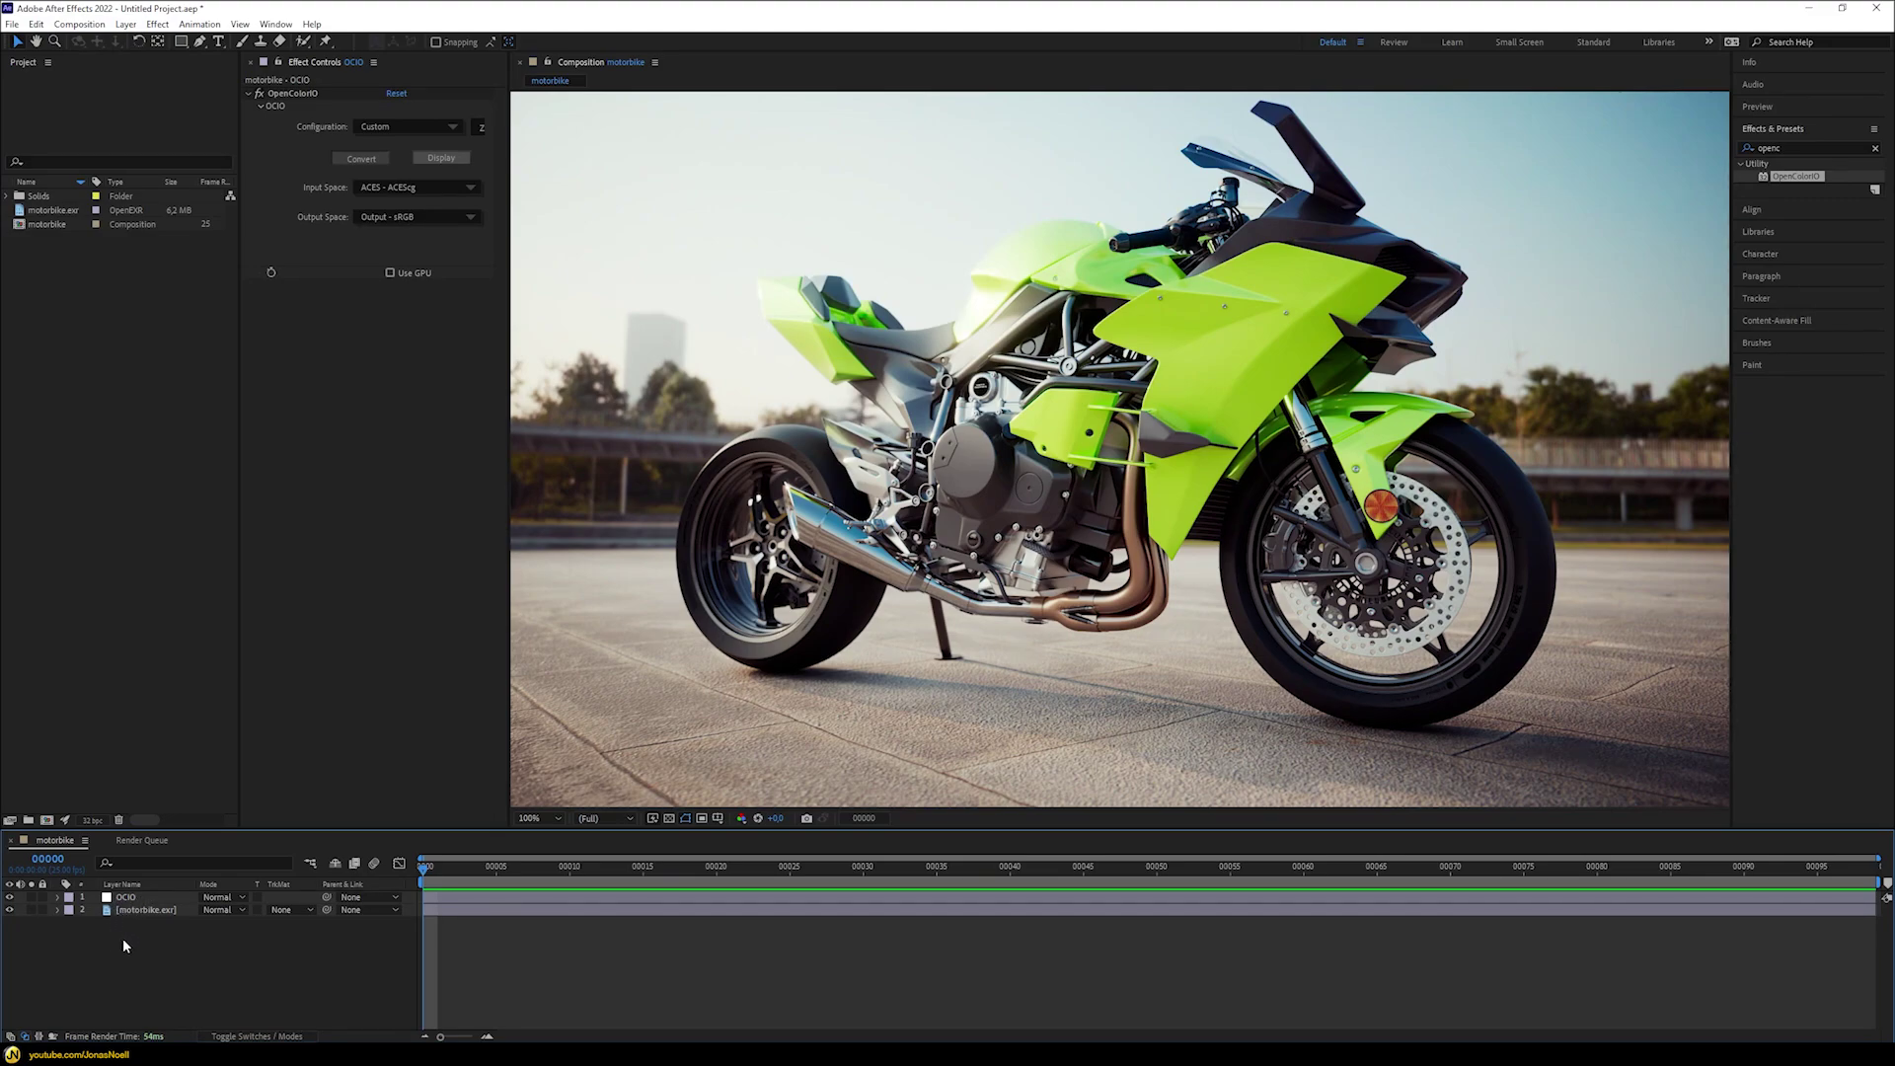
- Add an adjustment layer named ColorCorrection and place it between the OCIO layer and motorbike.exr
{"action": "right_click", "coordinate": [123, 946]}
{"action": "mouse_move", "coordinate": [190, 765]}
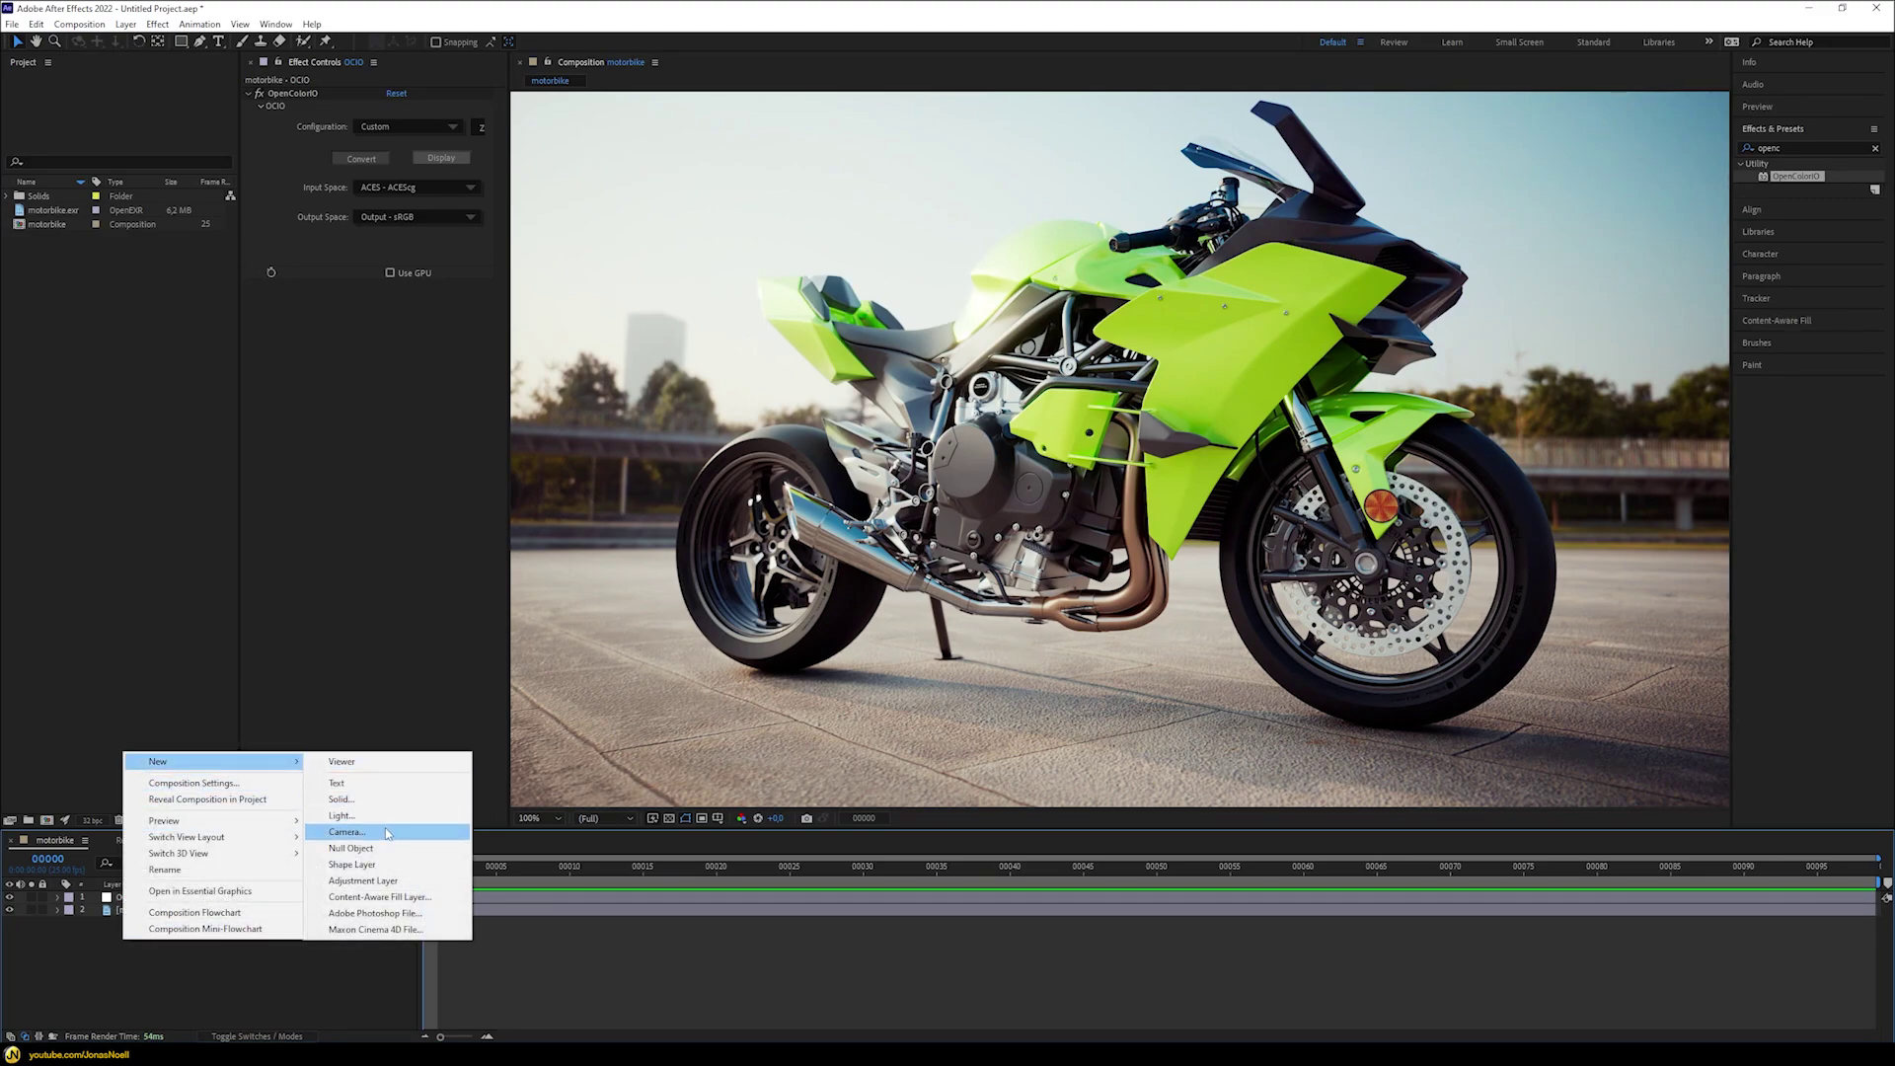
{"action": "left_click", "coordinate": [363, 881]}
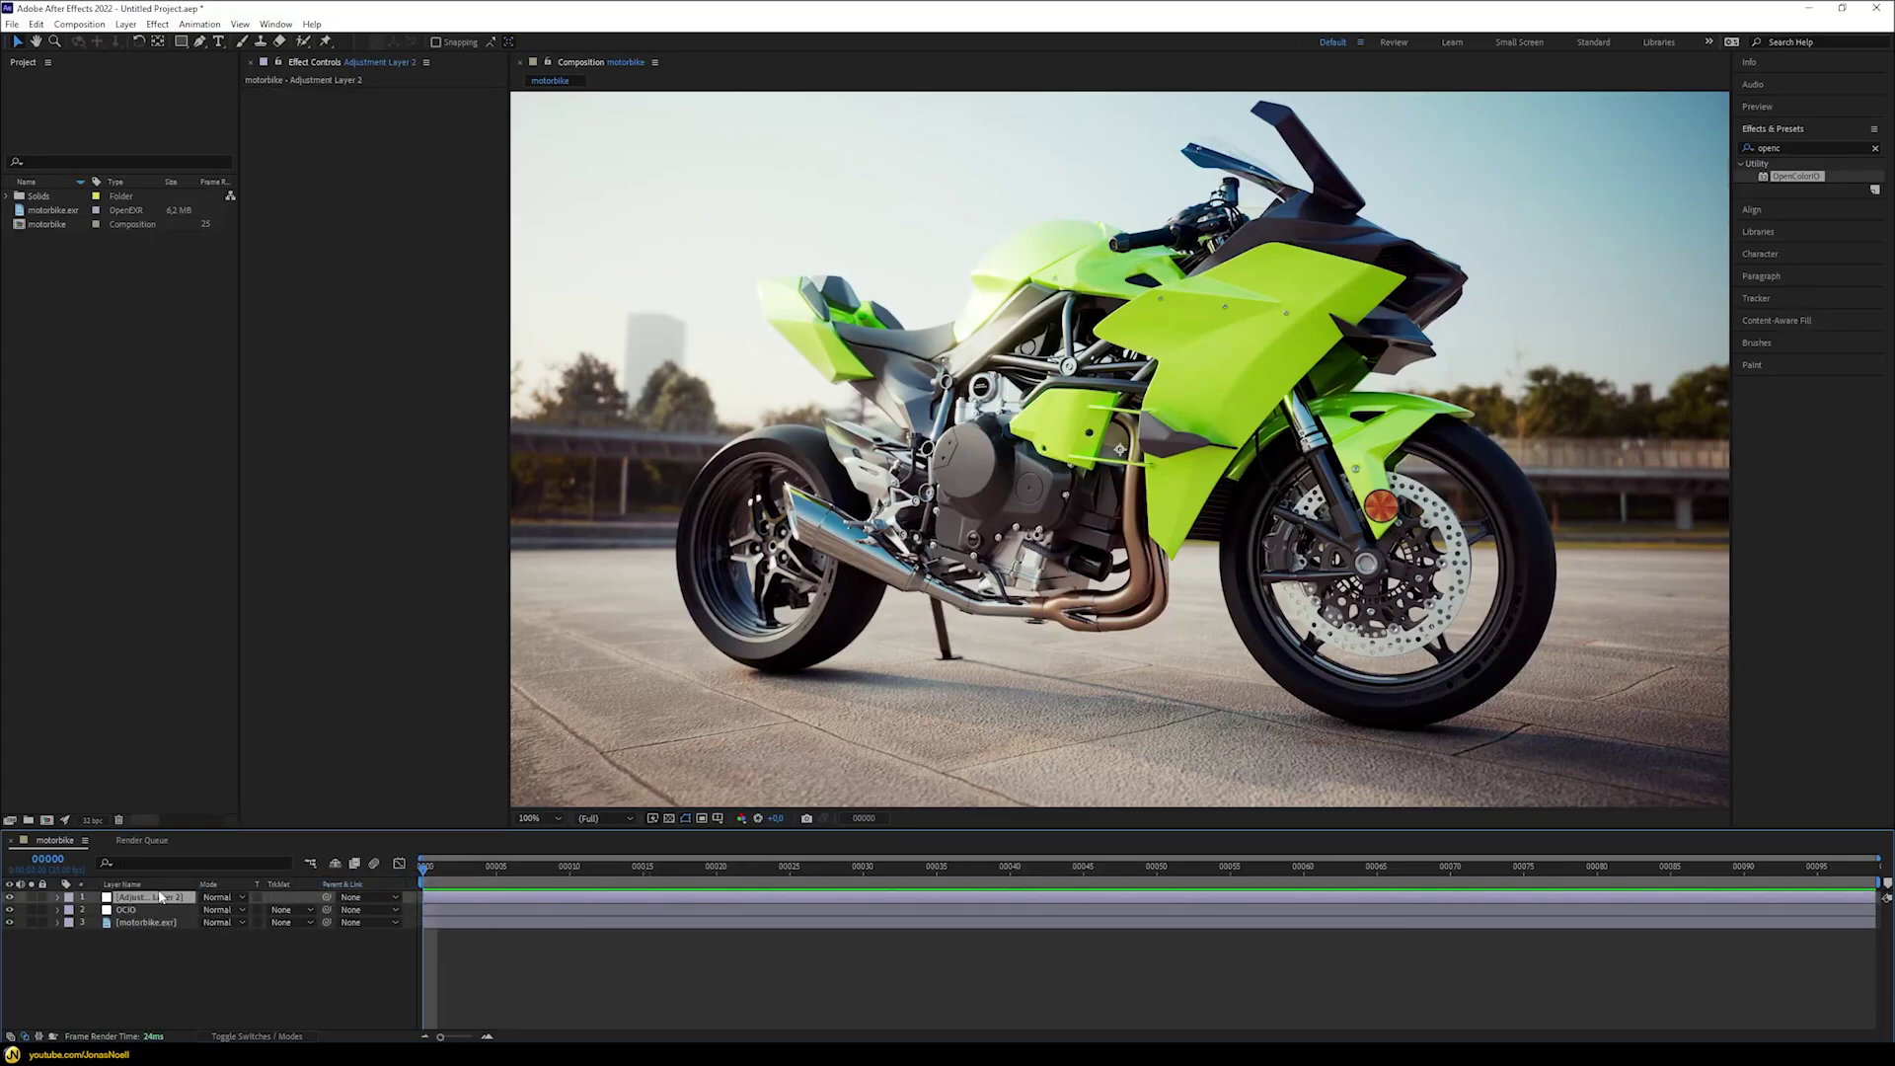
{"action": "key", "text": "Return"}
{"action": "type", "text": "ColorCorrection"}
{"action": "key", "text": "Return"}
{"action": "left_click_drag", "start_coordinate": [164, 900], "coordinate": [156, 916]}
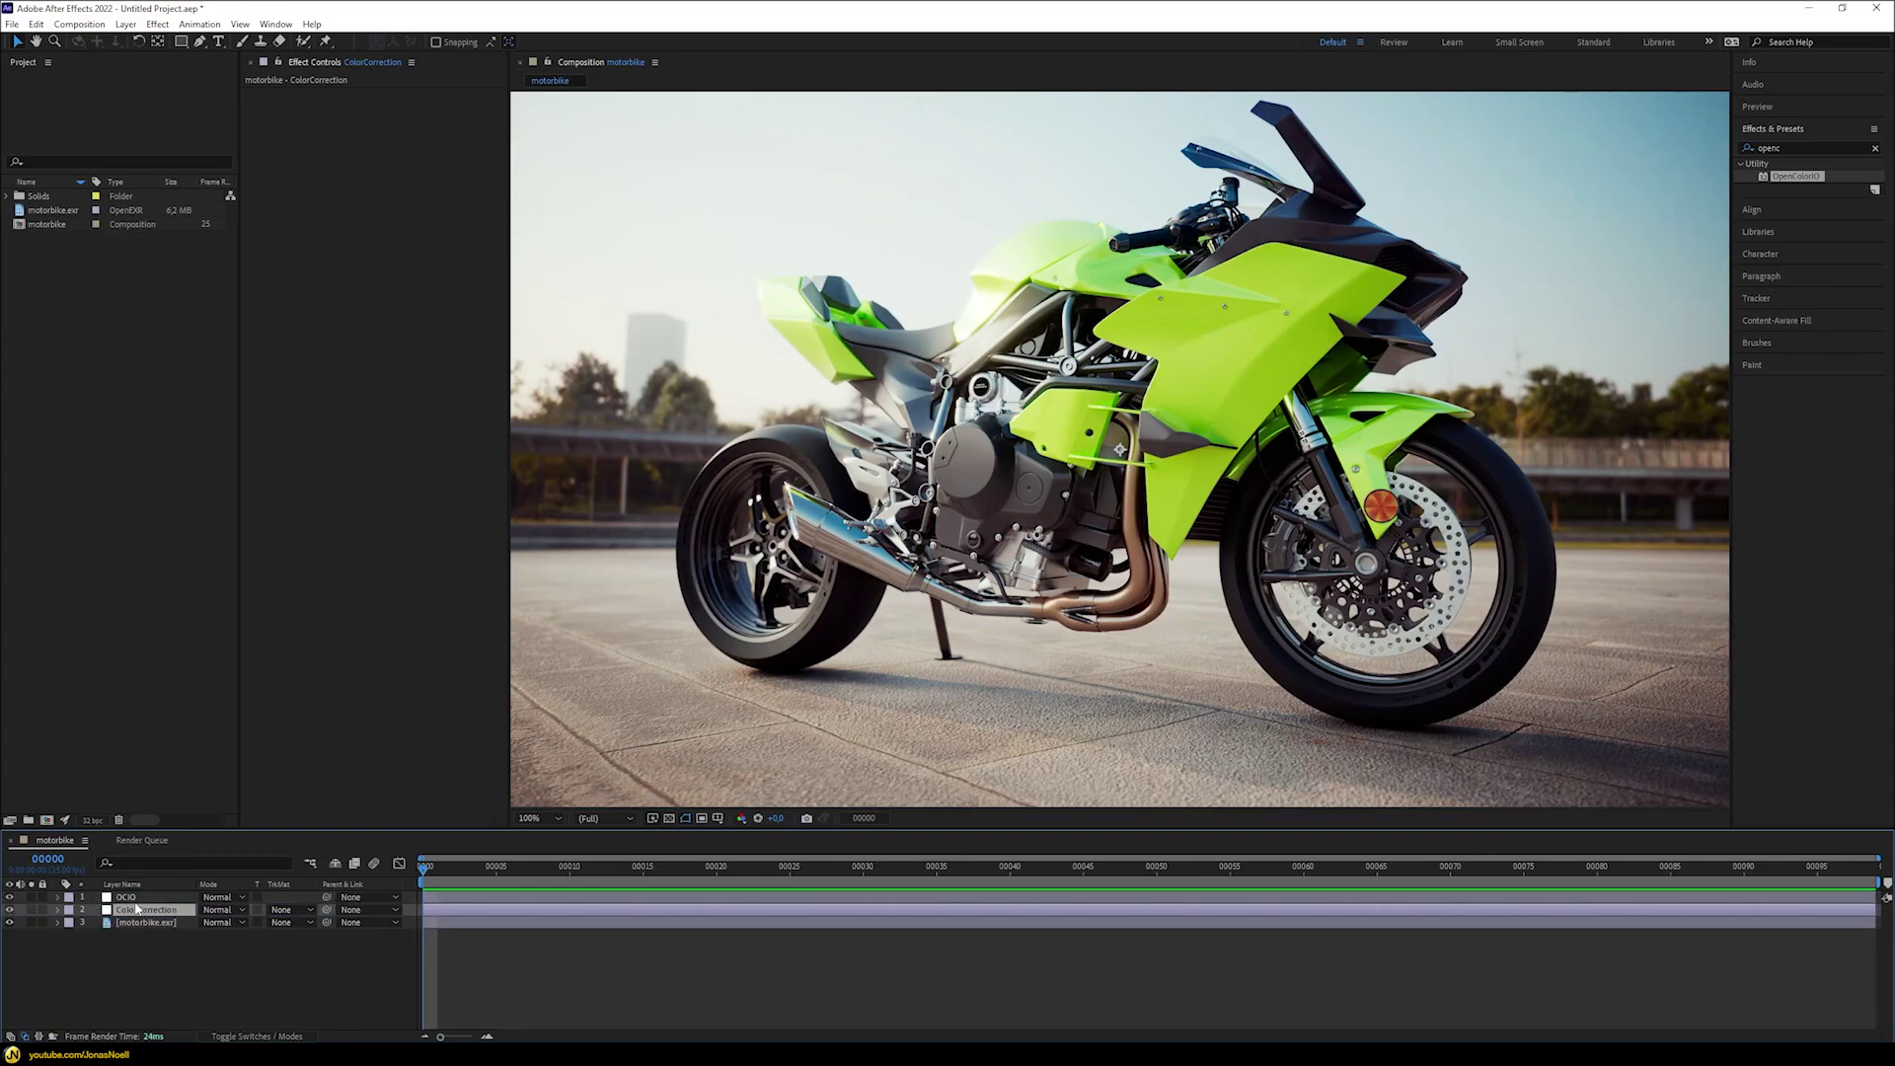
- Find the Exposure effect and apply it to the ColorCorrection layer
{"action": "left_click_drag", "start_coordinate": [1813, 148], "coordinate": [1580, 160]}
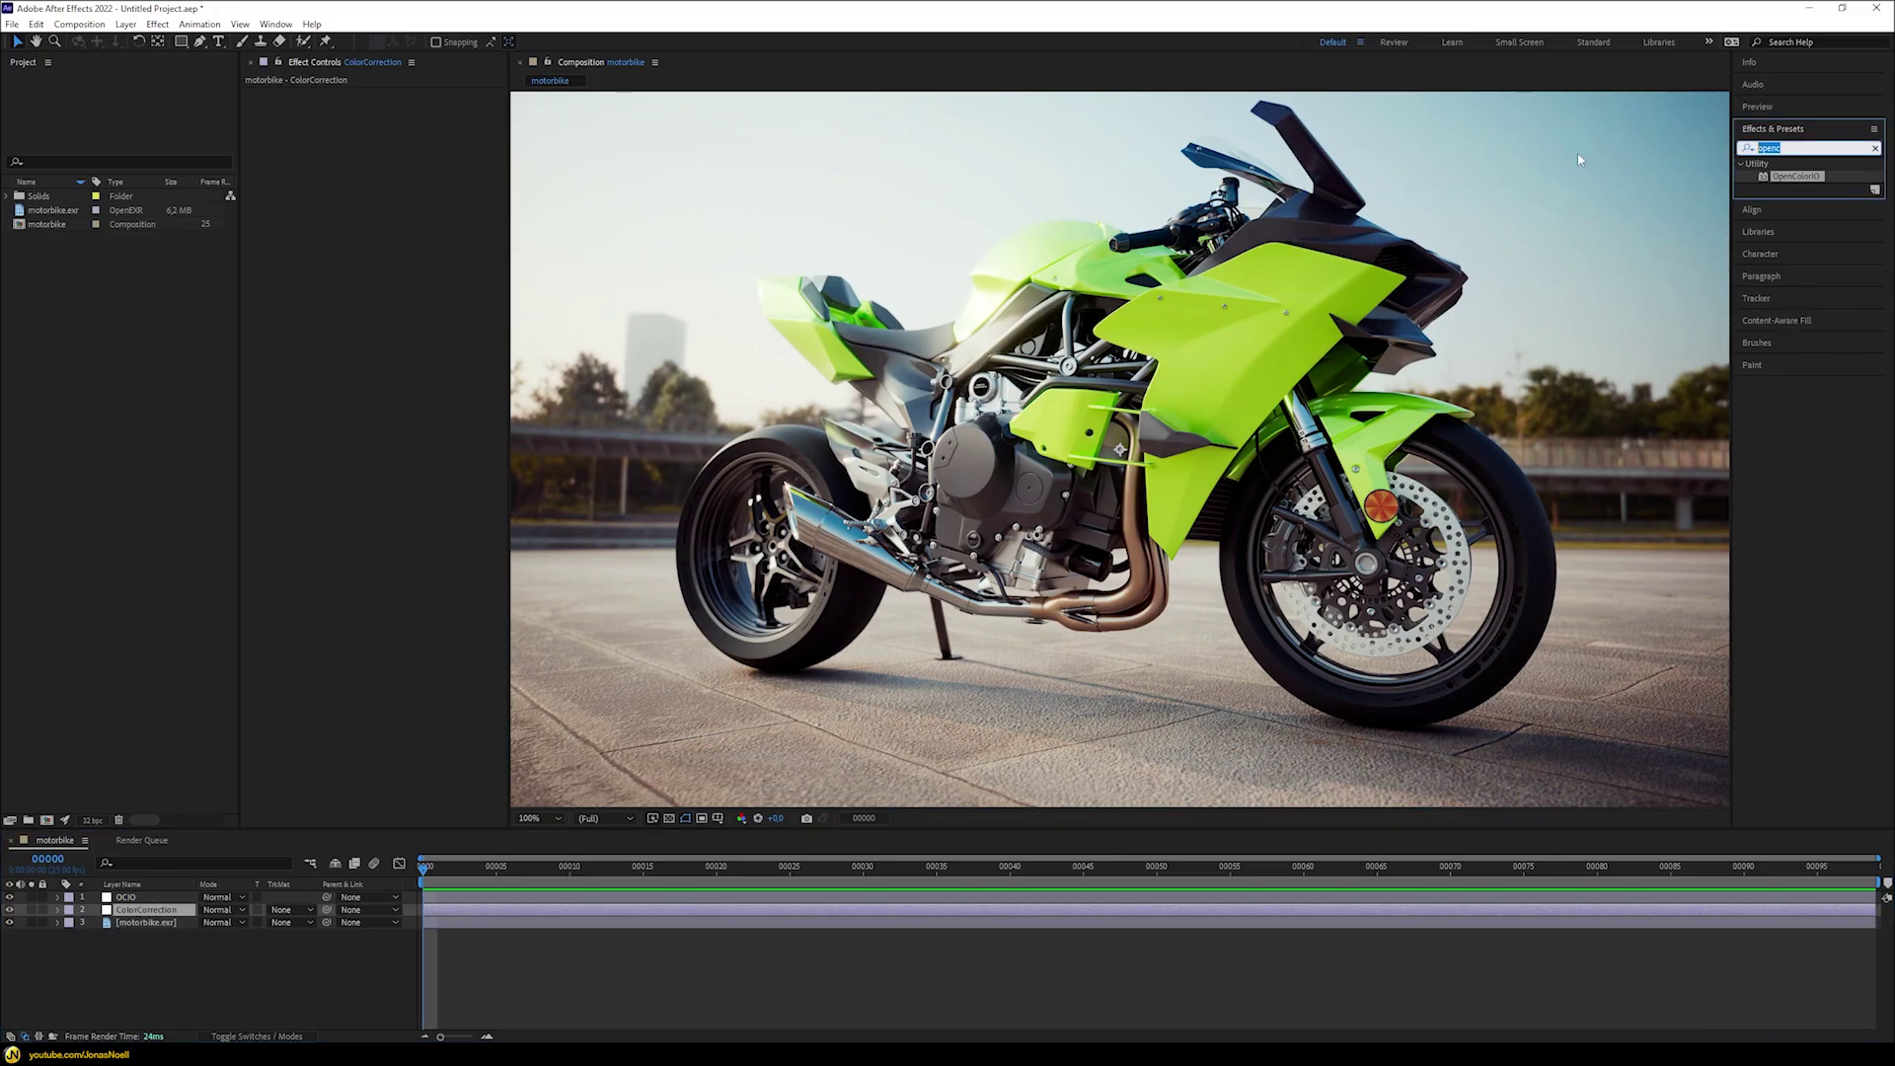
{"action": "type", "text": "expos"}
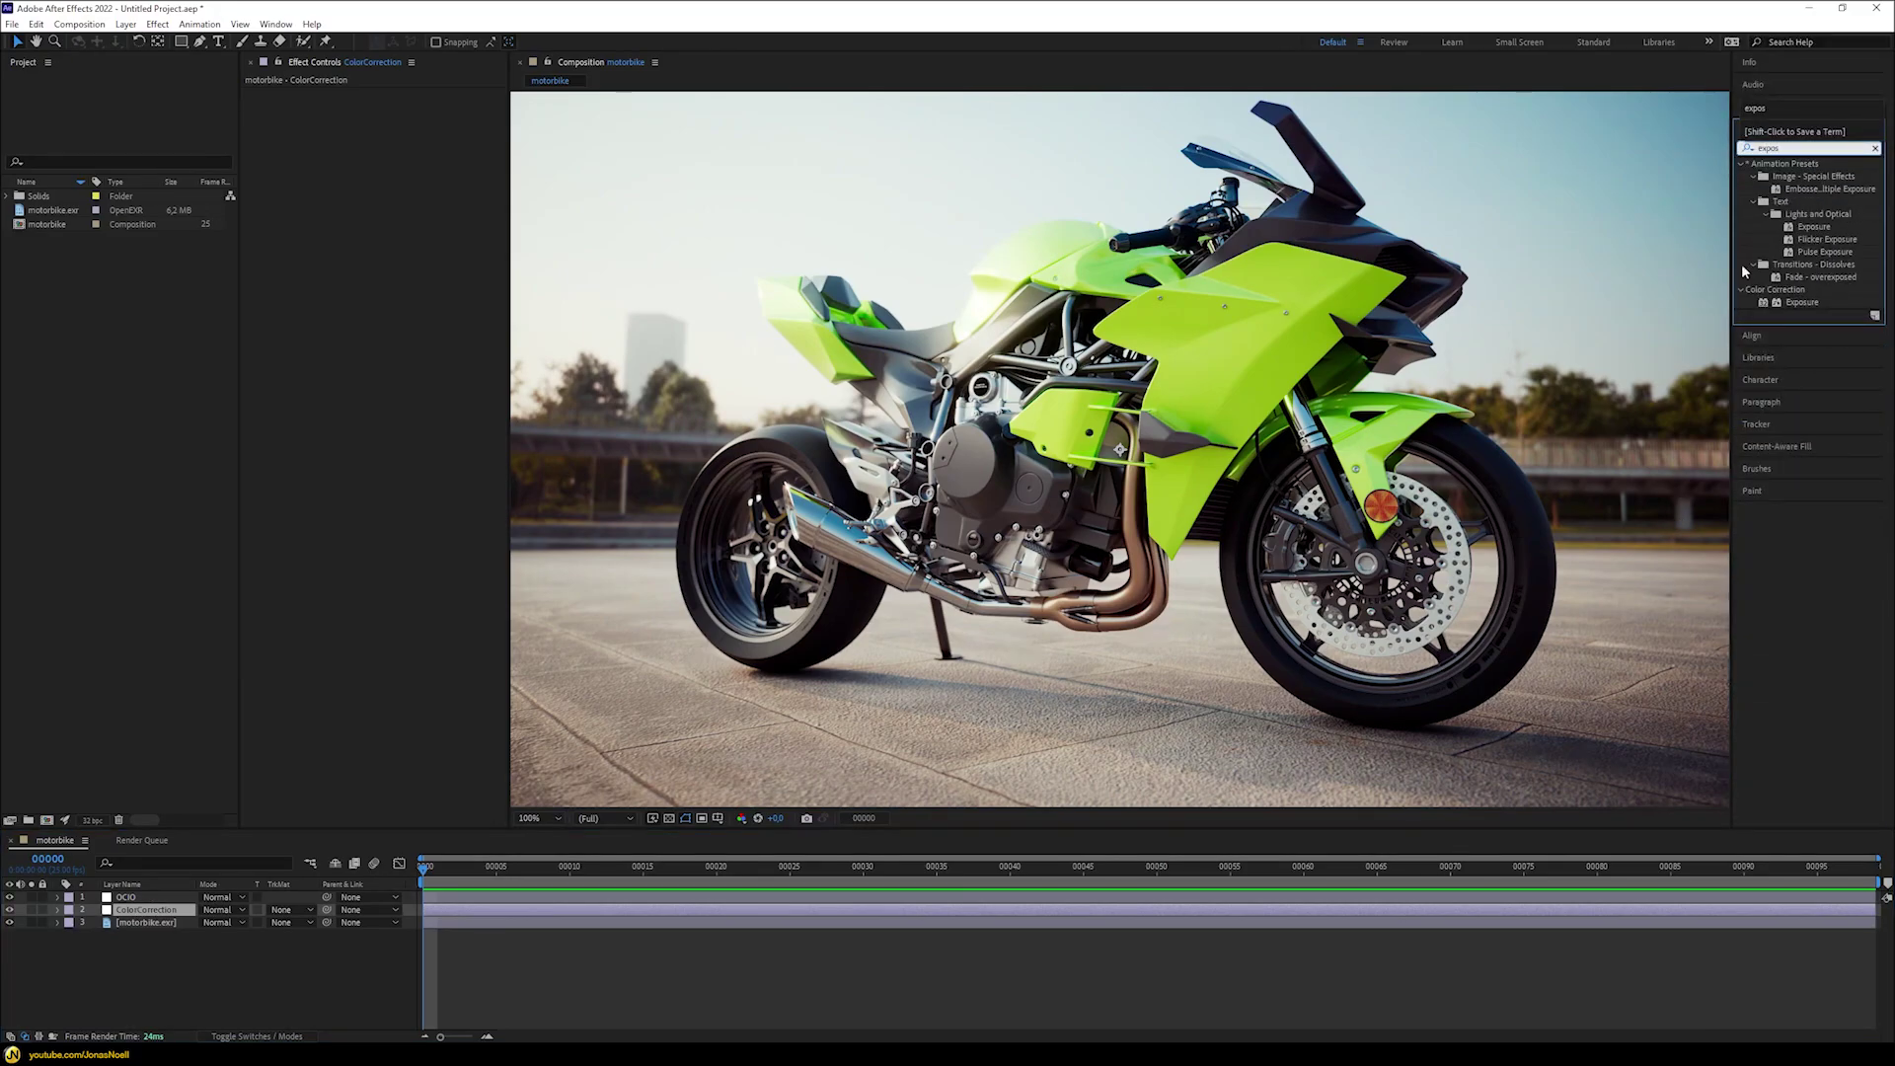
{"action": "left_click_drag", "start_coordinate": [1804, 302], "coordinate": [360, 167]}
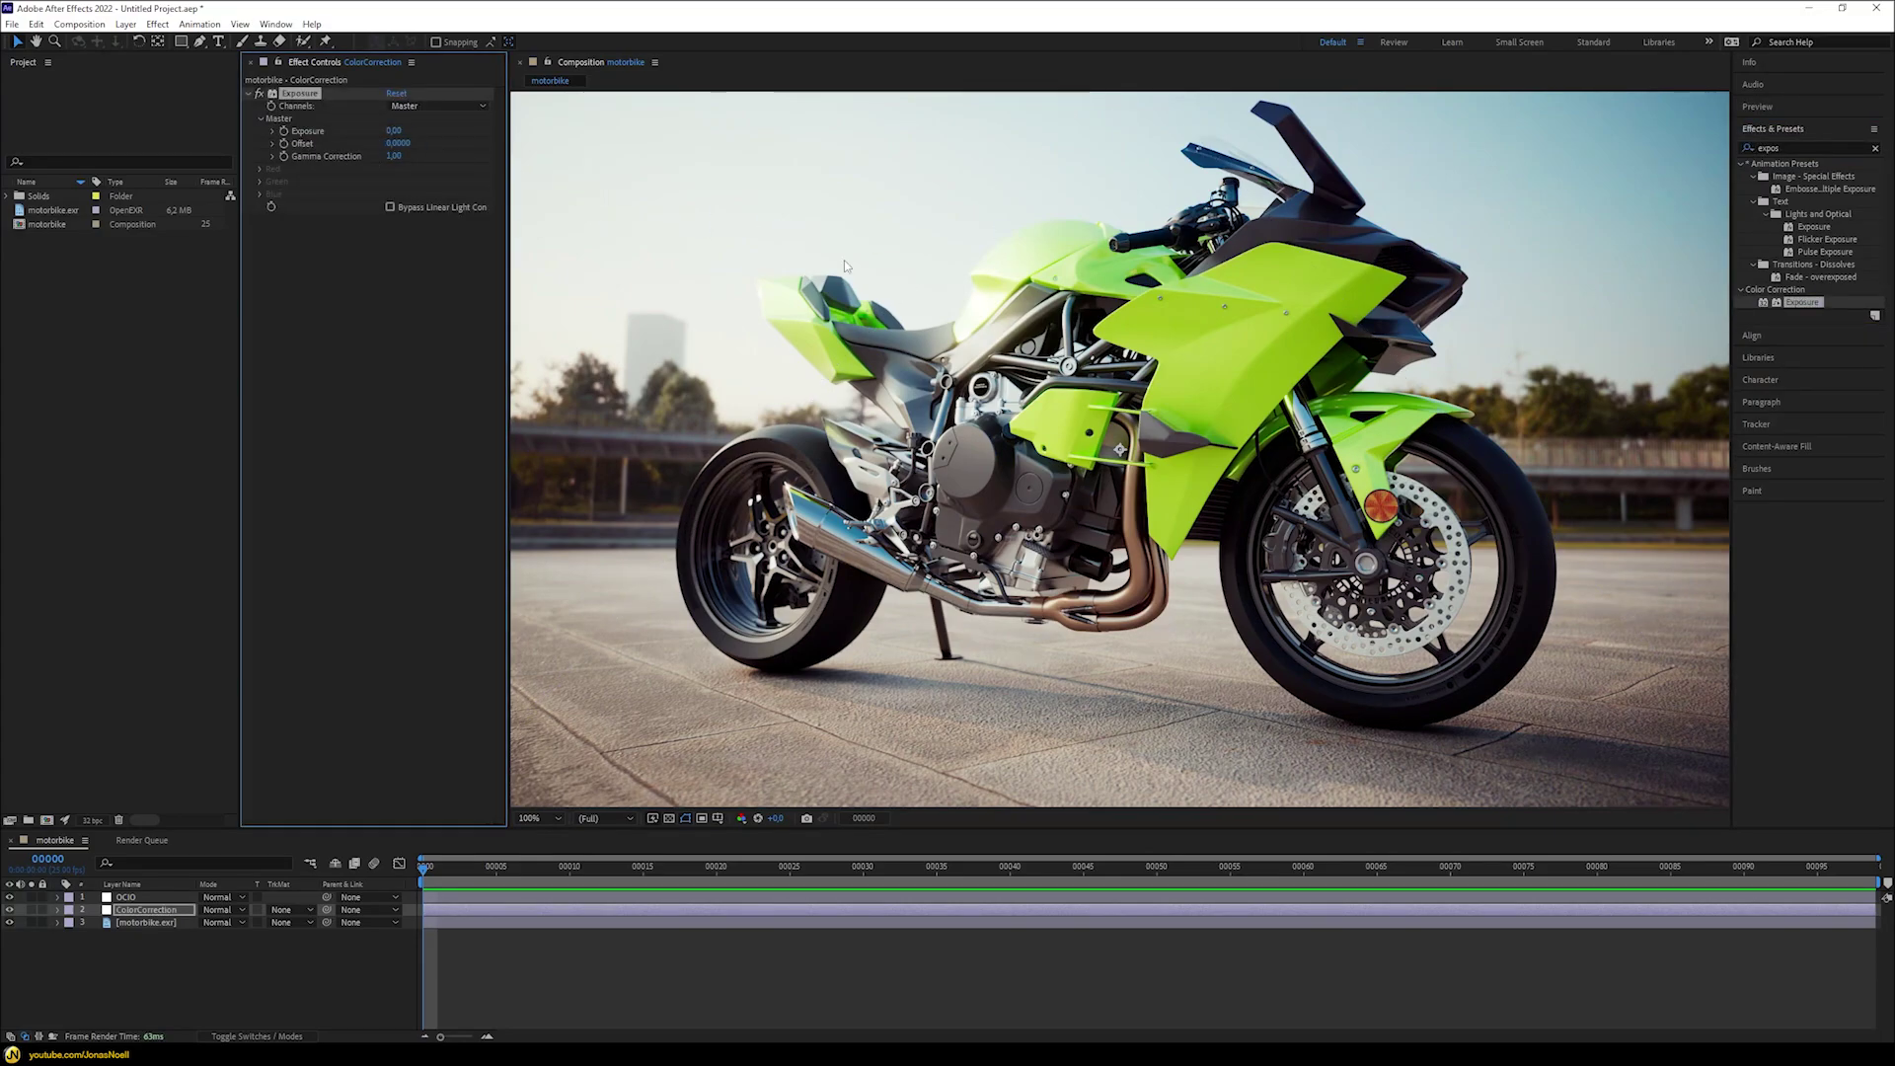
- Test the Exposure effect by lowering the exposure to about -8, and set it to 1
{"action": "left_click_drag", "start_coordinate": [392, 133], "coordinate": [91, 177]}
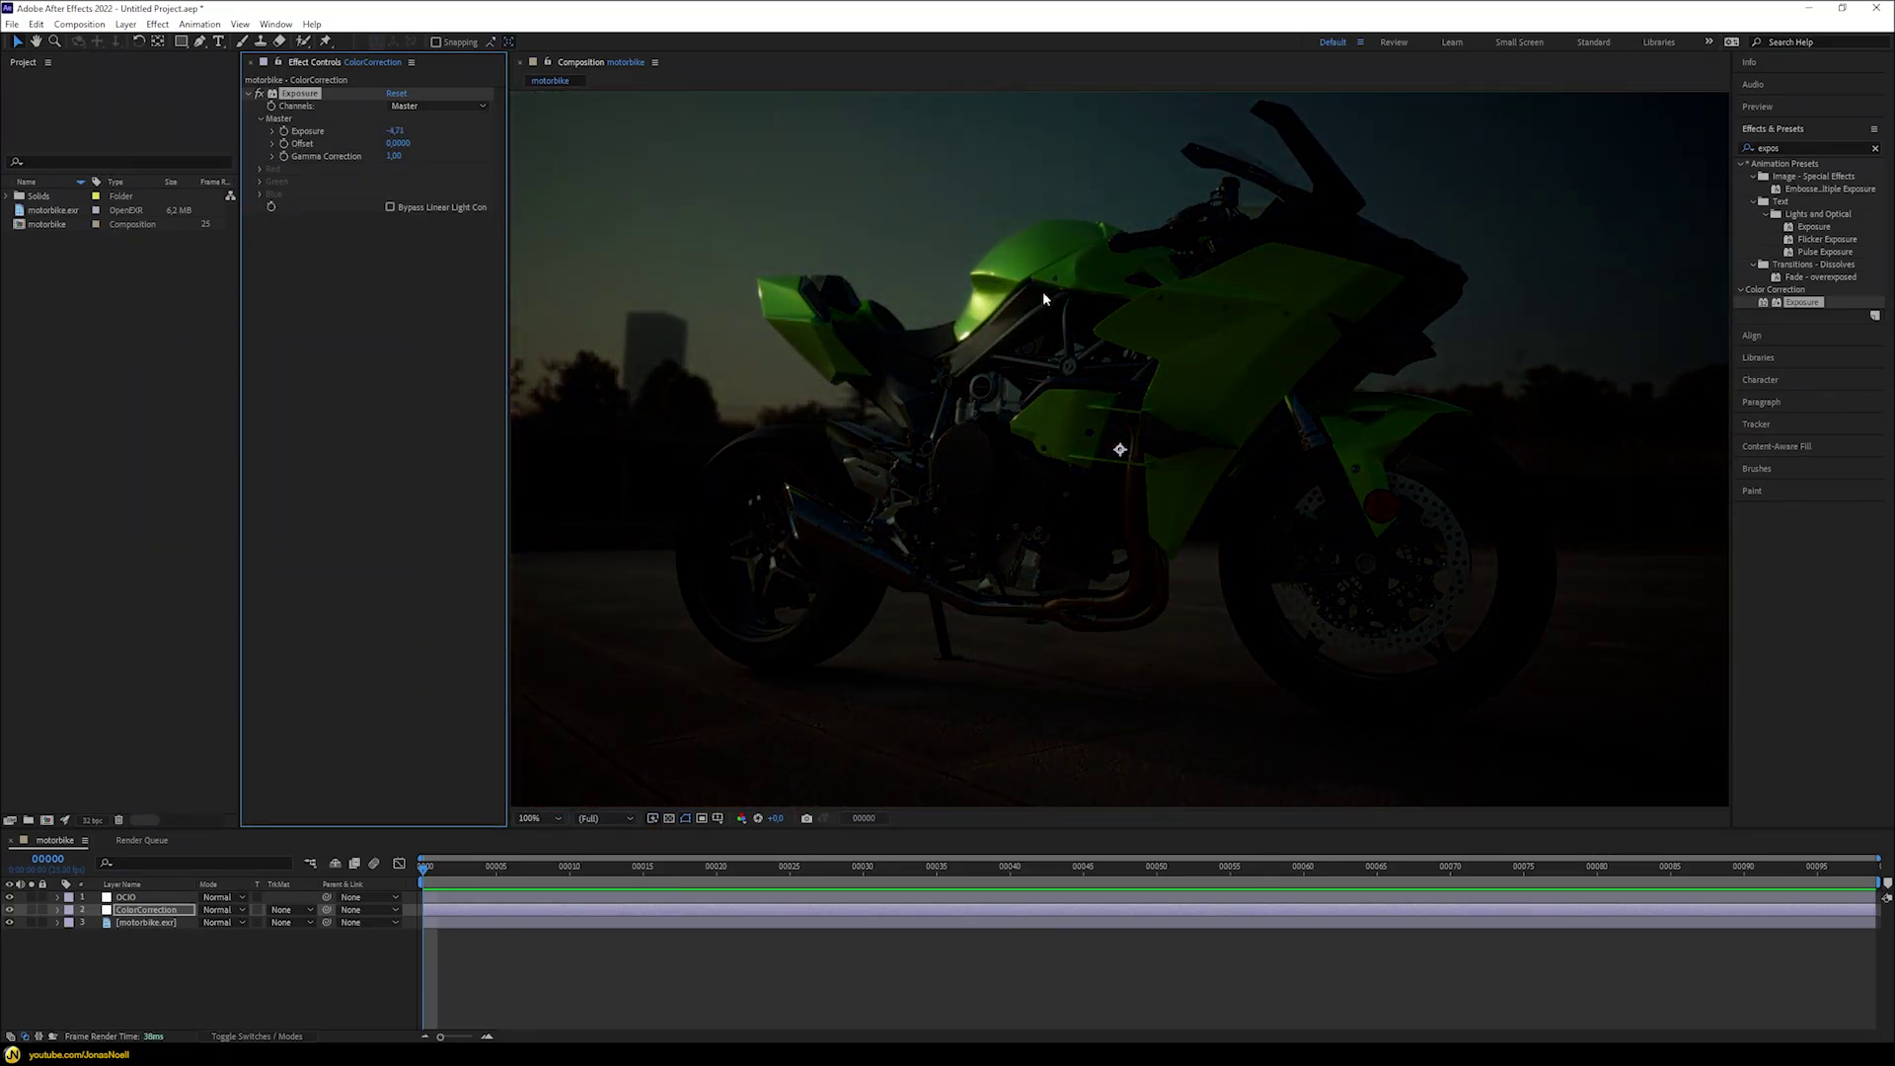
{"action": "left_click_drag", "start_coordinate": [393, 133], "coordinate": [327, 140]}
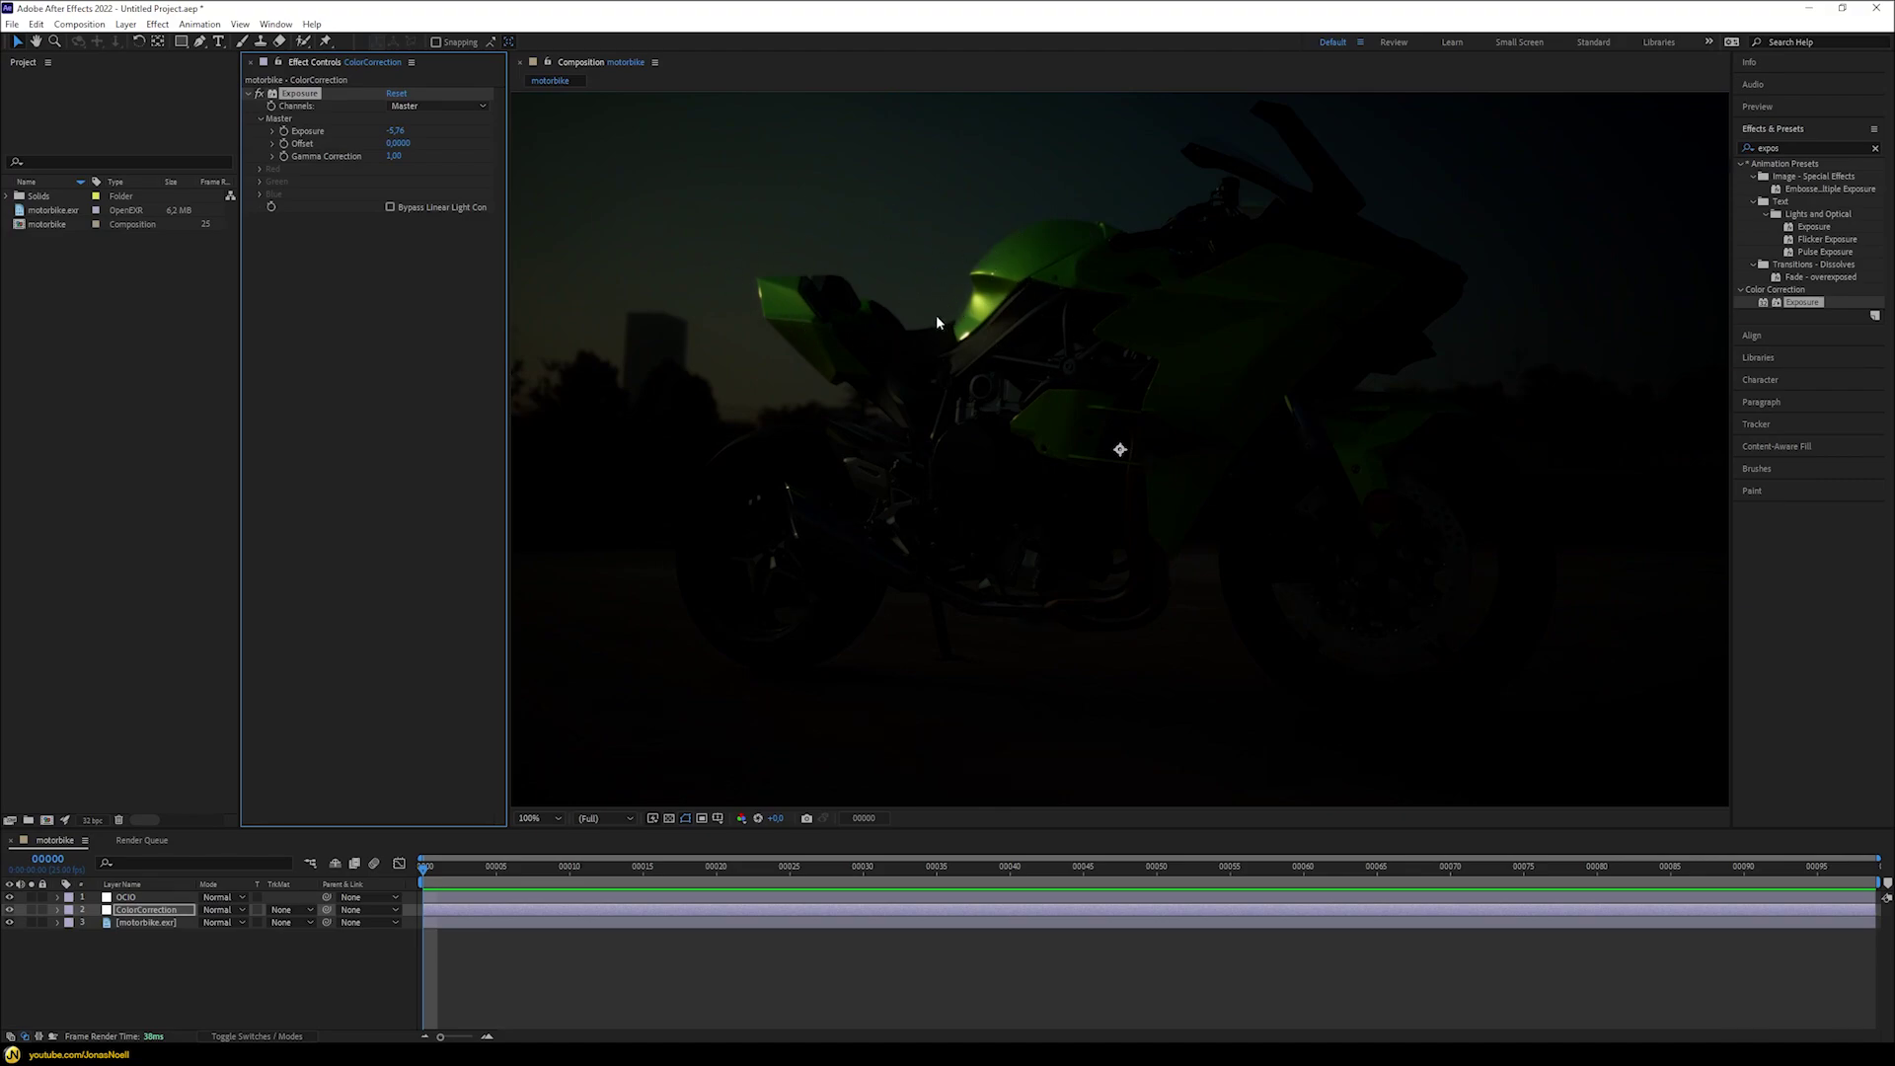
{"action": "left_click_drag", "start_coordinate": [394, 132], "coordinate": [256, 143]}
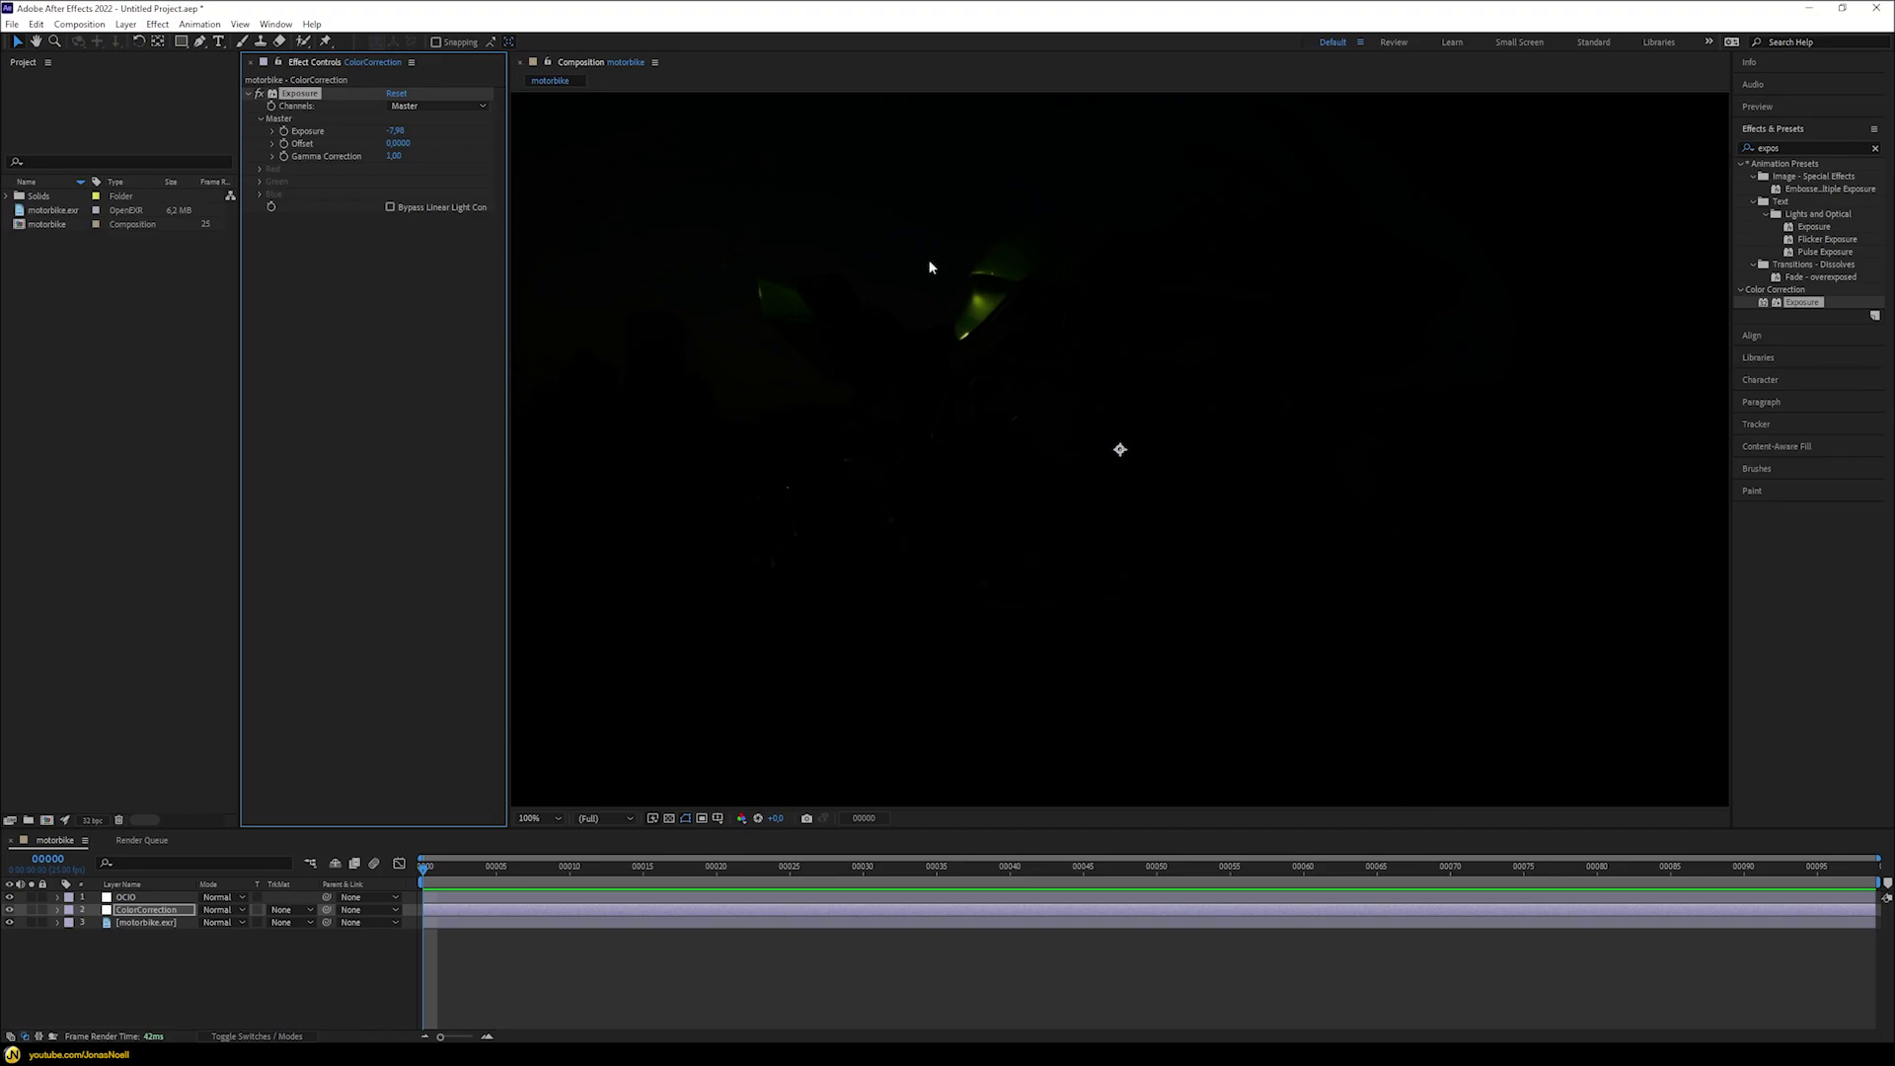
{"action": "left_click", "coordinate": [396, 131]}
{"action": "type", "text": "1"}
{"action": "key", "text": "Return"}
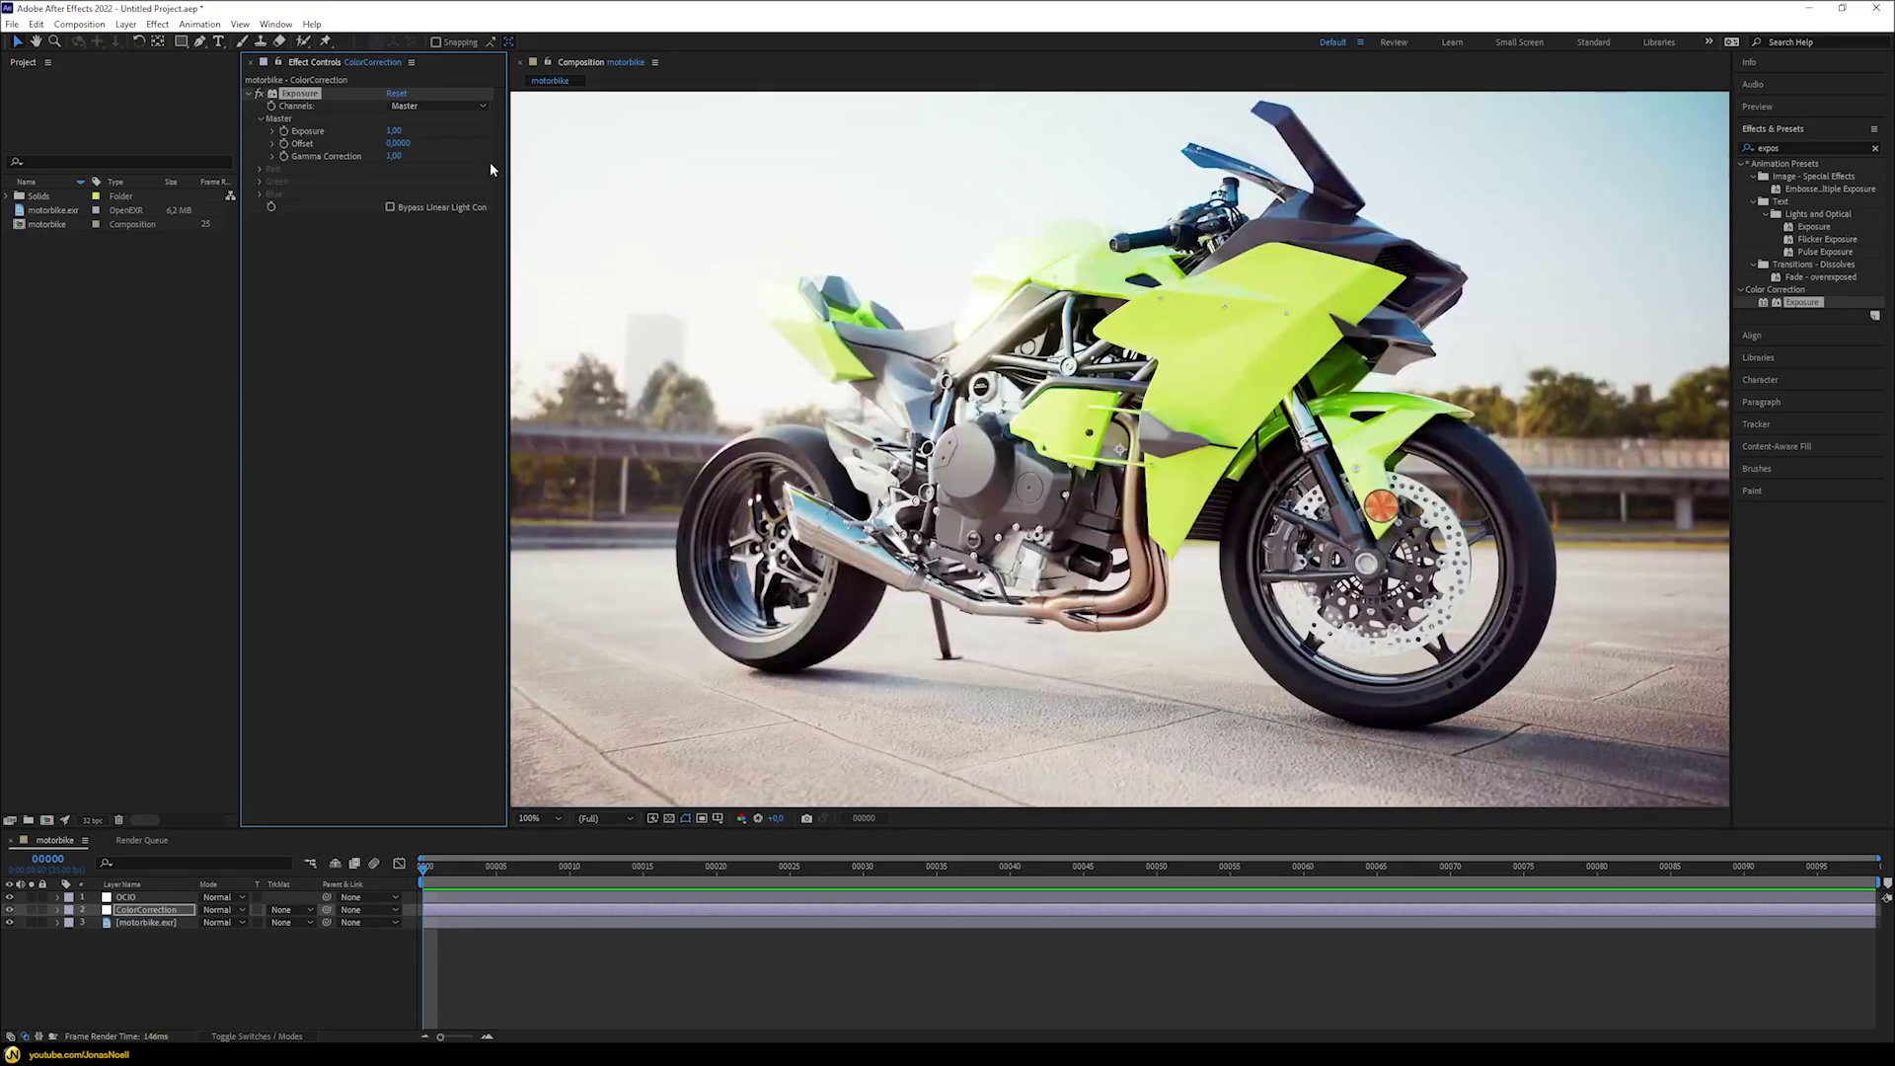
- Return the exposure to 0, try a lower gamma correction, and restore the gamma correction to 1
{"action": "left_click_drag", "start_coordinate": [397, 132], "coordinate": [365, 159]}
{"action": "left_click", "coordinate": [390, 132]}
{"action": "type", "text": "0"}
{"action": "key", "text": "Return"}
{"action": "left_click", "coordinate": [393, 156]}
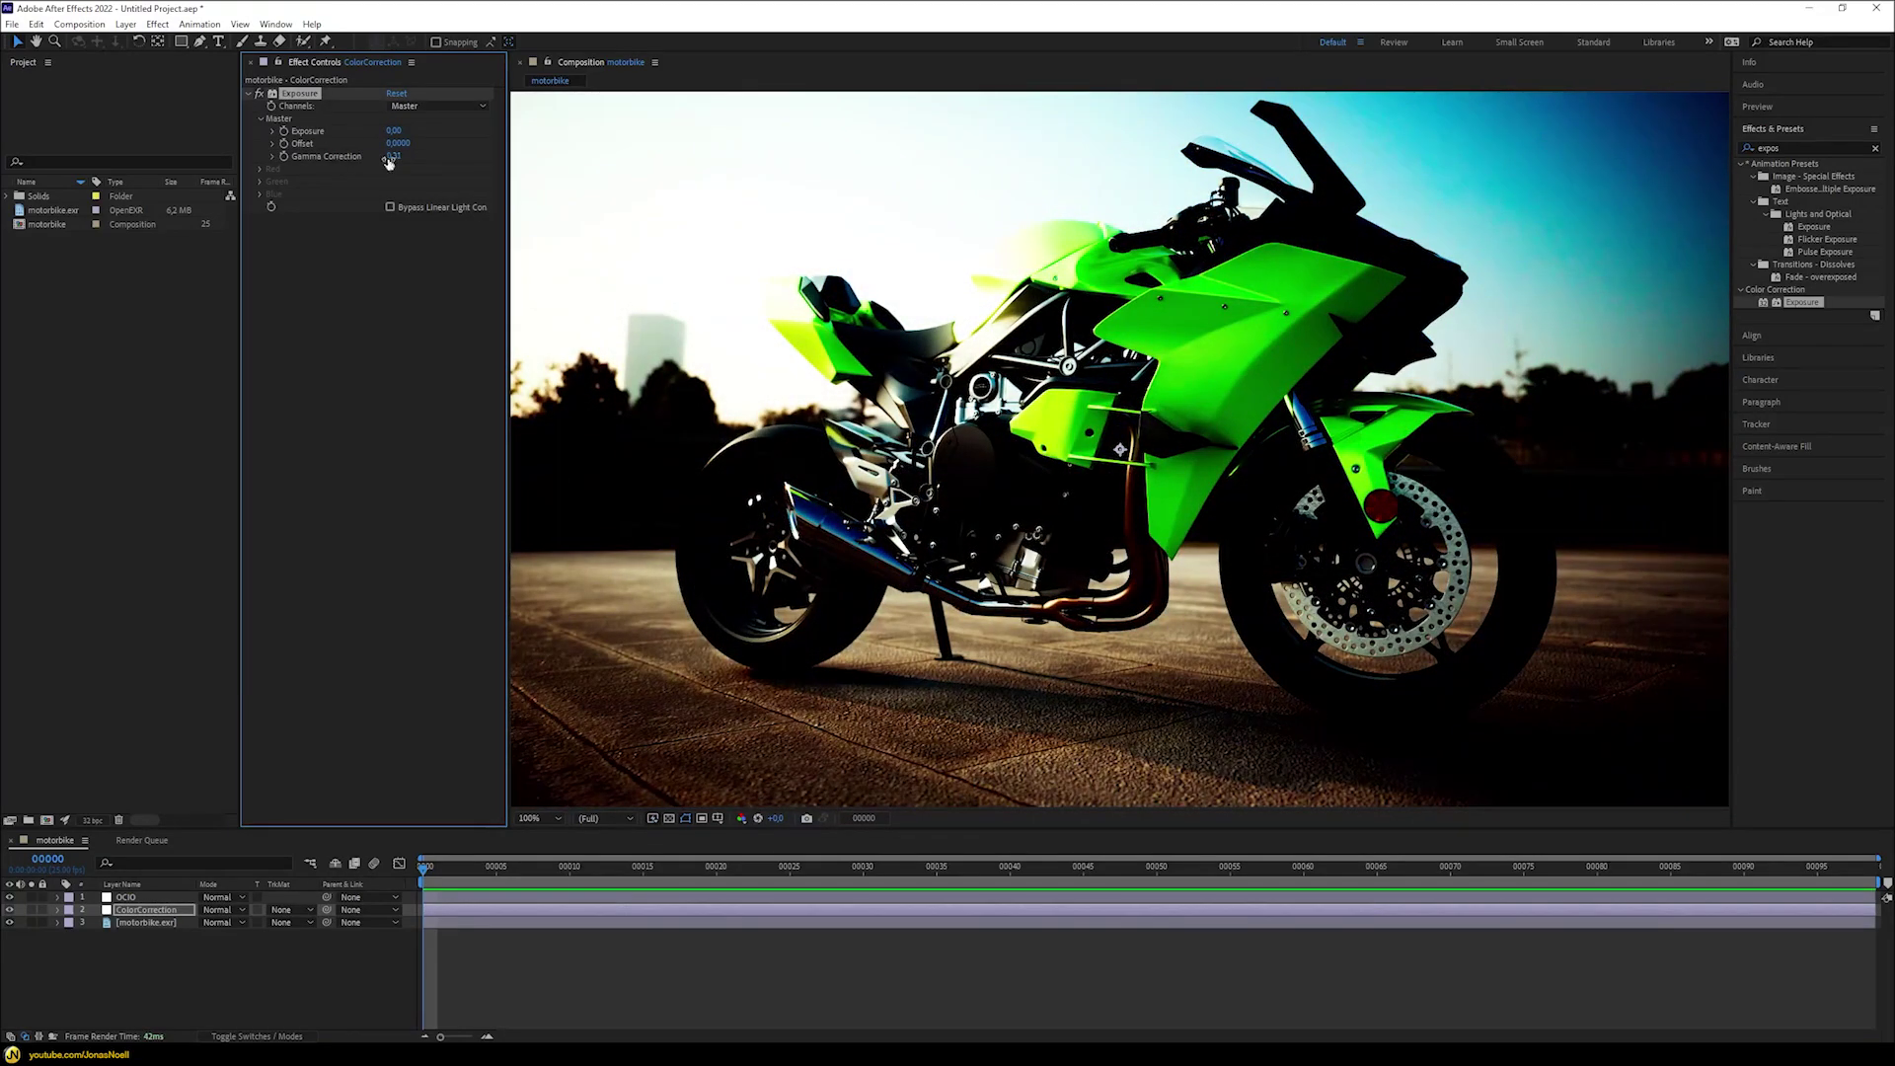
{"action": "type", "text": "1"}
{"action": "key", "text": "Return"}
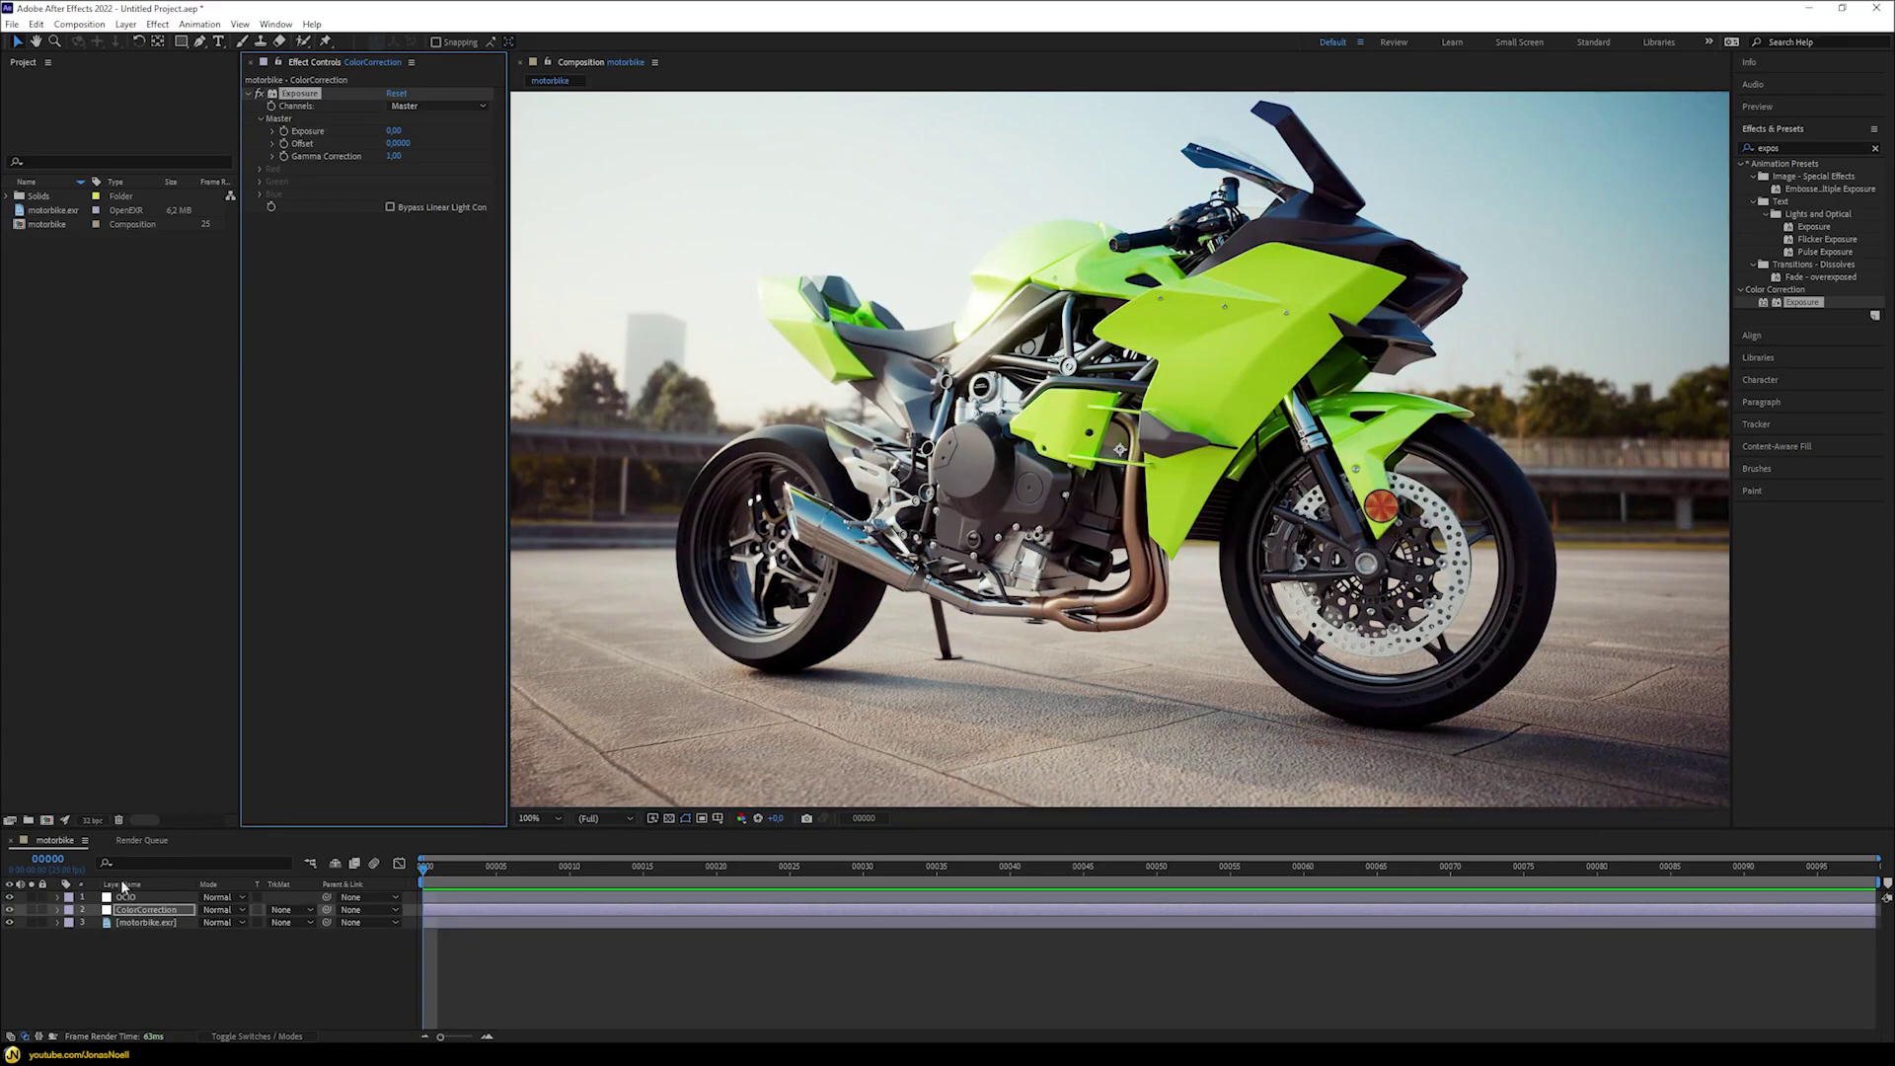
- Hide the OCIO layer and add the current frame to the render queue as a file
{"action": "left_click", "coordinate": [161, 898]}
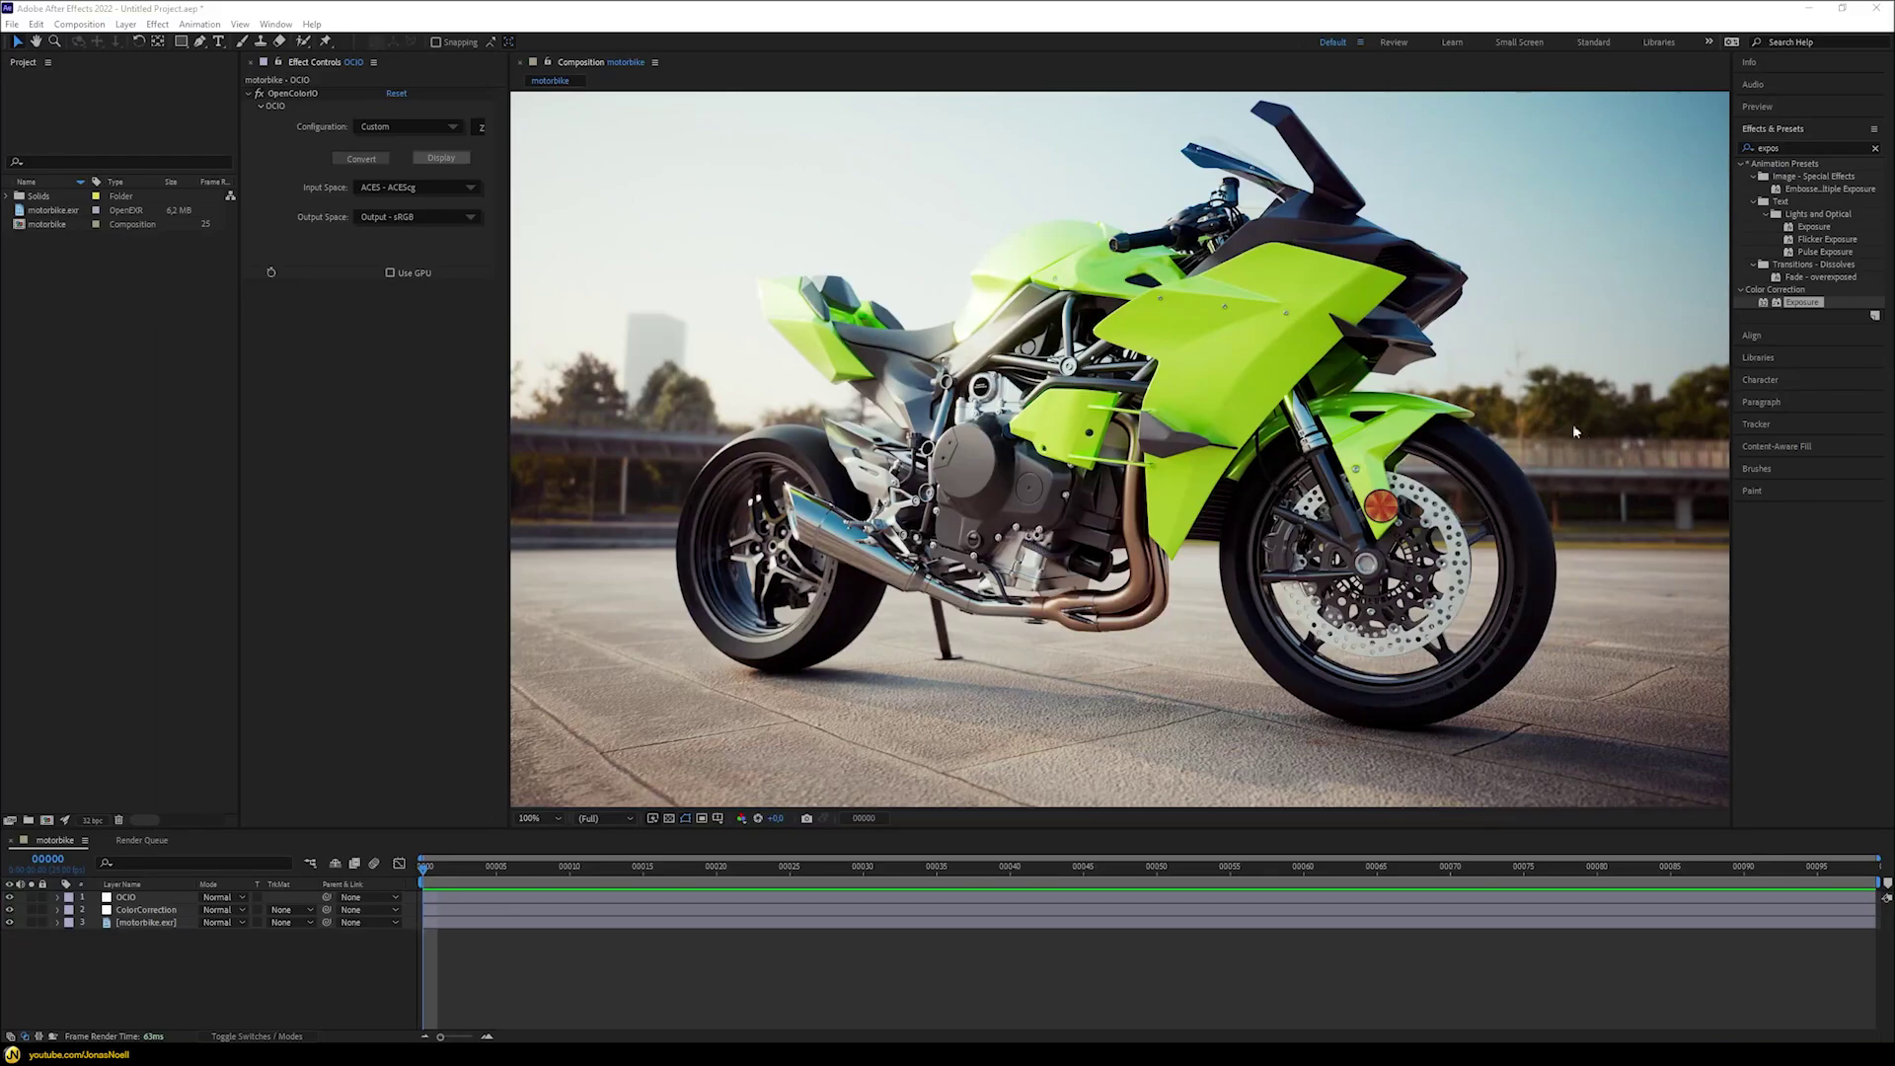
{"action": "left_click", "coordinate": [9, 897]}
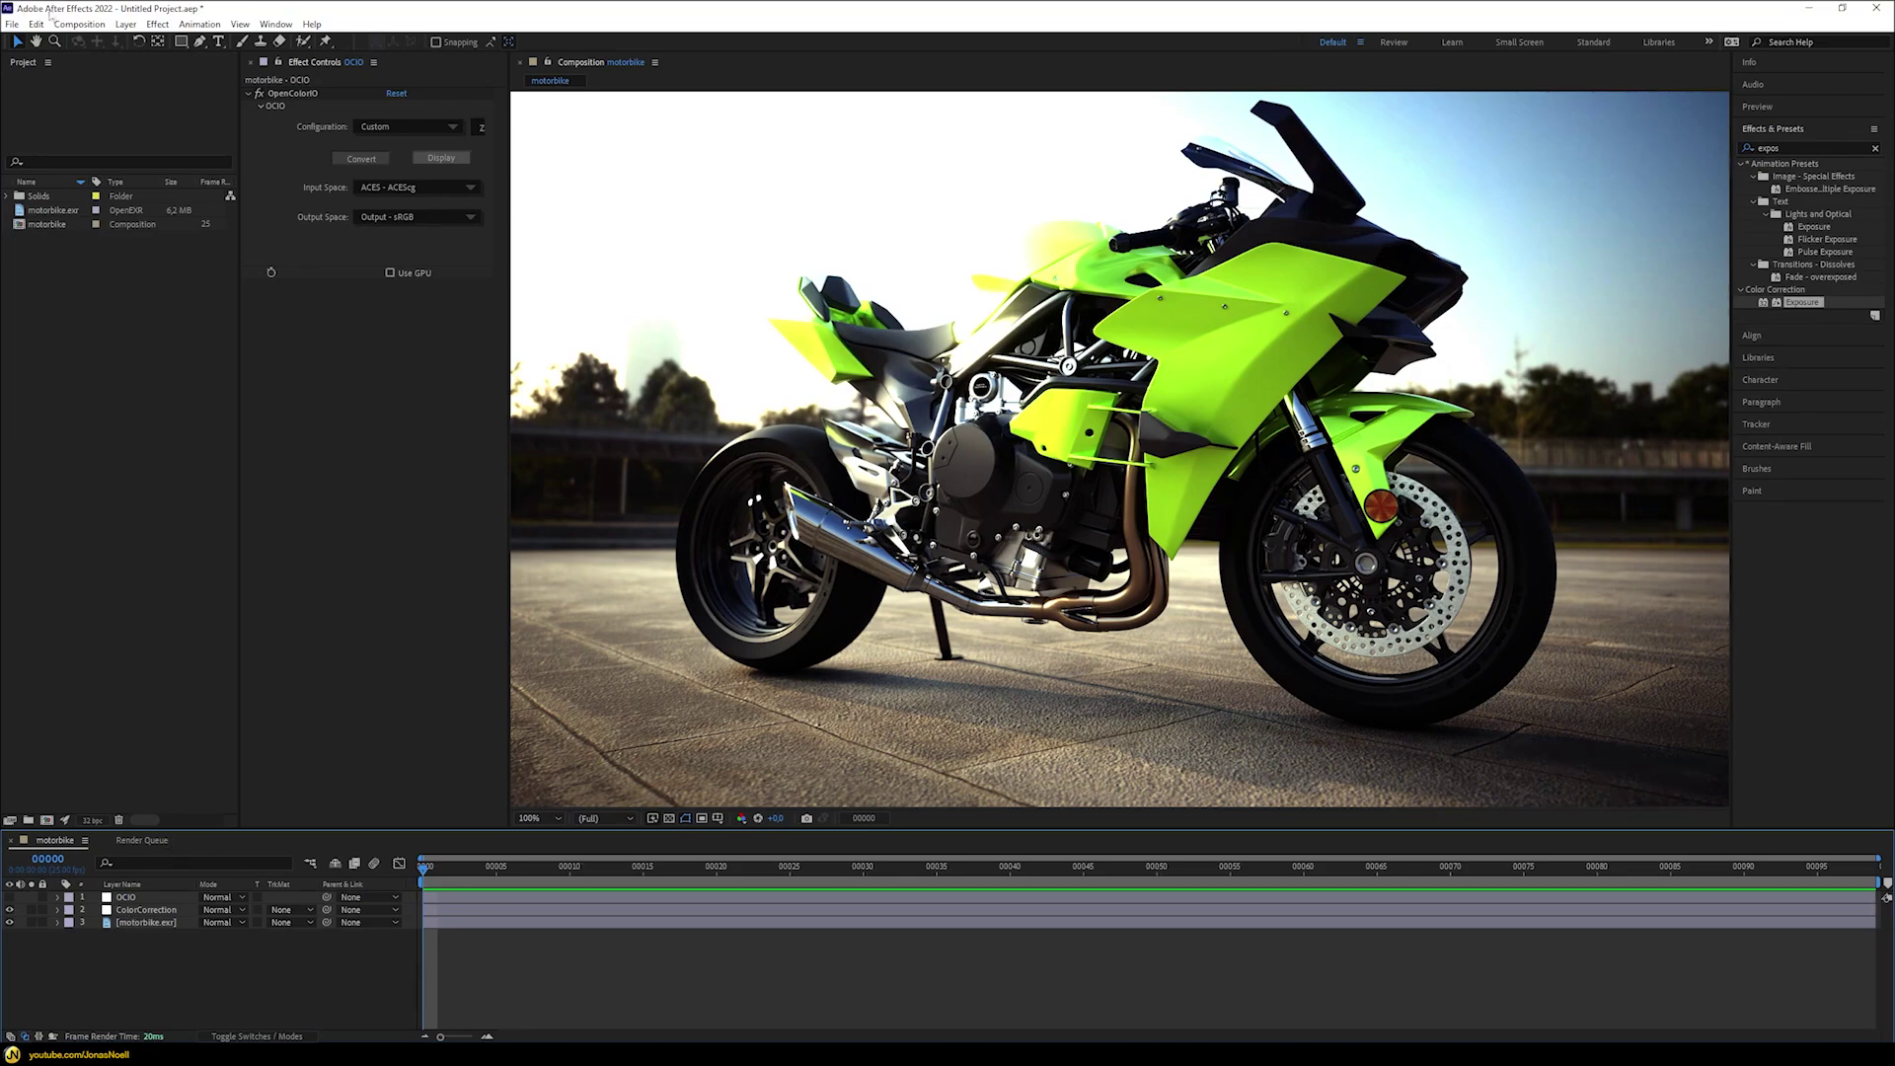
{"action": "left_click", "coordinate": [79, 24]}
{"action": "mouse_move", "coordinate": [127, 204]}
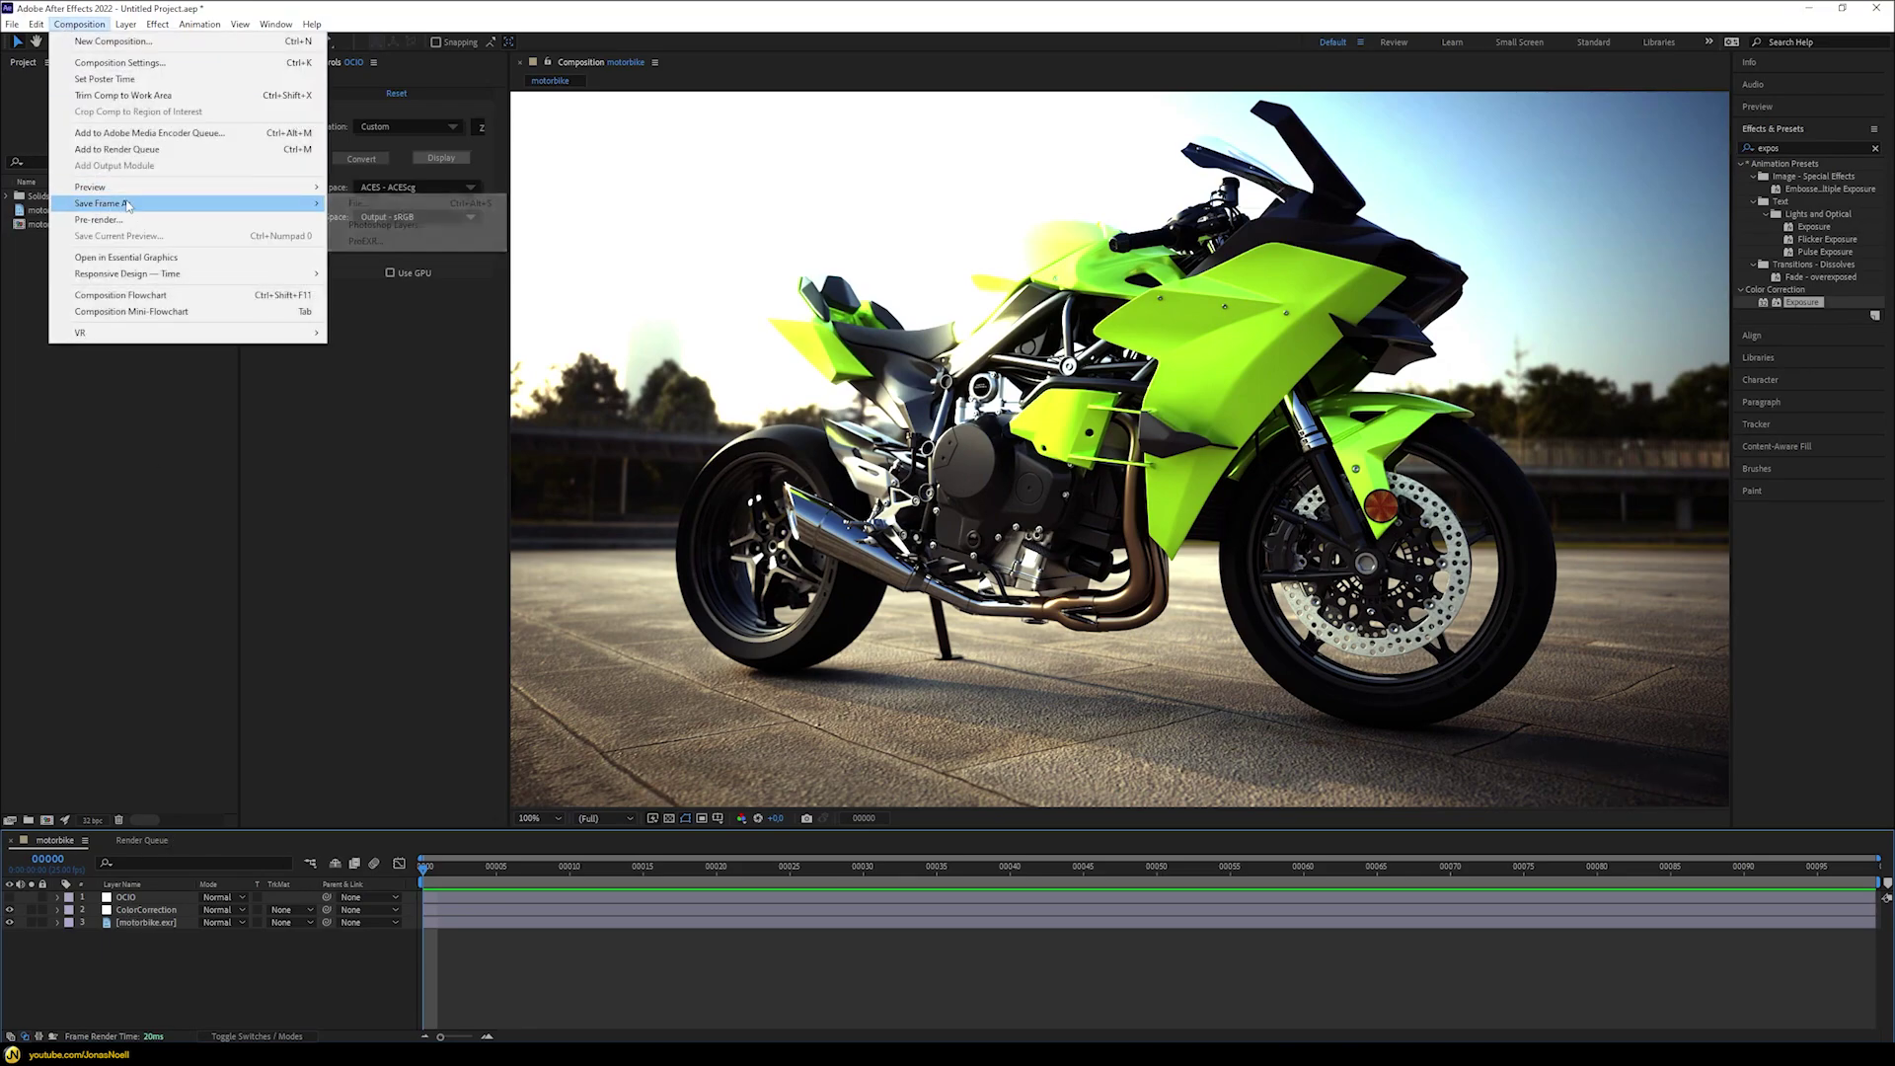
{"action": "left_click", "coordinate": [434, 204]}
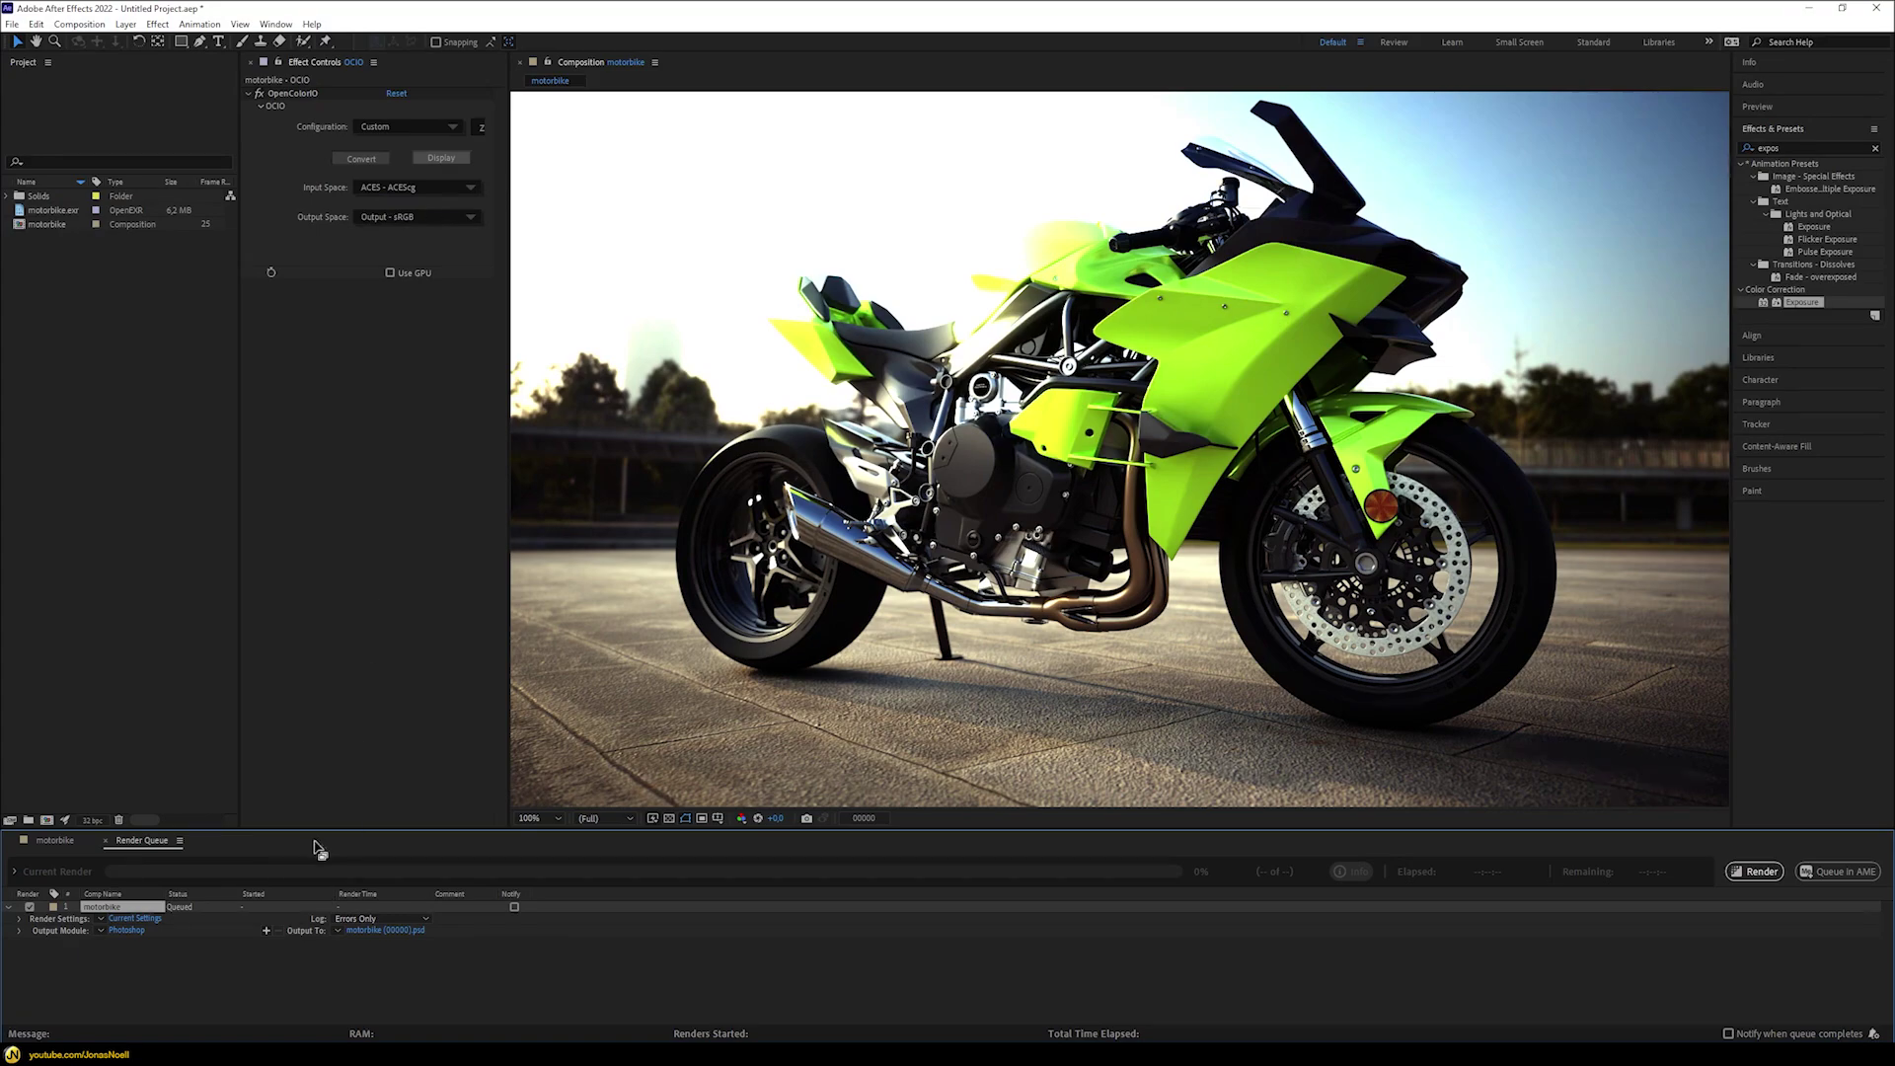
- Set the queued frame's output format to OpenEXR Sequence and review its compression options without changing them
{"action": "left_click", "coordinate": [126, 930]}
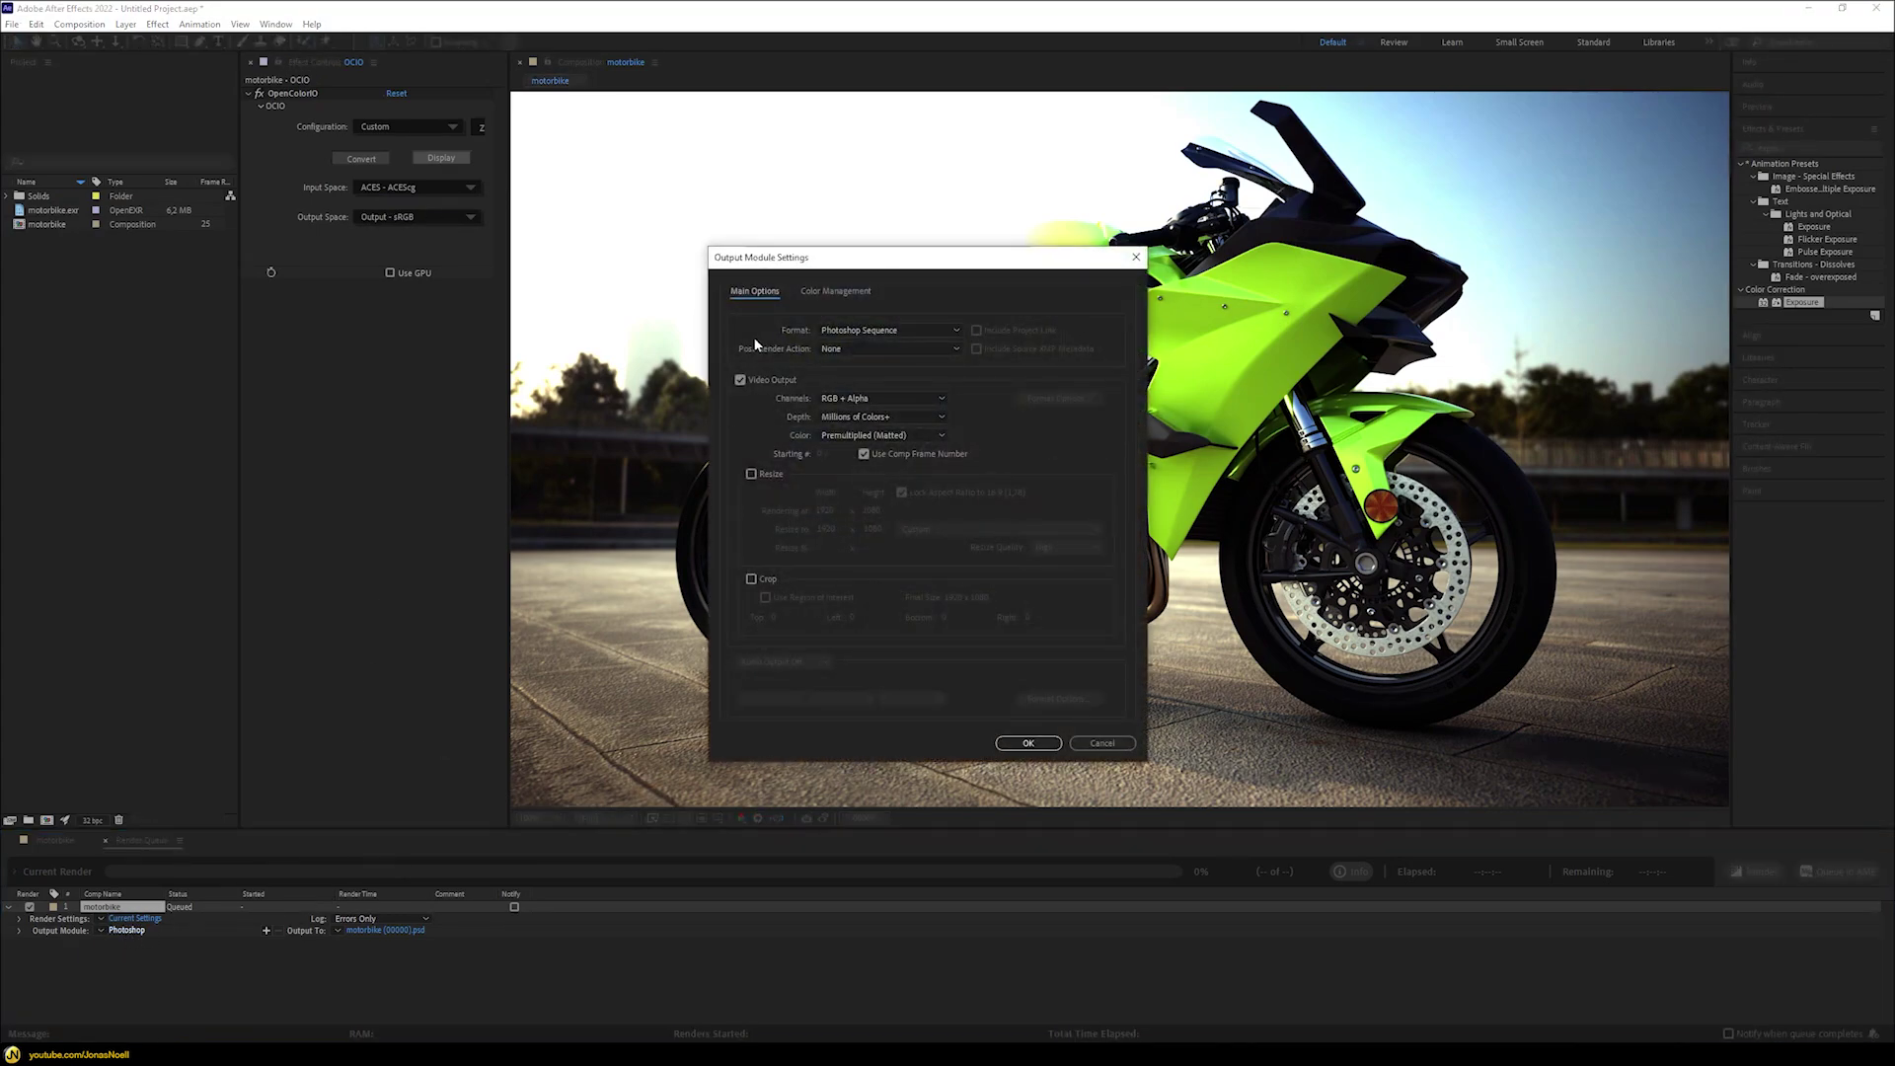
{"action": "left_click", "coordinate": [853, 336]}
{"action": "left_click", "coordinate": [872, 441]}
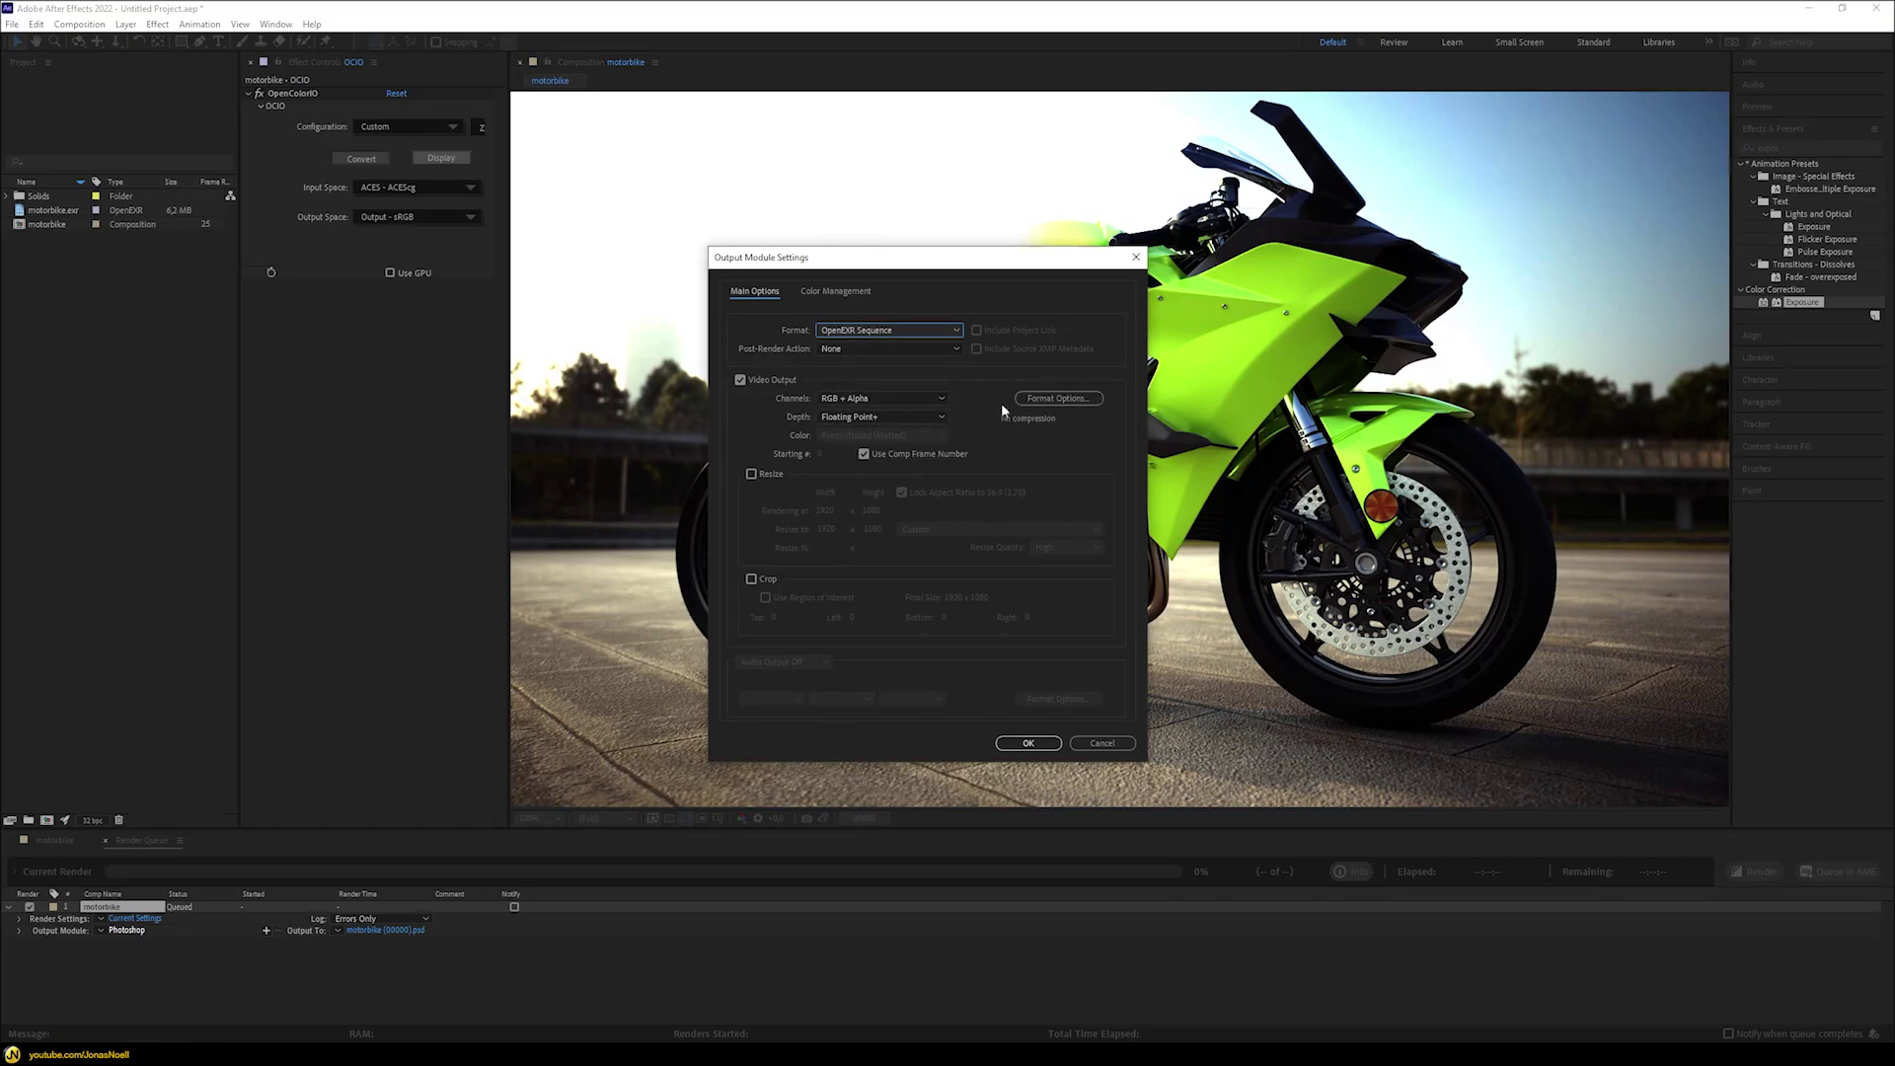
{"action": "left_click", "coordinate": [1058, 397]}
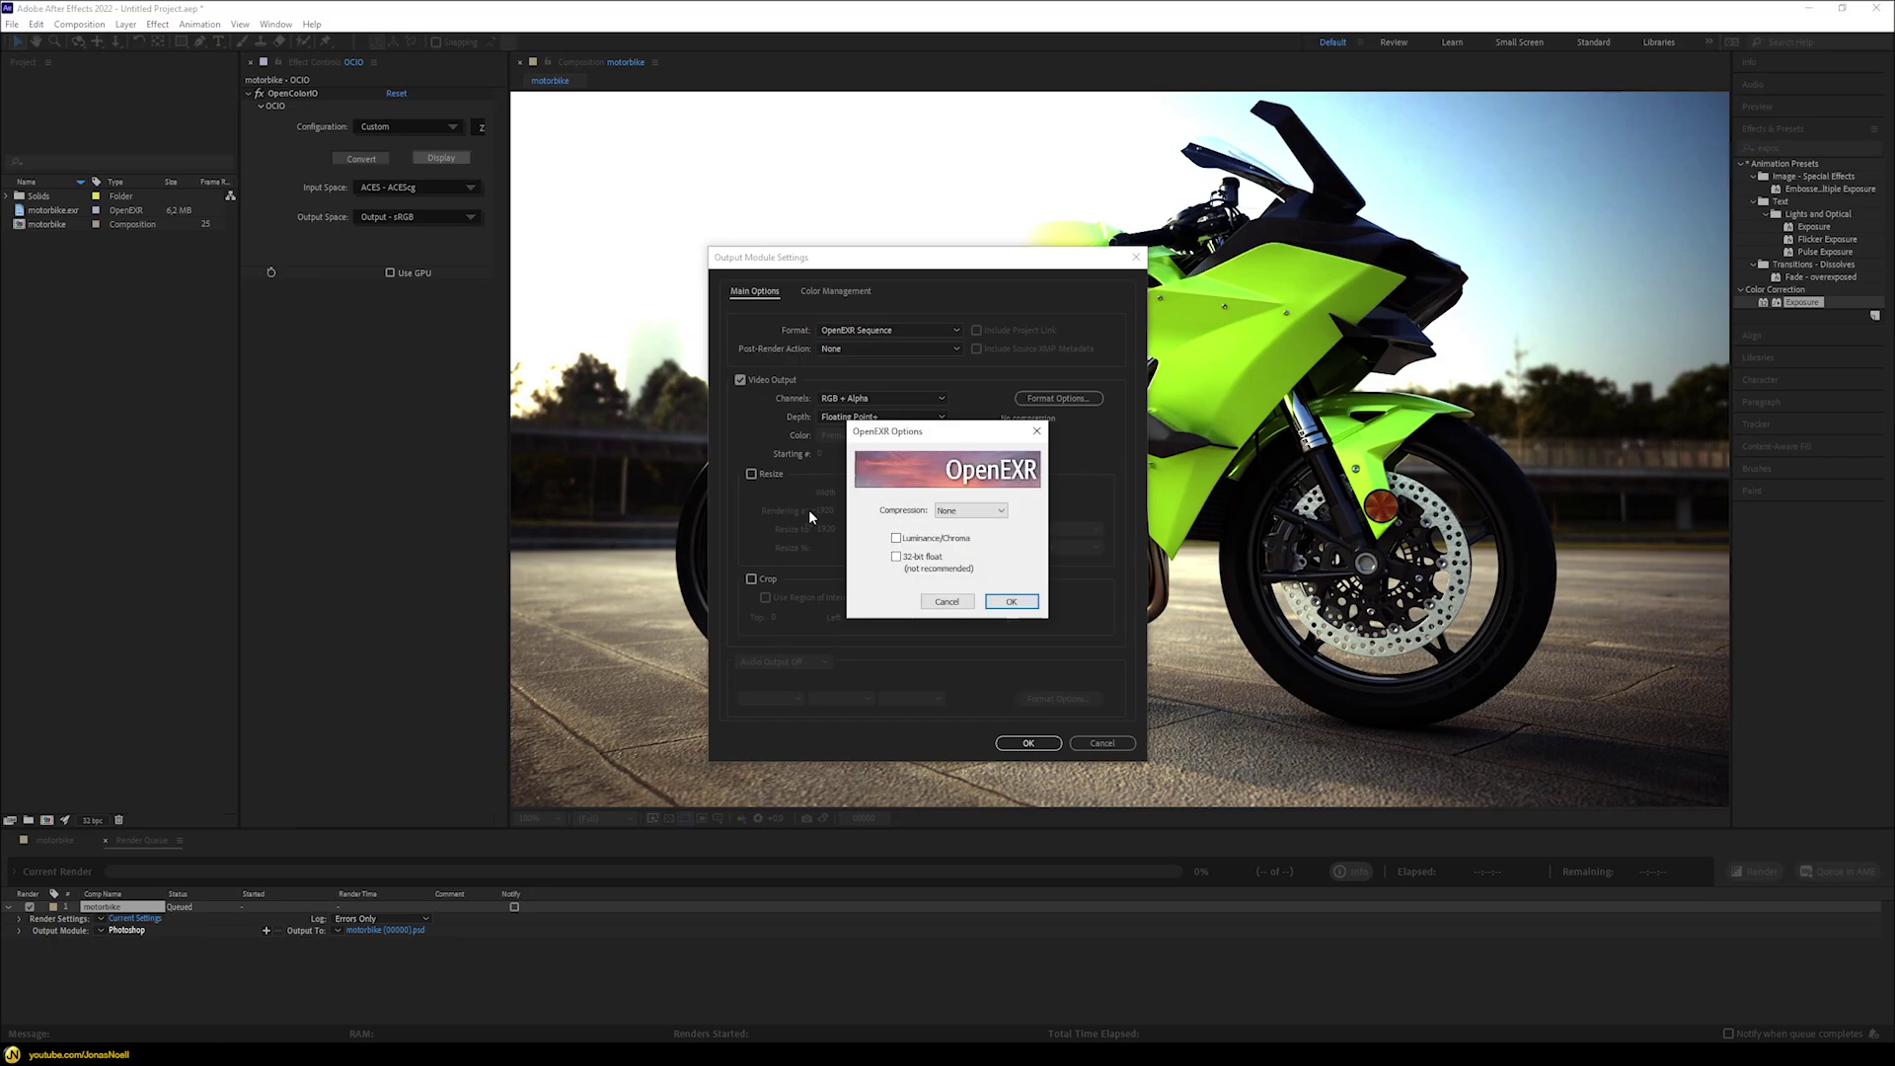
{"action": "left_click", "coordinate": [959, 511]}
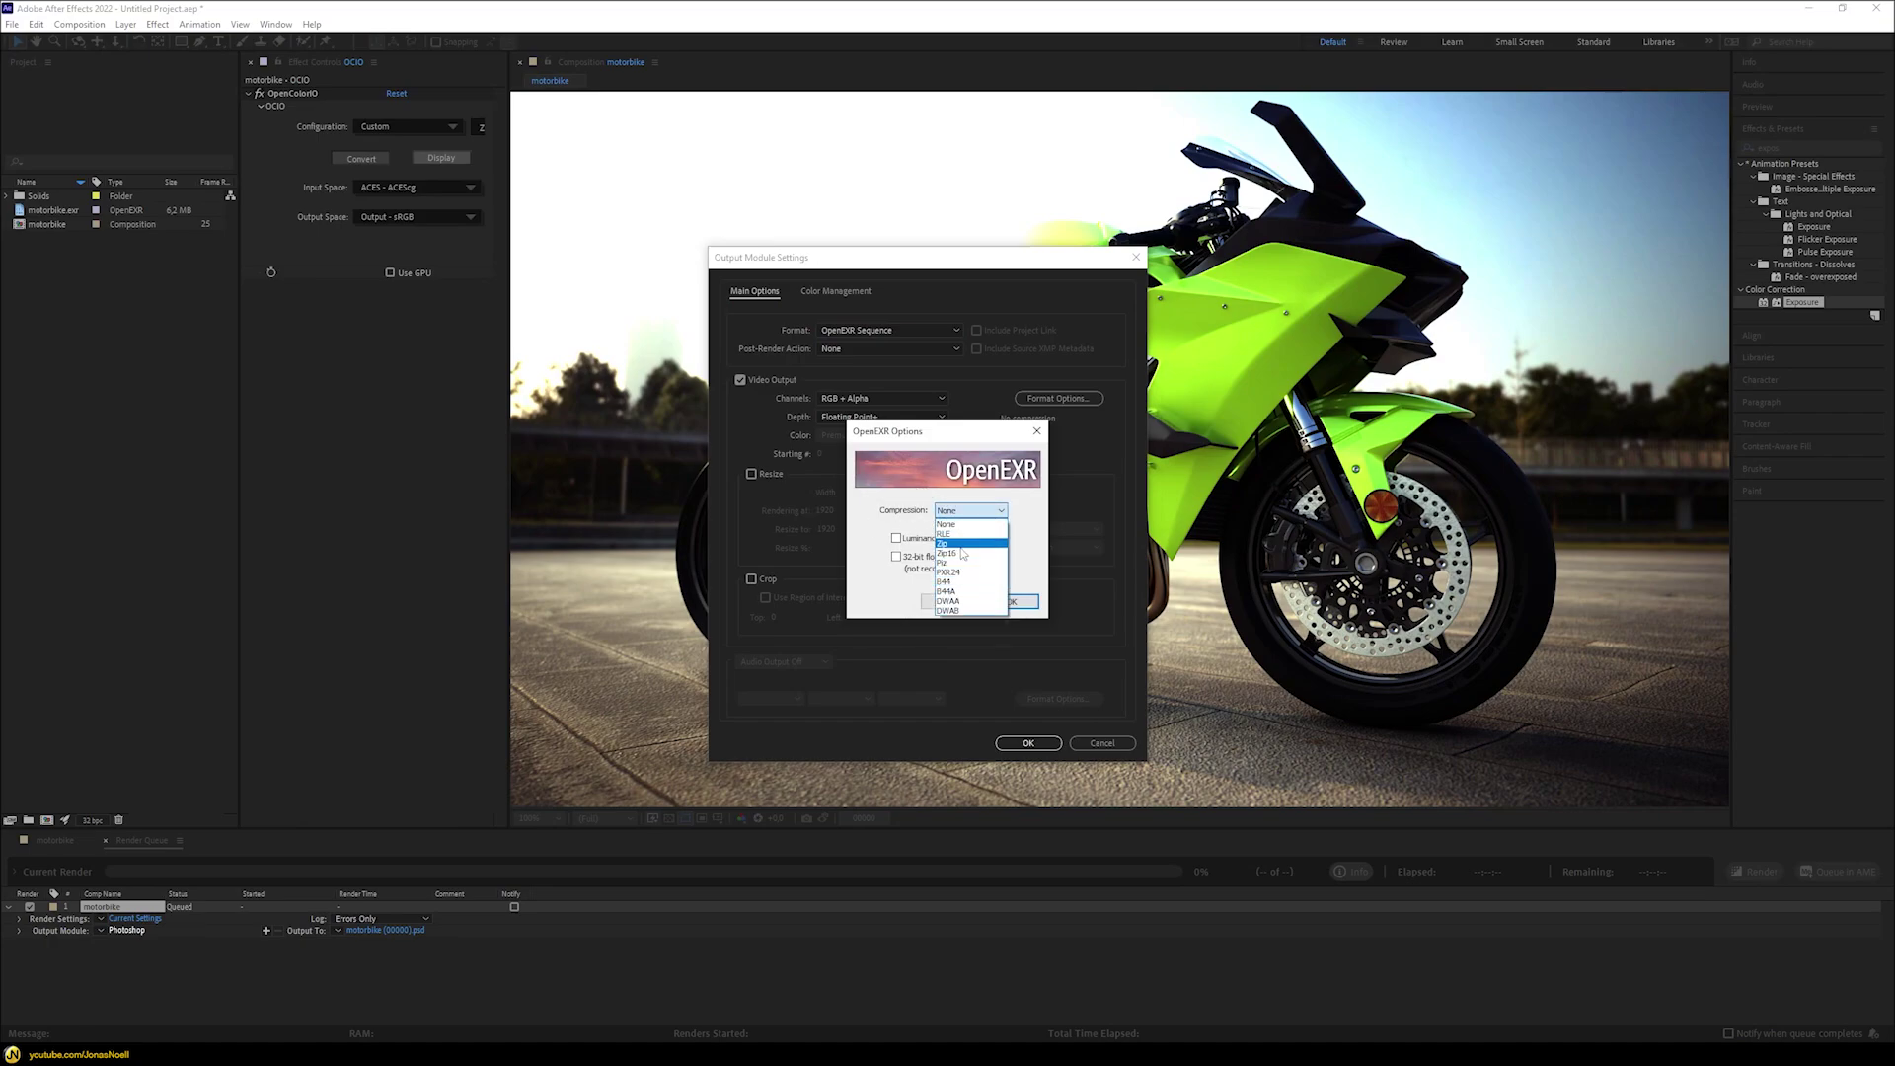
{"action": "left_click", "coordinate": [867, 518]}
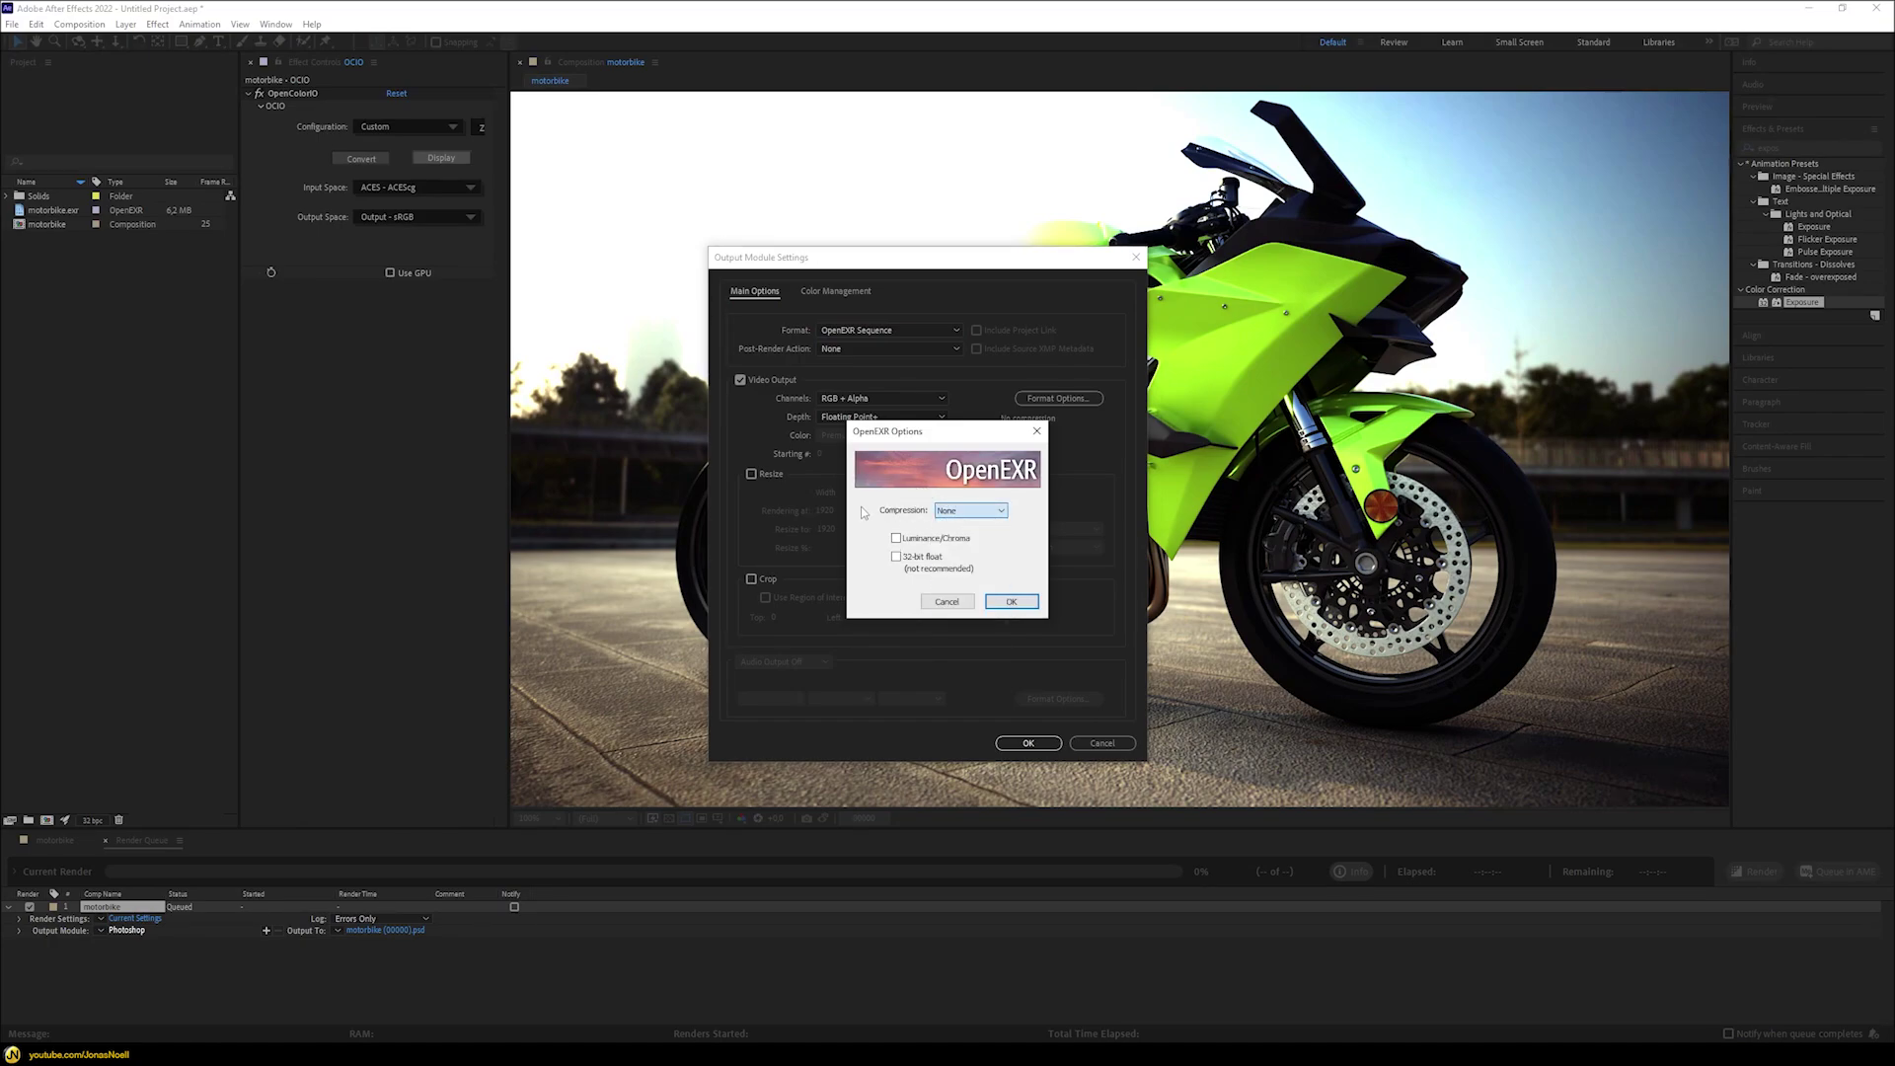
{"action": "left_click", "coordinate": [944, 600]}
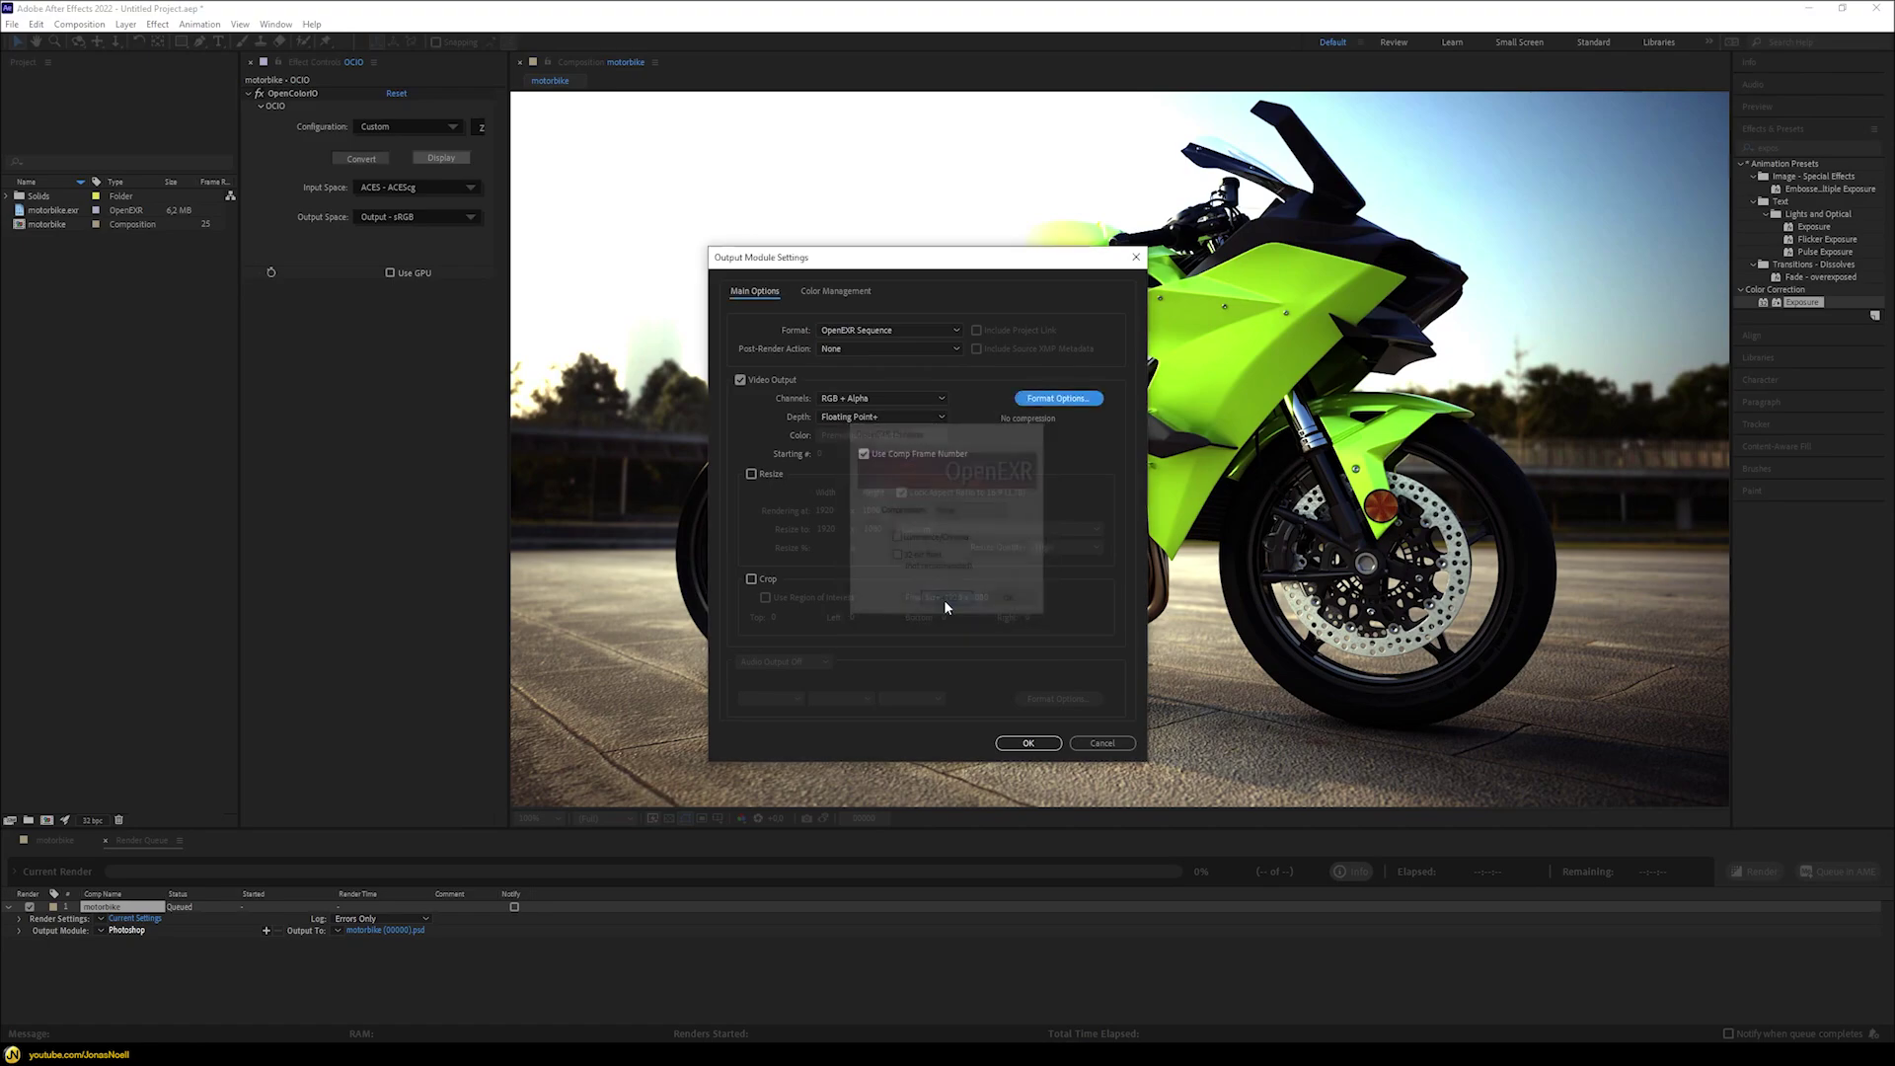
- Enable Preserve RGB in the output module's color management and render the OpenEXR frame
{"action": "left_click", "coordinate": [834, 292]}
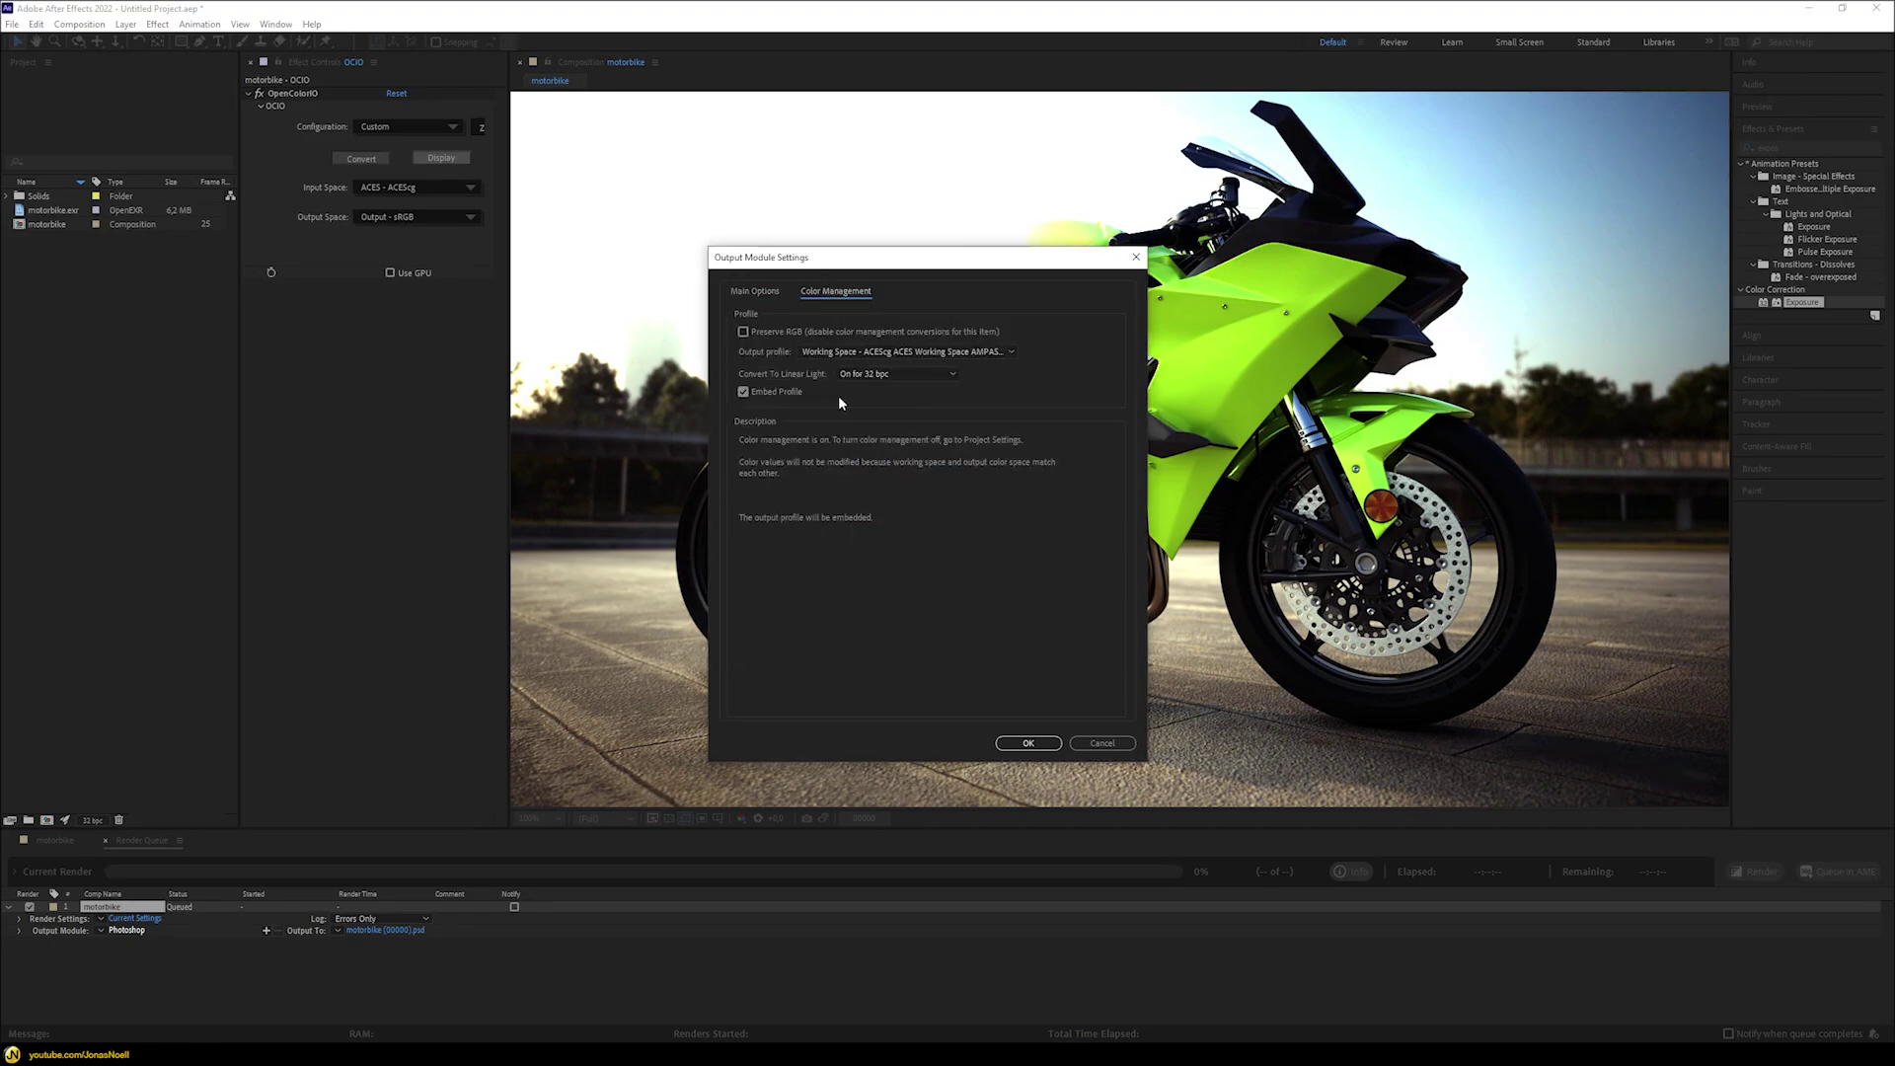
{"action": "left_click", "coordinate": [743, 333]}
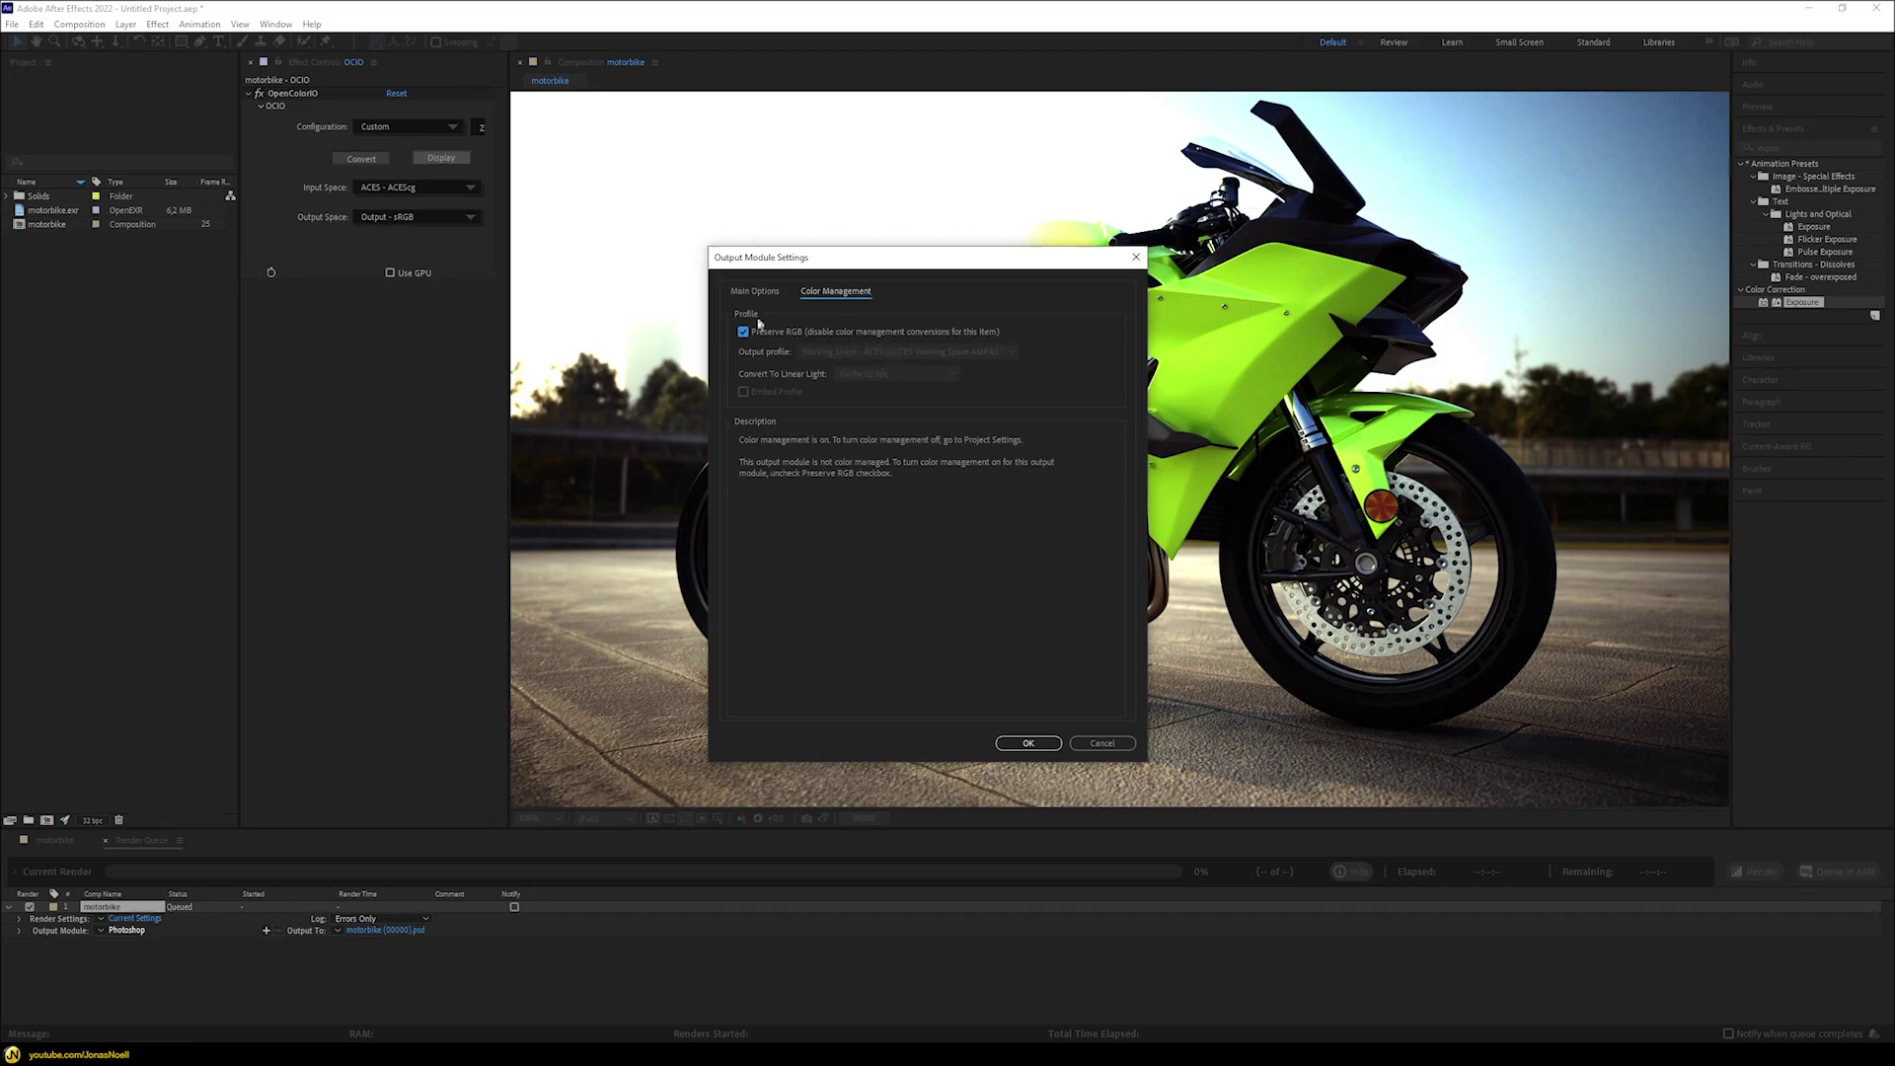
{"action": "left_click", "coordinate": [1028, 745]}
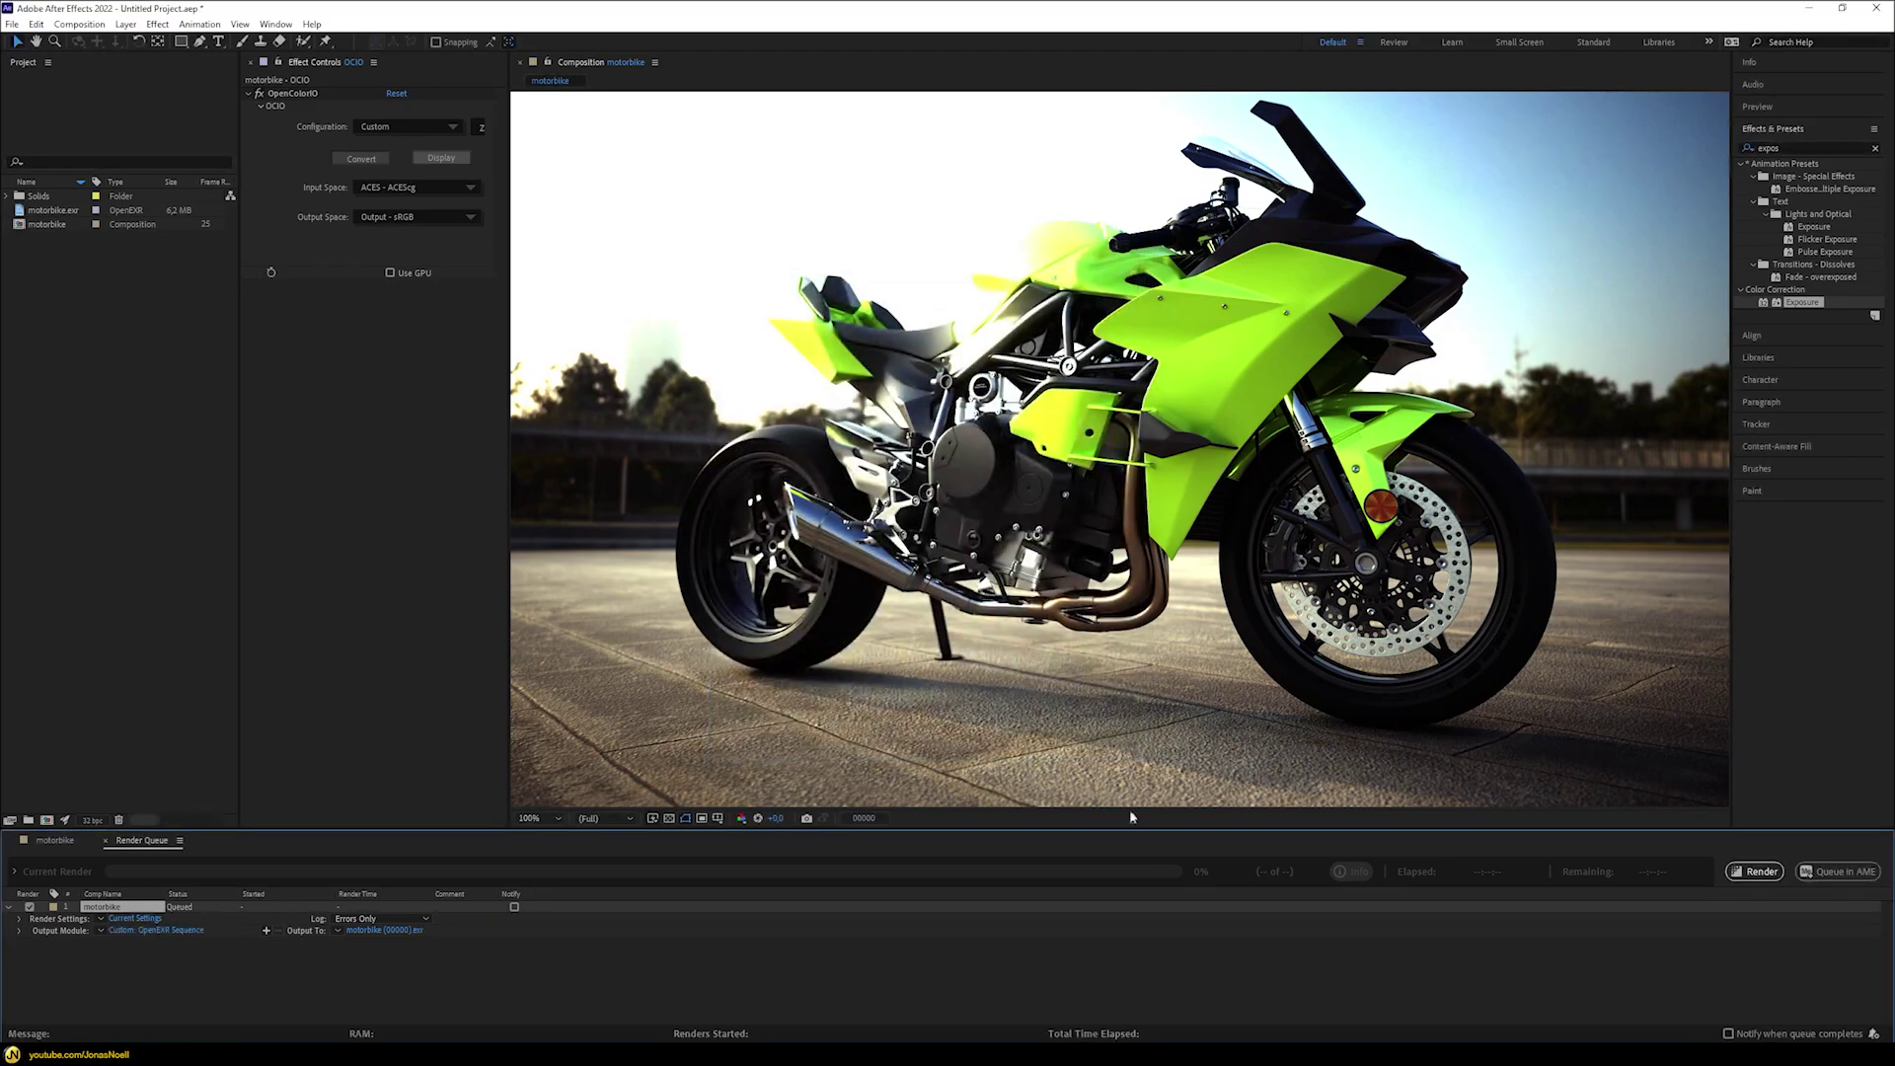
{"action": "left_click", "coordinate": [1760, 872]}
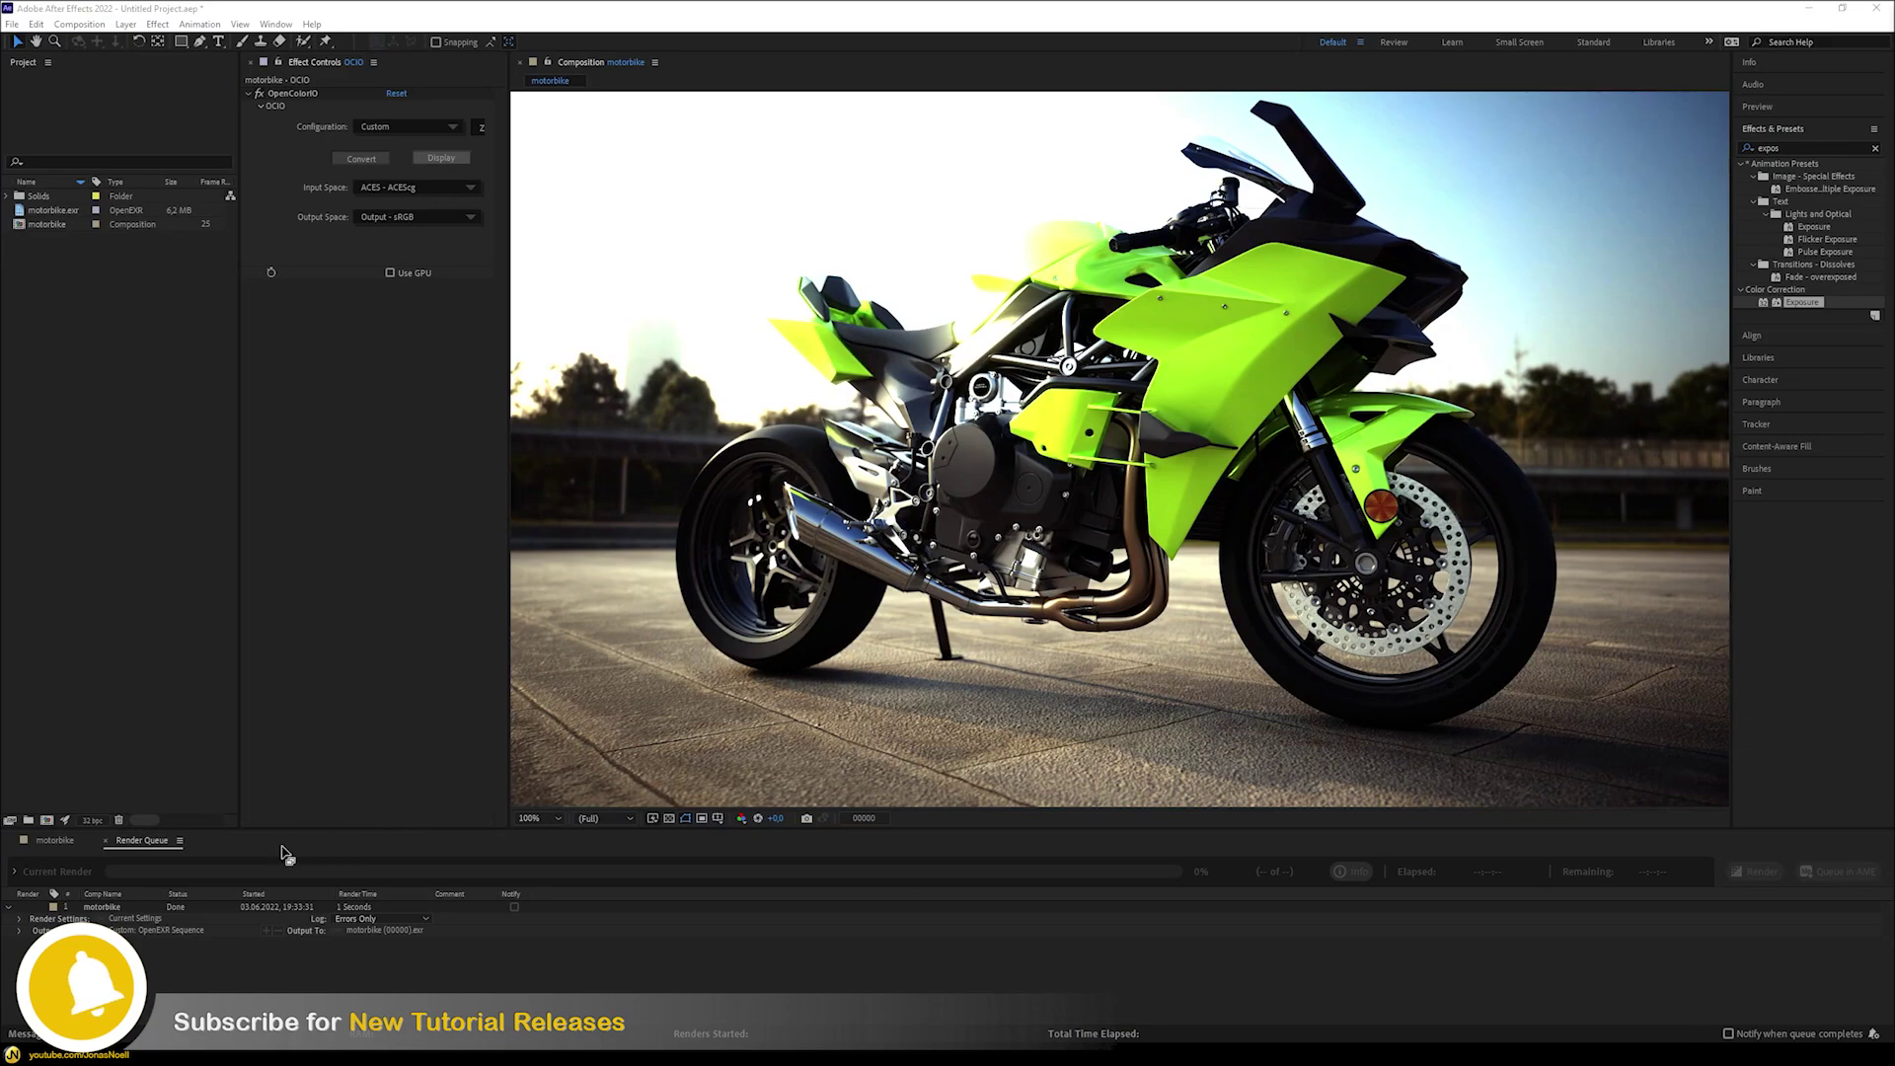
- Show the OCIO layer of the motorbike composition again and queue the current frame as another file
{"action": "left_click", "coordinate": [66, 841]}
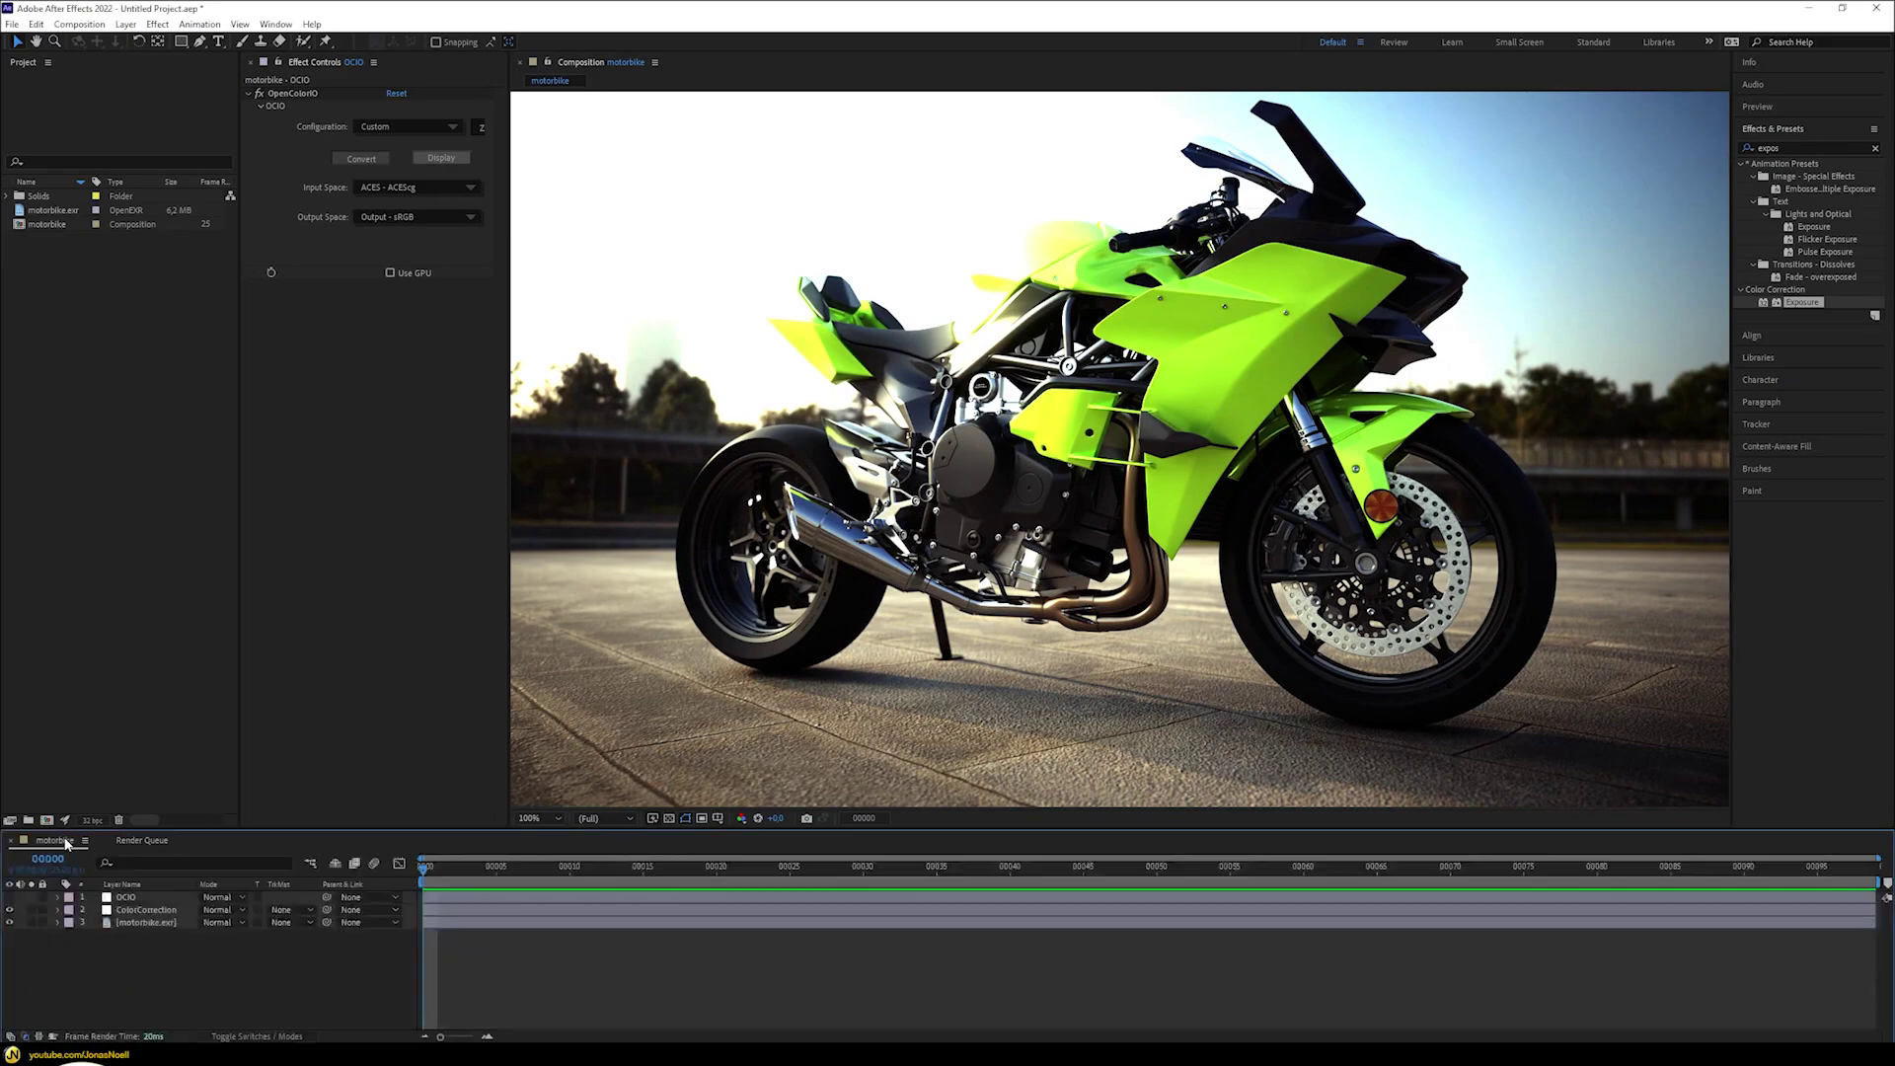
{"action": "left_click", "coordinate": [11, 901]}
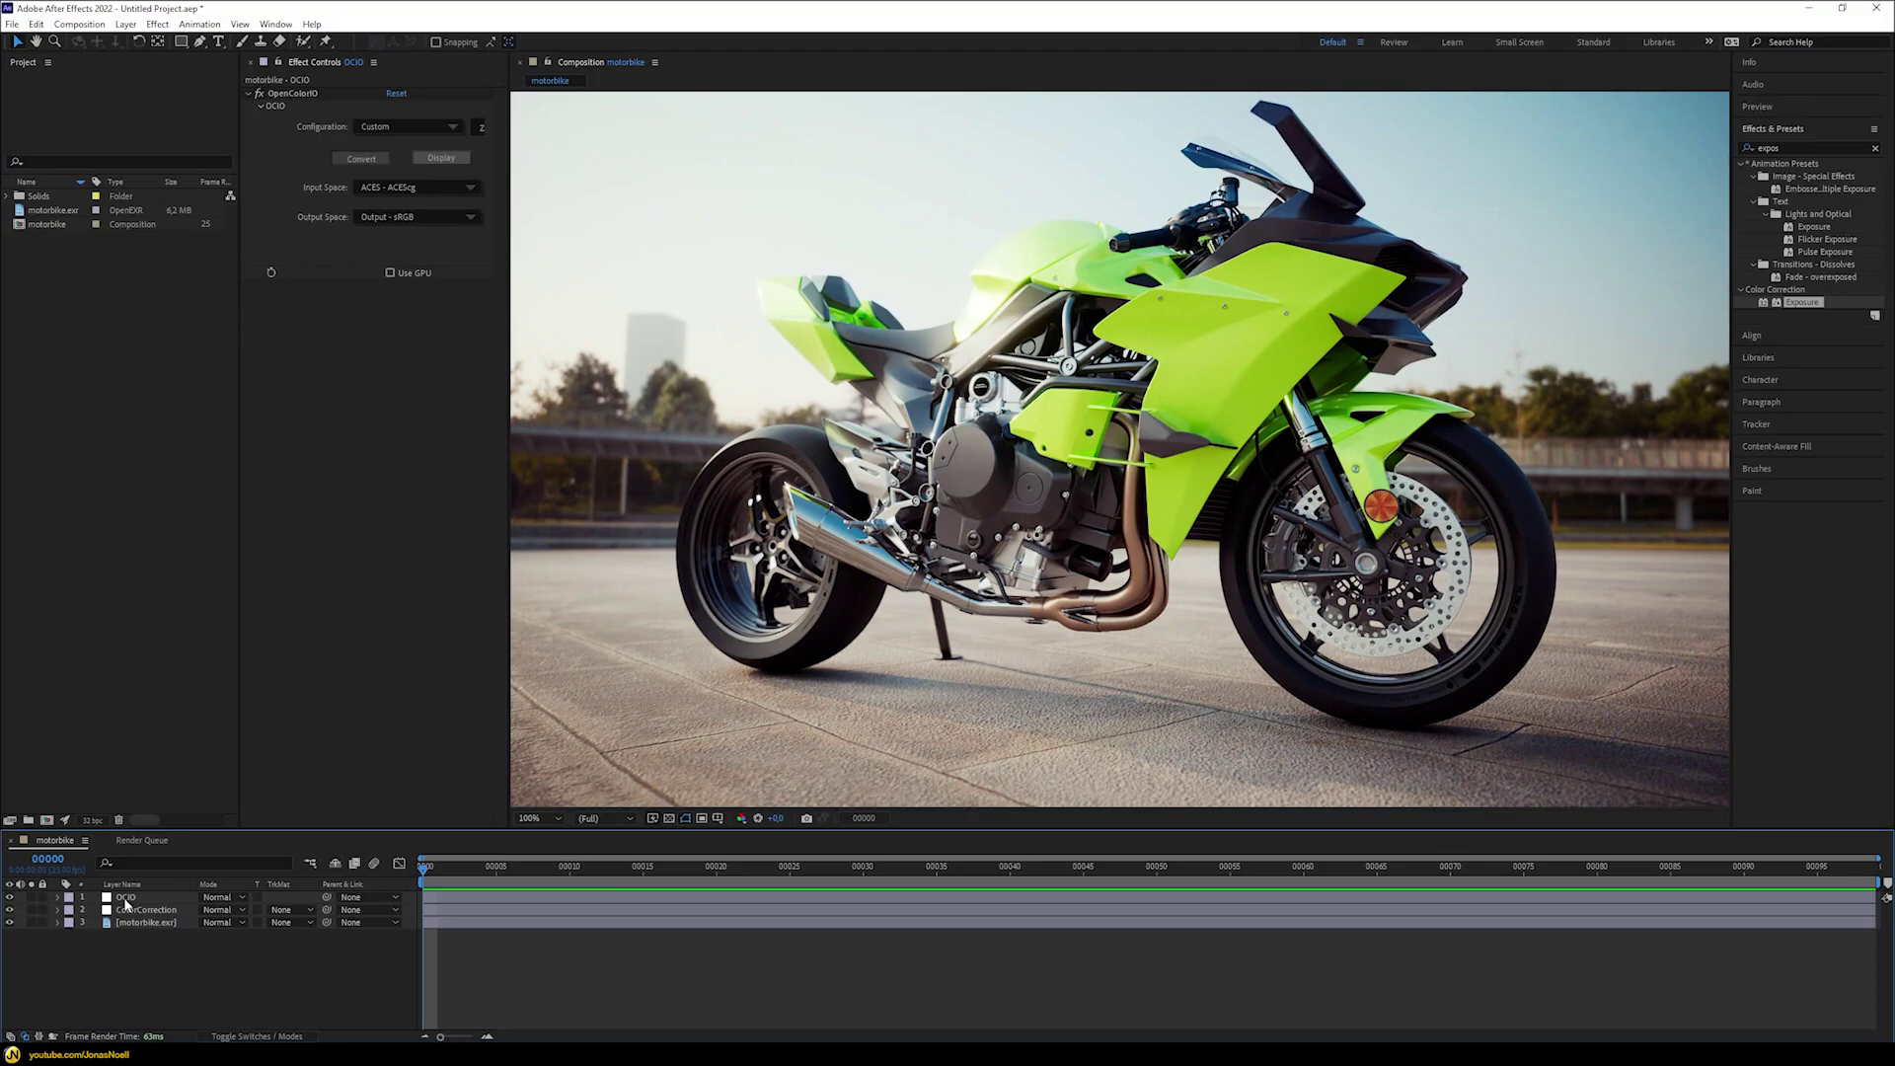
{"action": "left_click", "coordinate": [79, 23]}
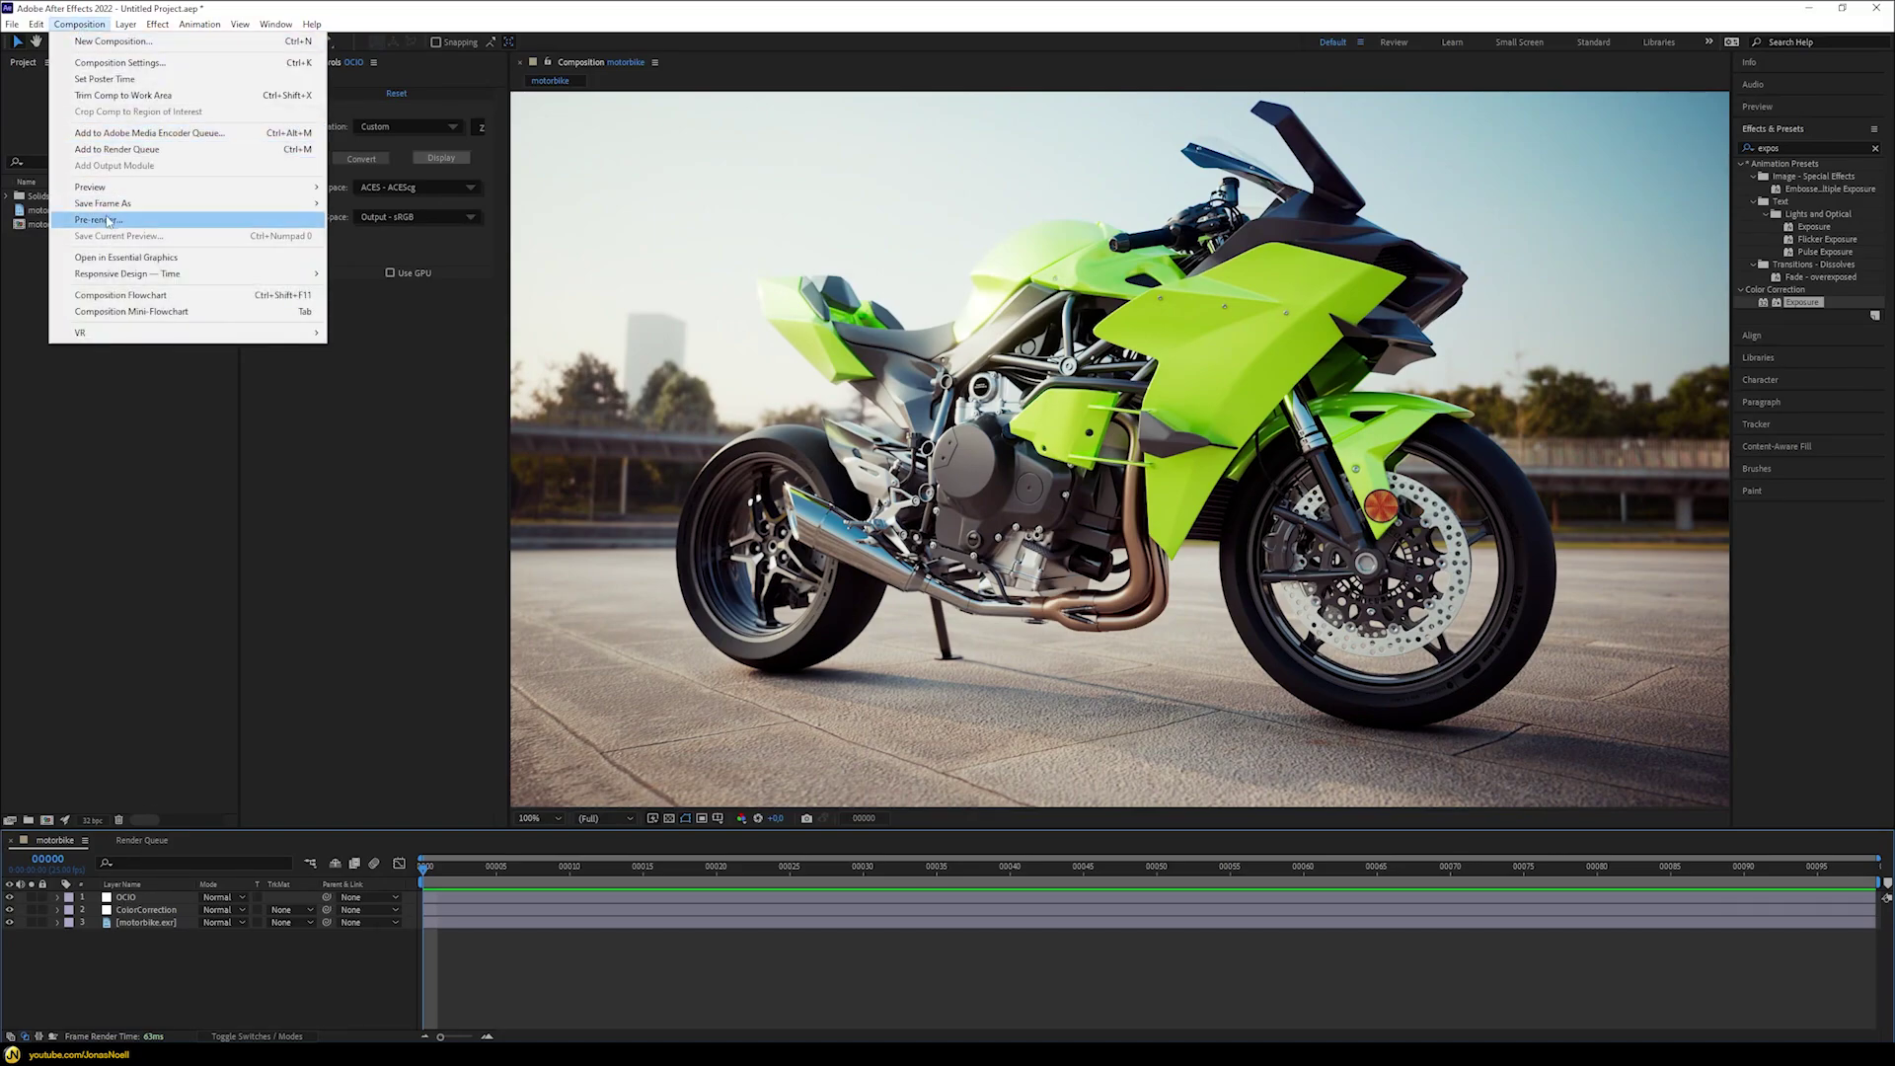
{"action": "mouse_move", "coordinate": [108, 203]}
{"action": "left_click", "coordinate": [431, 203]}
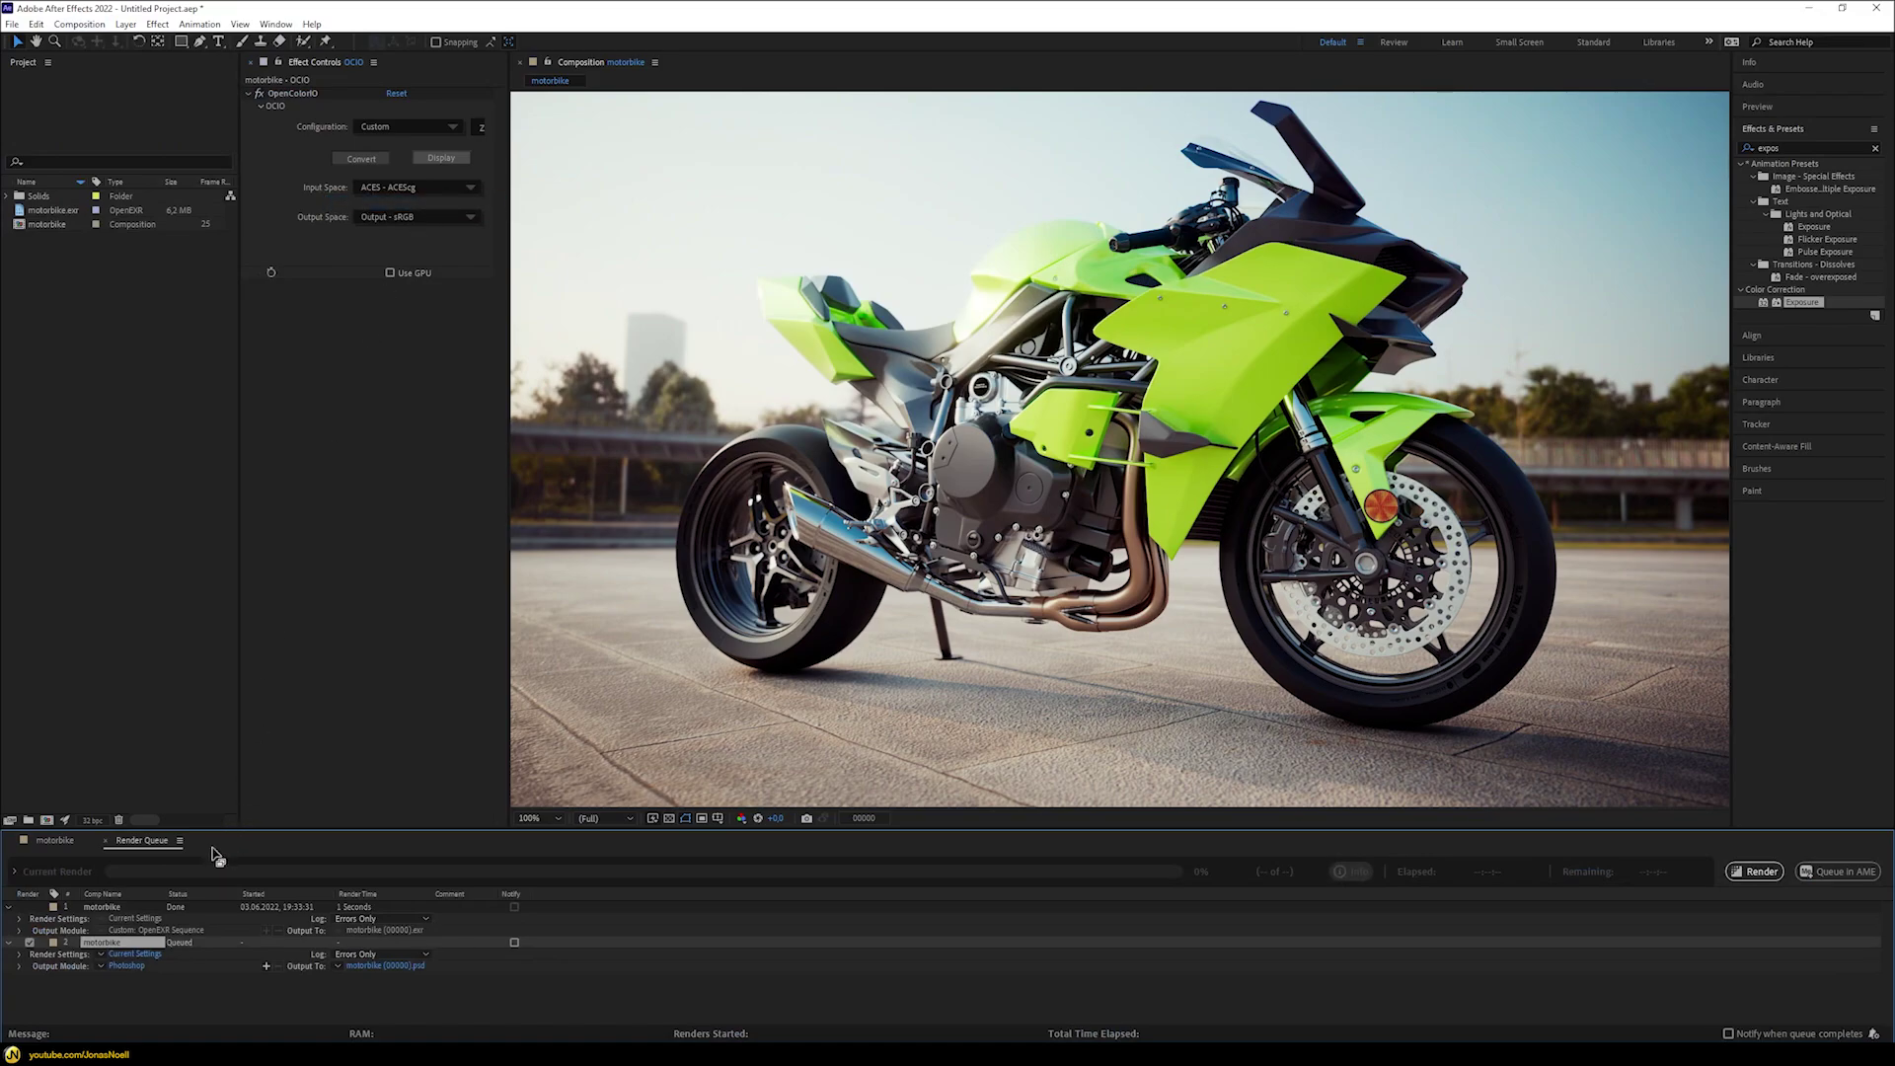
- Set the new render item's output format to JPEG Sequence and check its color management settings
{"action": "left_click", "coordinate": [127, 966]}
{"action": "left_click", "coordinate": [866, 327]}
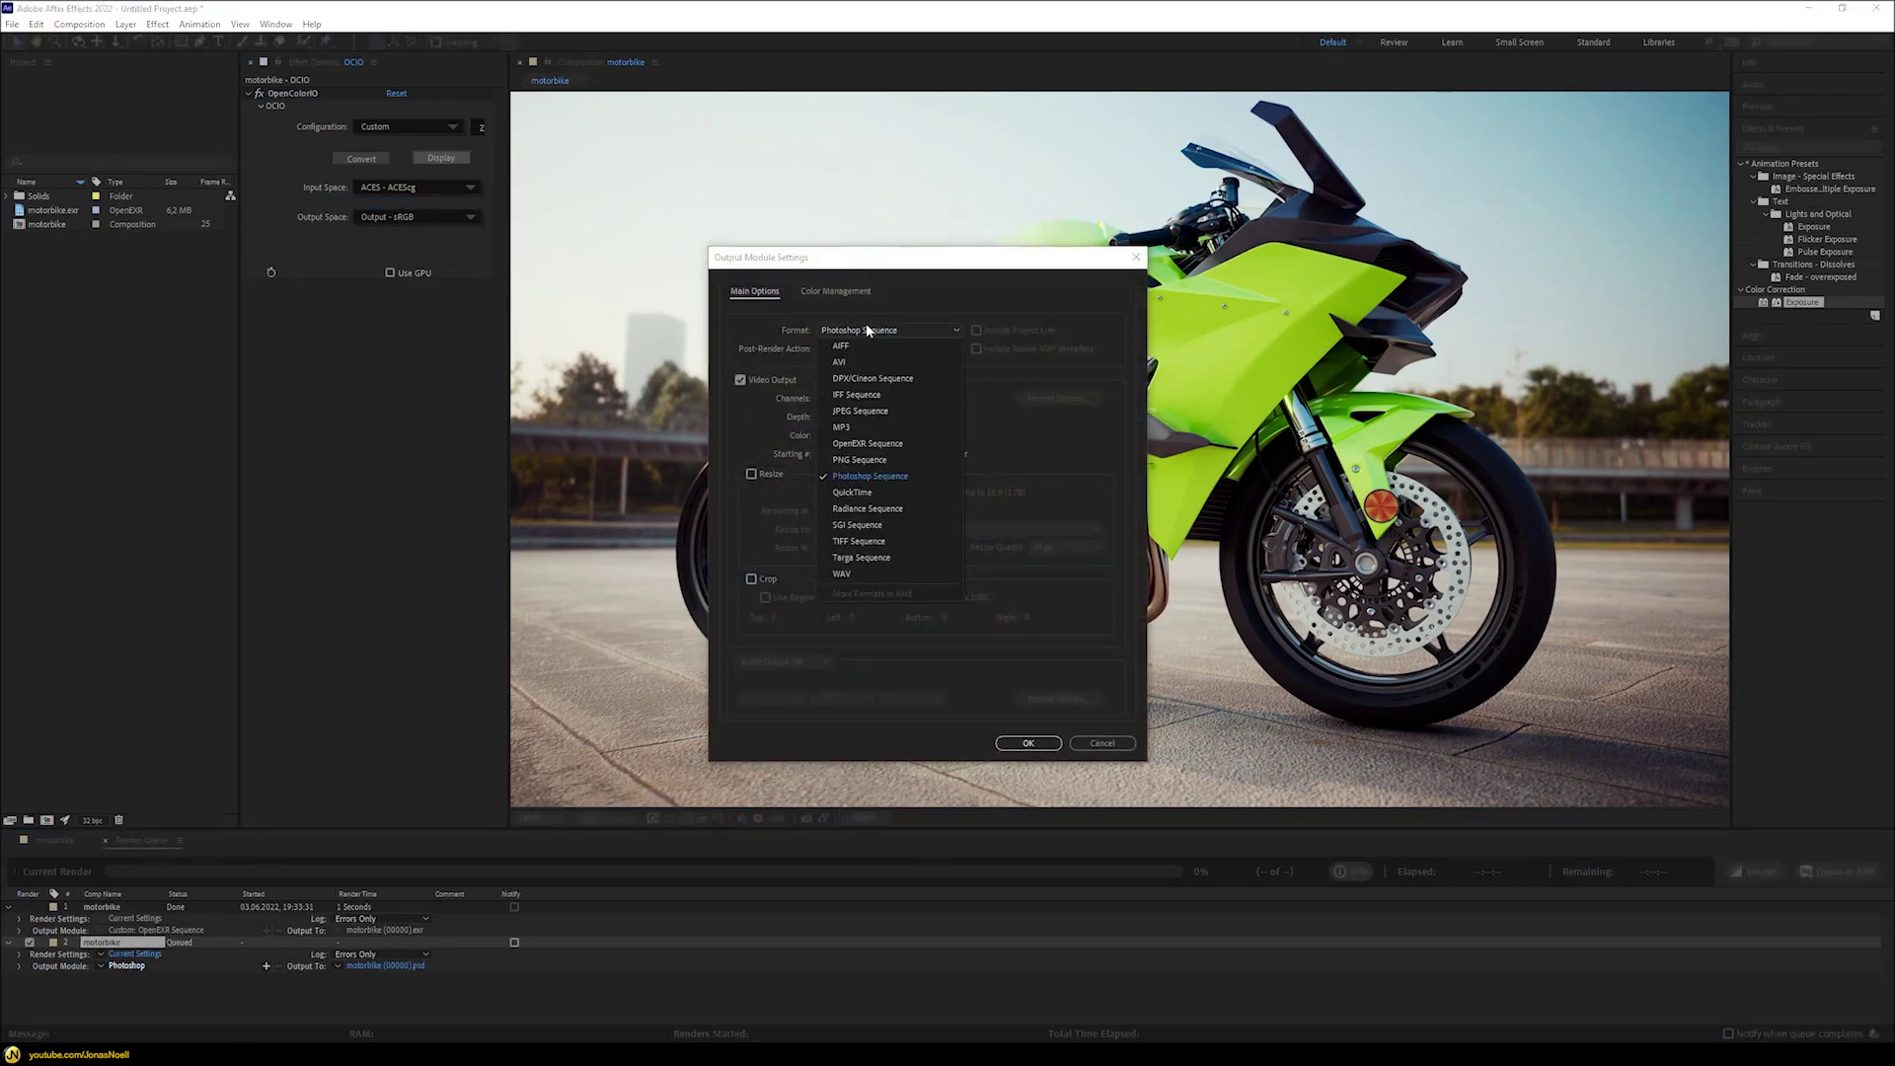
{"action": "left_click", "coordinate": [868, 411]}
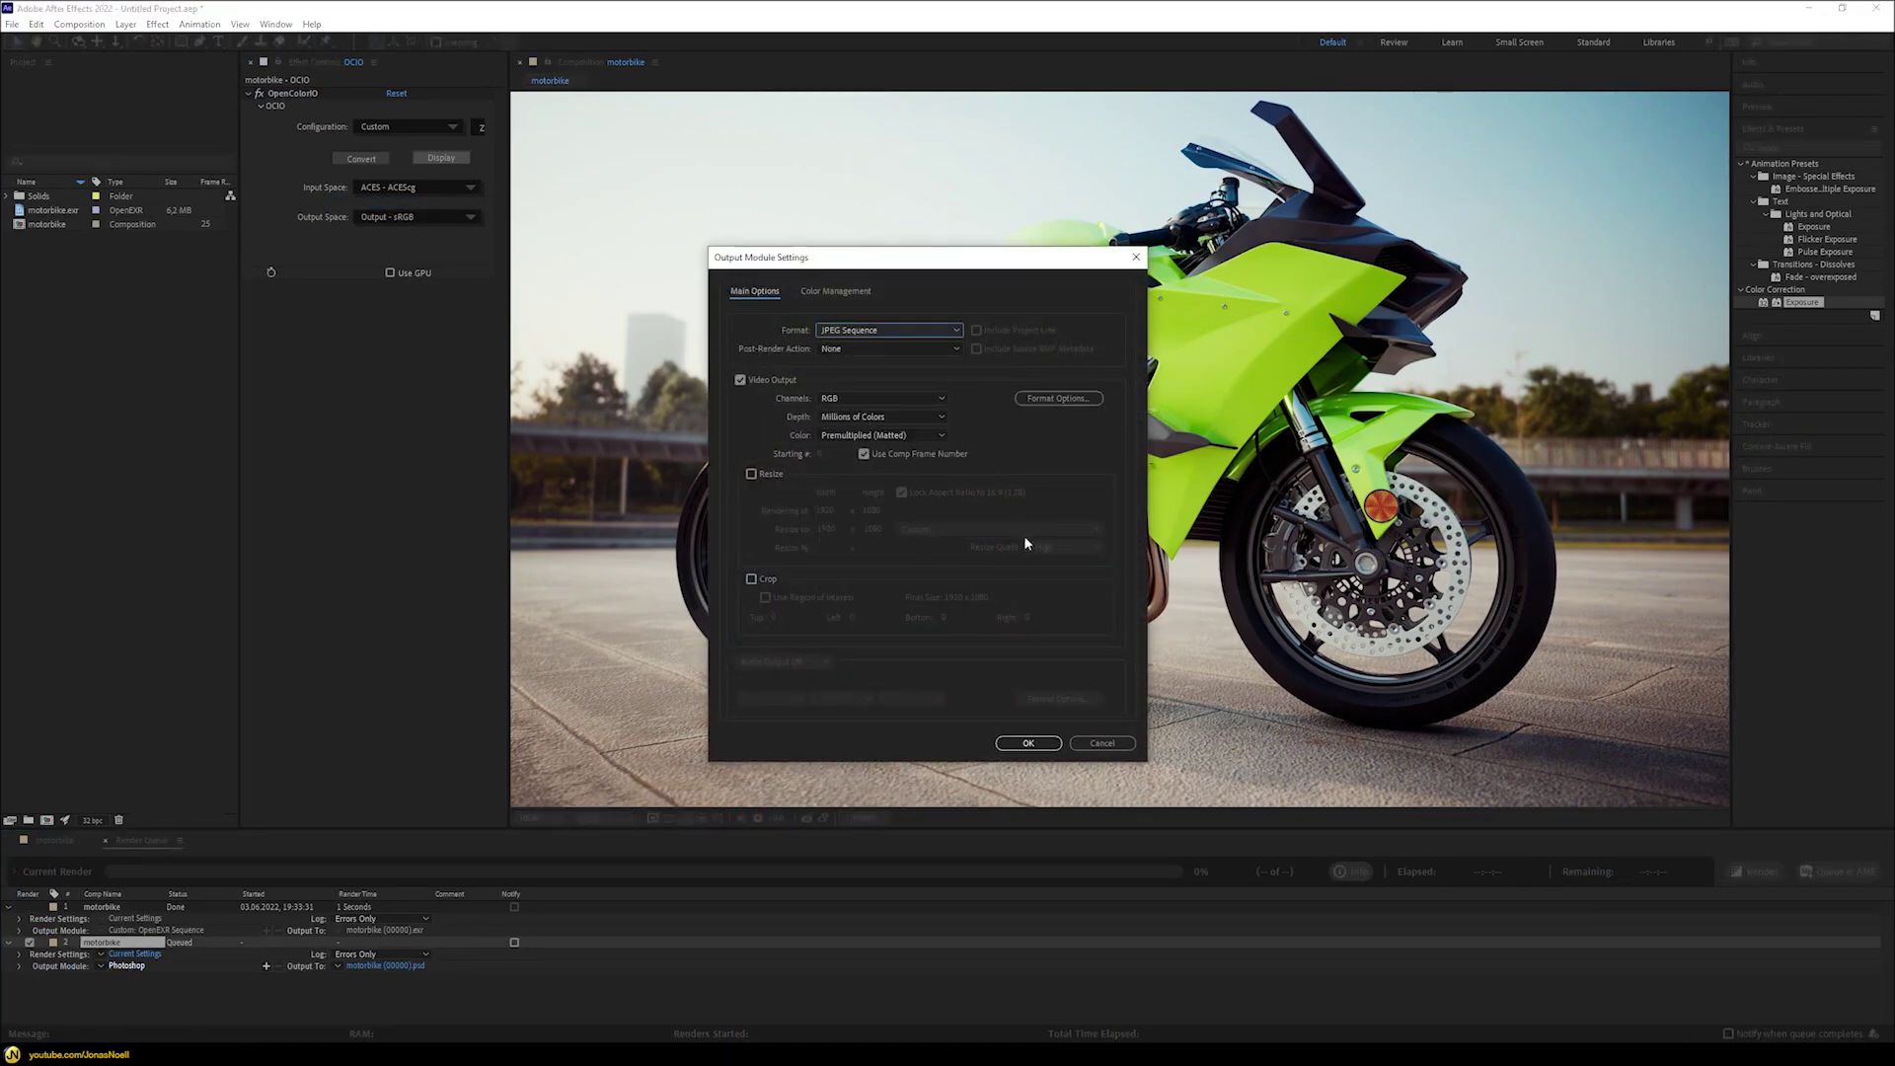
{"action": "left_click", "coordinate": [838, 293]}
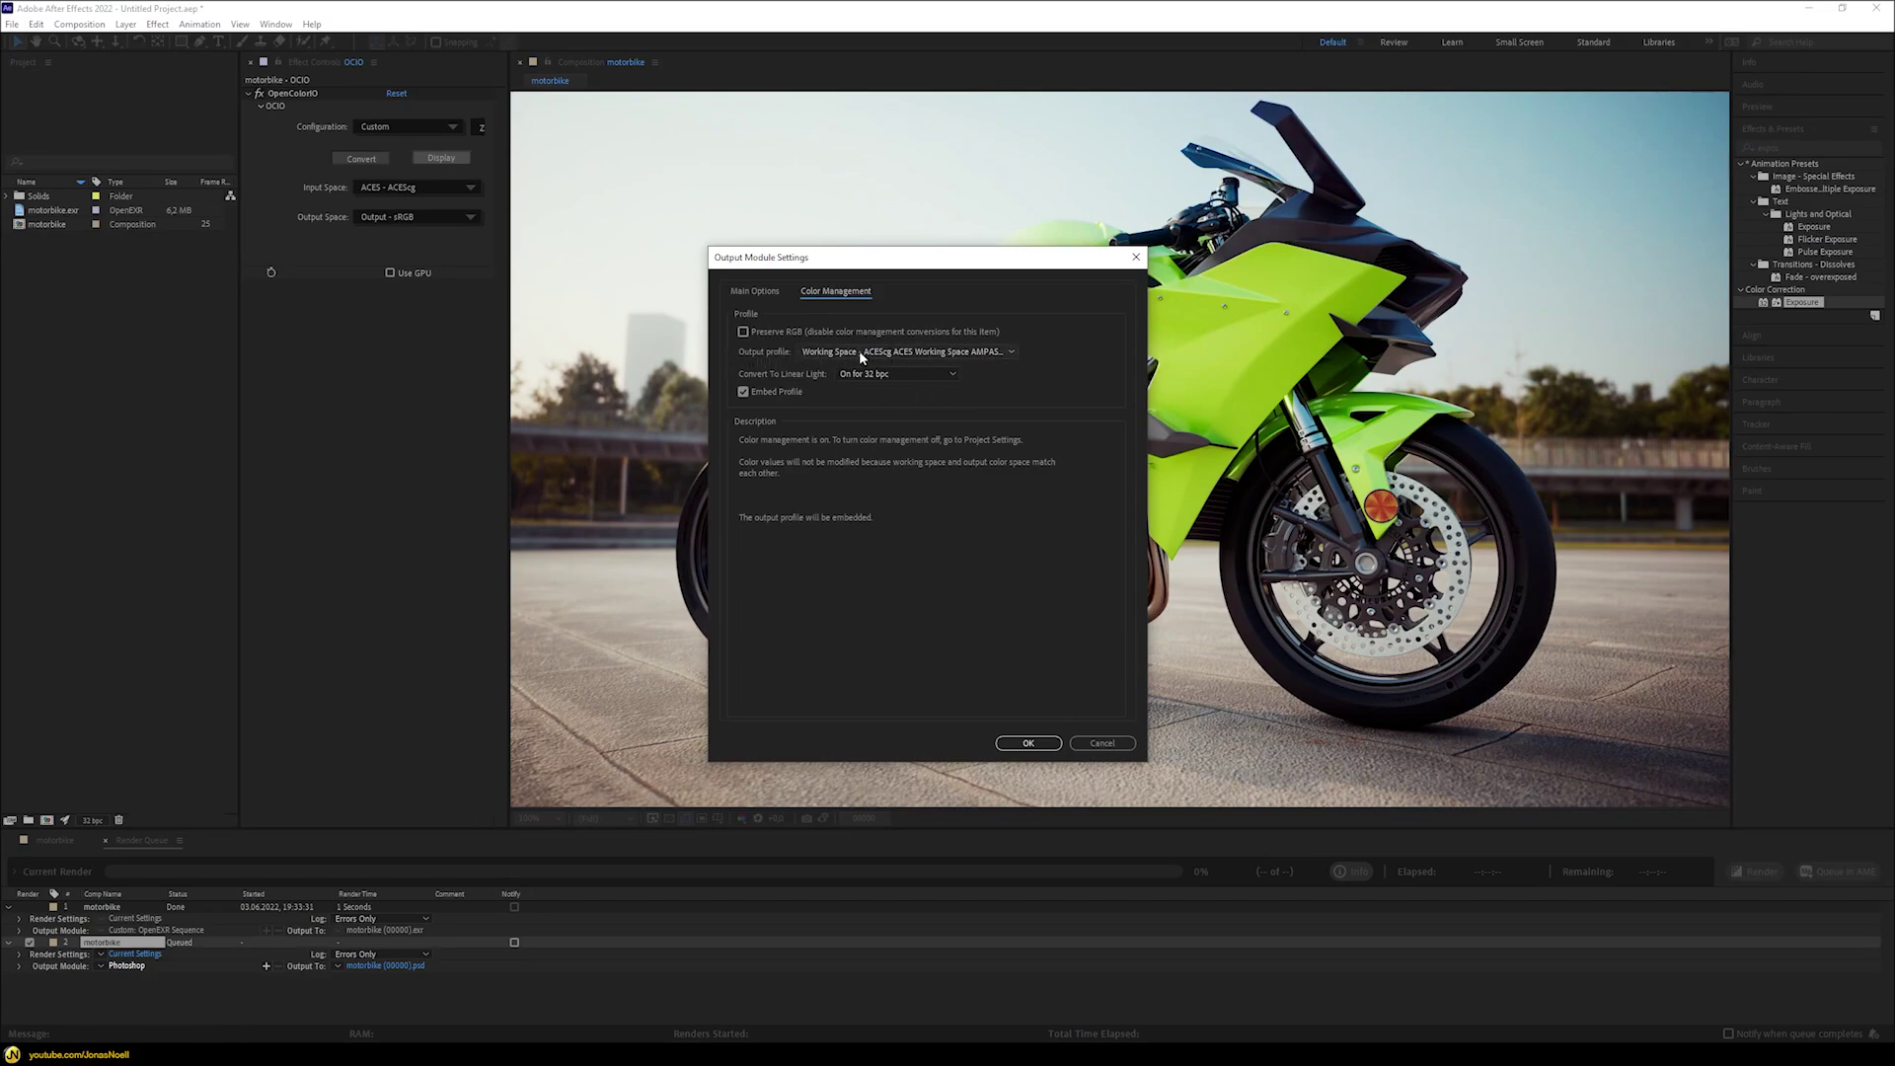
{"action": "left_click", "coordinate": [1027, 743]}
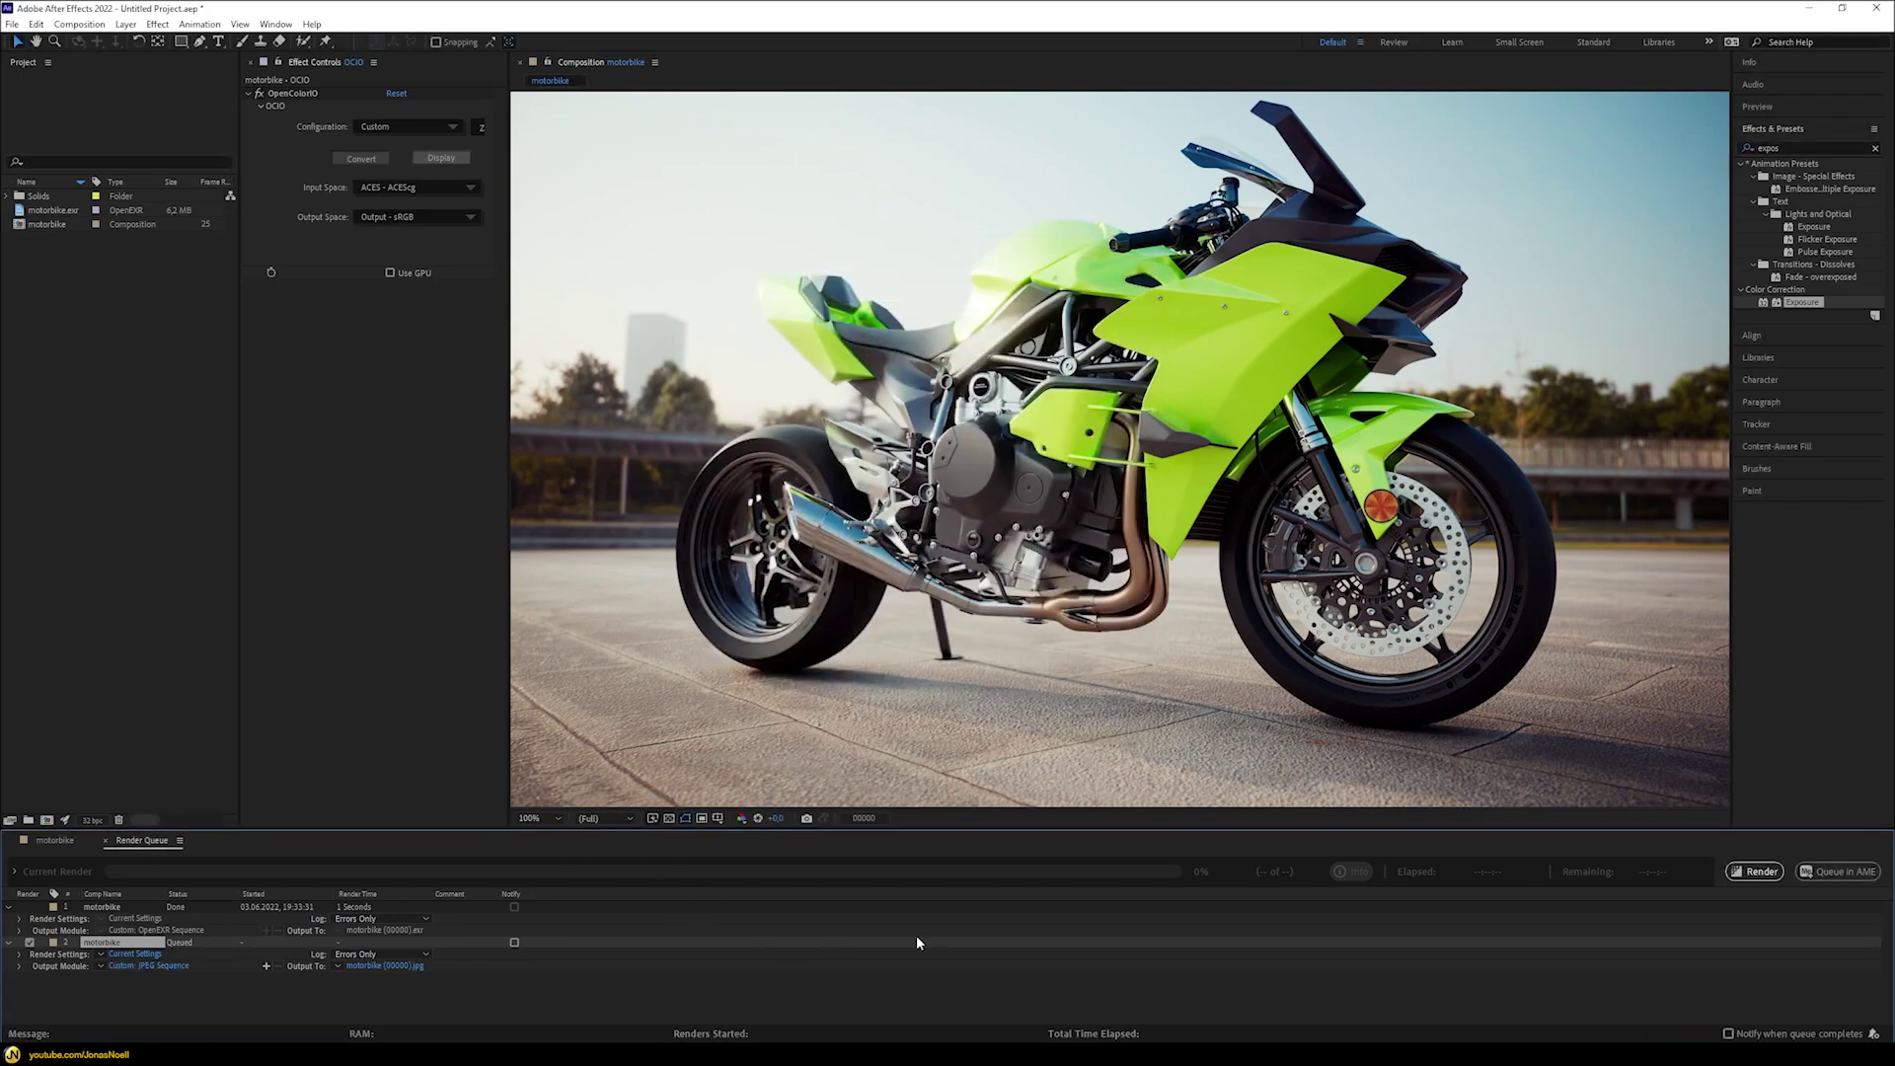